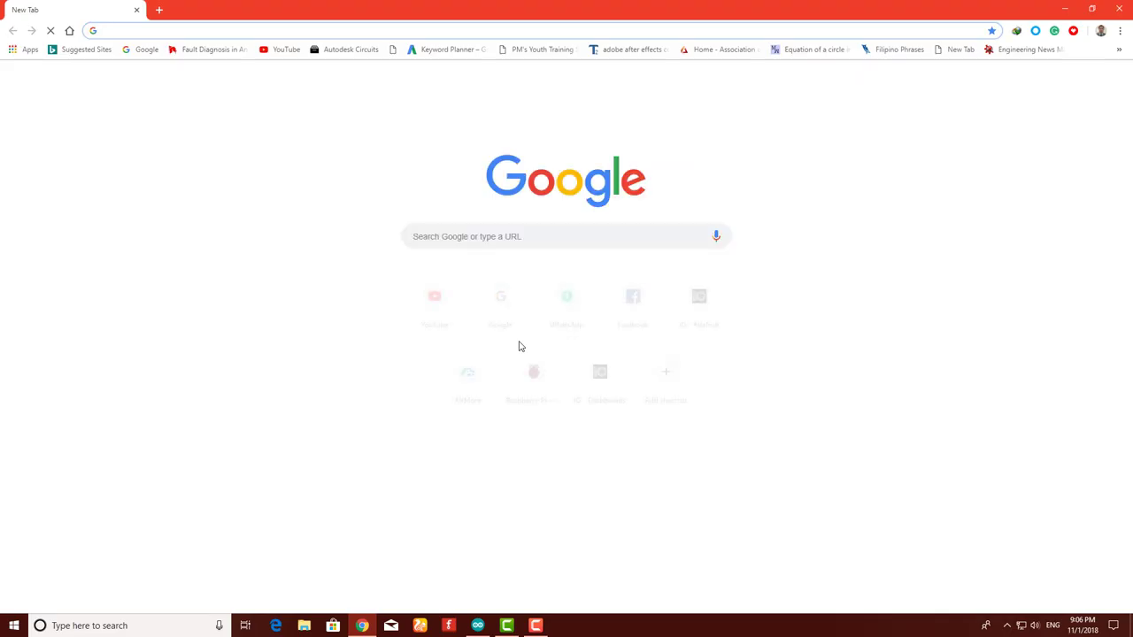
Open tinkercad.com in Chrome from the address-bar suggestion for 'tin'
type("tin")
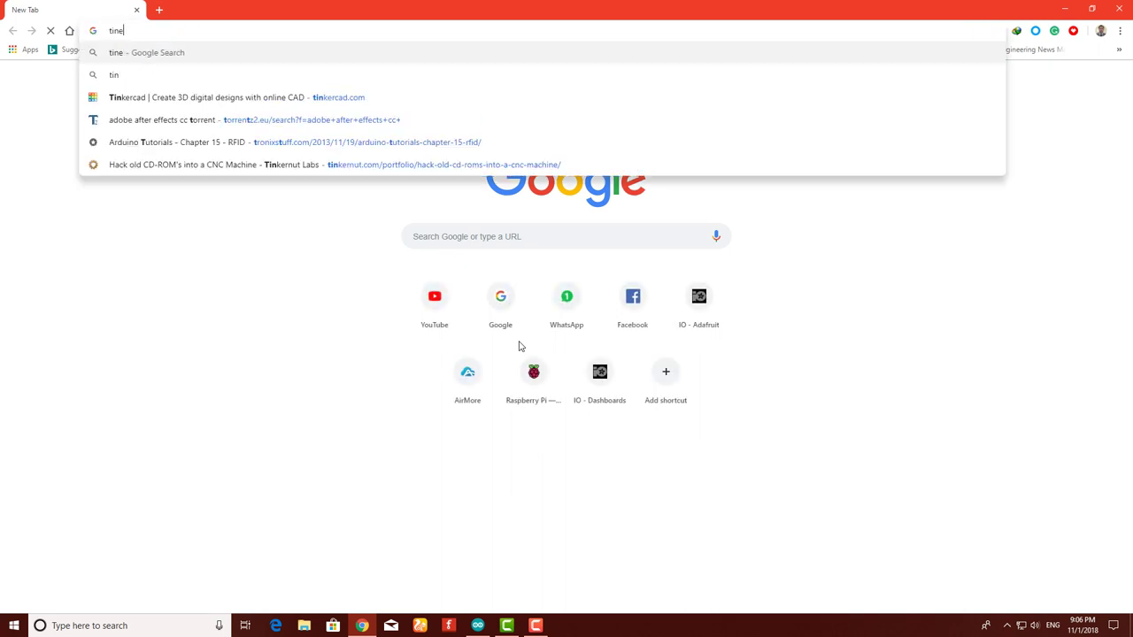
key("Down")
key("Return")
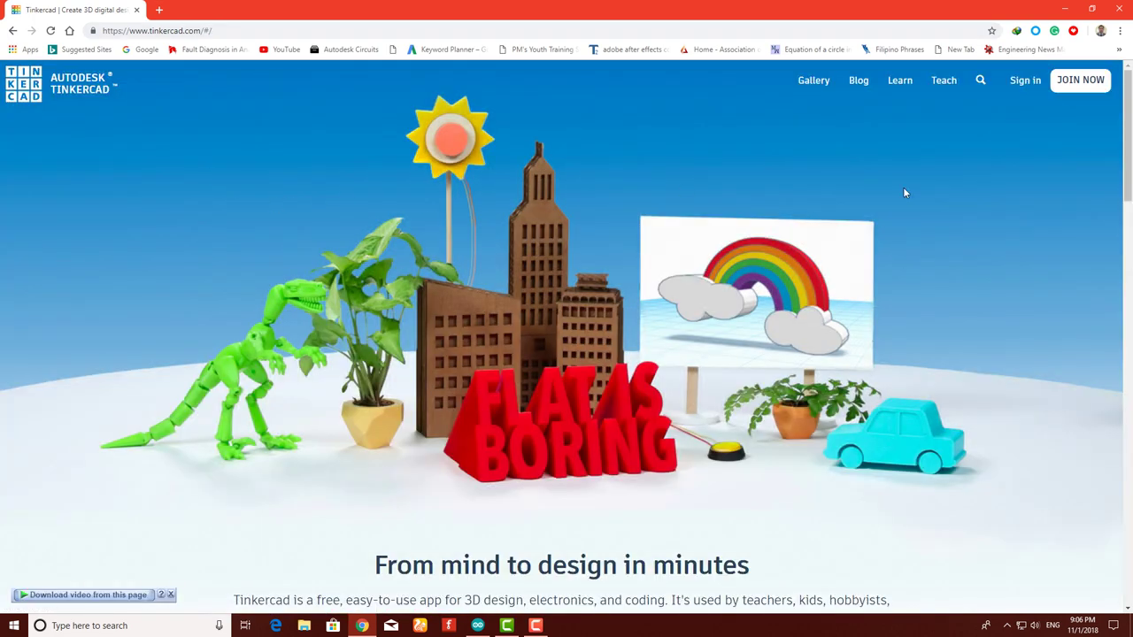
Sign in to Tinkercad with a Facebook account, then create a new blank circuit from Circuits
left_click(1030, 92)
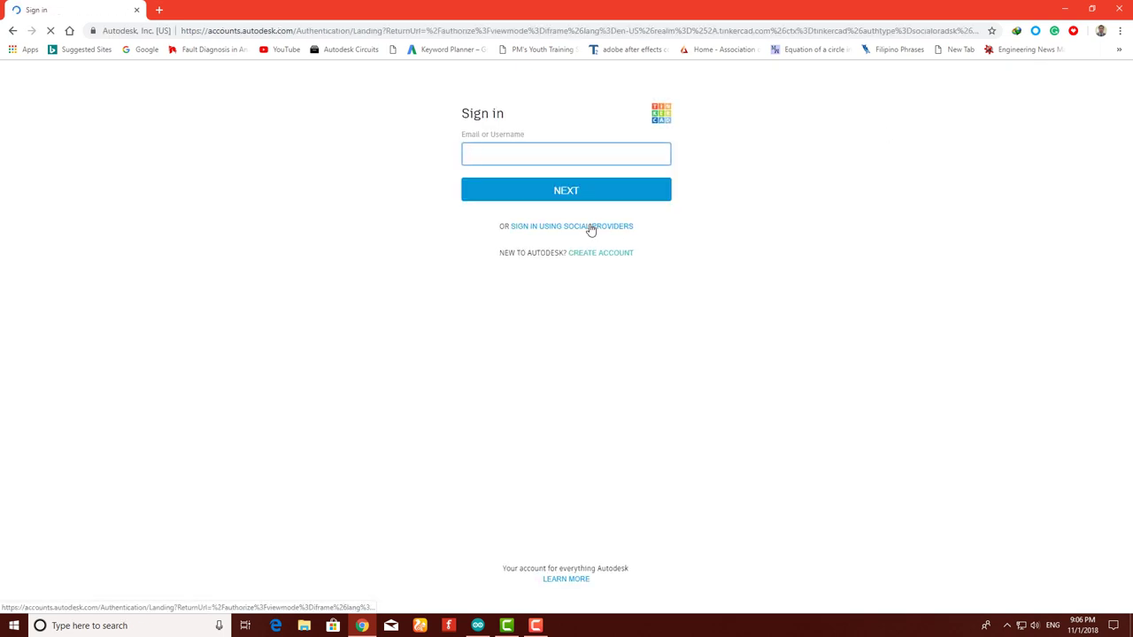
left_click(603, 227)
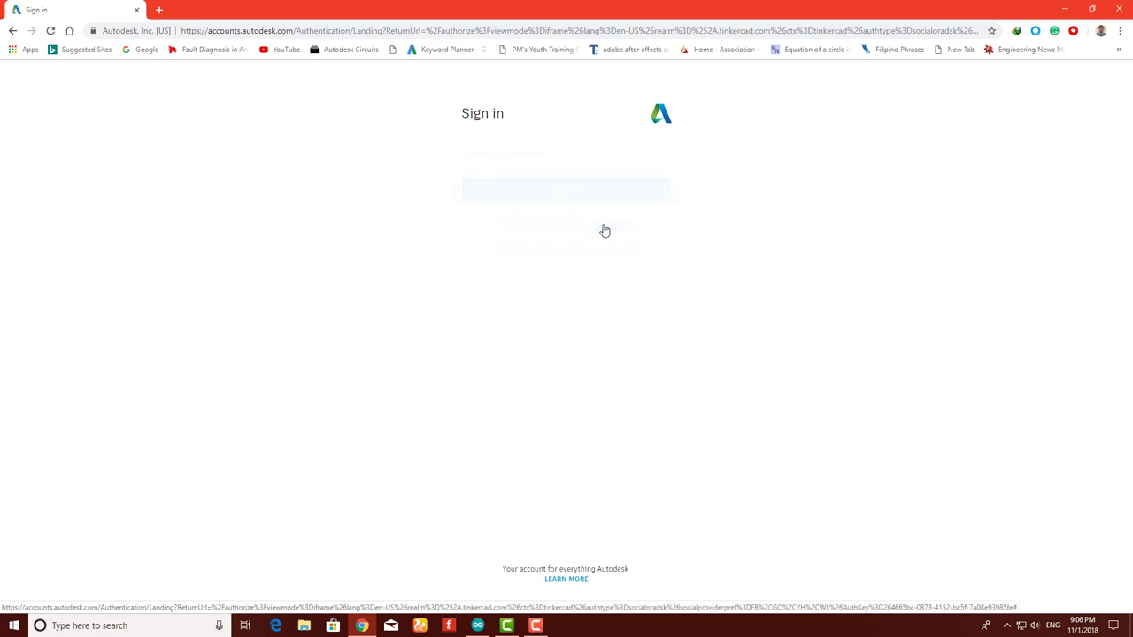
left_click(535, 162)
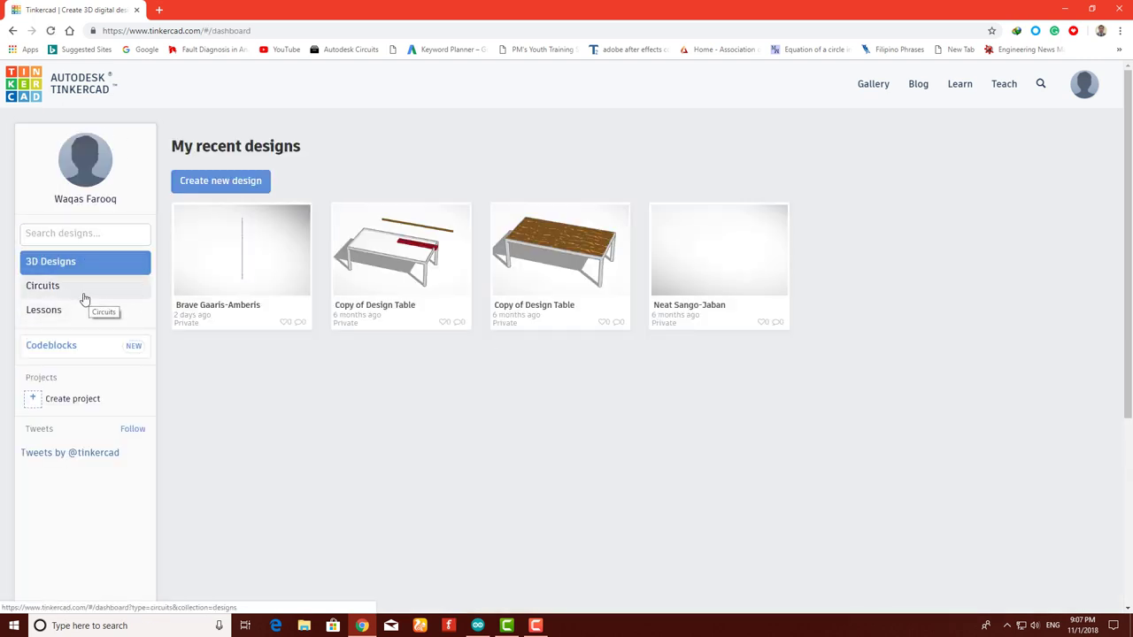
left_click(92, 297)
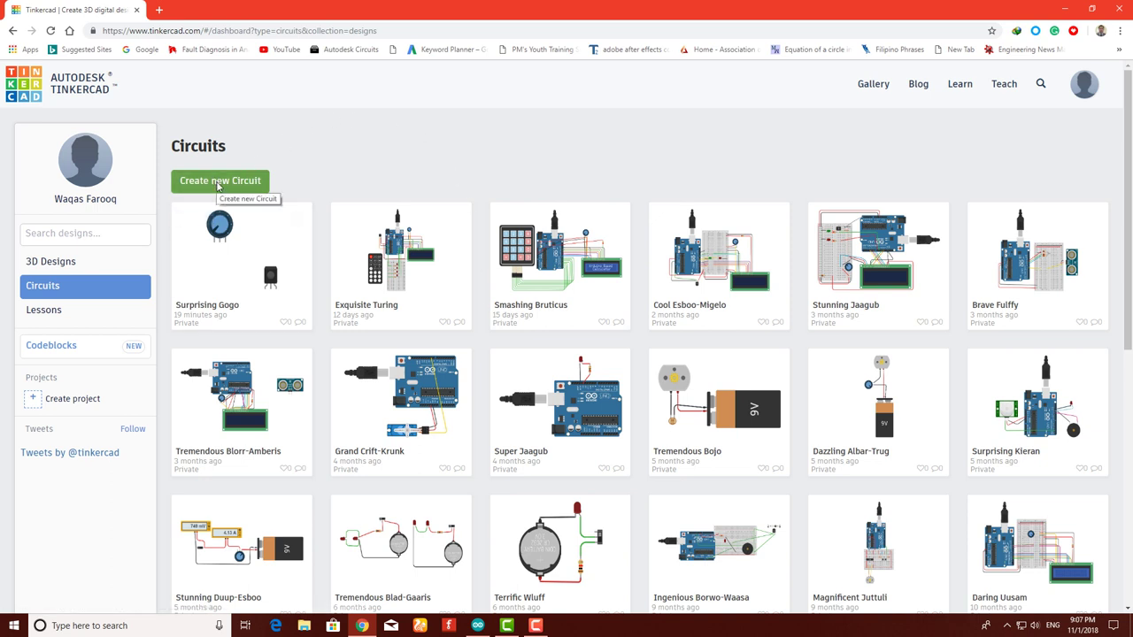
left_click(219, 184)
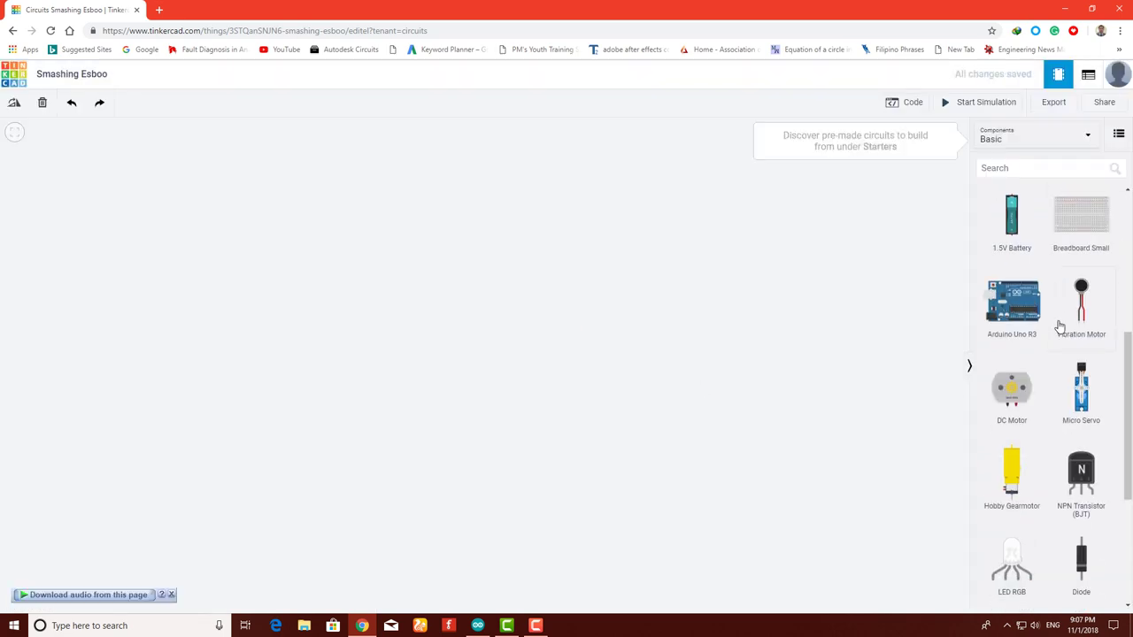
Place an Arduino Uno R3 and a potentiometer above its right side on the canvas
scroll(1058, 328, "up", 4)
scroll(1057, 328, "down", 7)
scroll(1045, 372, "up", 4)
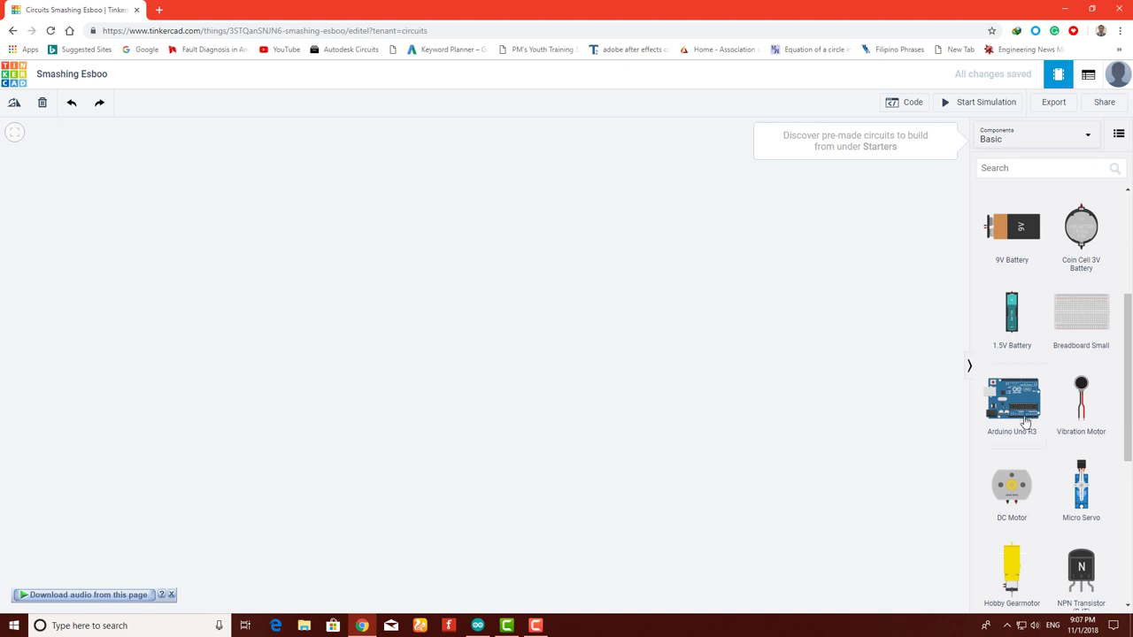
left_click(519, 355)
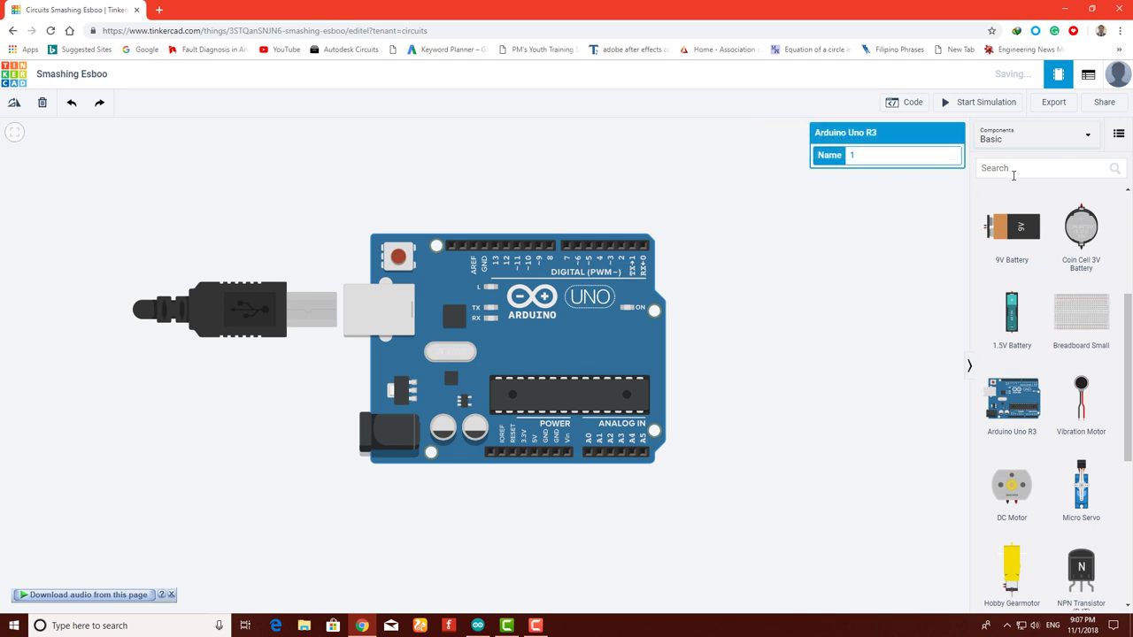
scroll(1061, 519, "down", 5)
scroll(1060, 518, "up", 5)
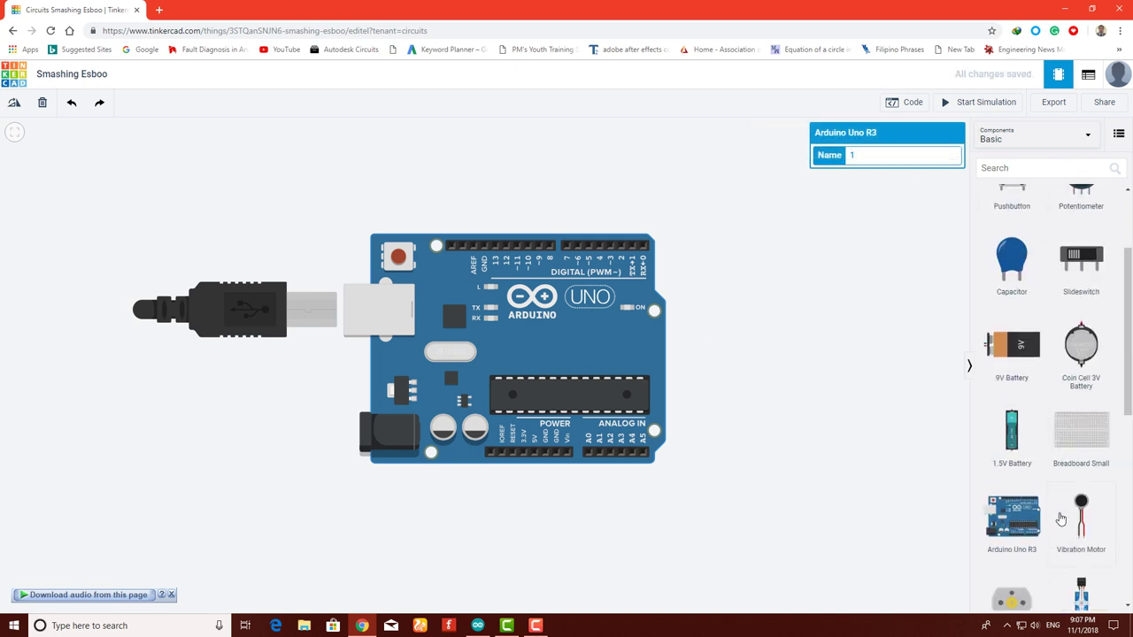
scroll(1061, 519, "up", 2)
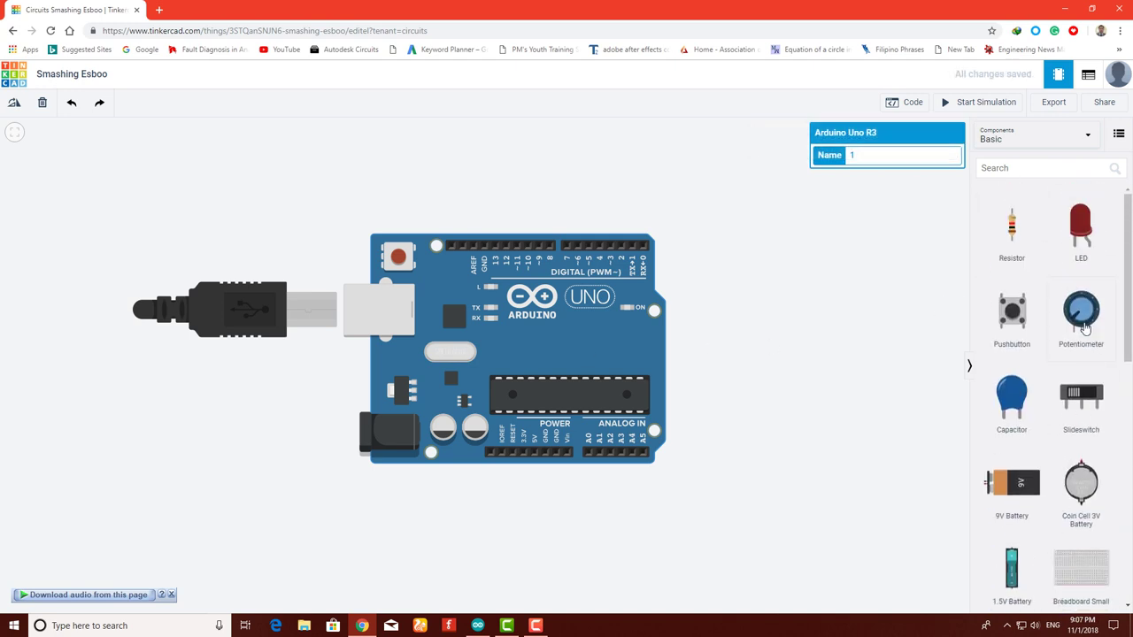
left_click_drag(1071, 325, 855, 250)
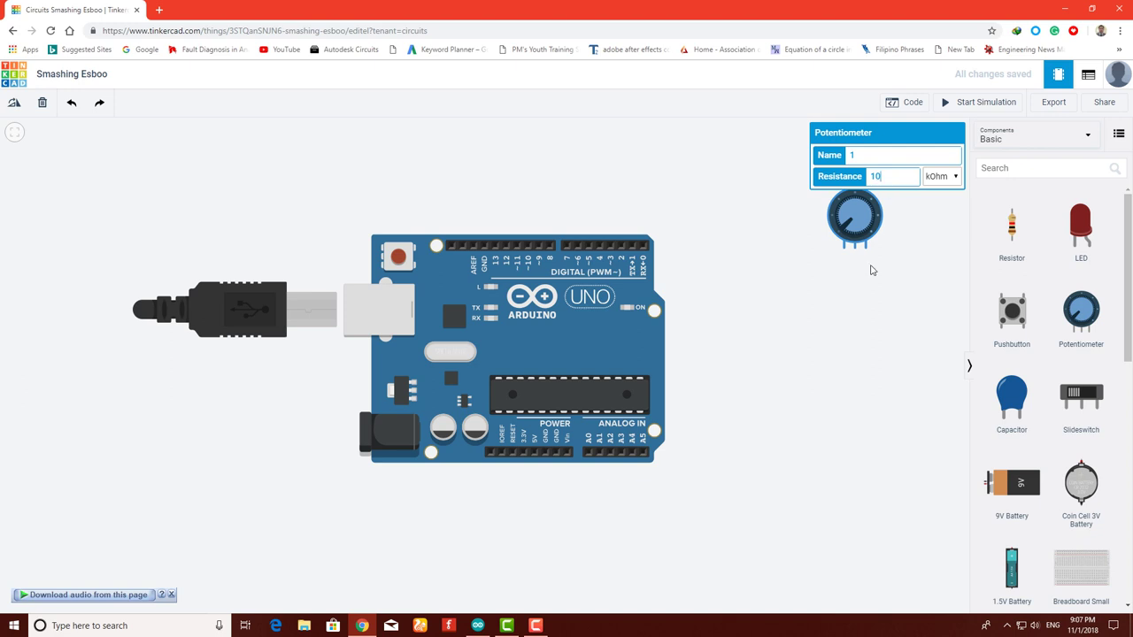
left_click(880, 301)
Switch the components library from Basic to All
scroll(1067, 403, "down", 6)
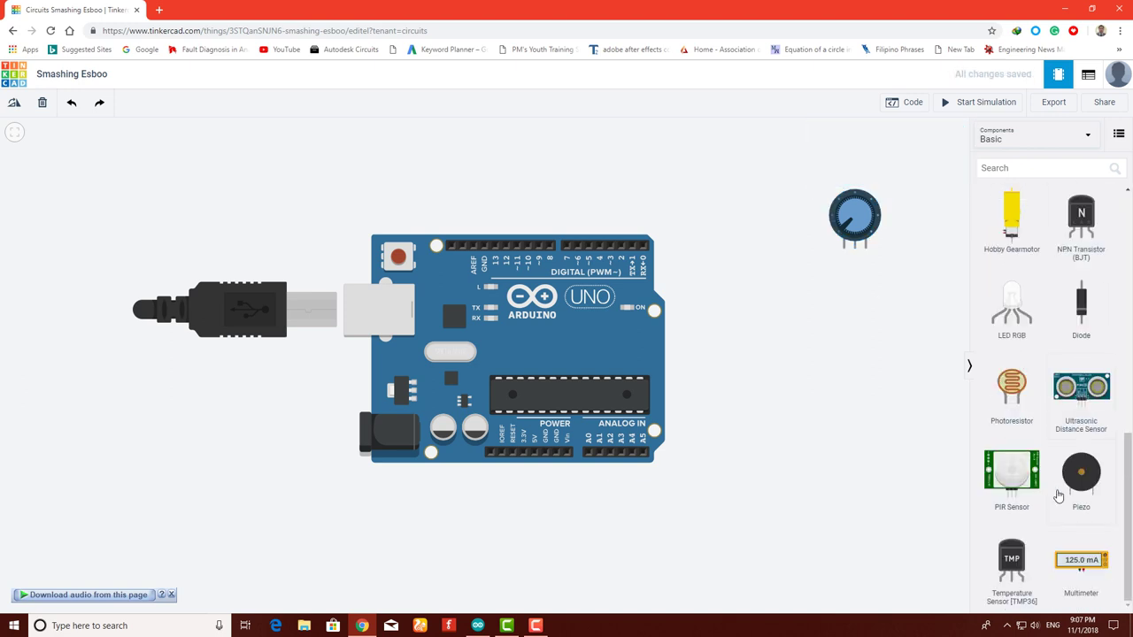
left_click(1032, 137)
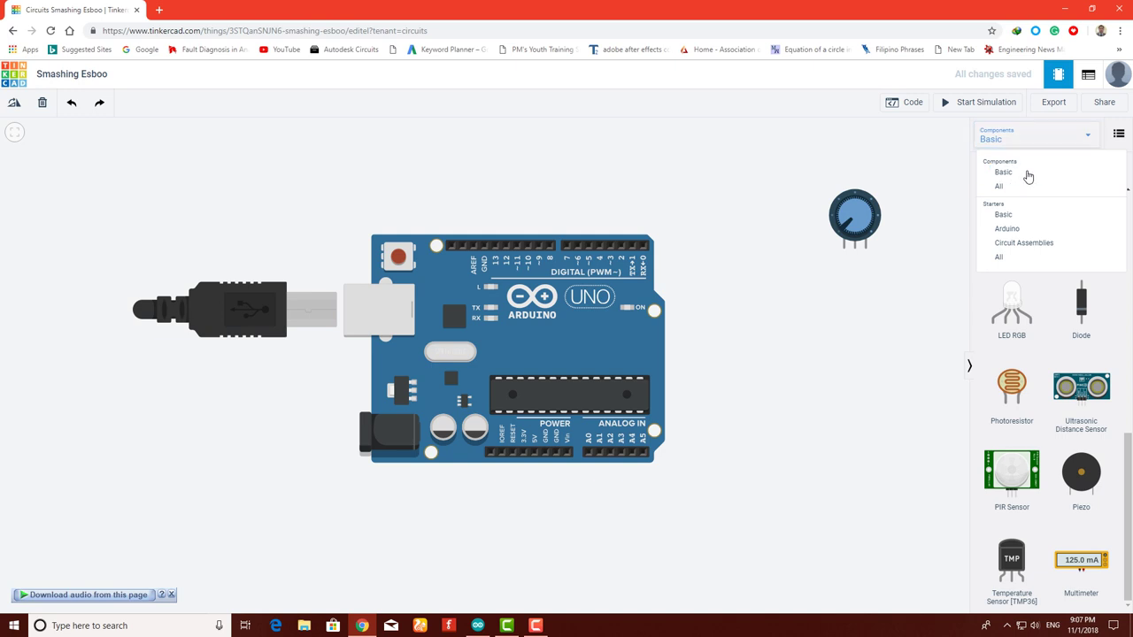
left_click(1025, 187)
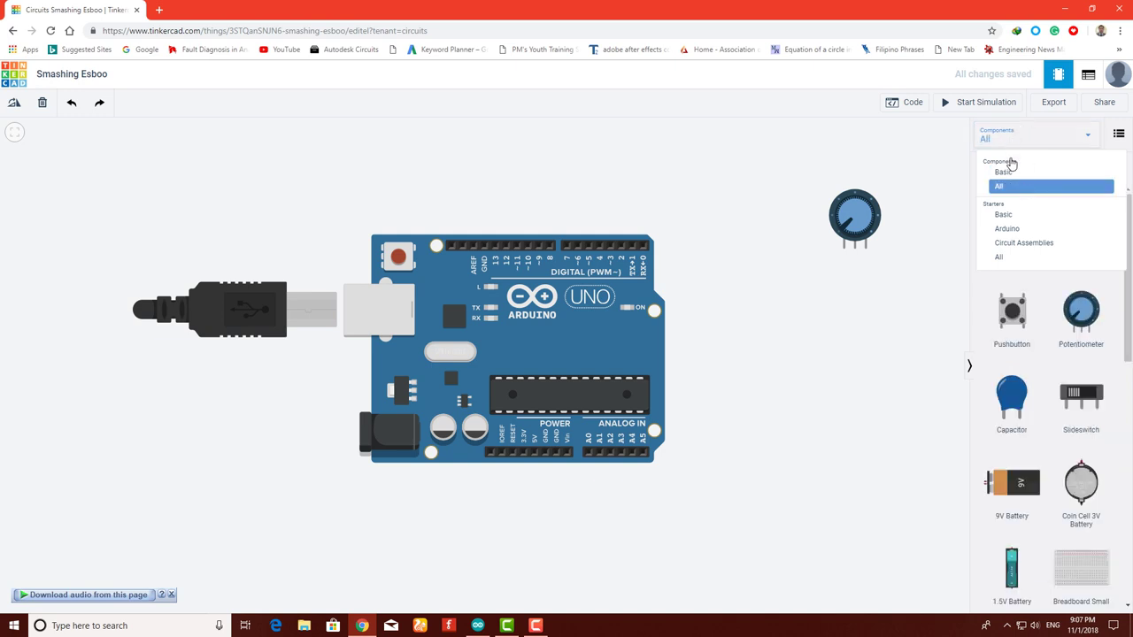
scroll(1025, 346, "down", 10)
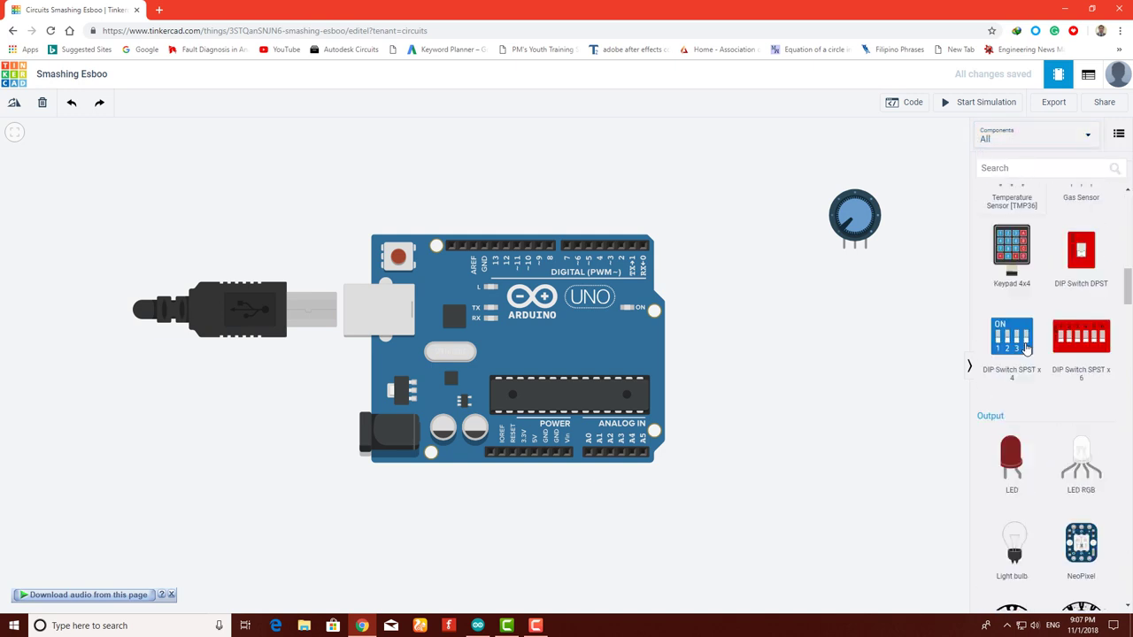
scroll(1025, 347, "down", 8)
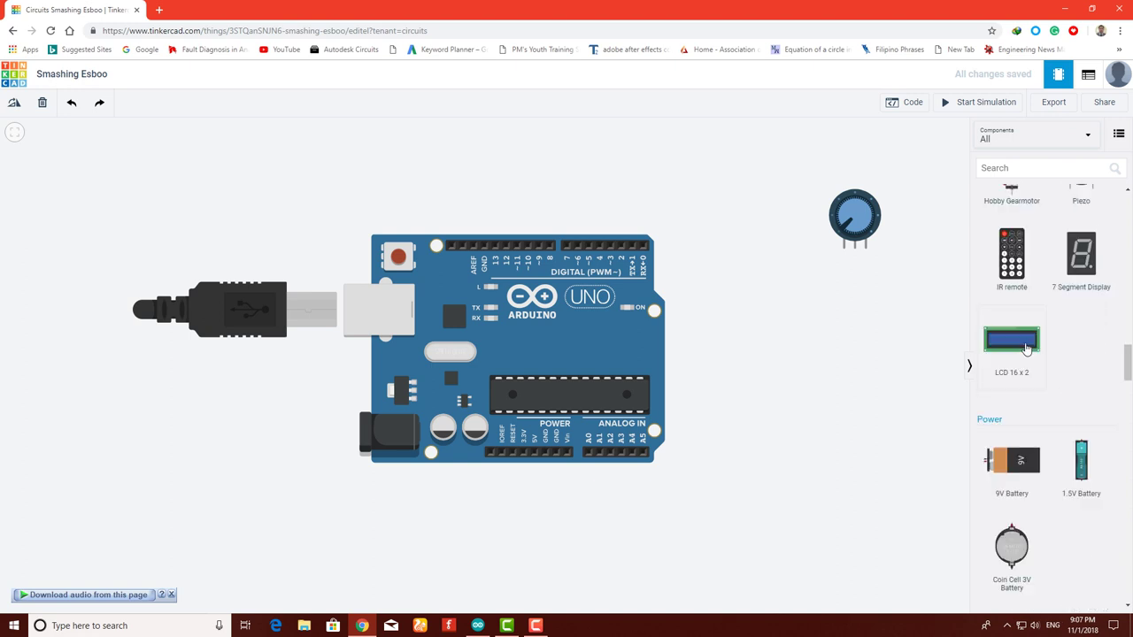
Place a 16 x 2 LCD beside the Arduino and a small breadboard below them
left_click(824, 331)
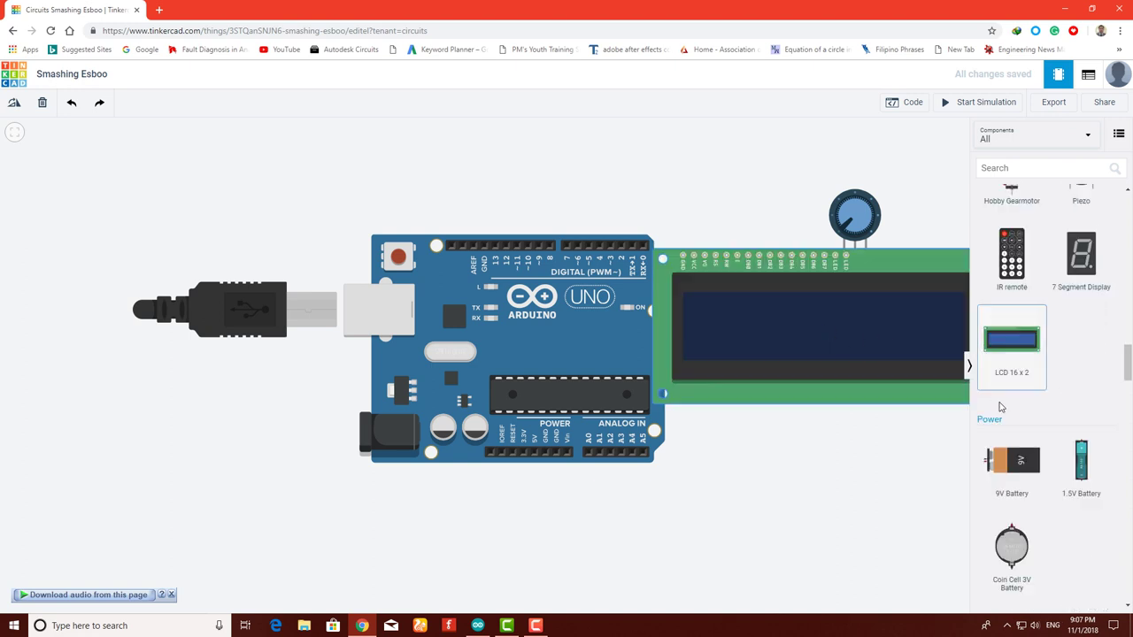
scroll(1009, 425, "down", 5)
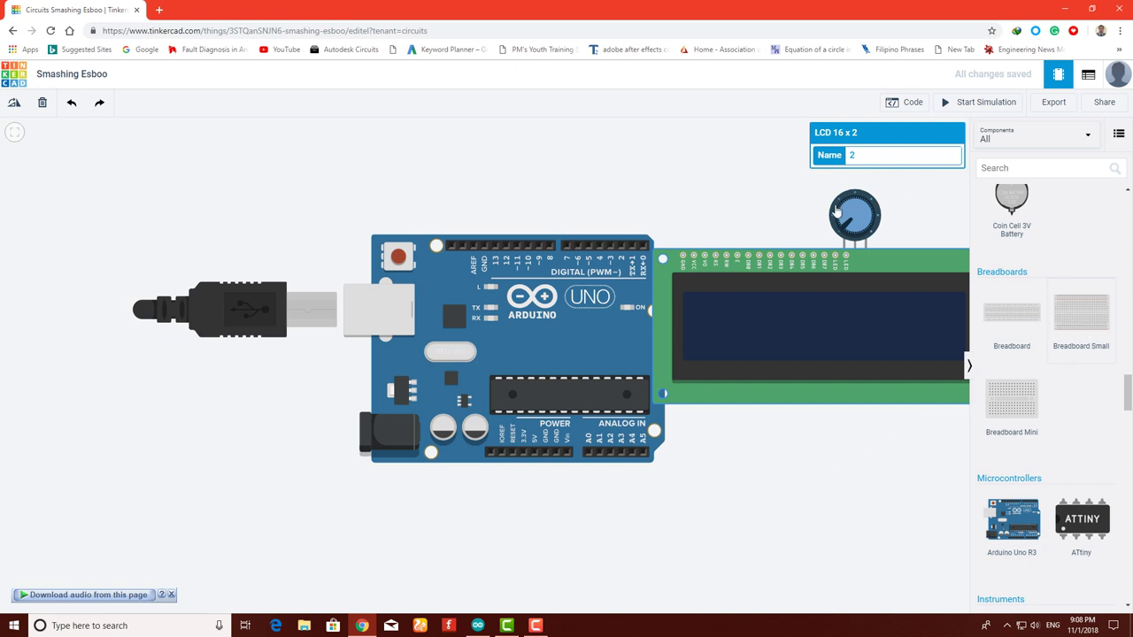
left_click_drag(1080, 311, 705, 433)
scroll(1099, 360, "down", 5)
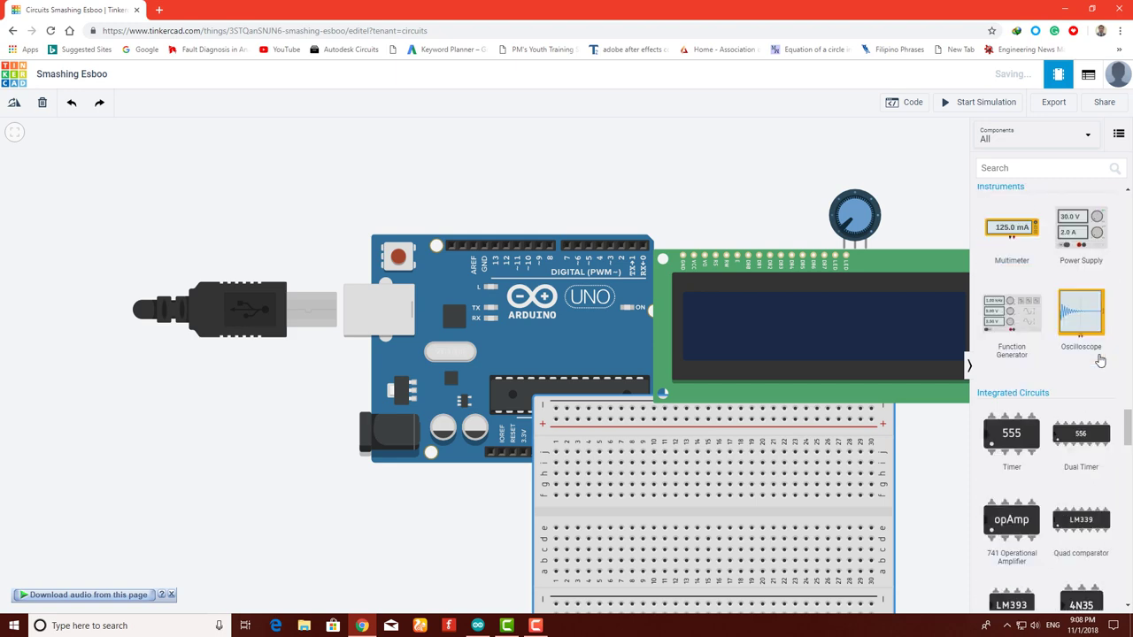
scroll(1097, 361, "down", 10)
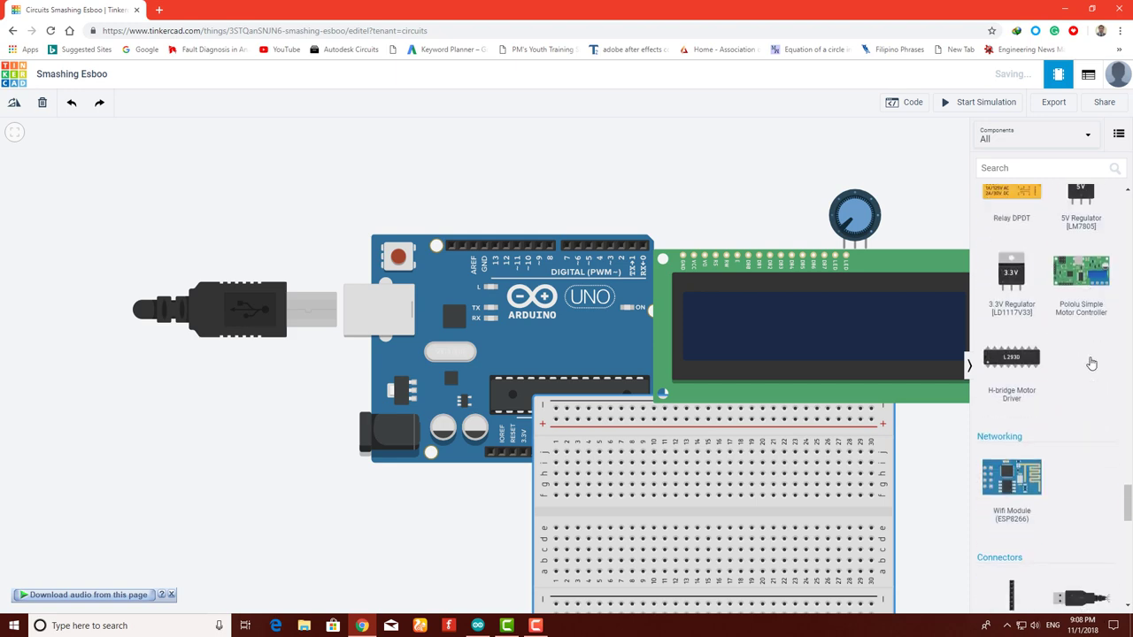
scroll(1091, 362, "up", 20)
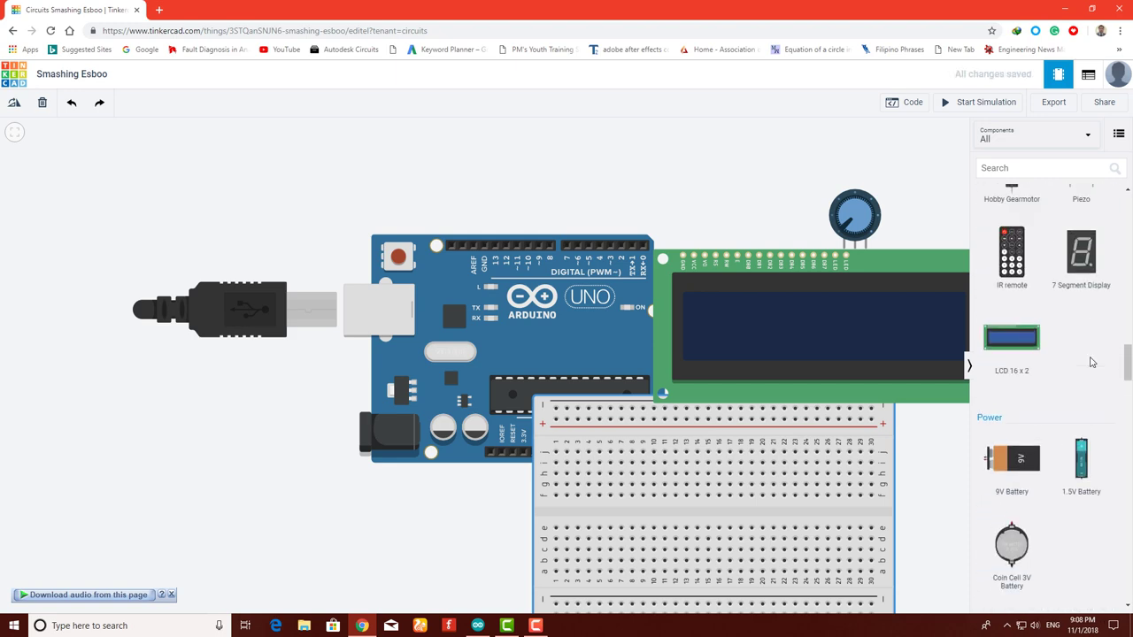
scroll(1087, 363, "up", 8)
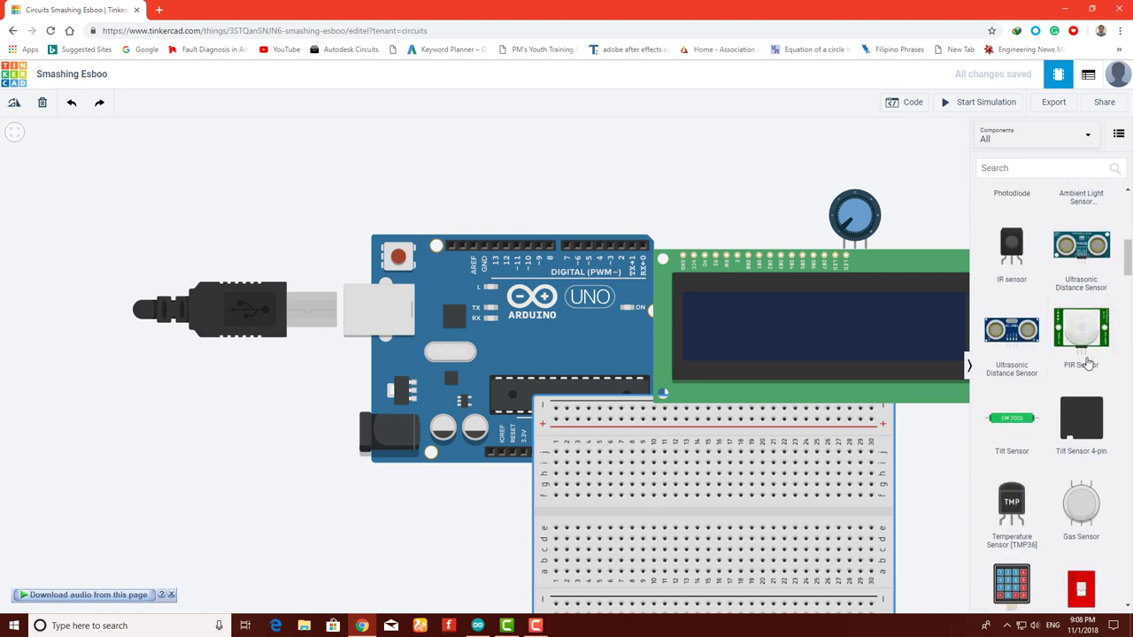
Add the IR sensor to the canvas and move the Arduino up and left
left_click_drag(957, 231, 729, 182)
scroll(1065, 305, "up", 3)
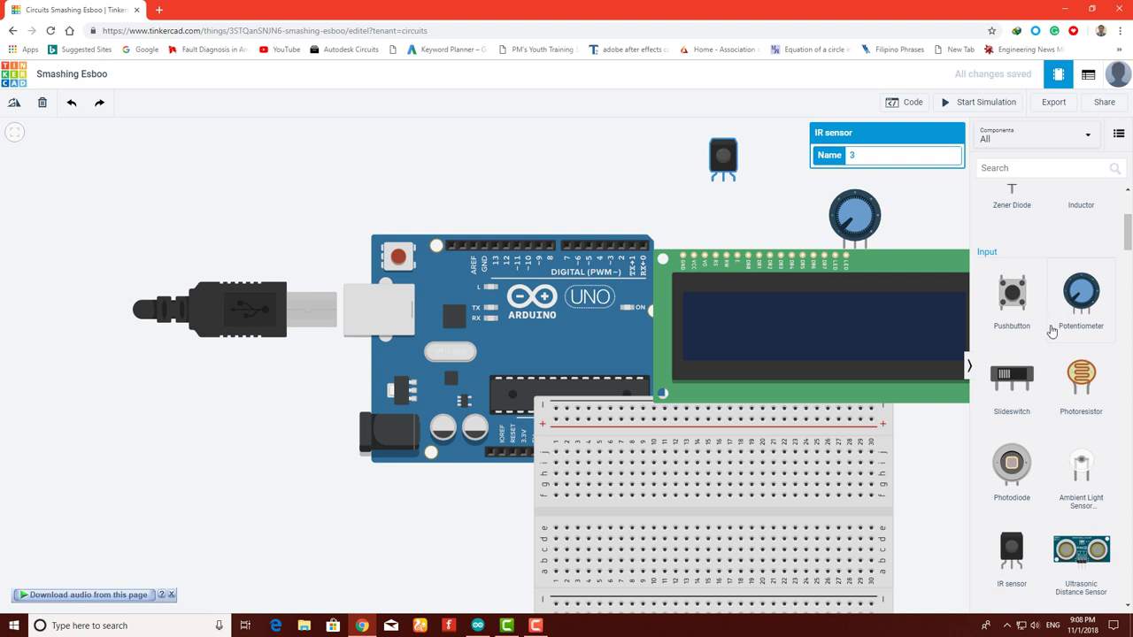
scroll(1052, 331, "up", 3)
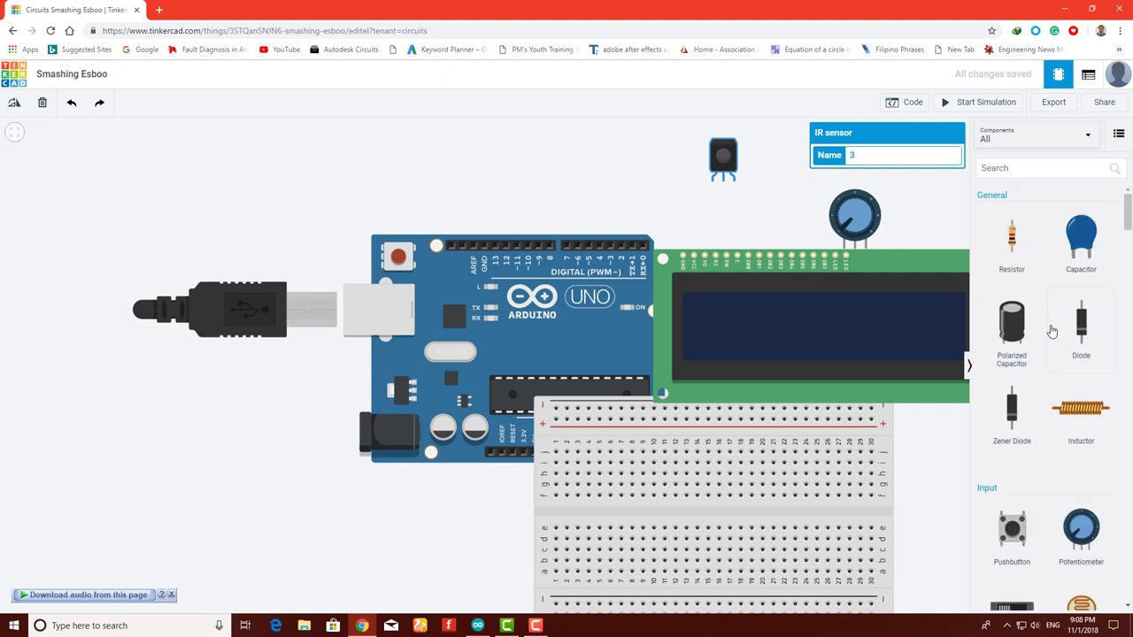
scroll(1051, 331, "down", 3)
scroll(1051, 331, "up", 3)
left_click_drag(452, 297, 307, 239)
Shift the LCD left and rotate the Arduino upright, moving it up and right
left_click_drag(675, 278, 640, 274)
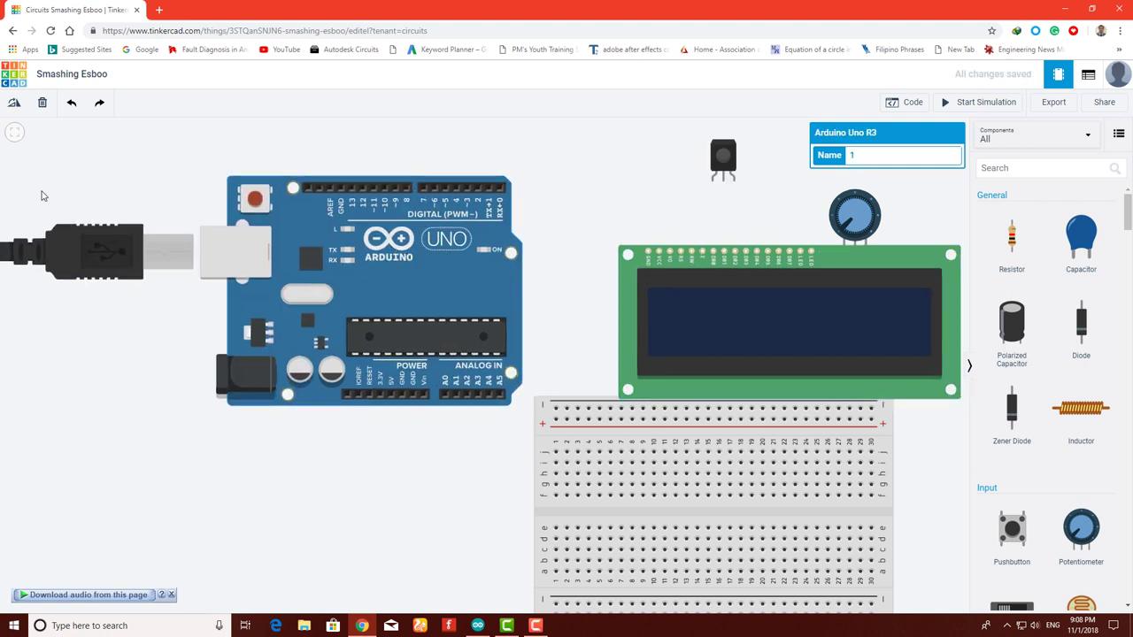
left_click(9, 108)
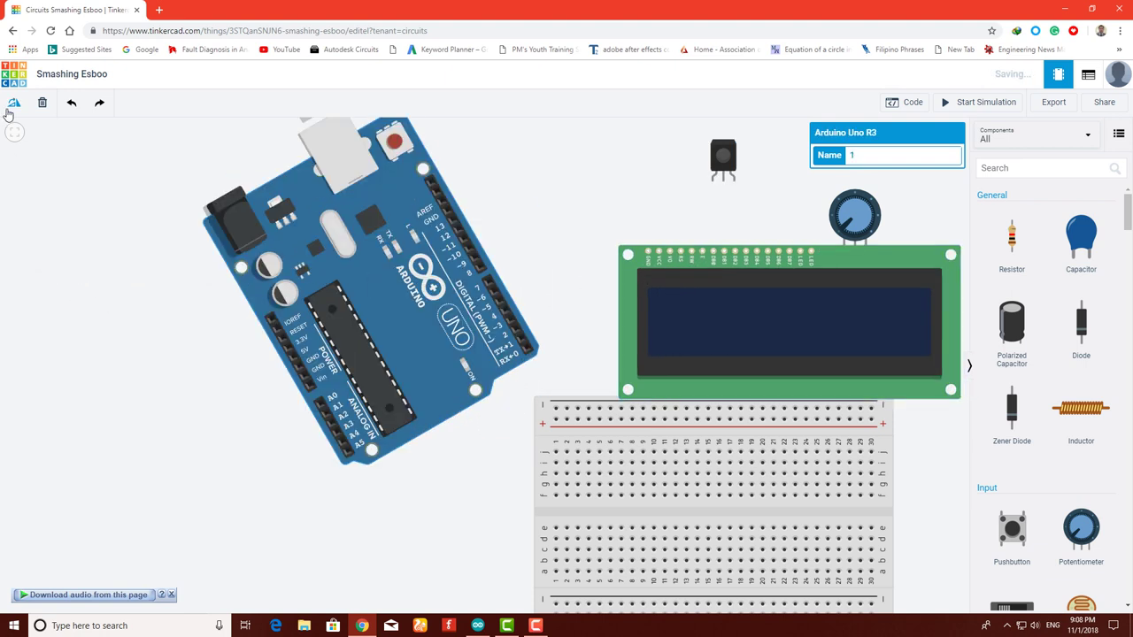
left_click(10, 107)
left_click_drag(359, 265, 402, 210)
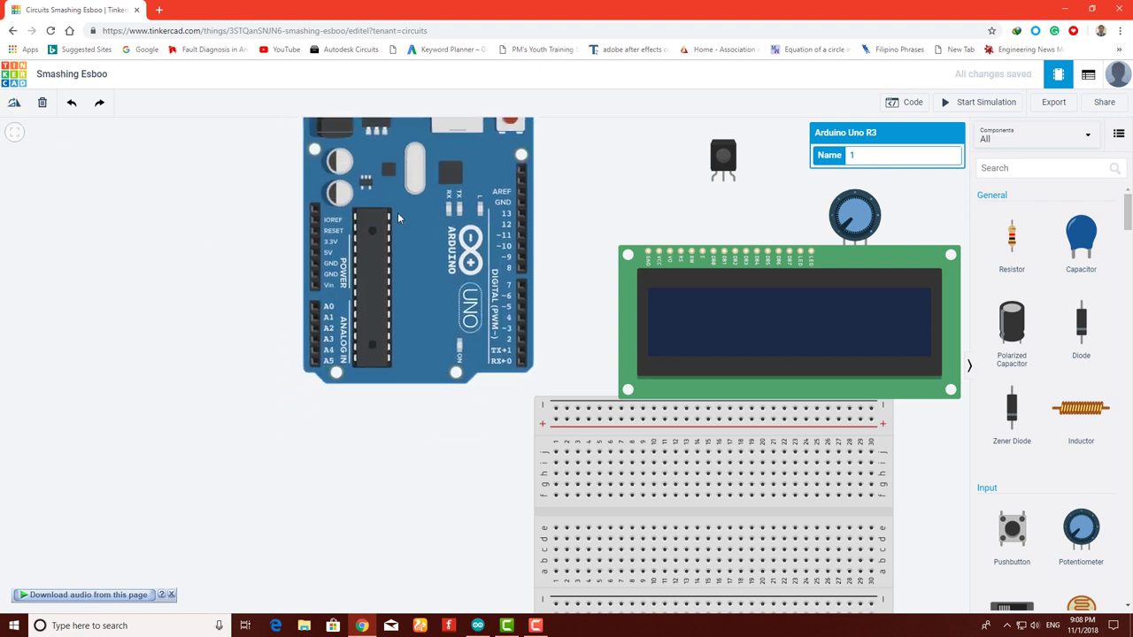
left_click(576, 462)
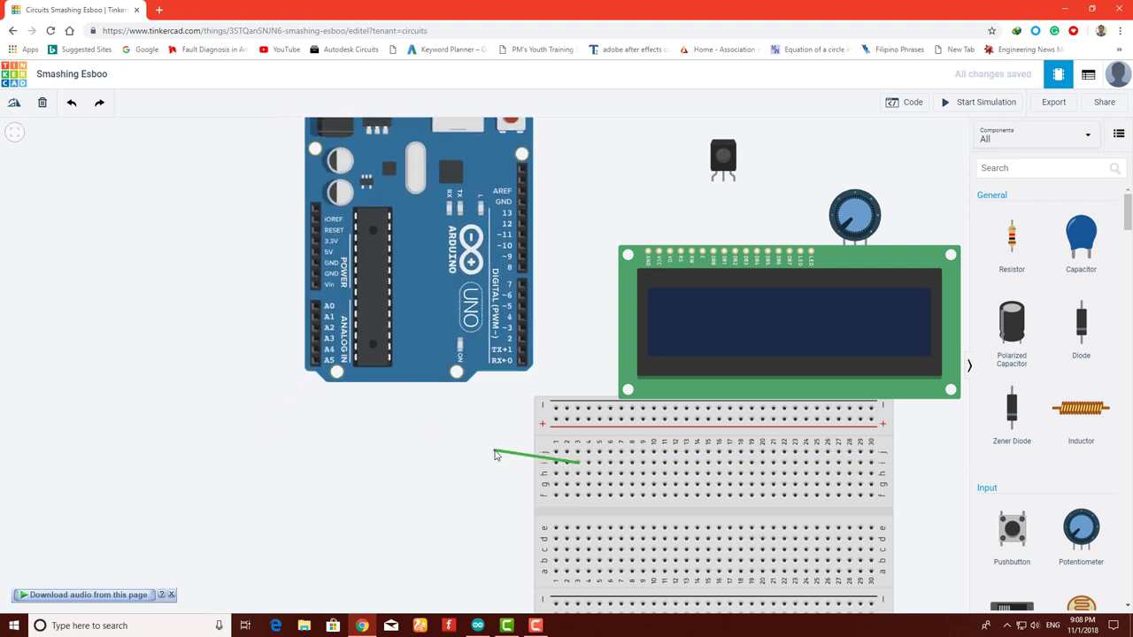
key("Escape")
Turn the breadboard vertical and position it directly beneath the Arduino
left_click_drag(542, 426, 363, 460)
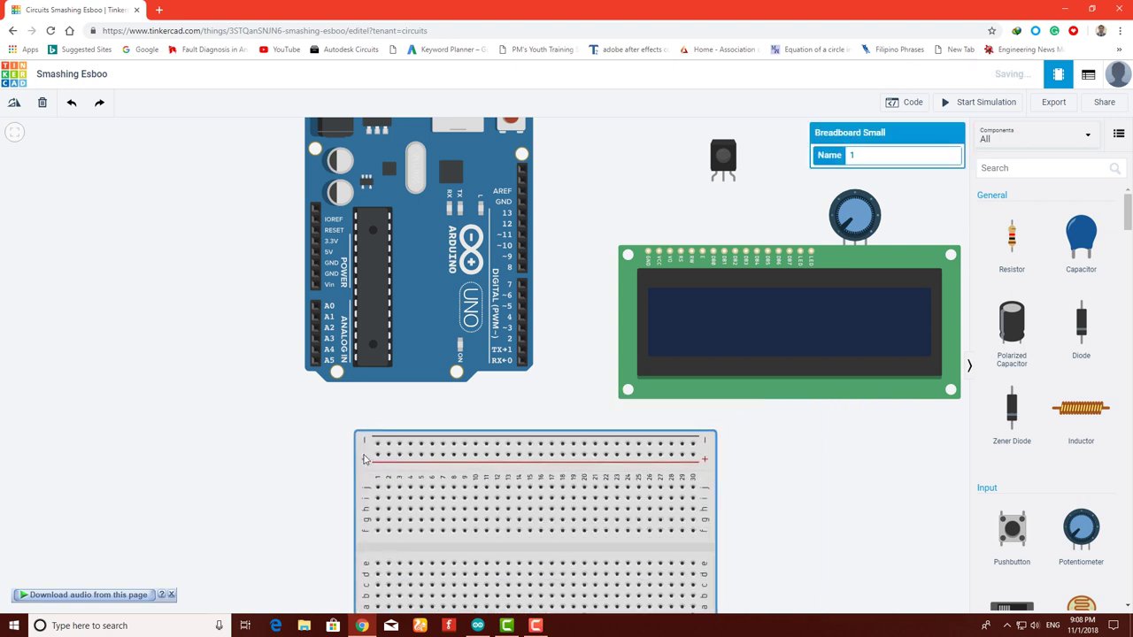
left_click(13, 102)
left_click(13, 102)
left_click(13, 103)
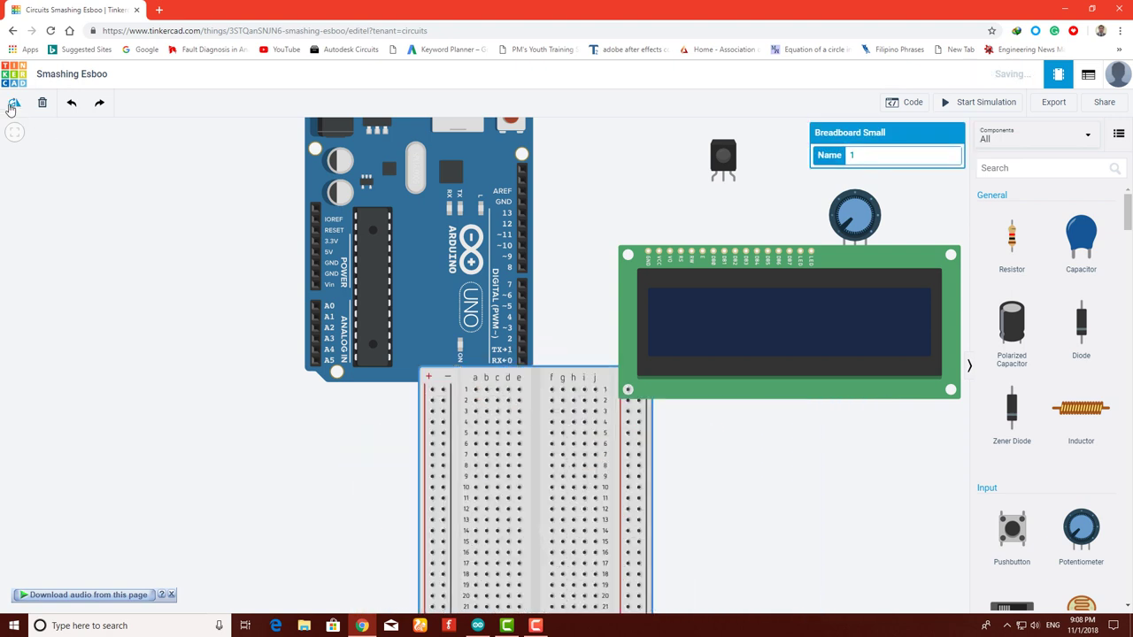
left_click_drag(521, 432, 412, 477)
left_click_drag(409, 299, 430, 146)
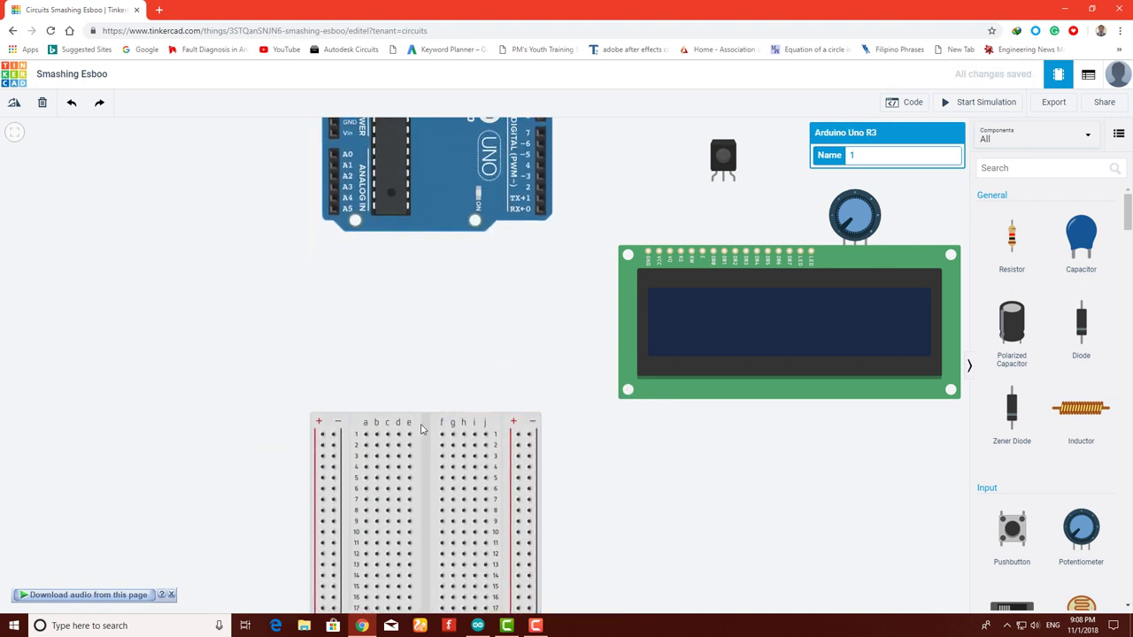
left_click_drag(425, 425, 437, 261)
Move the LCD down beside the breadboard and plug the potentiometer into the breadboard
left_click_drag(826, 305, 770, 355)
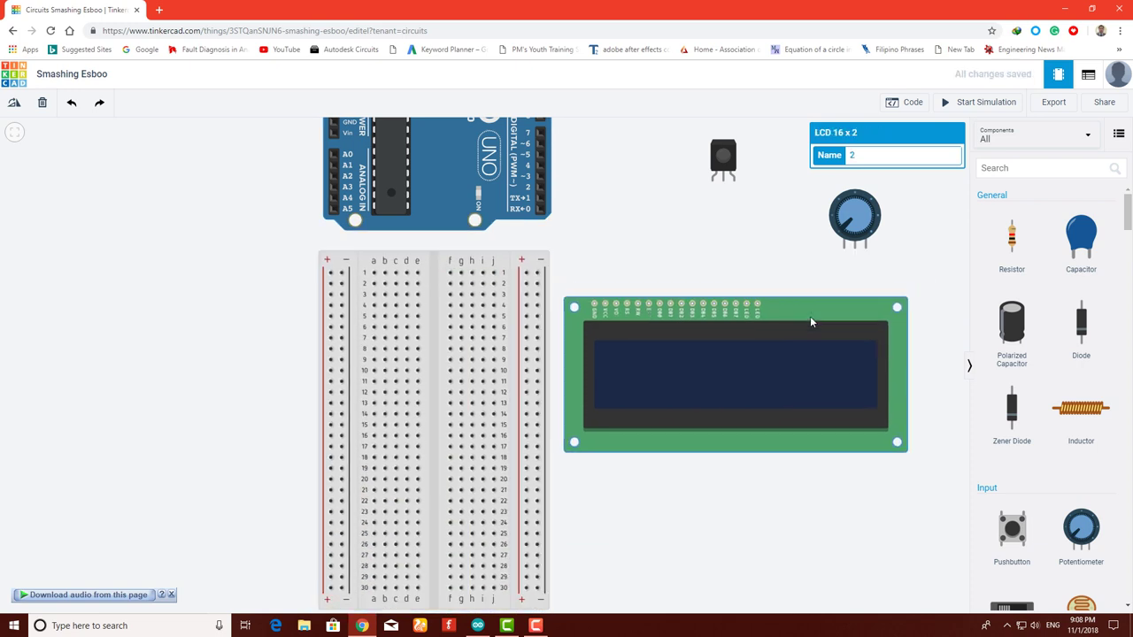
left_click_drag(817, 324, 827, 334)
left_click_drag(847, 219, 469, 473)
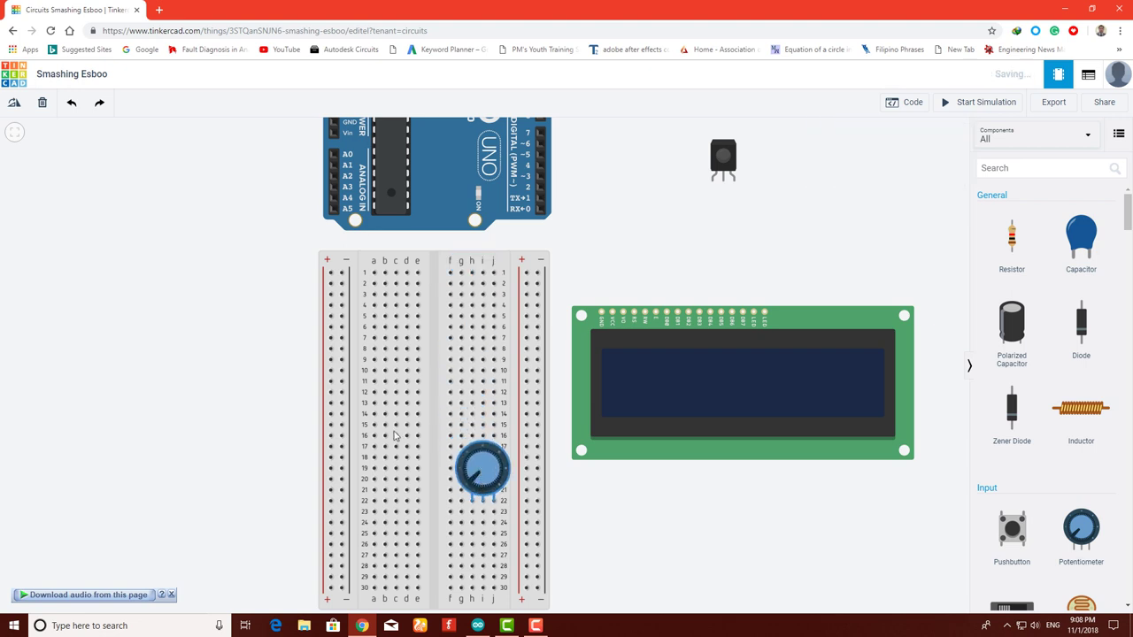
Rotate the potentiometer to the right orientation and shift it left on the breadboard
left_click(24, 103)
left_click(24, 104)
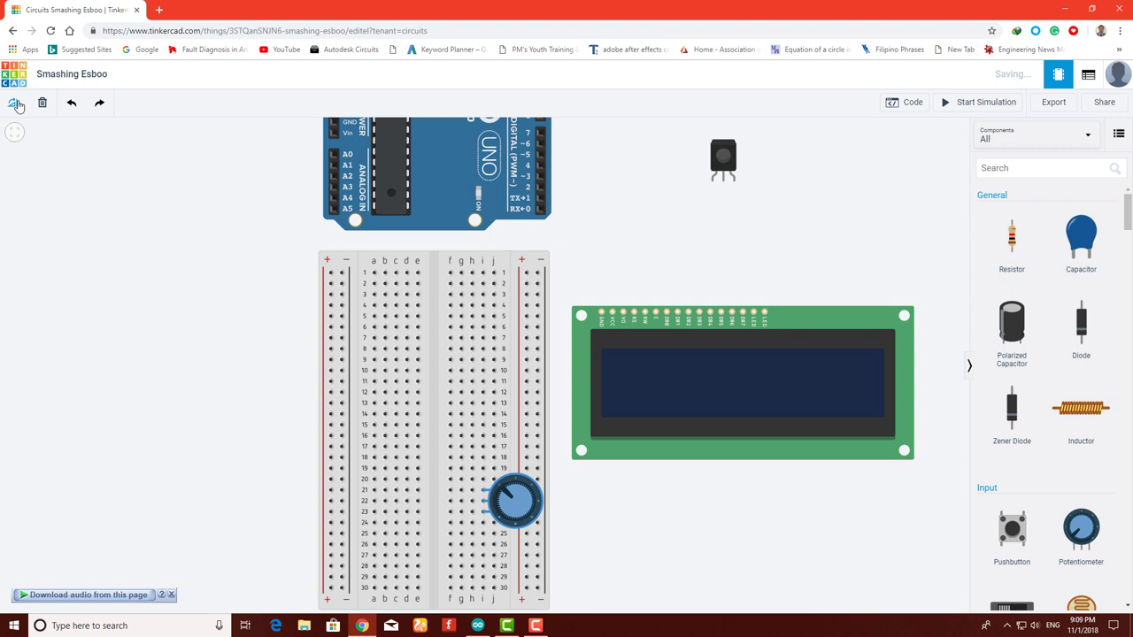
left_click(17, 105)
left_click(16, 104)
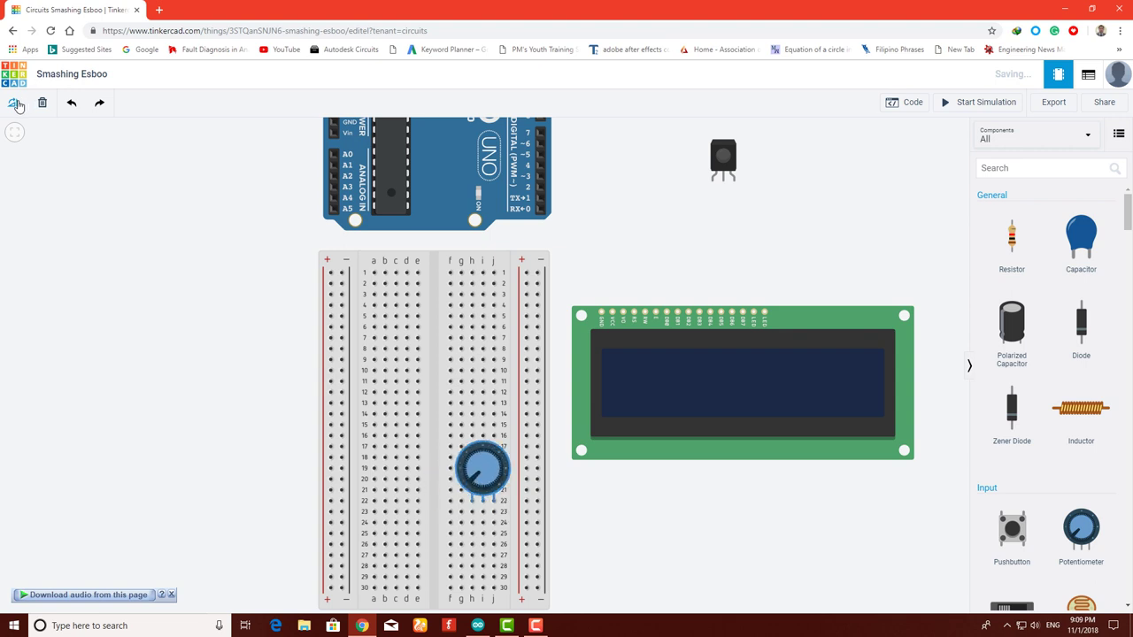
left_click(487, 481)
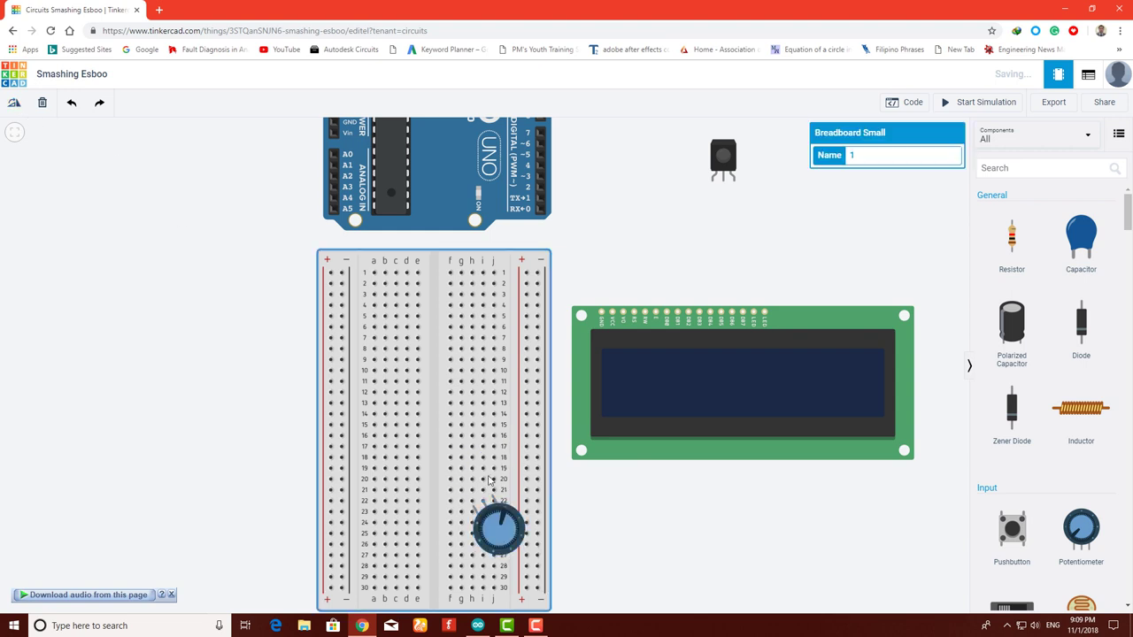
left_click(498, 546)
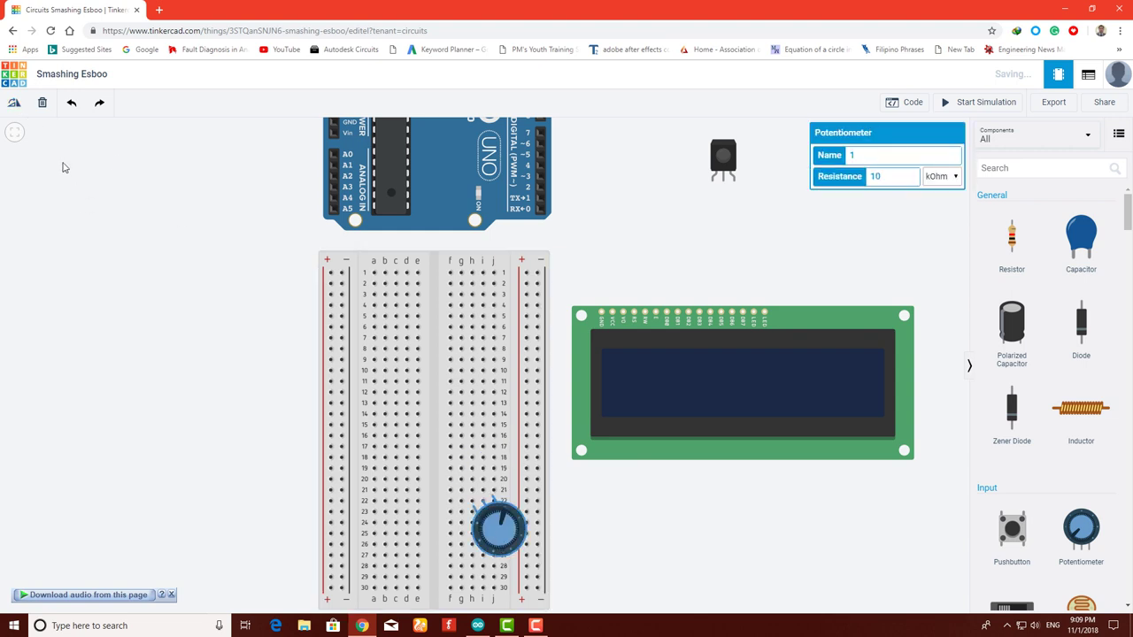
left_click(16, 104)
left_click(17, 104)
left_click(16, 105)
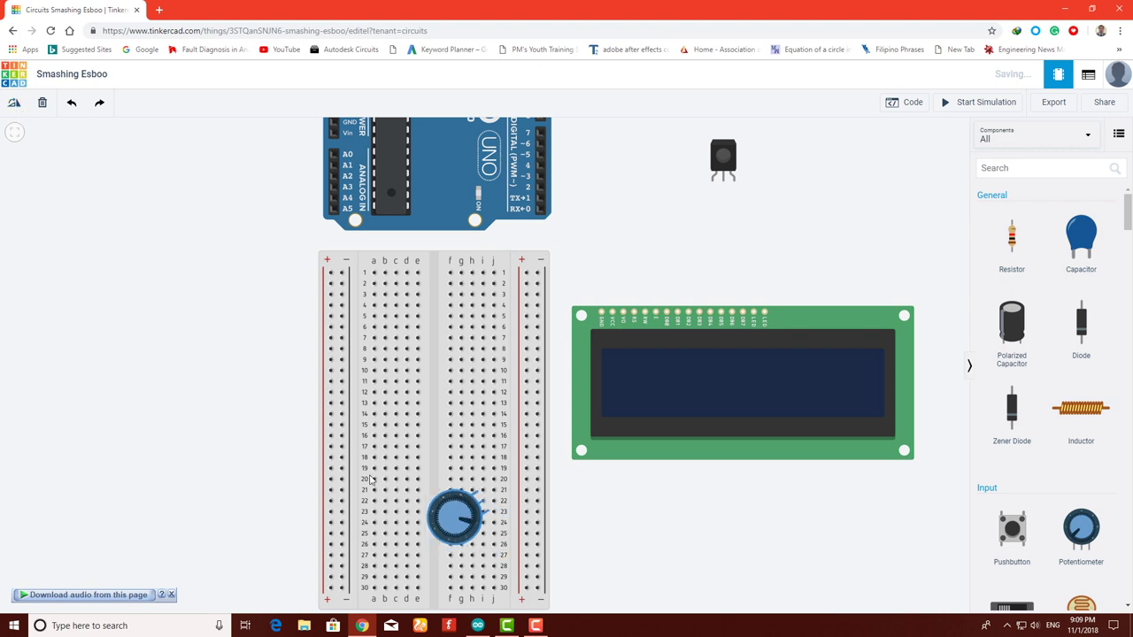
left_click(15, 104)
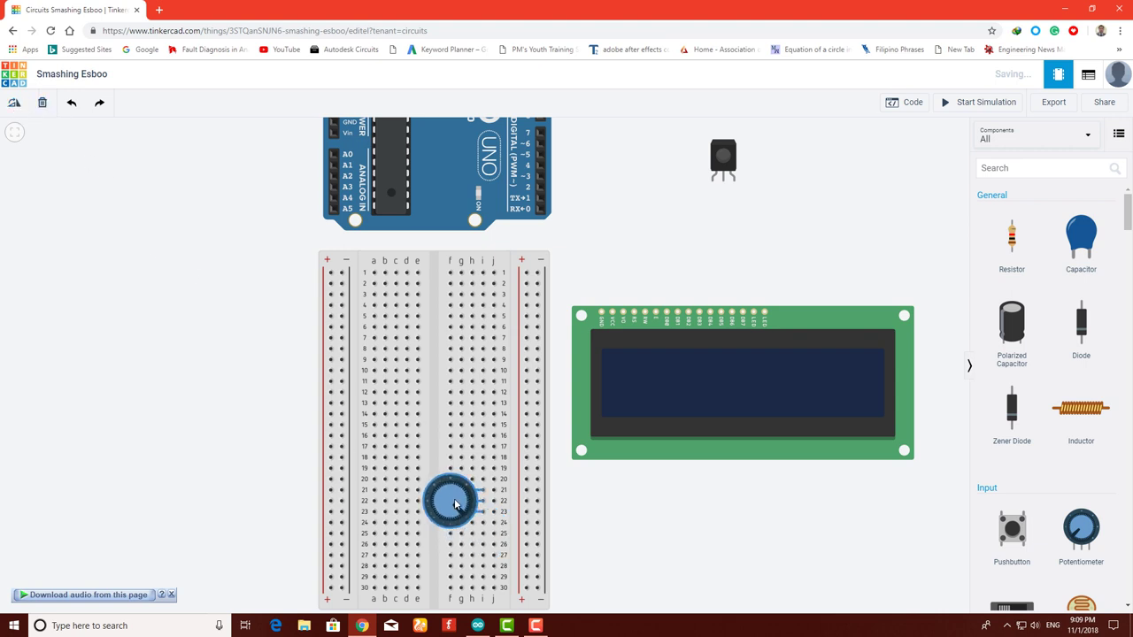
left_click_drag(455, 504, 504, 498)
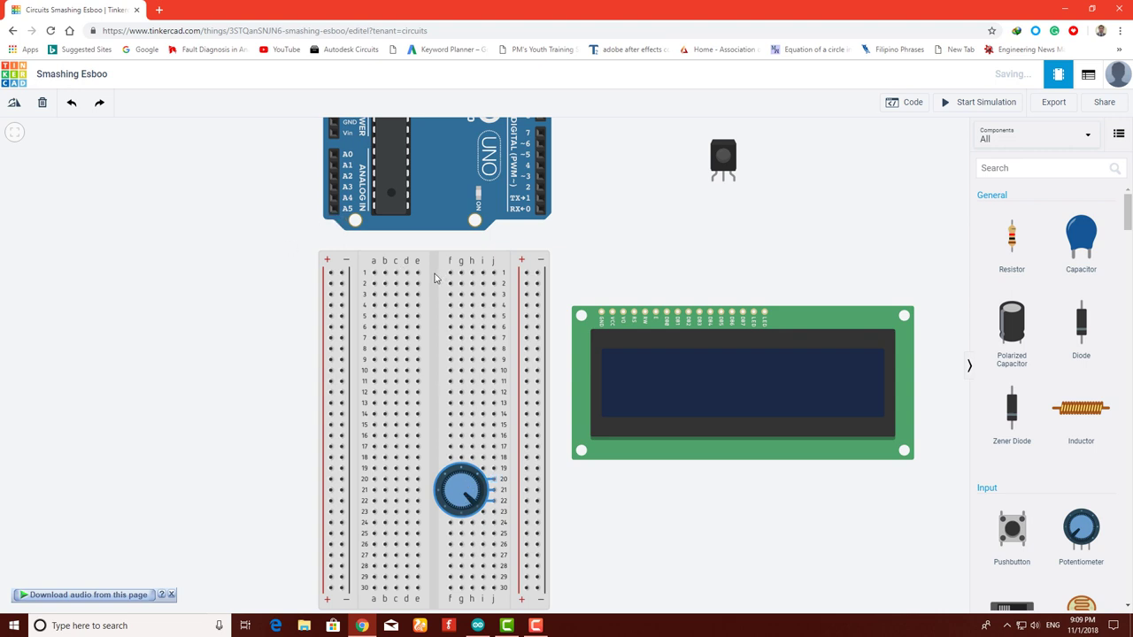
Nudge the breadboard, move the LCD up-right, place the IR sensor left of the Arduino, and start a 5V wire
left_click_drag(444, 279, 453, 280)
left_click_drag(659, 325, 705, 236)
left_click_drag(722, 164, 245, 194)
scroll(254, 233, "up", 6)
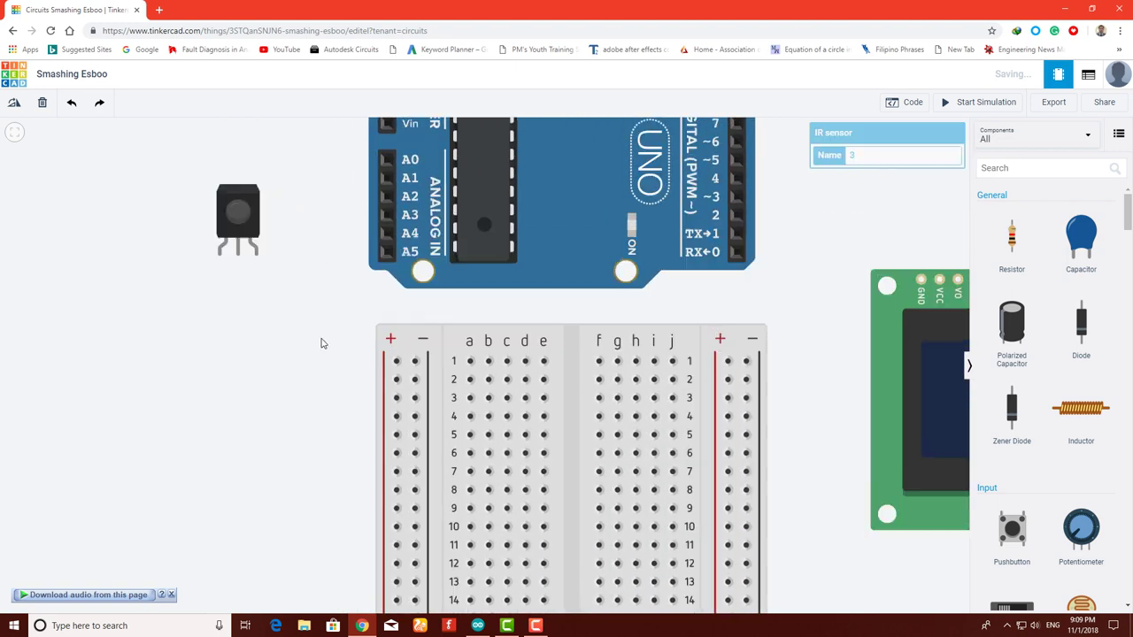
left_click(320, 440)
left_click_drag(249, 401, 192, 236)
left_click_drag(290, 459, 361, 428)
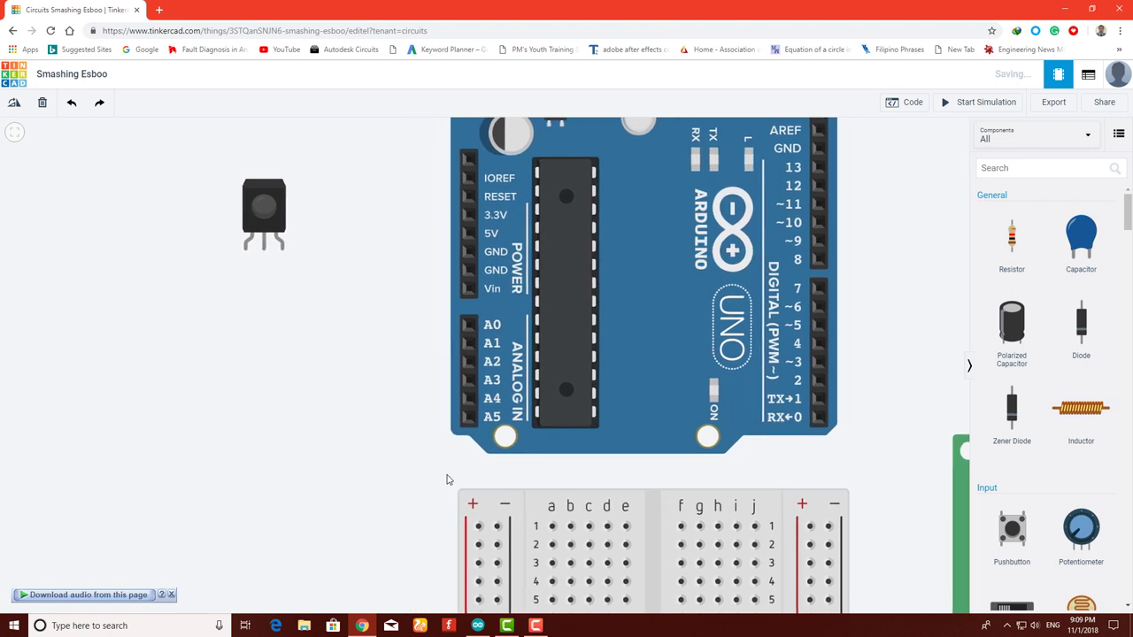
left_click(468, 233)
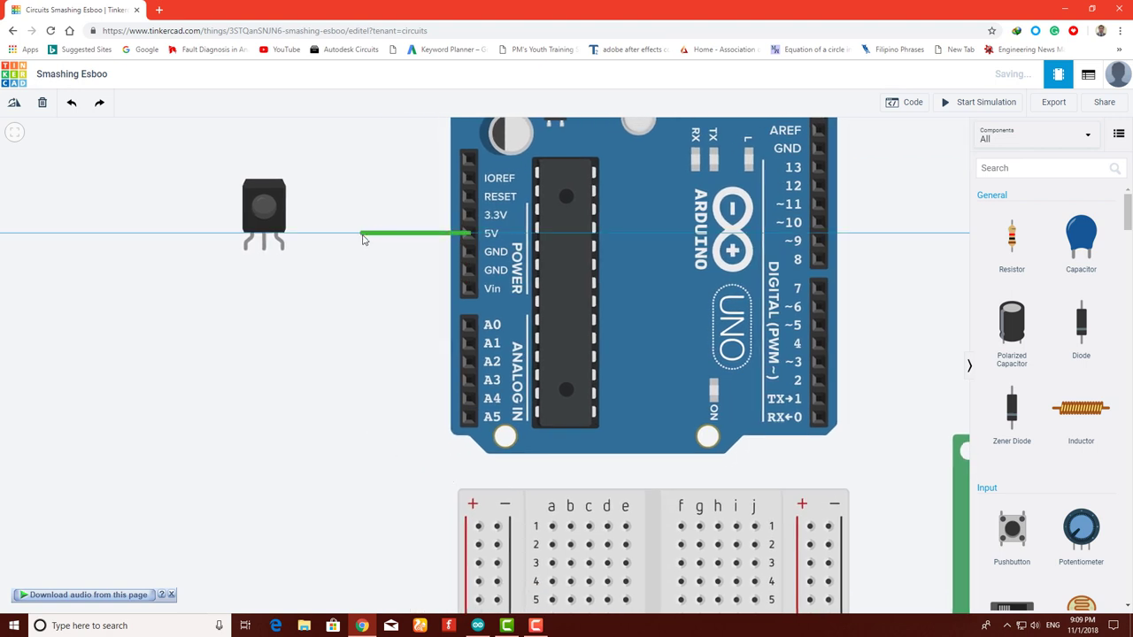
Run a red wire from 5V to the breadboard's plus rail with two bends
left_click(477, 526)
left_click_drag(476, 493, 399, 523)
left_click_drag(425, 423, 396, 234)
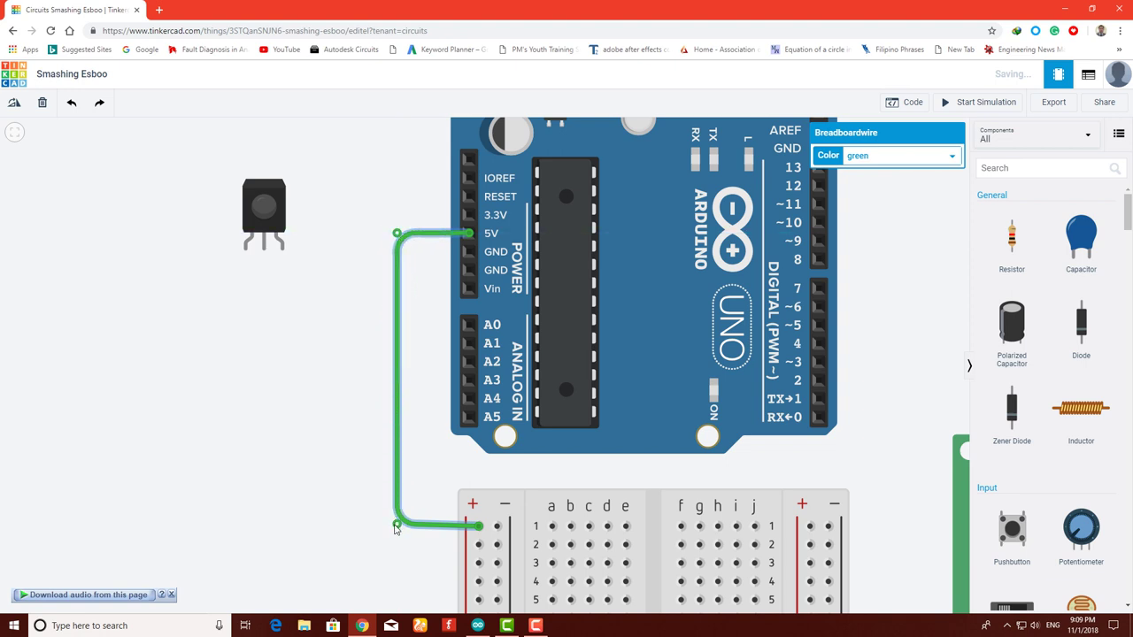
left_click(848, 157)
left_click(857, 183)
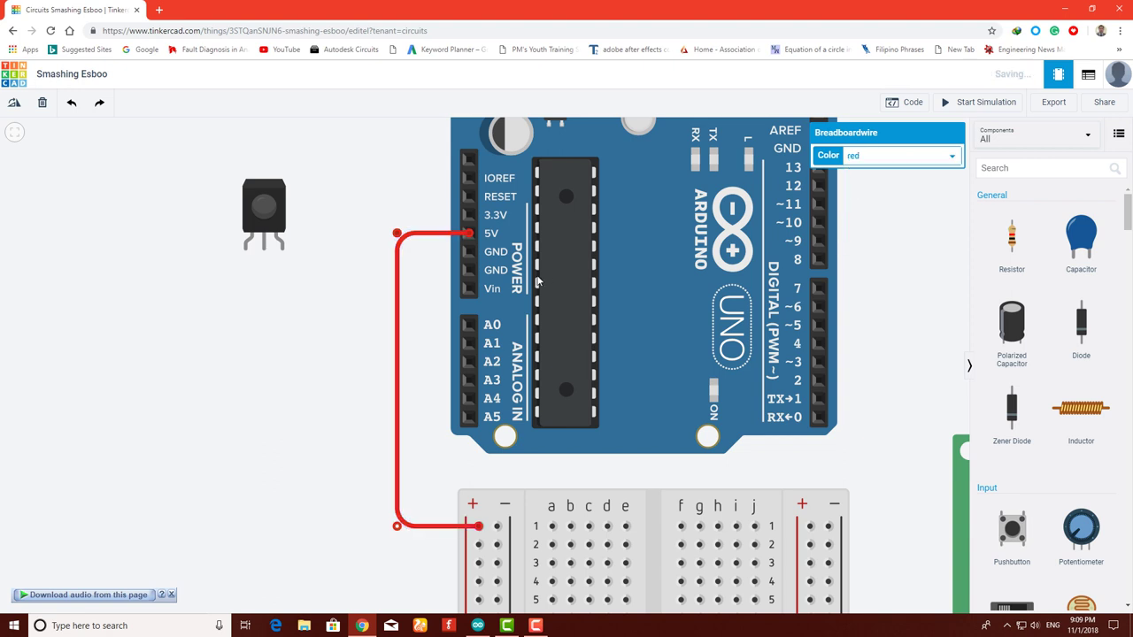
Wire Arduino GND to the minus rail in black, reseat the red wire, and lower the IR sensor
left_click(469, 252)
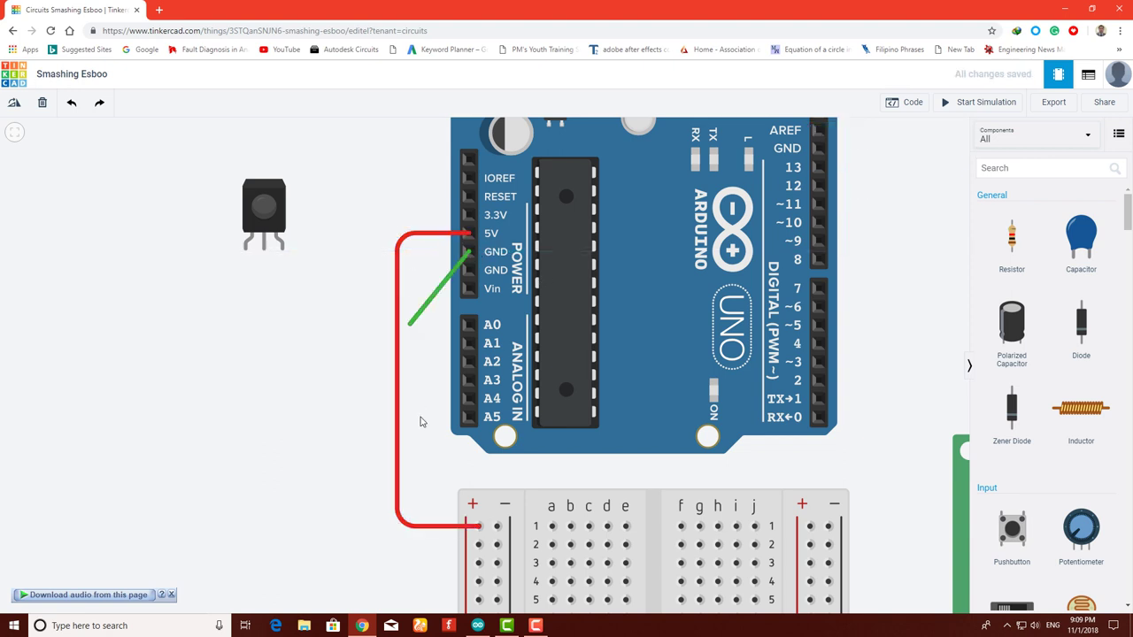
left_click(498, 526)
left_click(478, 529)
left_click_drag(479, 537, 478, 545)
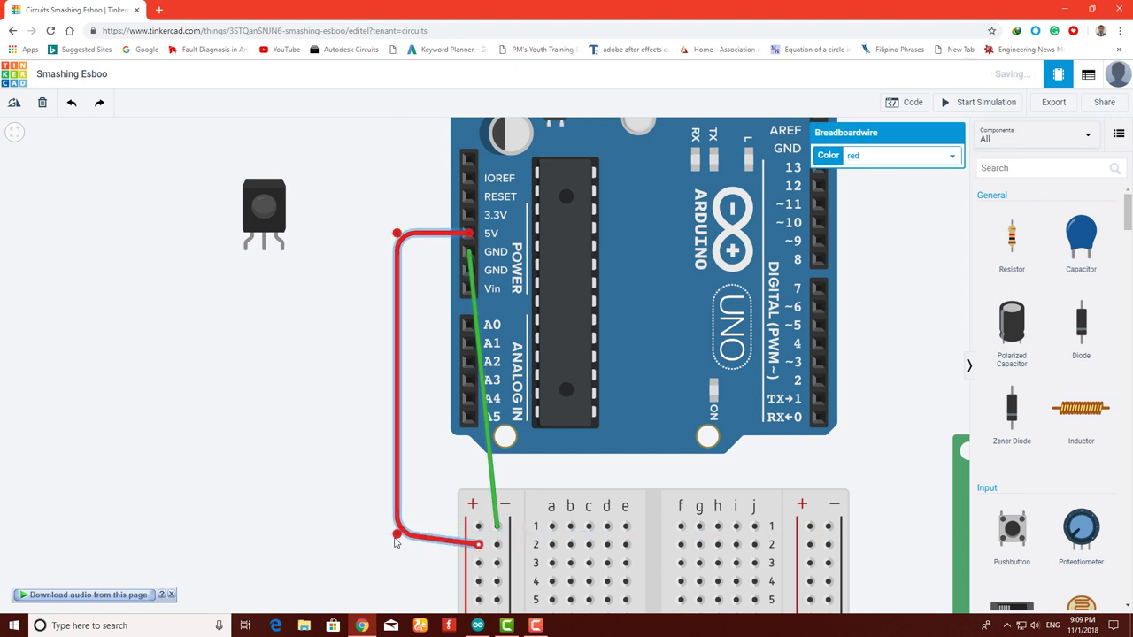
left_click(497, 515)
left_click_drag(497, 515, 417, 530)
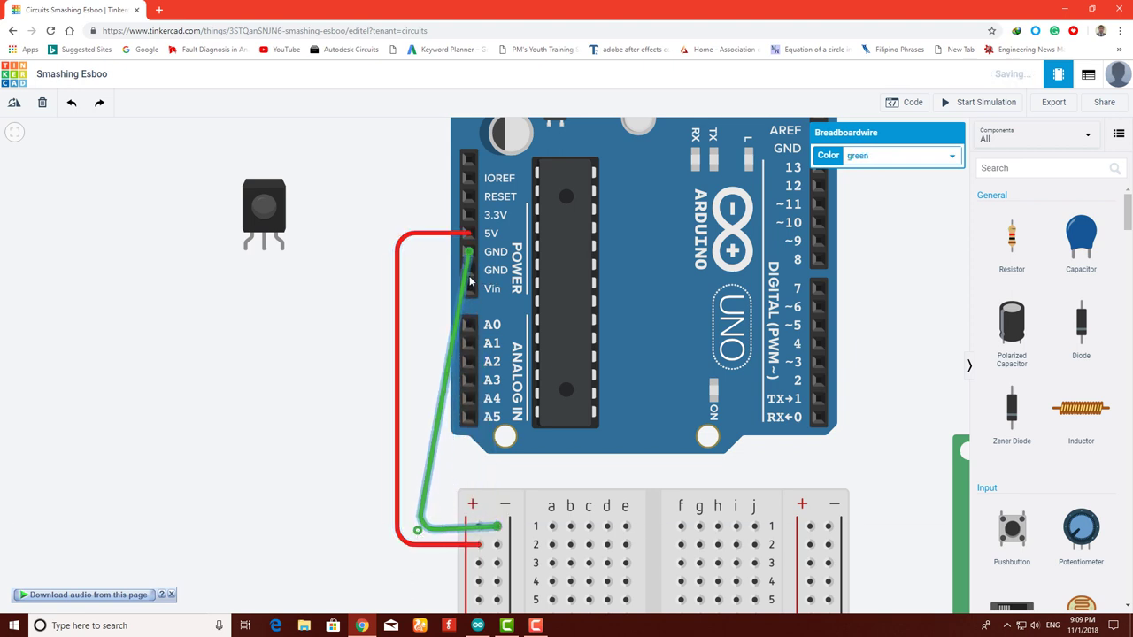
left_click_drag(466, 280, 418, 253)
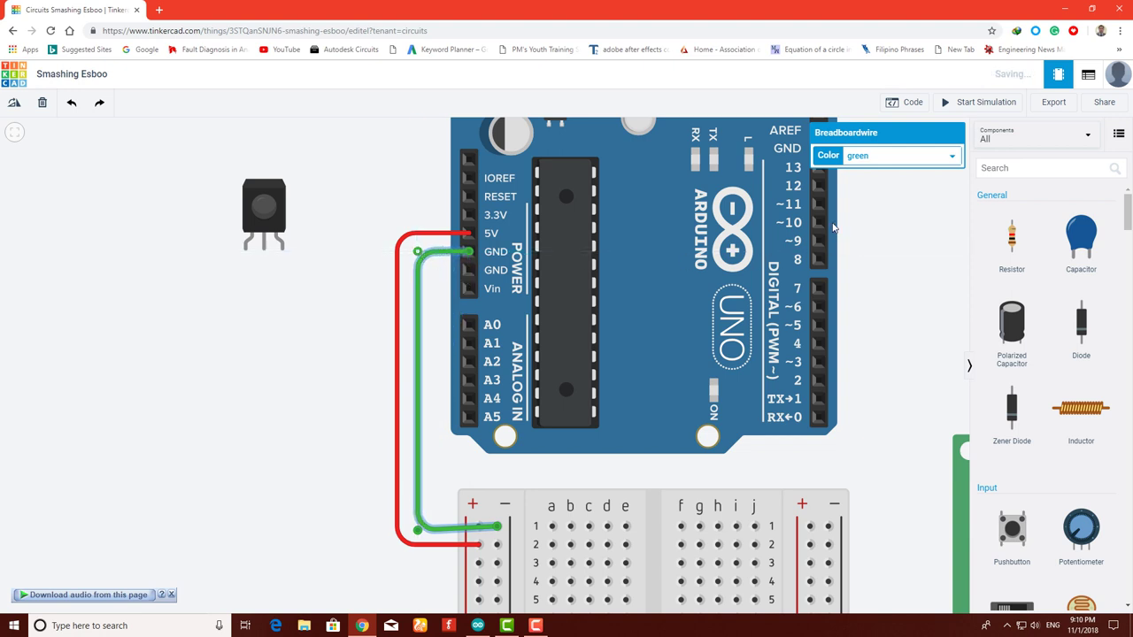
left_click(857, 157)
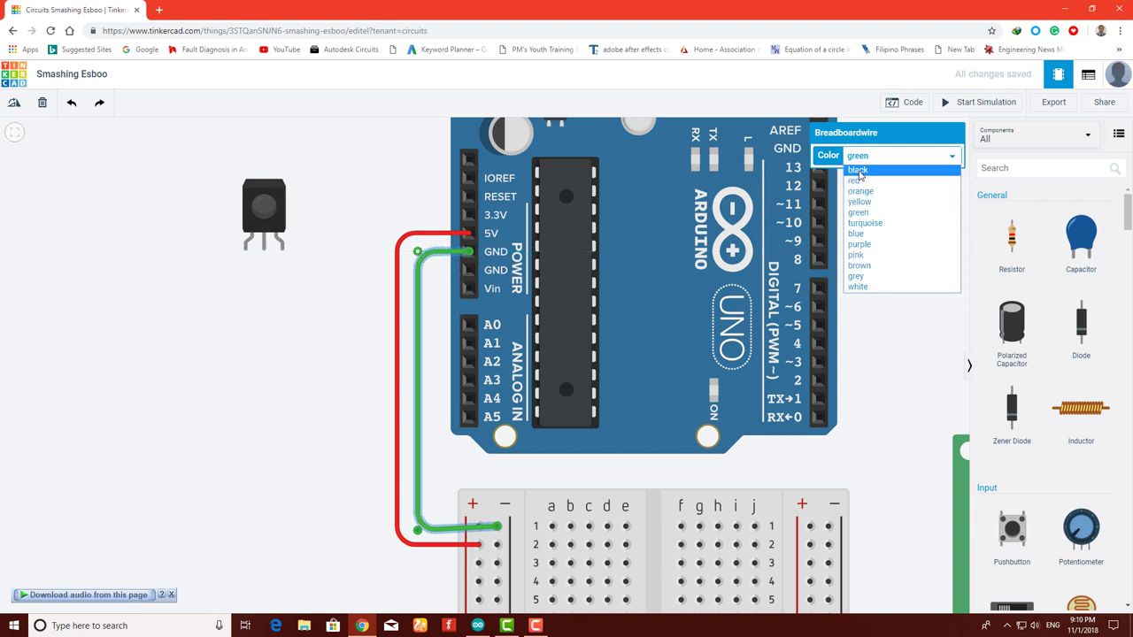
left_click(856, 172)
left_click_drag(274, 220, 324, 343)
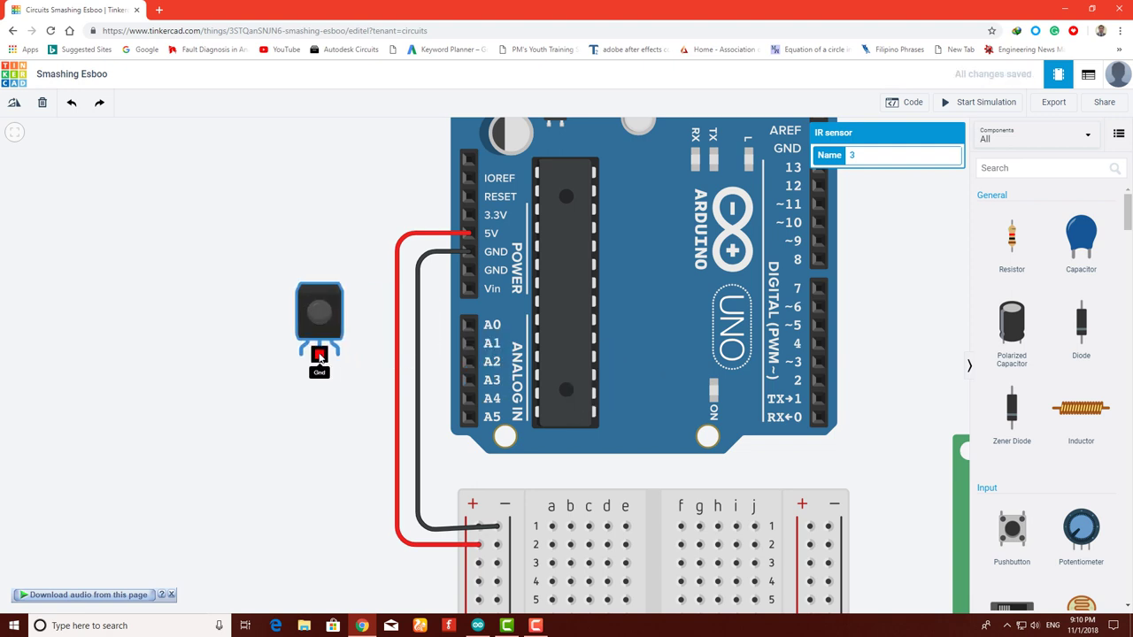
Wire the IR sensor's Gnd pin to minus rail row 5, routed below the breadboard
left_click(320, 358)
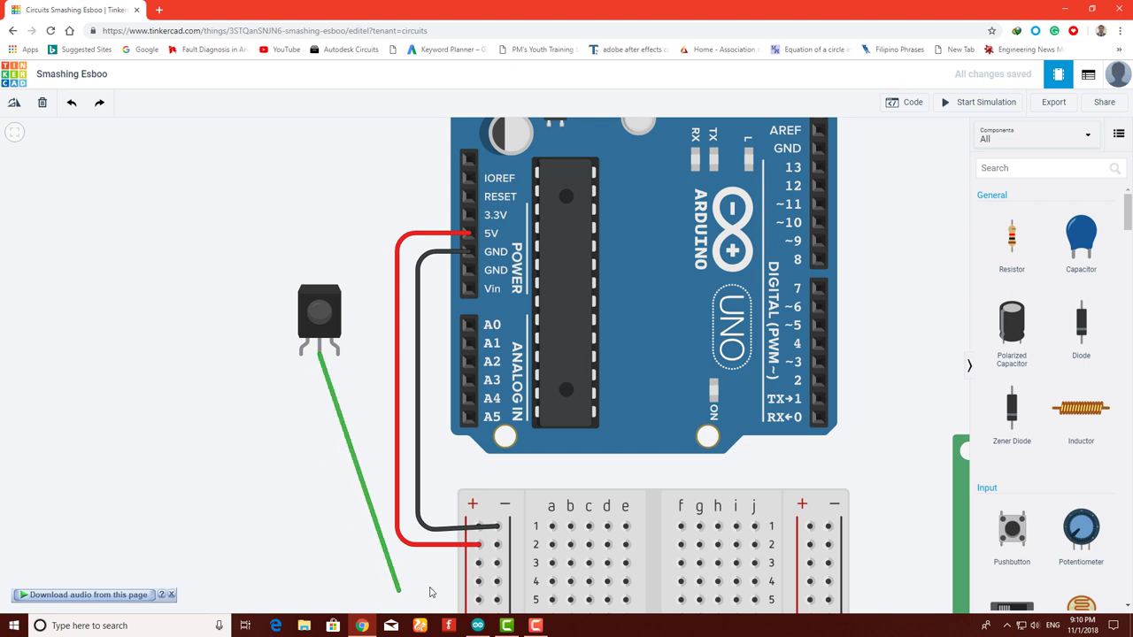
left_click(497, 564)
left_click(427, 489)
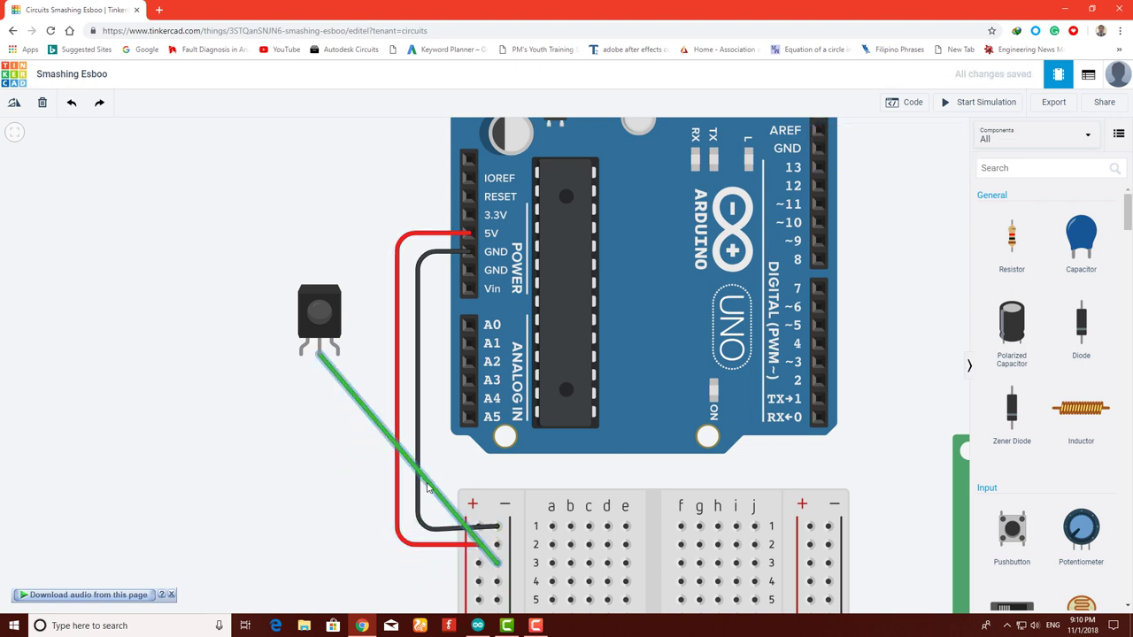
left_click_drag(427, 488, 319, 573)
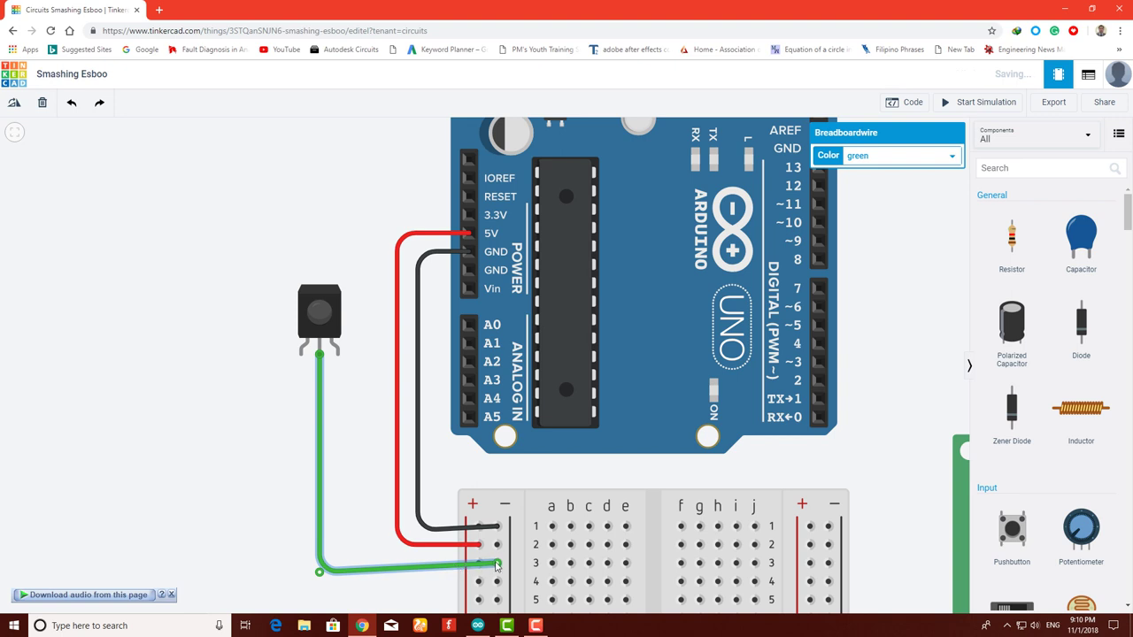
left_click_drag(498, 582, 498, 600)
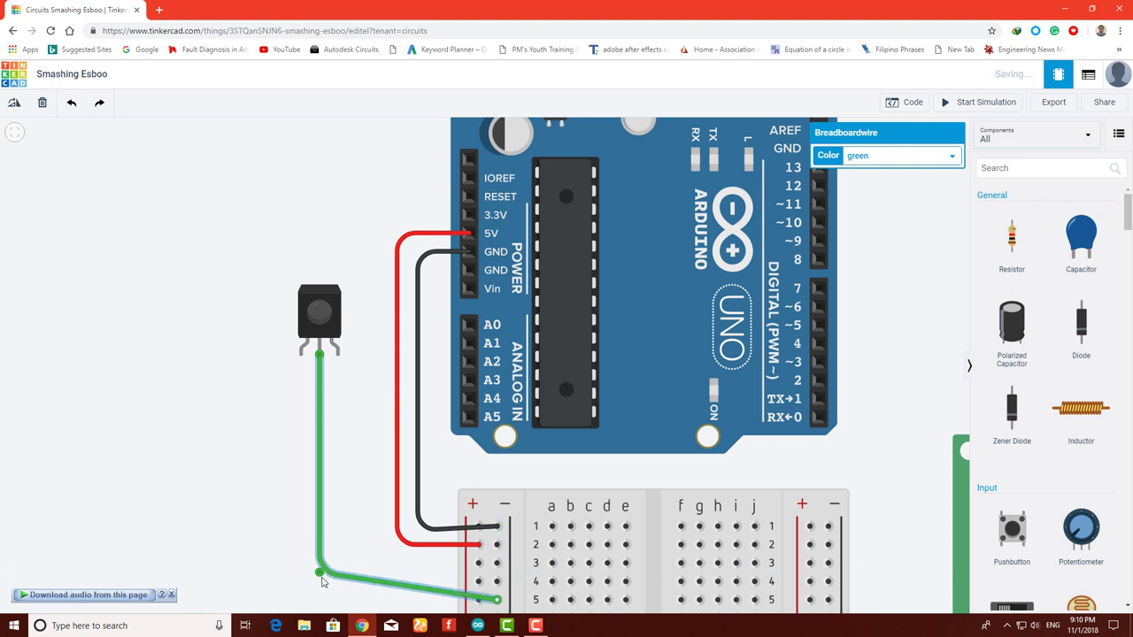
left_click_drag(323, 590, 339, 589)
left_click_drag(607, 458, 608, 378)
left_click(315, 498)
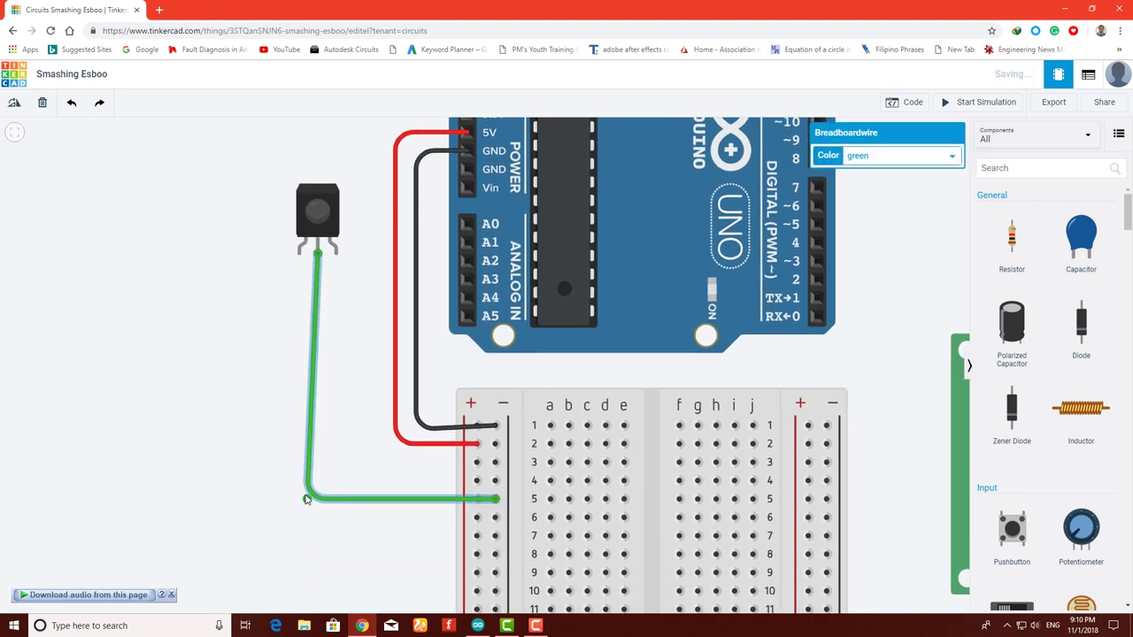
left_click_drag(317, 503, 328, 502)
left_click(346, 430)
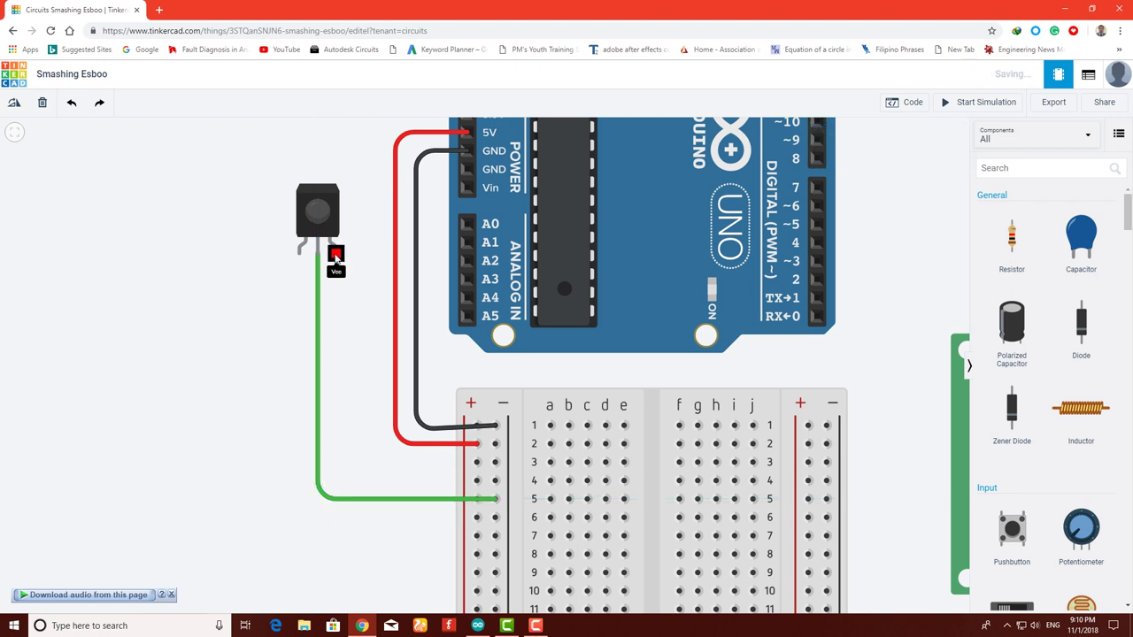
Wire the sensor's Vcc to plus rail row 4 in red, and make the Gnd wire black
left_click(336, 254)
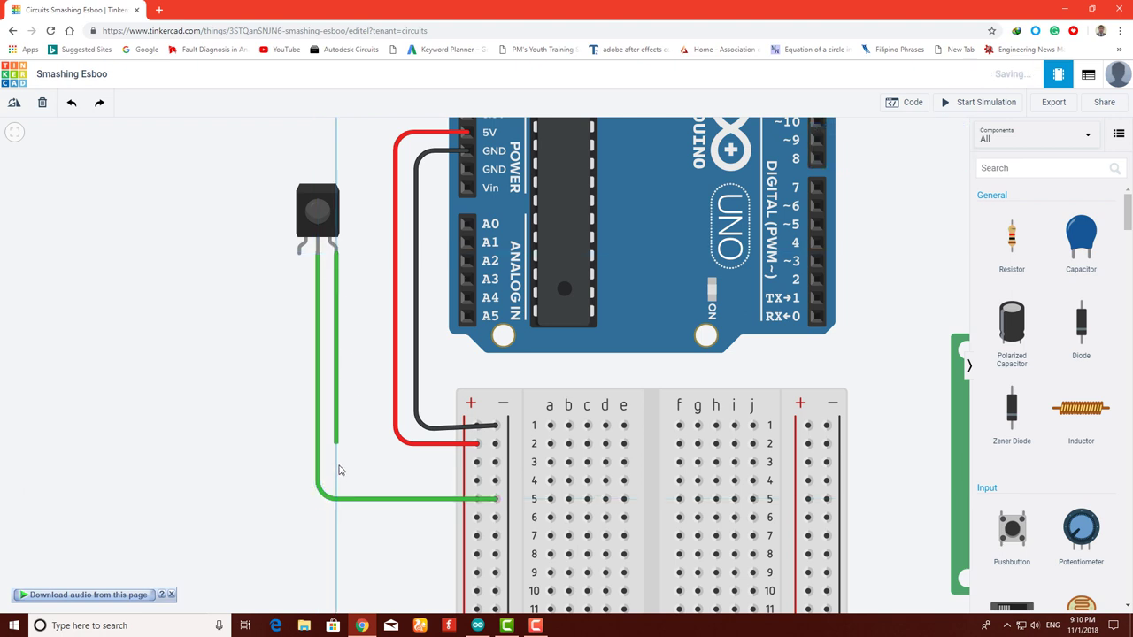
left_click(476, 480)
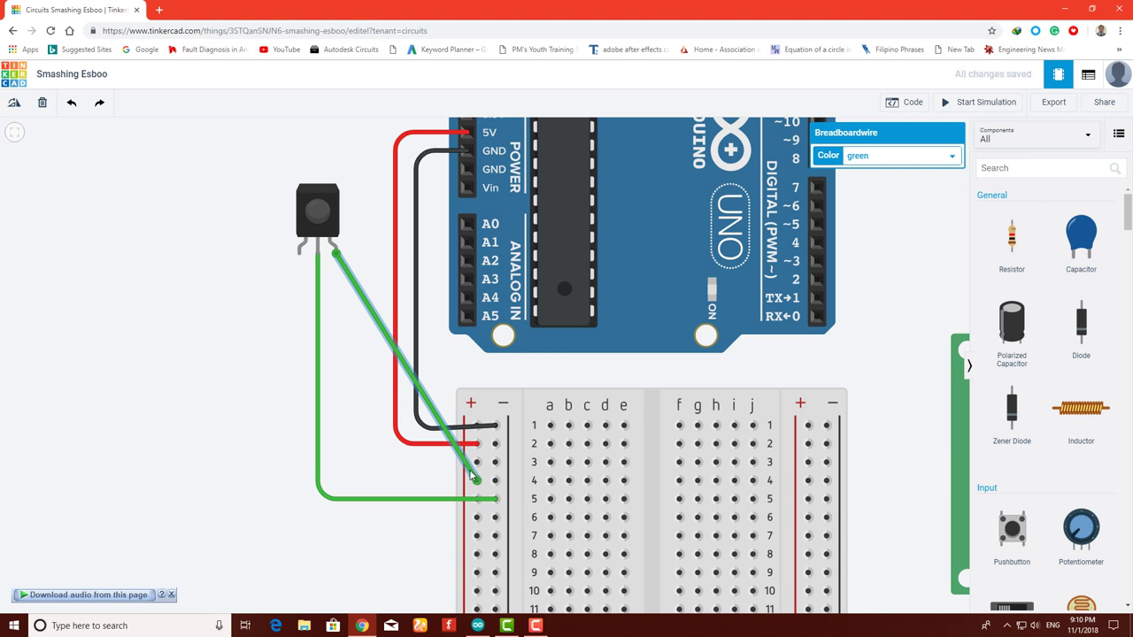
left_click_drag(470, 472, 336, 483)
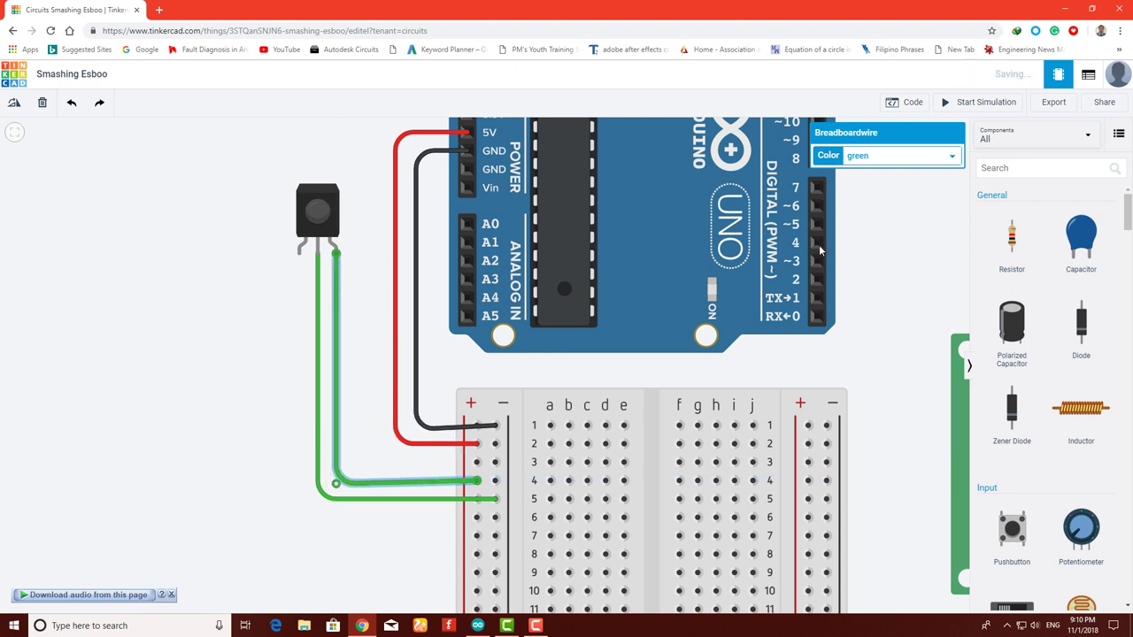
left_click(869, 160)
left_click(867, 184)
left_click(355, 501)
left_click(855, 160)
left_click(857, 171)
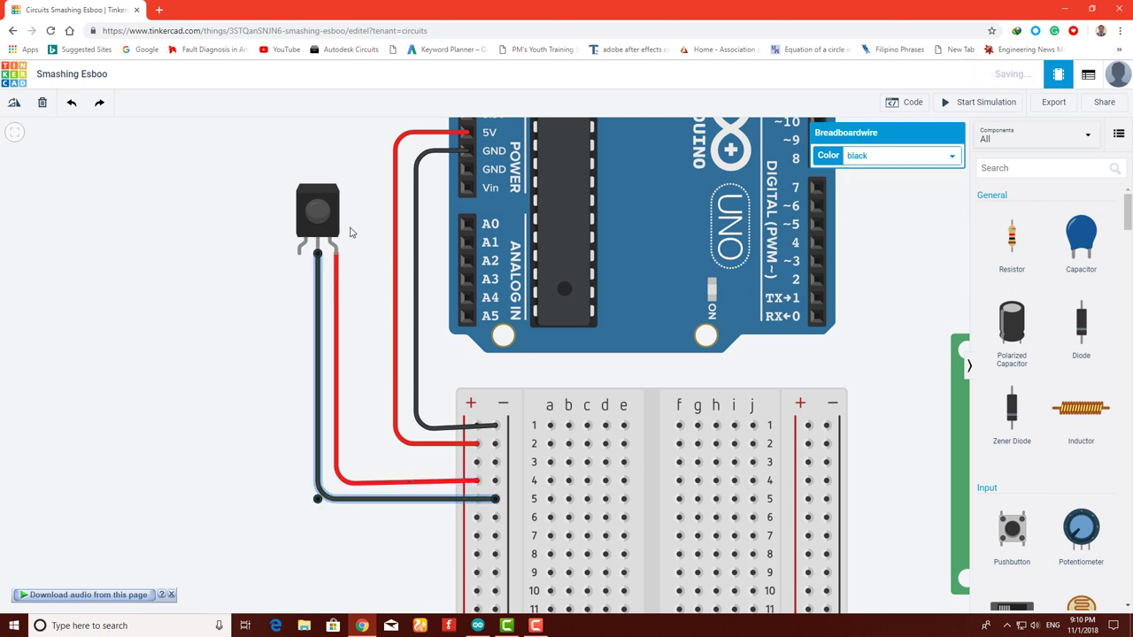
Connect the IR sensor's Out pin to Arduino A0 and nudge the sensor into place
left_click(299, 256)
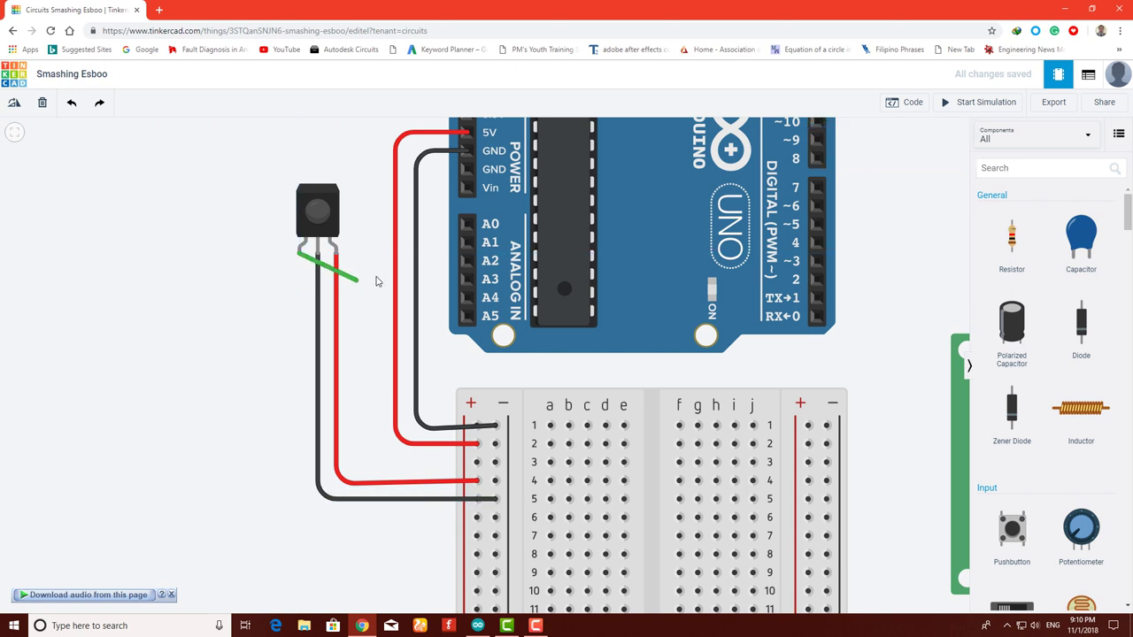
left_click(466, 224)
left_click(372, 241)
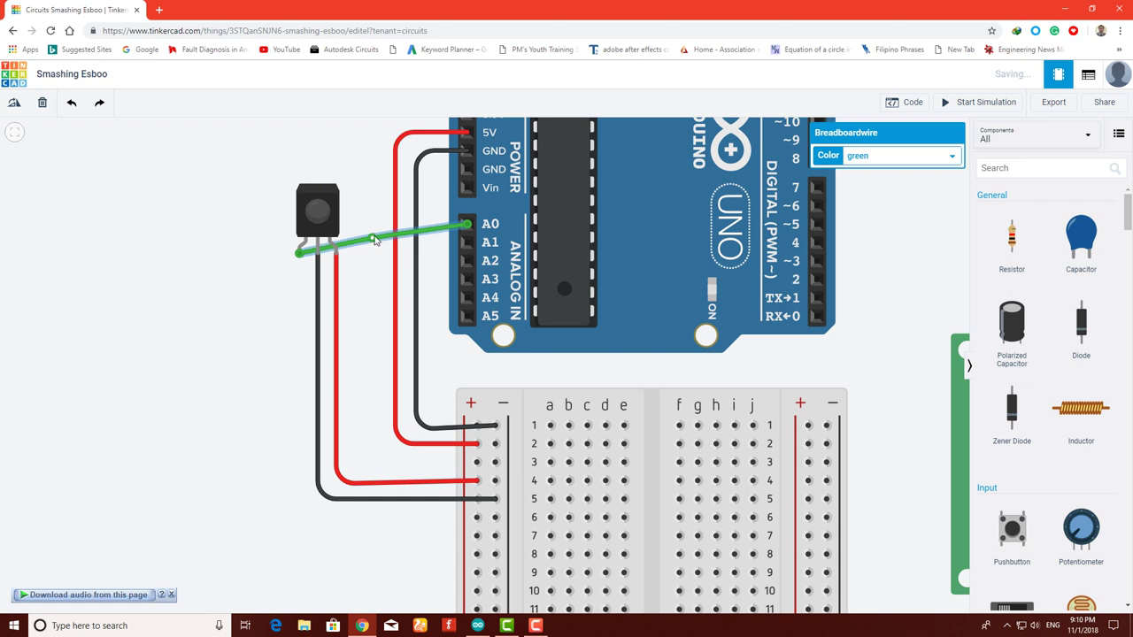
left_click_drag(375, 240, 252, 140)
left_click(322, 219)
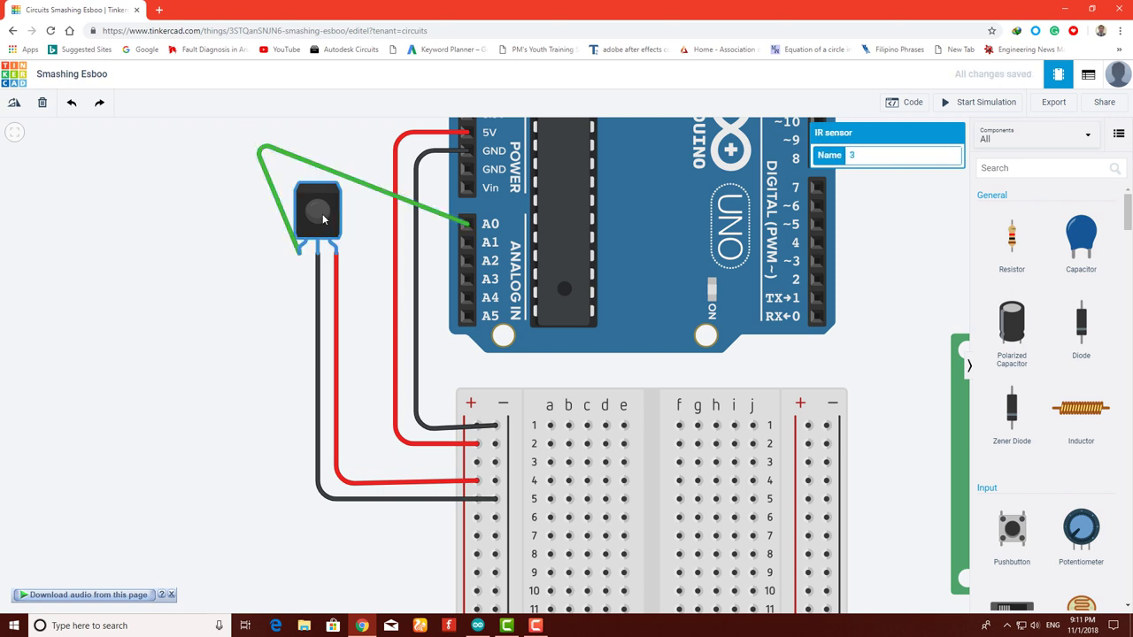
key("Down")
key("Down")
key("Down")
key("Down")
key("Down")
key("Down")
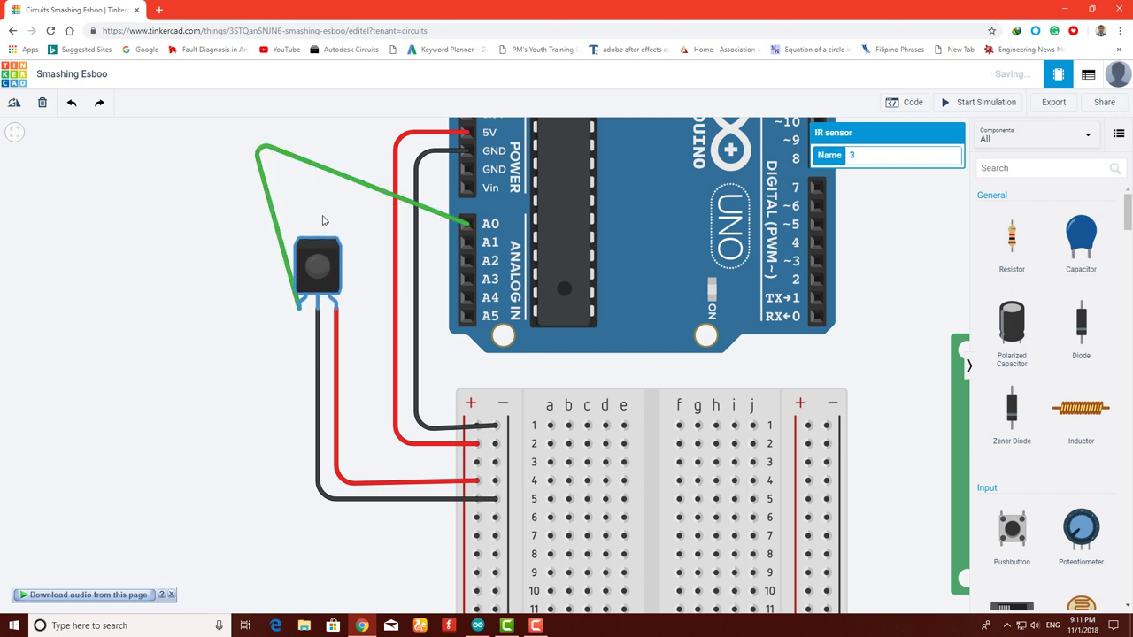
key("Up")
key("Up")
key("Up")
key("Up")
key("Up")
key("Up")
key("Up")
key("Up")
key("Up")
key("Up")
key("Up")
key("Up")
key("Up")
key("Up")
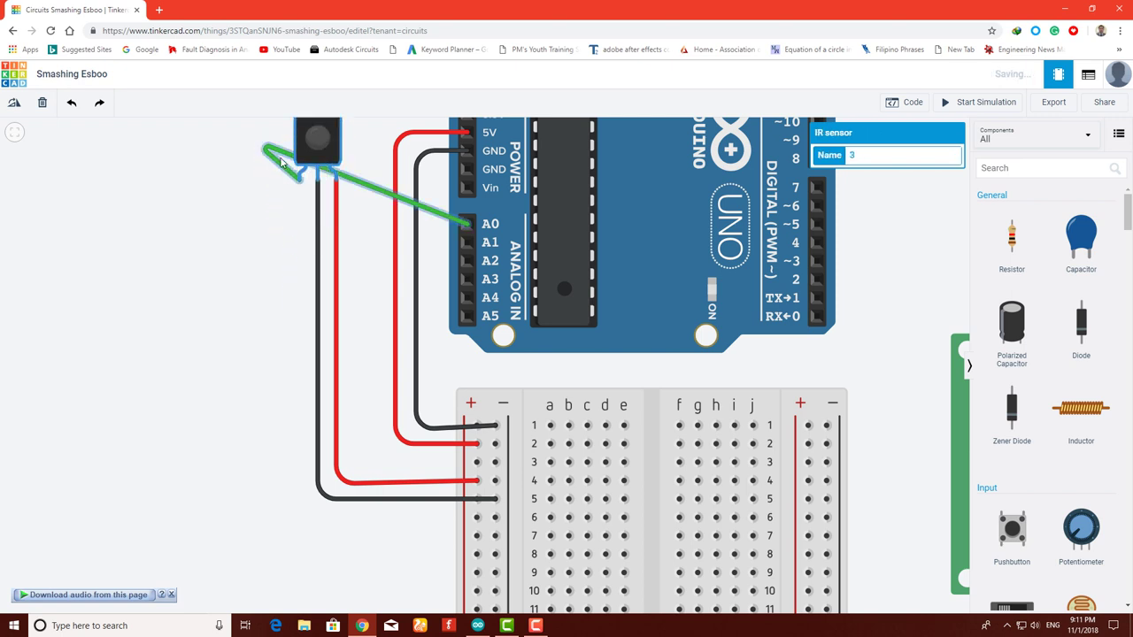
Reroute the signal wire straight across to A0 and color it yellow
left_click(271, 153)
left_click_drag(254, 143, 297, 230)
left_click(298, 266)
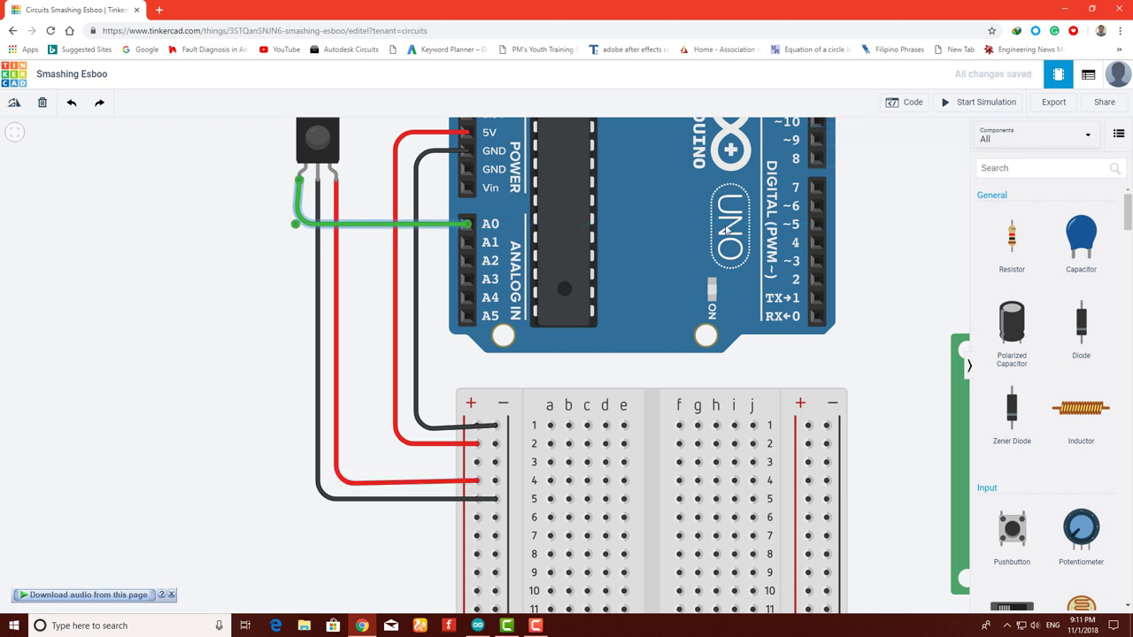
left_click(923, 157)
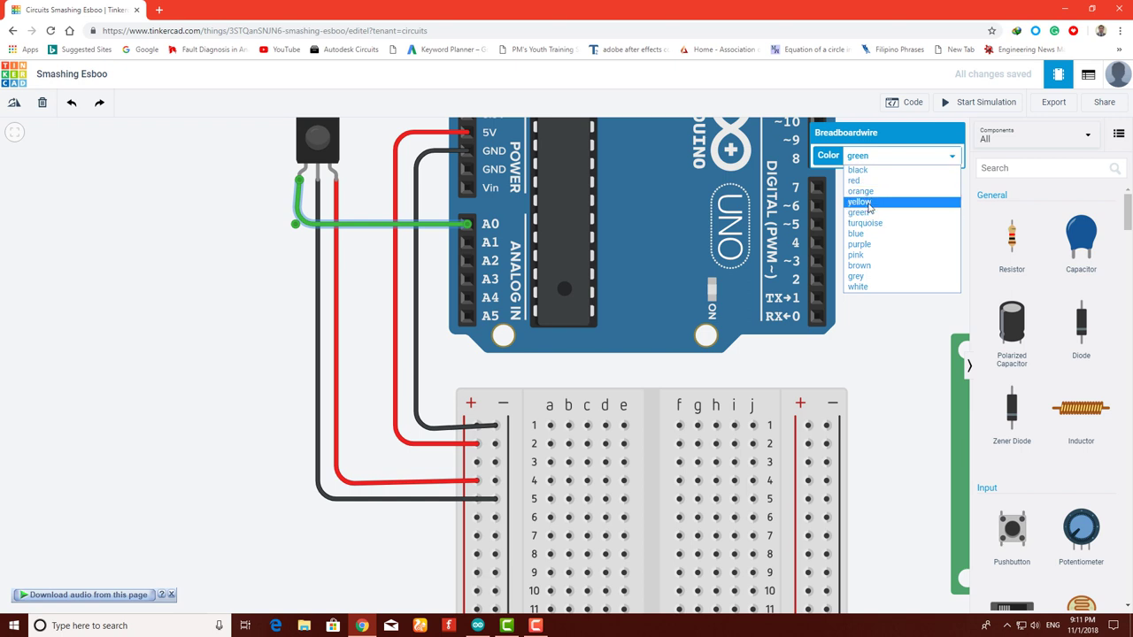
left_click(859, 202)
left_click(359, 342)
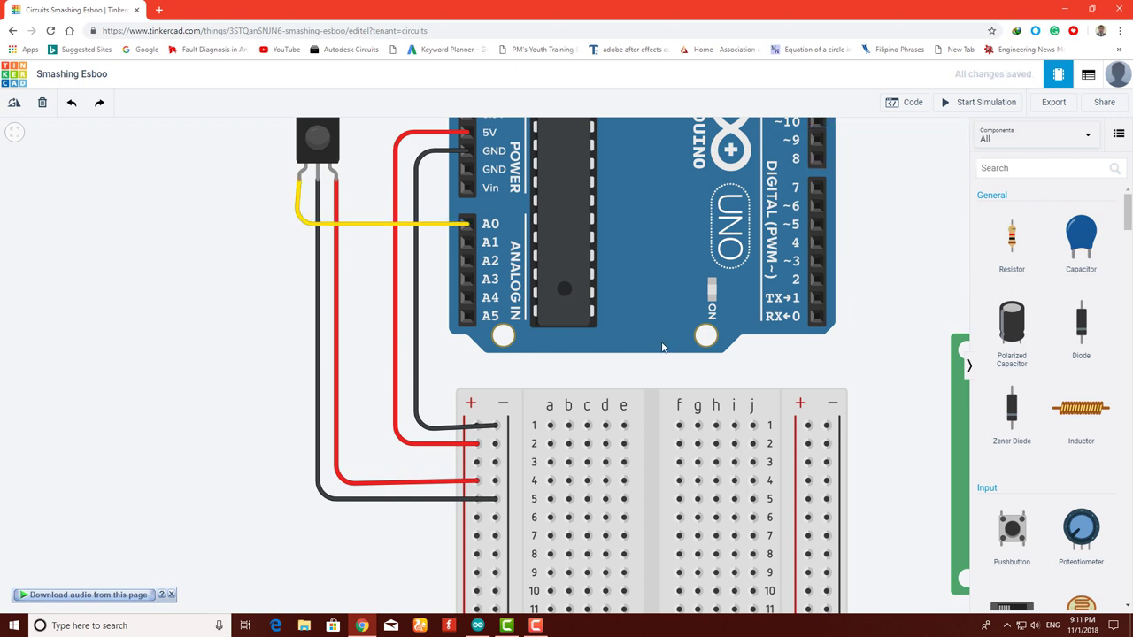
Wire the LCD GND pin to negative rail row 3, bending it into a squared route
scroll(757, 343, "right", 5)
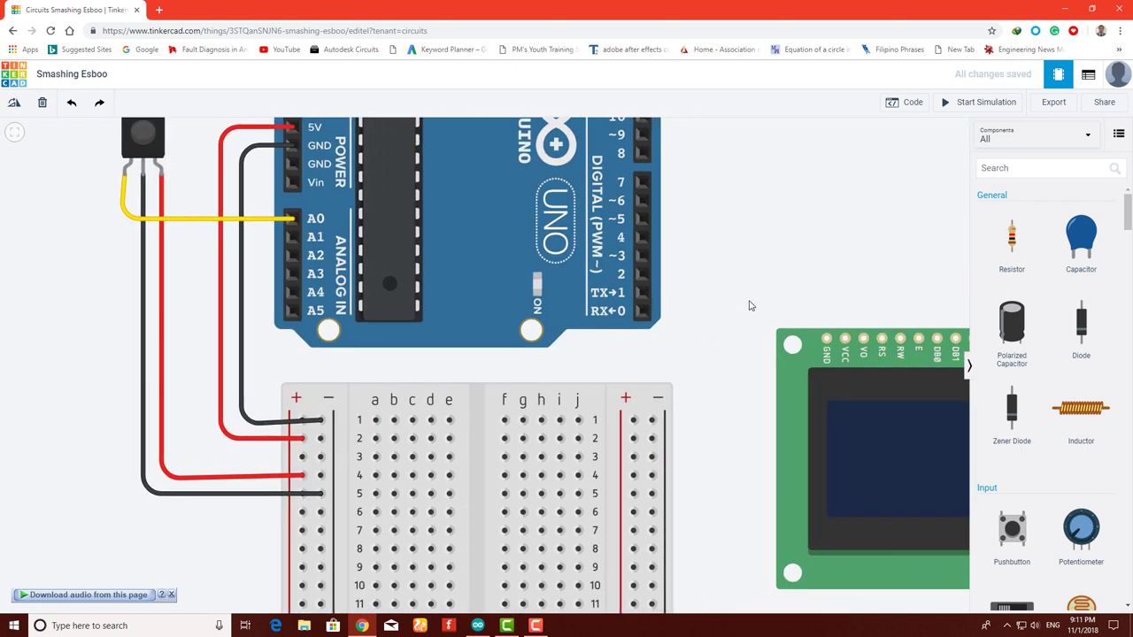
scroll(749, 293, "right", 5)
scroll(582, 258, "right", 2)
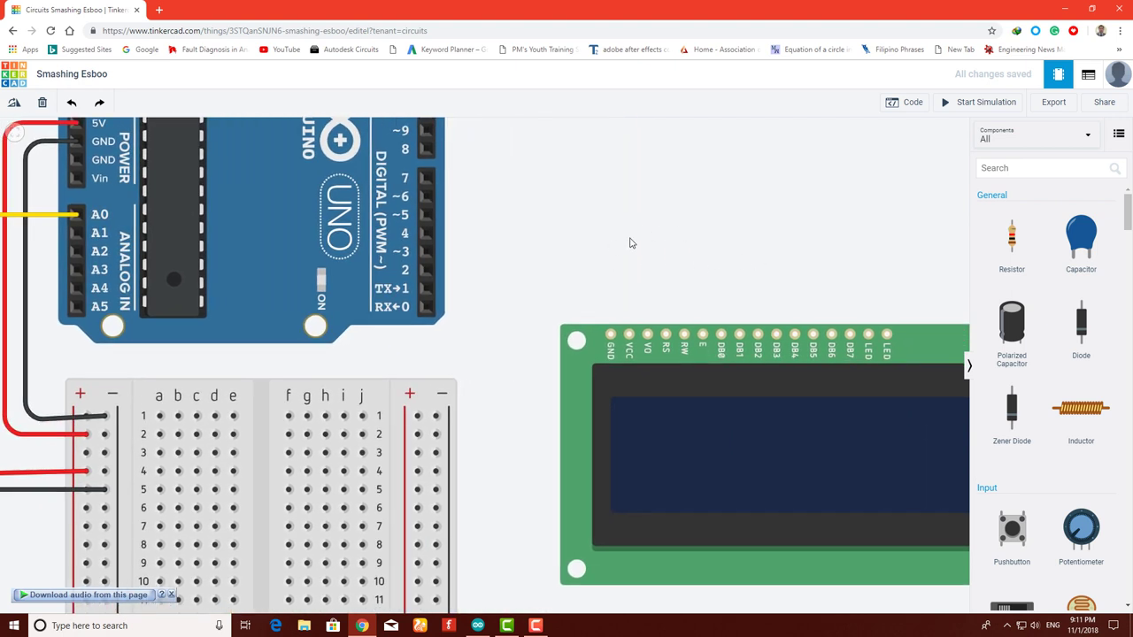
left_click(608, 335)
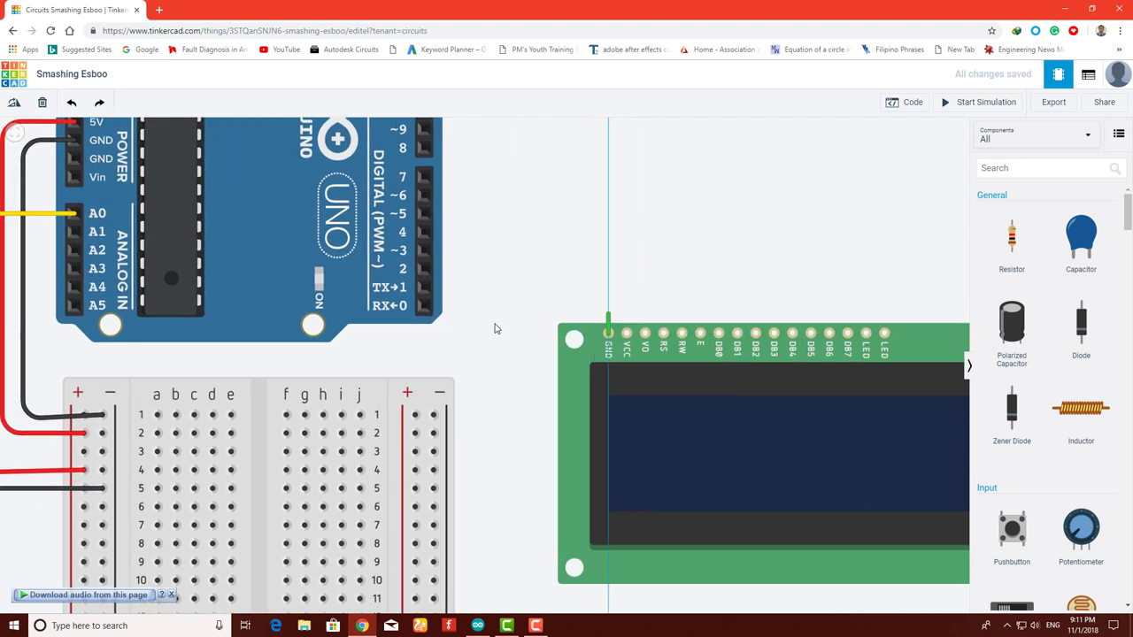
left_click(433, 433)
left_click_drag(433, 433, 435, 452)
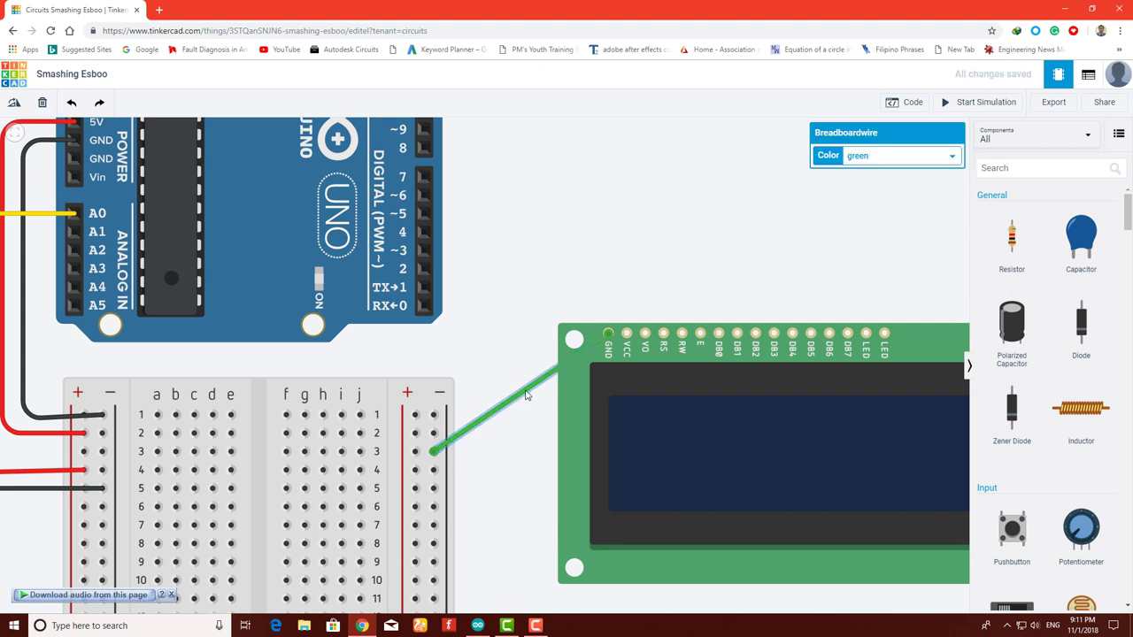
left_click_drag(525, 394, 600, 305)
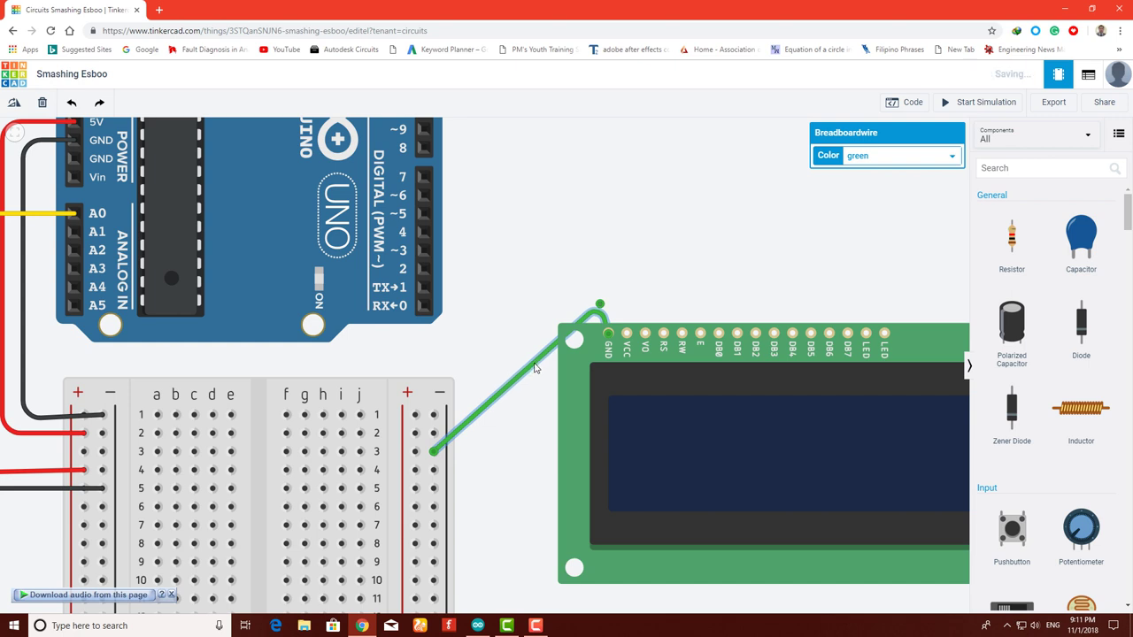
left_click_drag(534, 365, 499, 290)
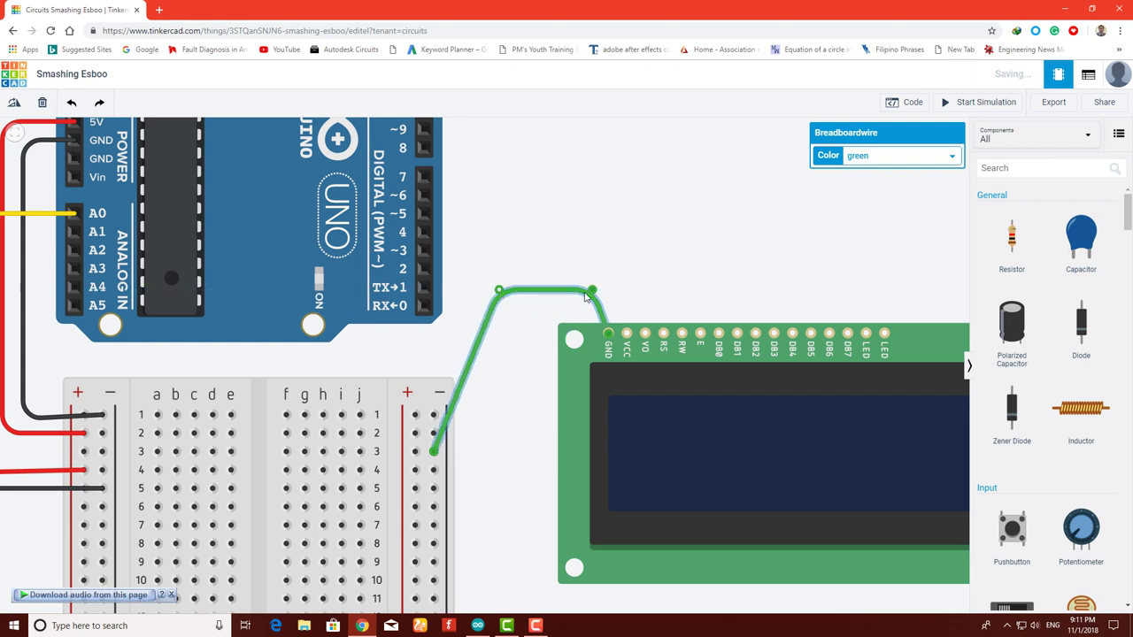
left_click_drag(595, 295, 603, 311)
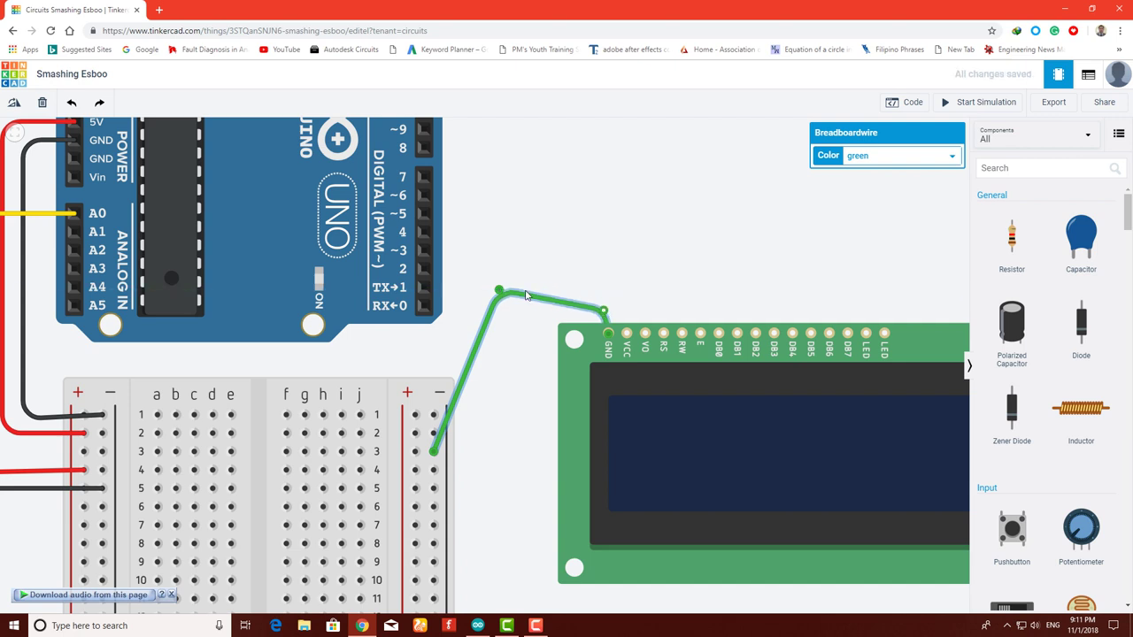
left_click_drag(501, 295, 432, 317)
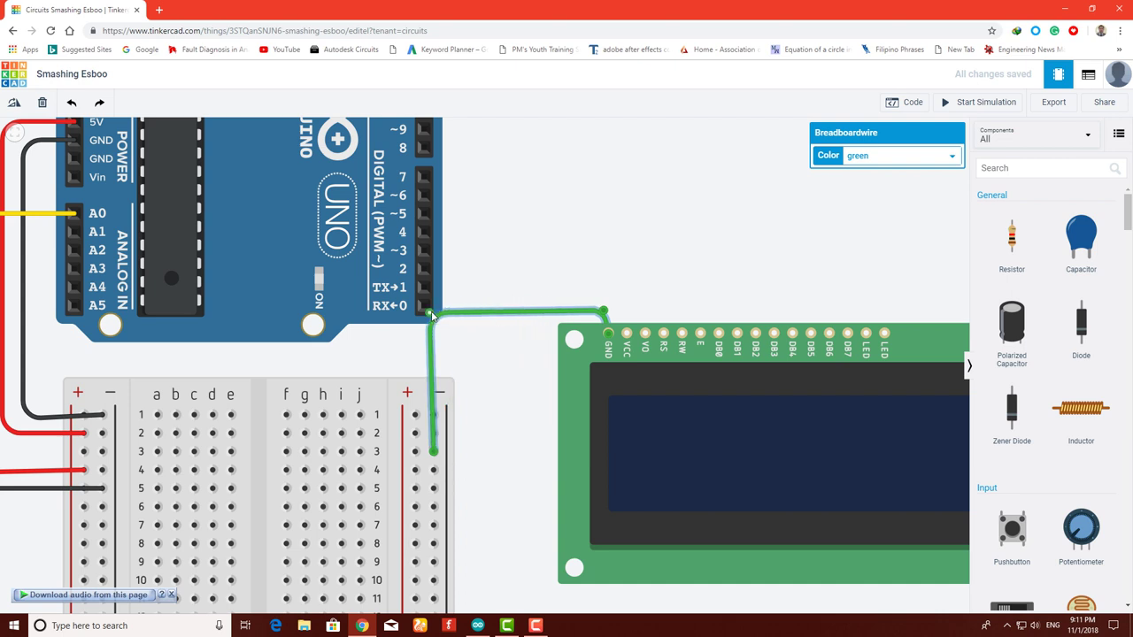
Lower the LCD slightly and straighten the ground wire's runs and corners
left_click_drag(669, 366, 667, 381)
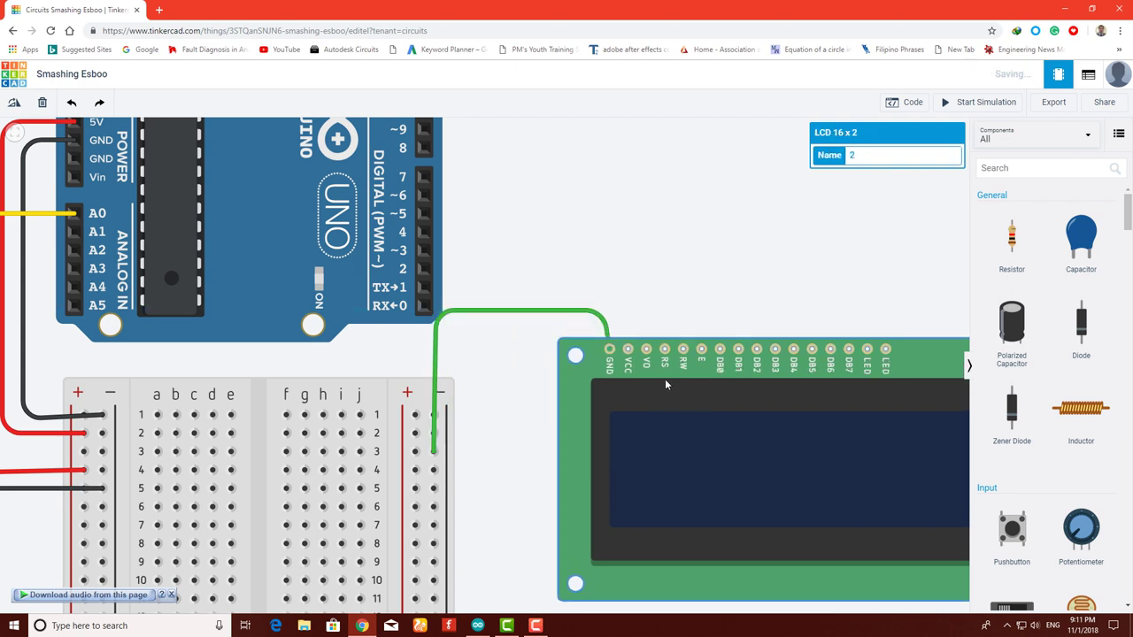
left_click(536, 313)
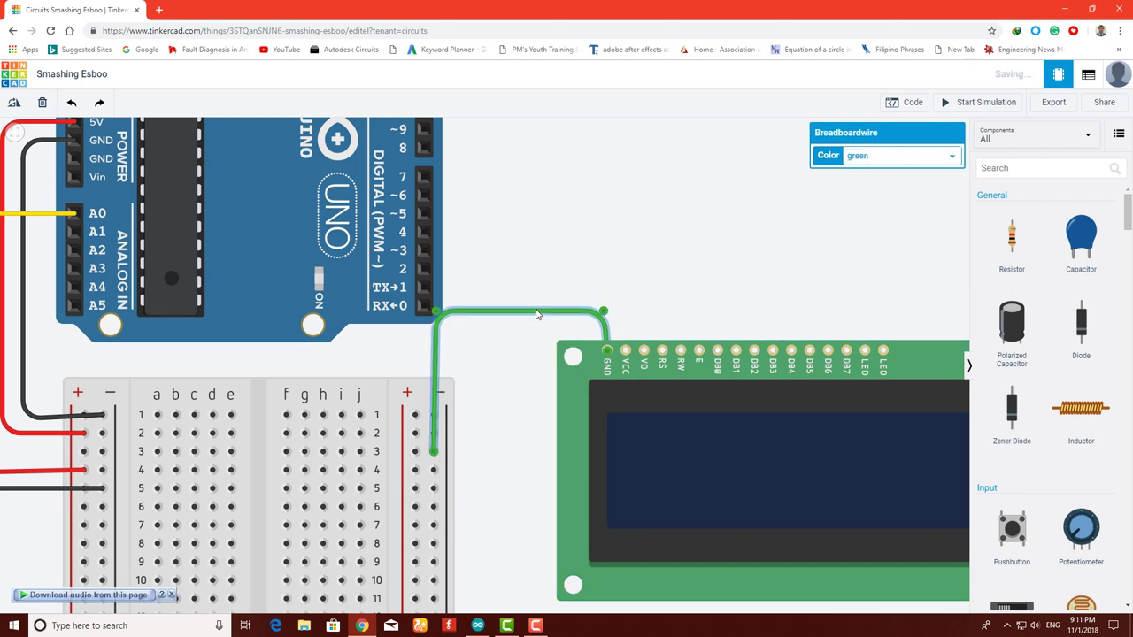
left_click_drag(535, 317, 531, 328)
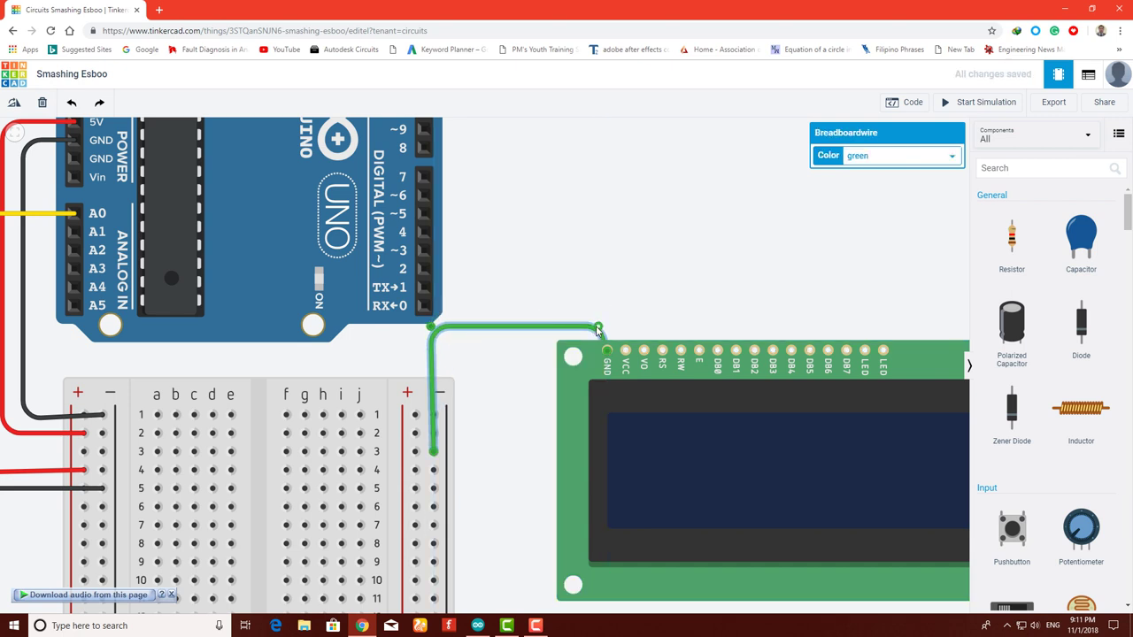
left_click_drag(601, 328, 607, 326)
left_click_drag(436, 329, 433, 326)
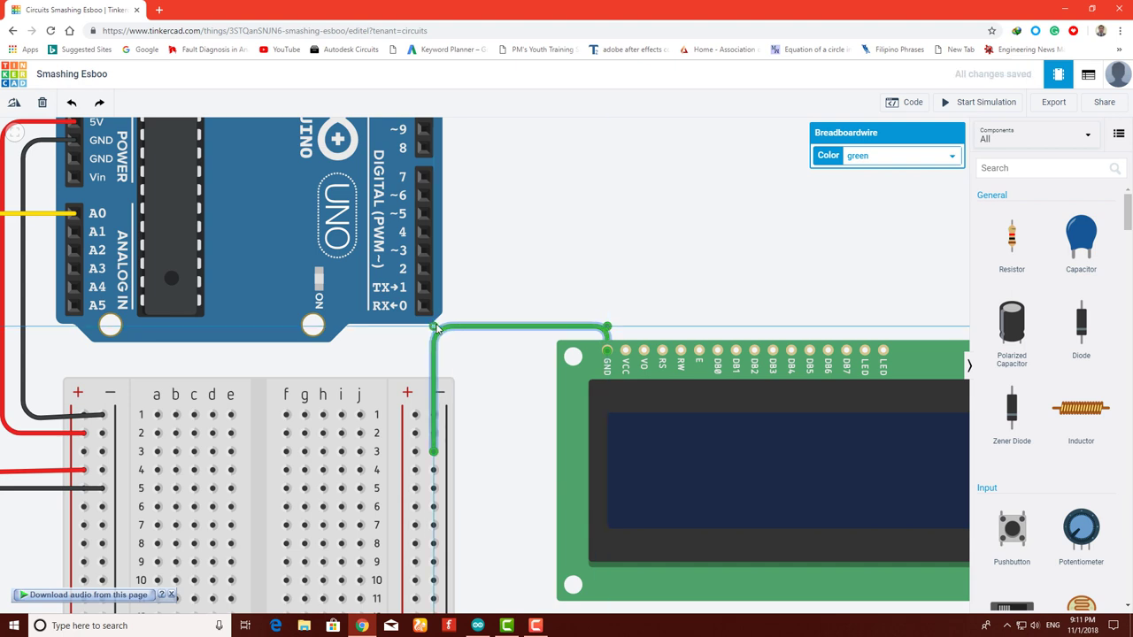
Link the left and right negative rails across row 1 with a black wire
left_click(476, 369)
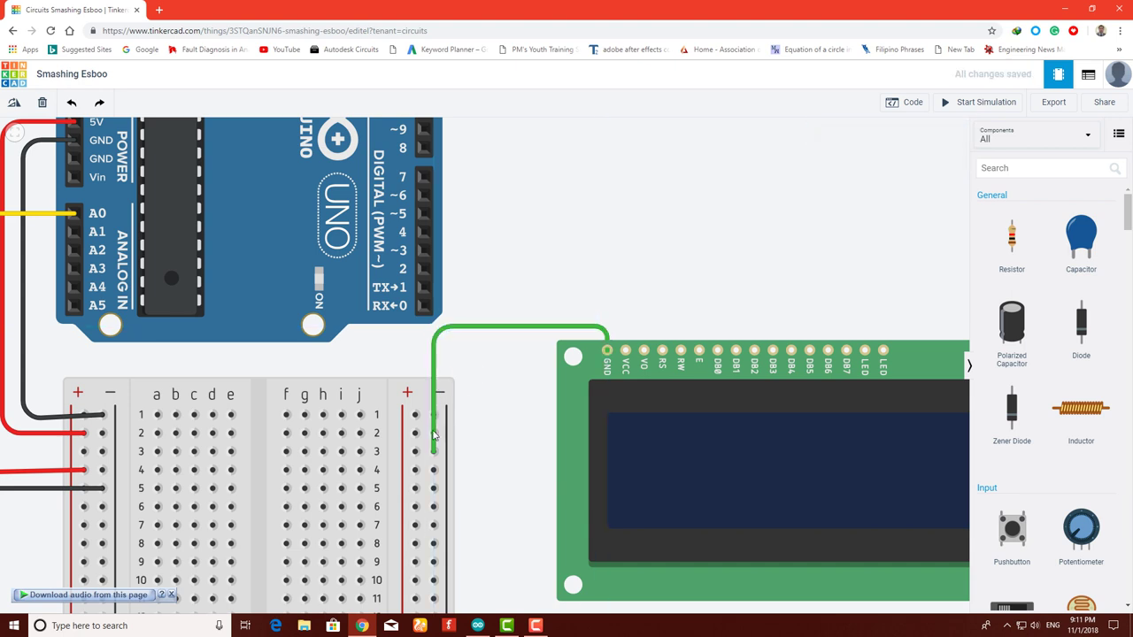
left_click(104, 416)
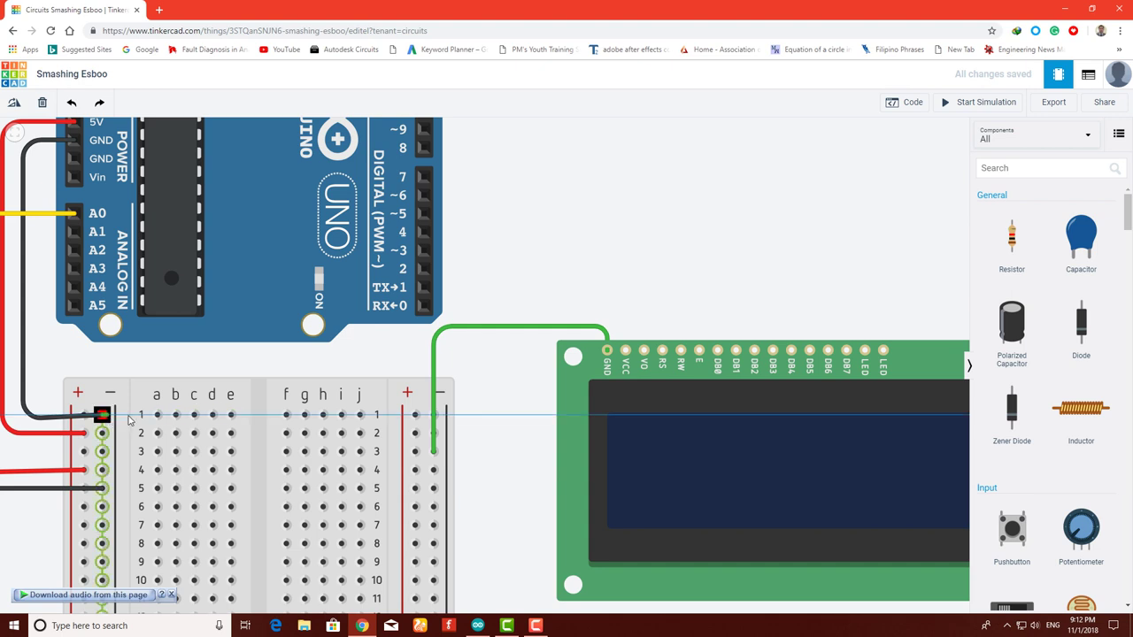
left_click(434, 416)
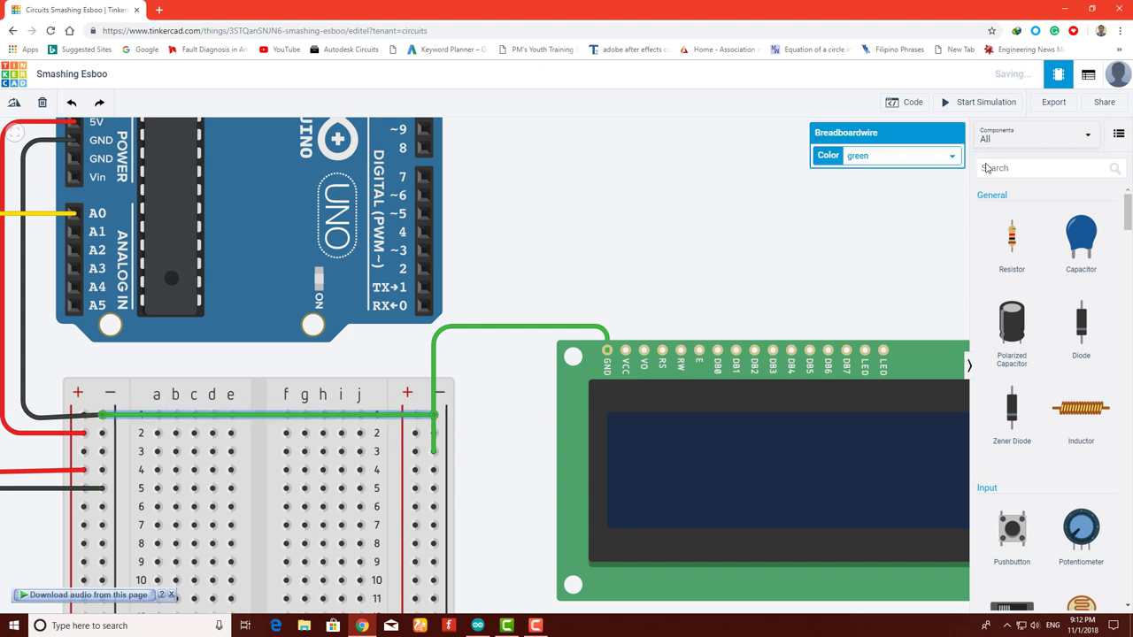
left_click(936, 162)
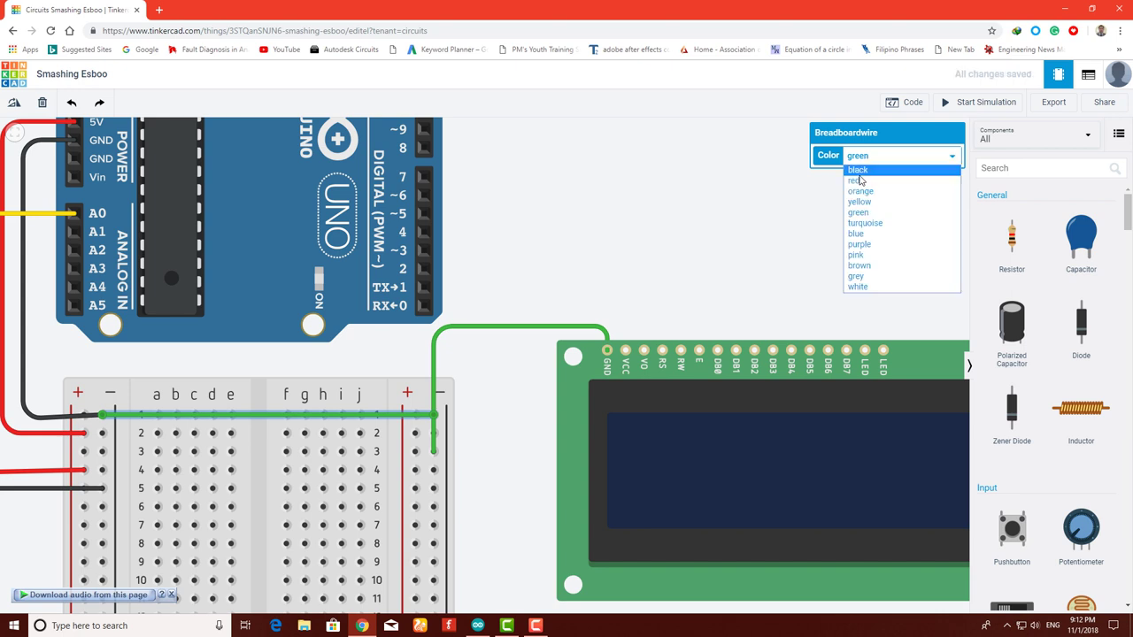
left_click(858, 171)
left_click(514, 334)
left_click(878, 157)
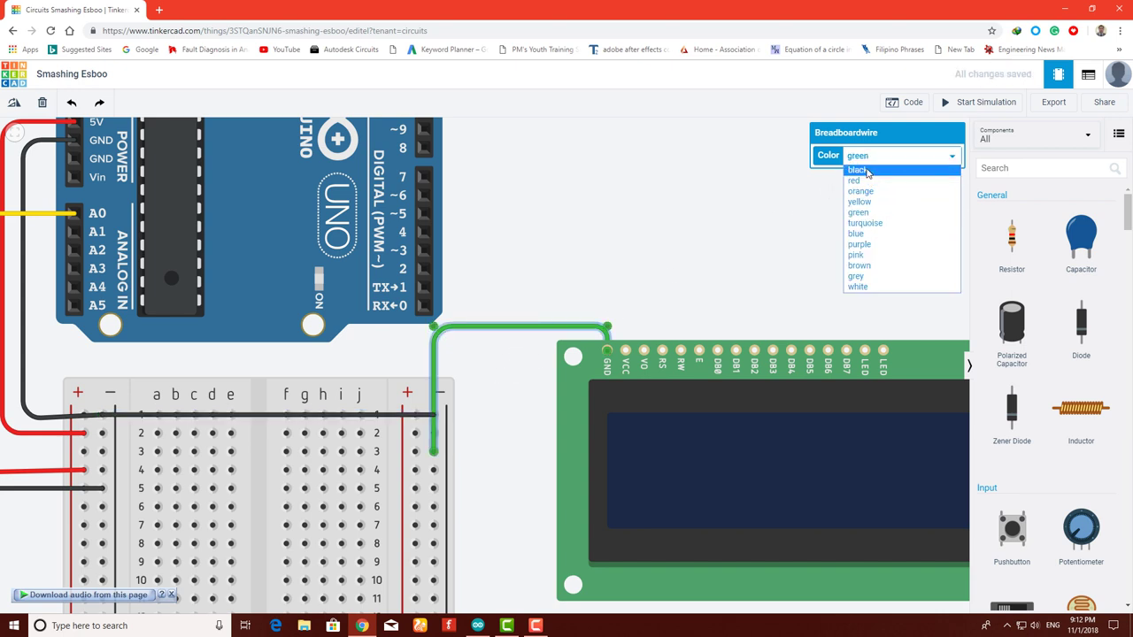
Make the LCD ground wire black and bridge the positive rails along row 3 in red
left_click(859, 170)
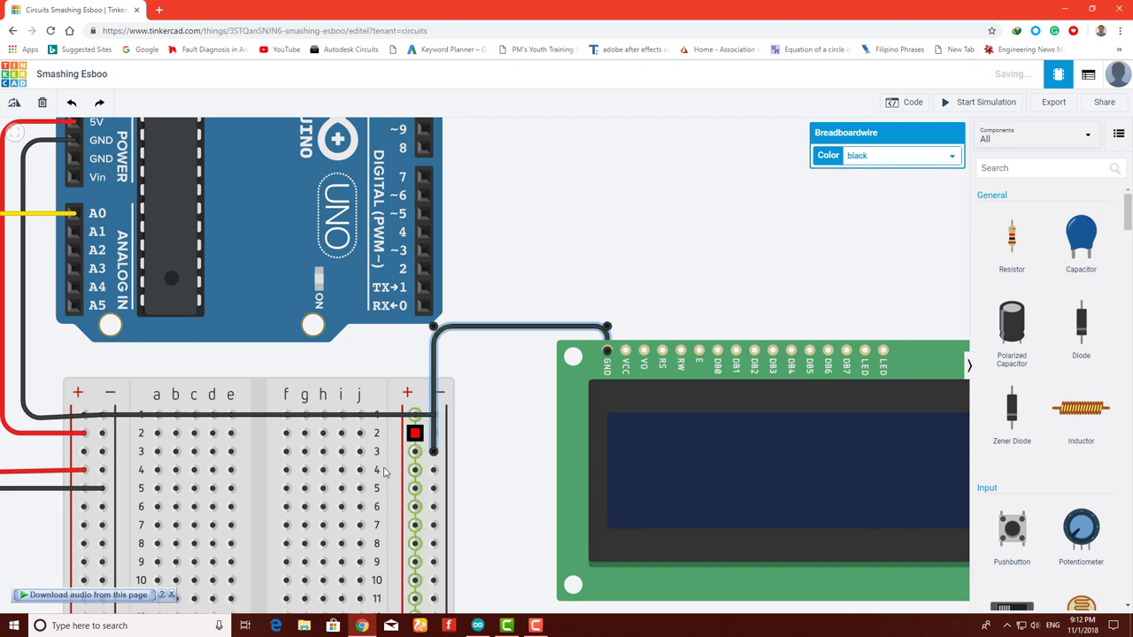
left_click(84, 451)
left_click(212, 451)
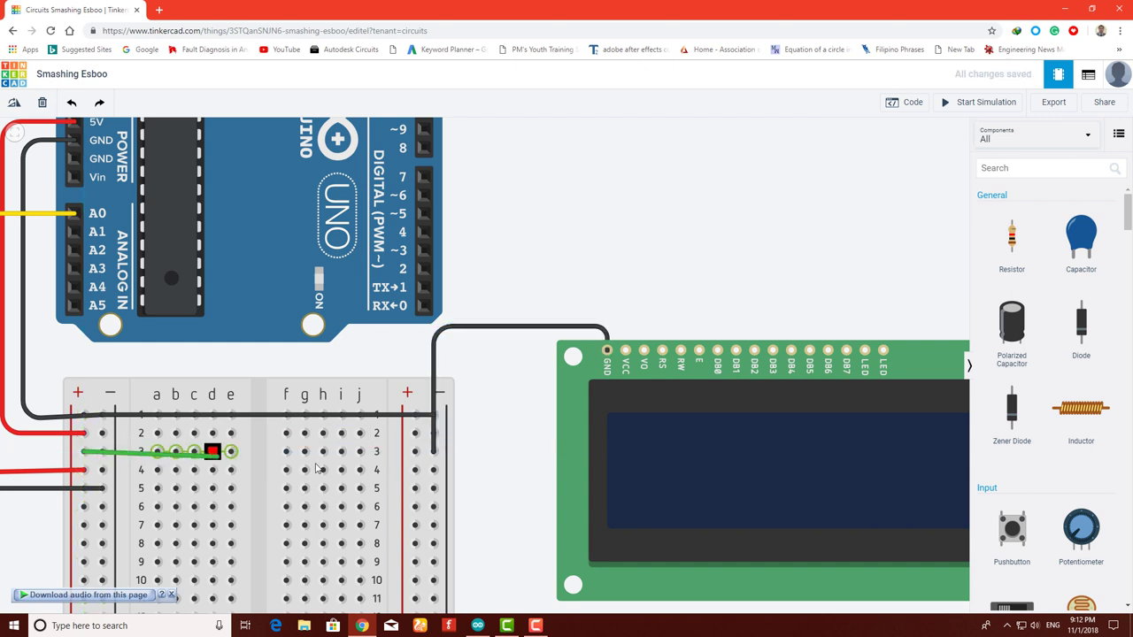
left_click(414, 453)
left_click(415, 457)
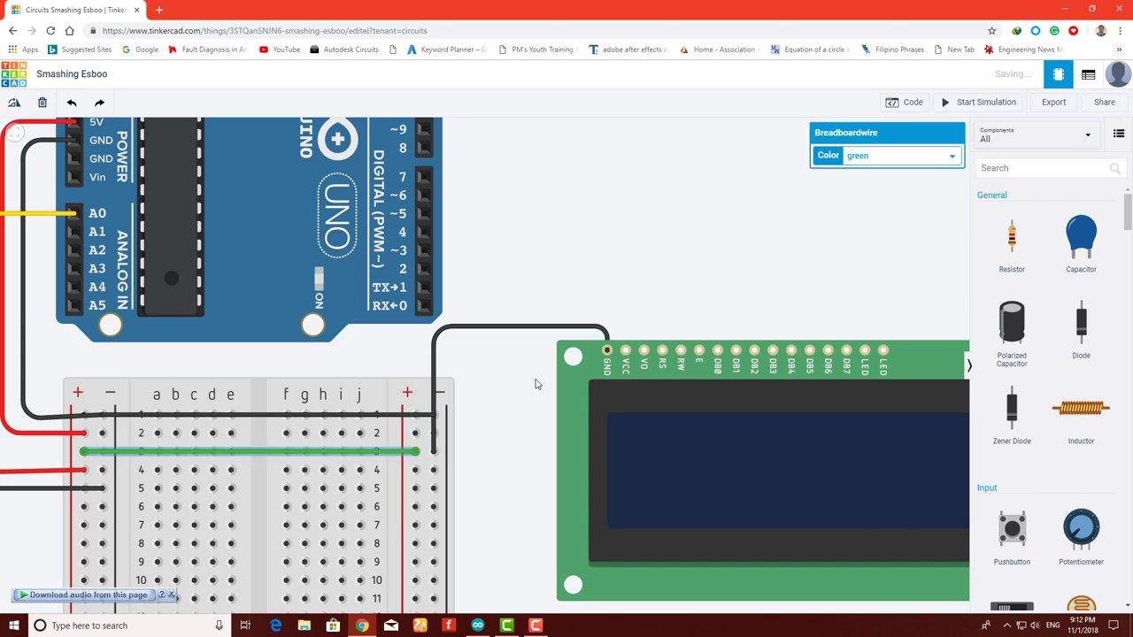
left_click(854, 159)
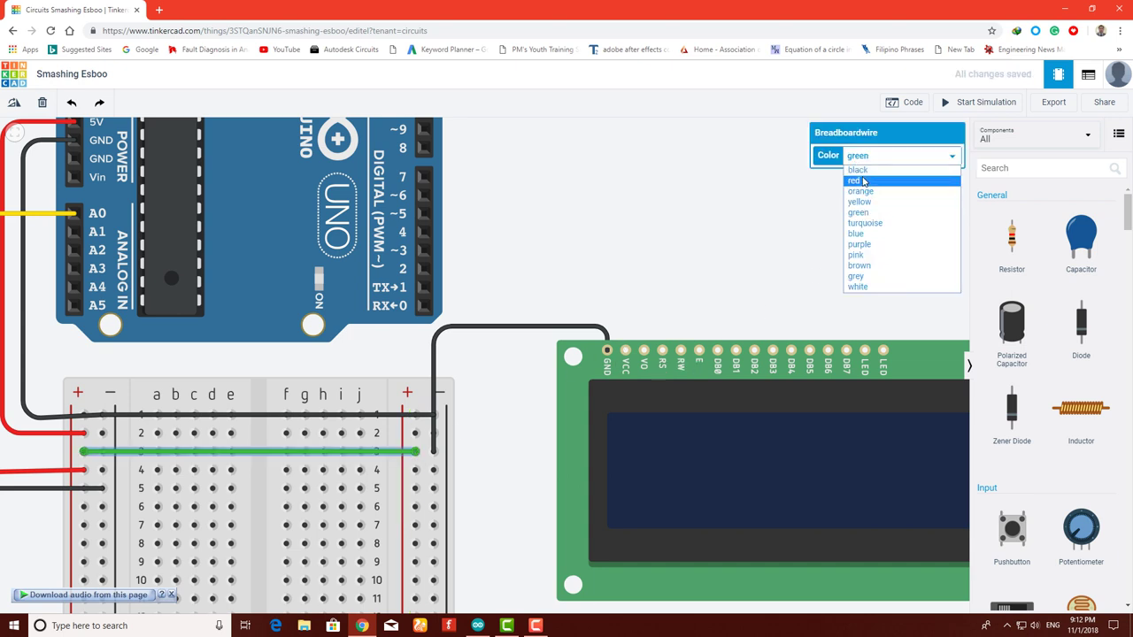
left_click(860, 182)
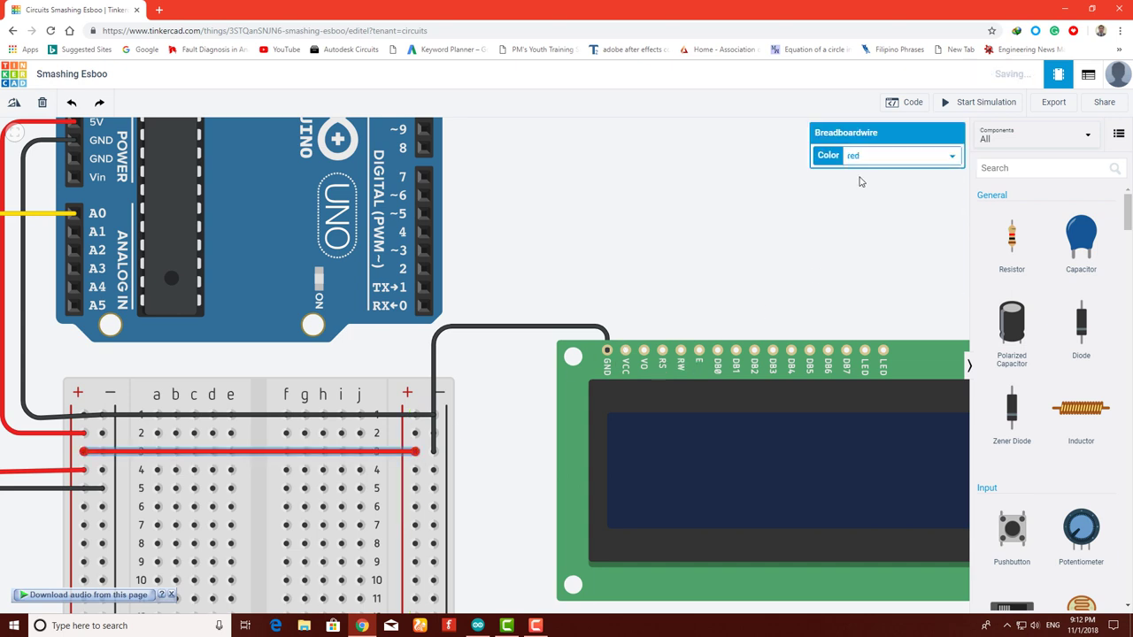
Wire LCD VCC to the right positive rail at row 2, bending it up and over
left_click(625, 354)
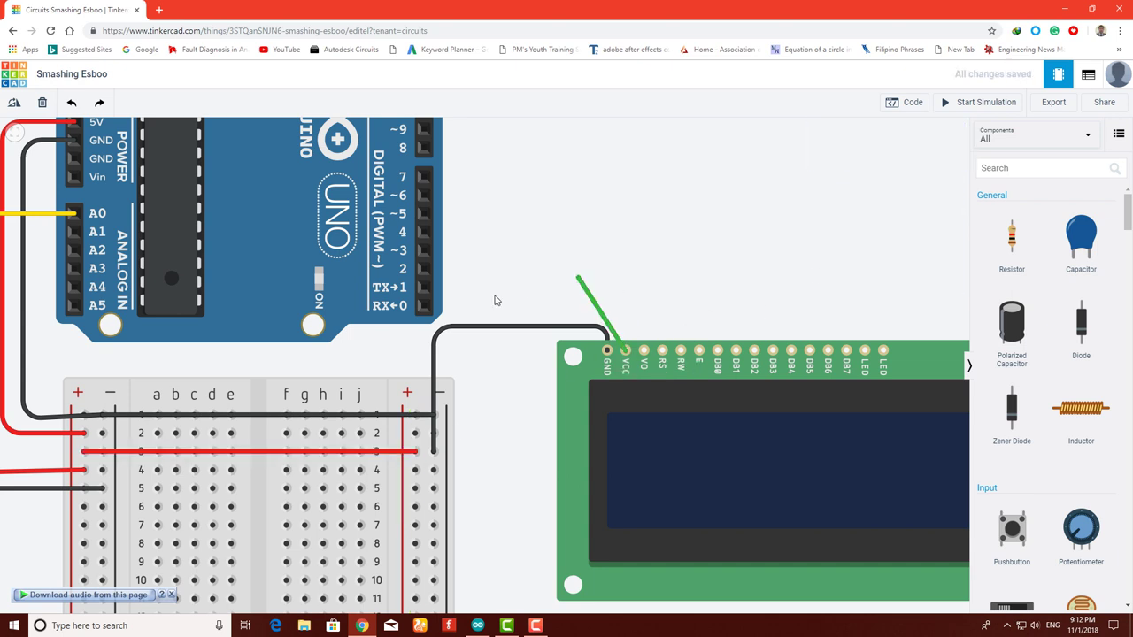
left_click(416, 434)
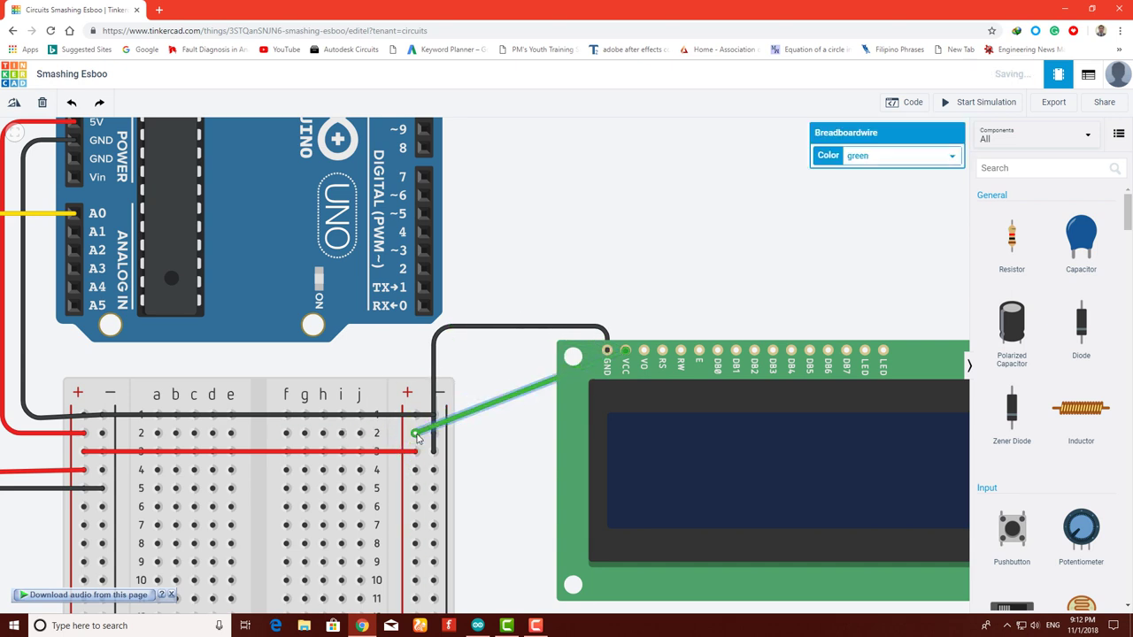
left_click(474, 414)
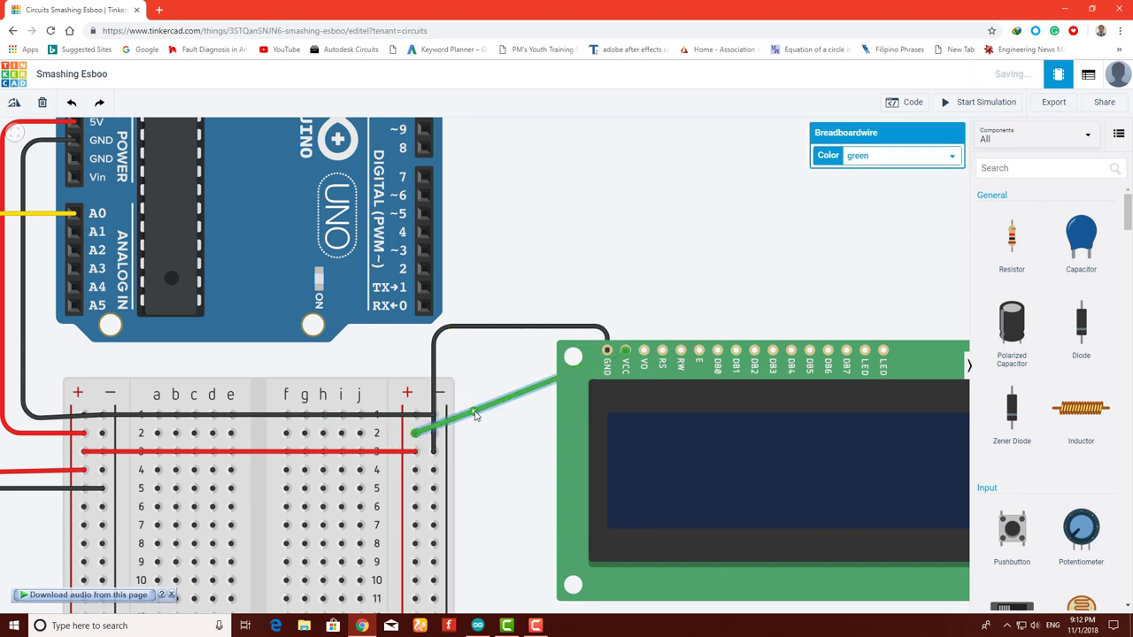
left_click_drag(474, 414, 415, 352)
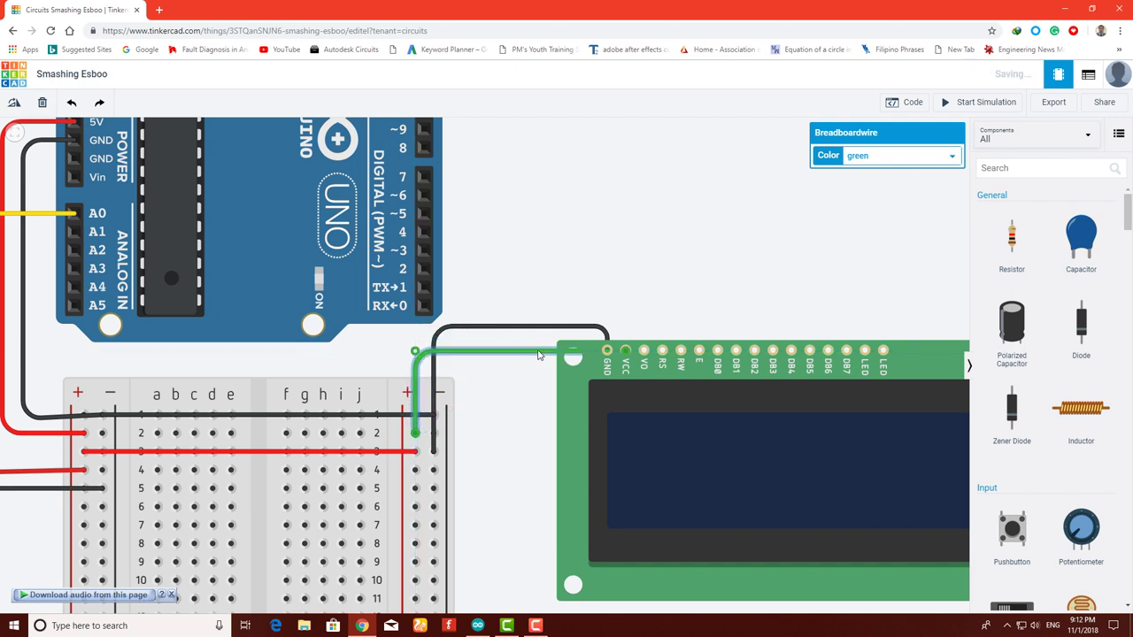
left_click(538, 355)
left_click_drag(540, 331, 620, 309)
left_click_drag(415, 351, 415, 312)
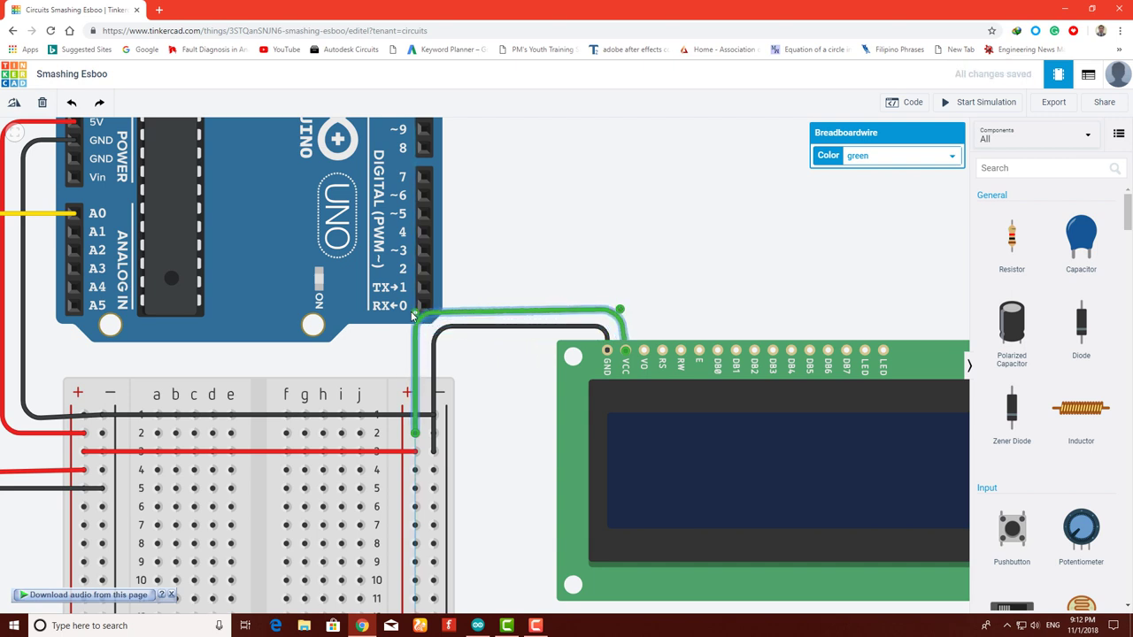
Nudge the Arduino Uno upward, then undo the move
left_click(342, 292)
left_click_drag(342, 282, 341, 262)
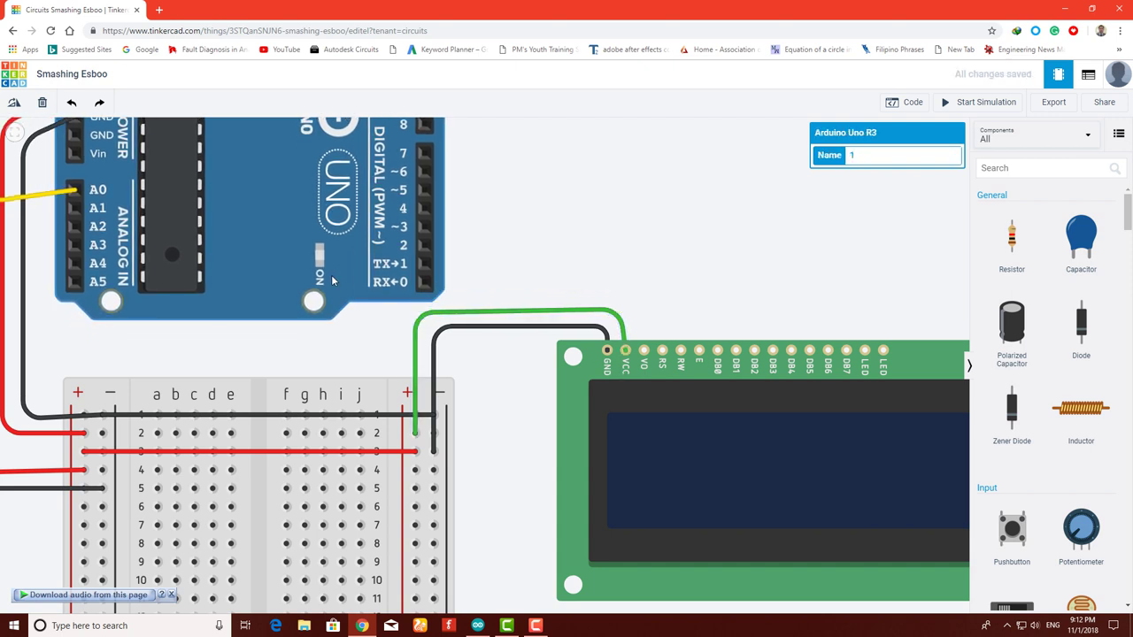
key("ctrl+z")
key("ctrl+z")
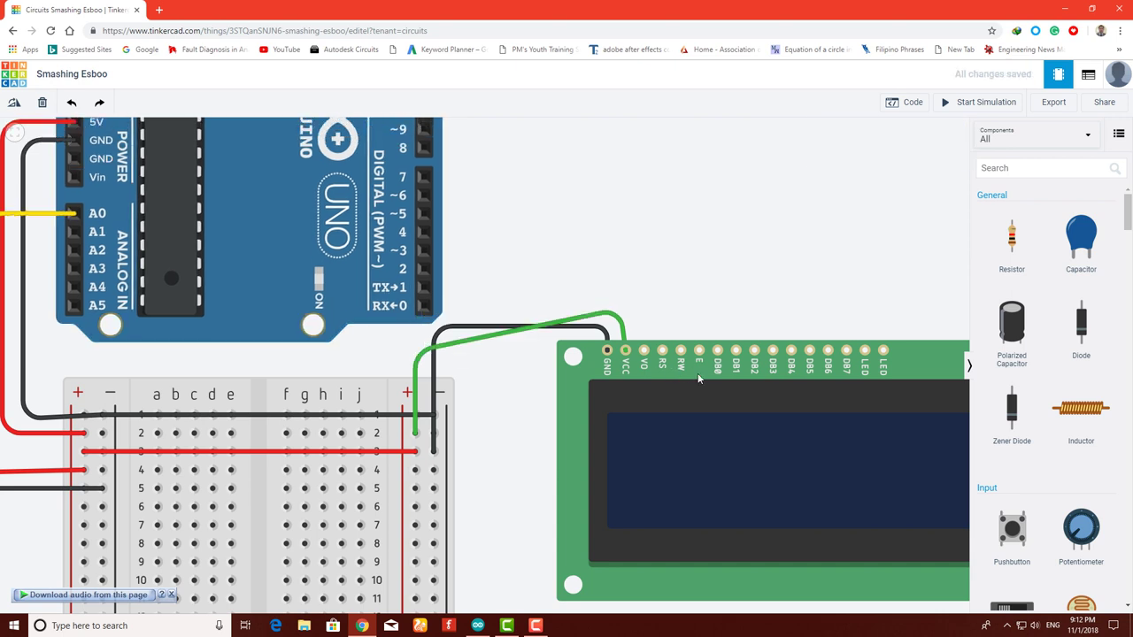
Lower the LCD slightly and reattach the green wire to VCC, running just above the pins
left_click_drag(696, 388, 695, 403)
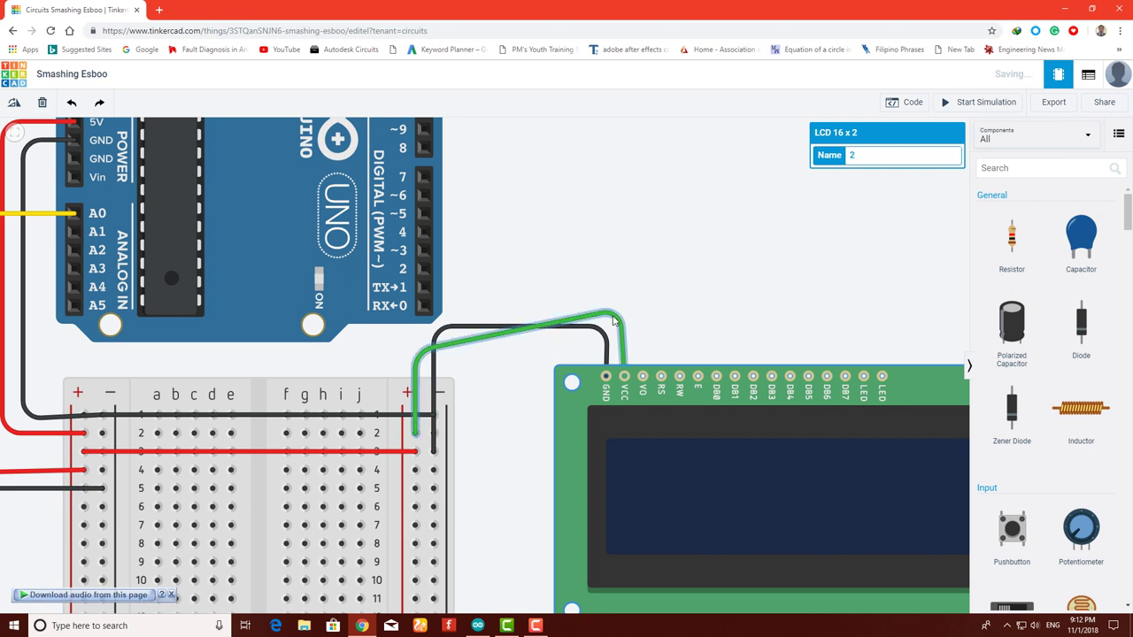
left_click(617, 320)
left_click_drag(624, 316, 625, 376)
left_click(586, 329)
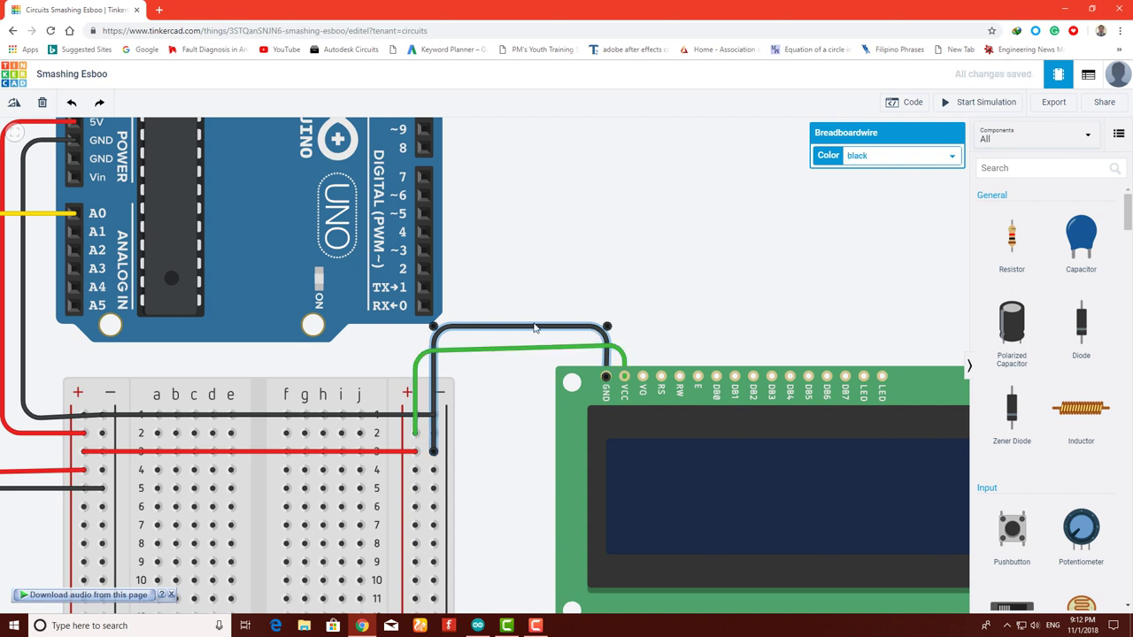
Drop the black ground wire's bends to sit just above the LCD pins
left_click_drag(534, 331, 533, 360)
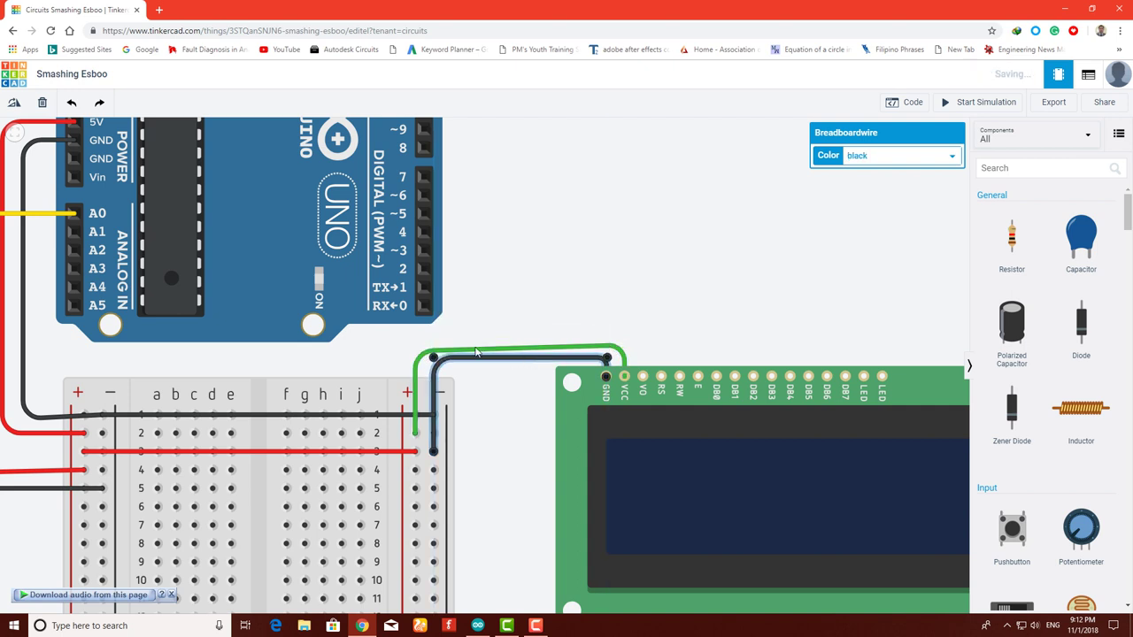
left_click(443, 365)
left_click(468, 362)
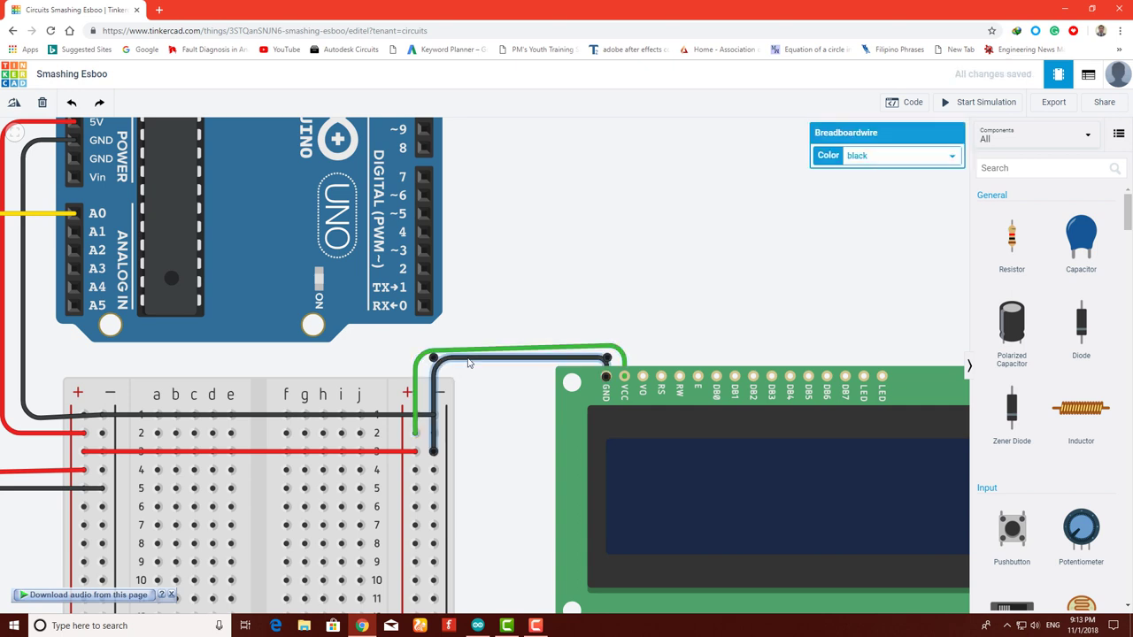
left_click_drag(438, 362, 434, 359)
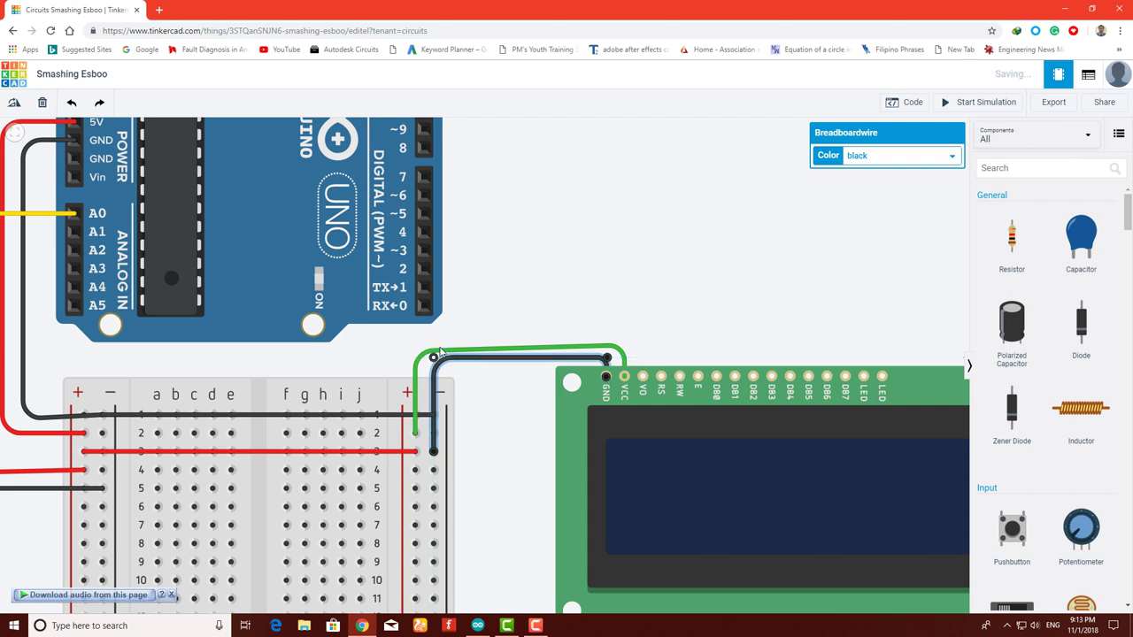
left_click(441, 352)
Make the LCD power wire red
left_click(419, 354)
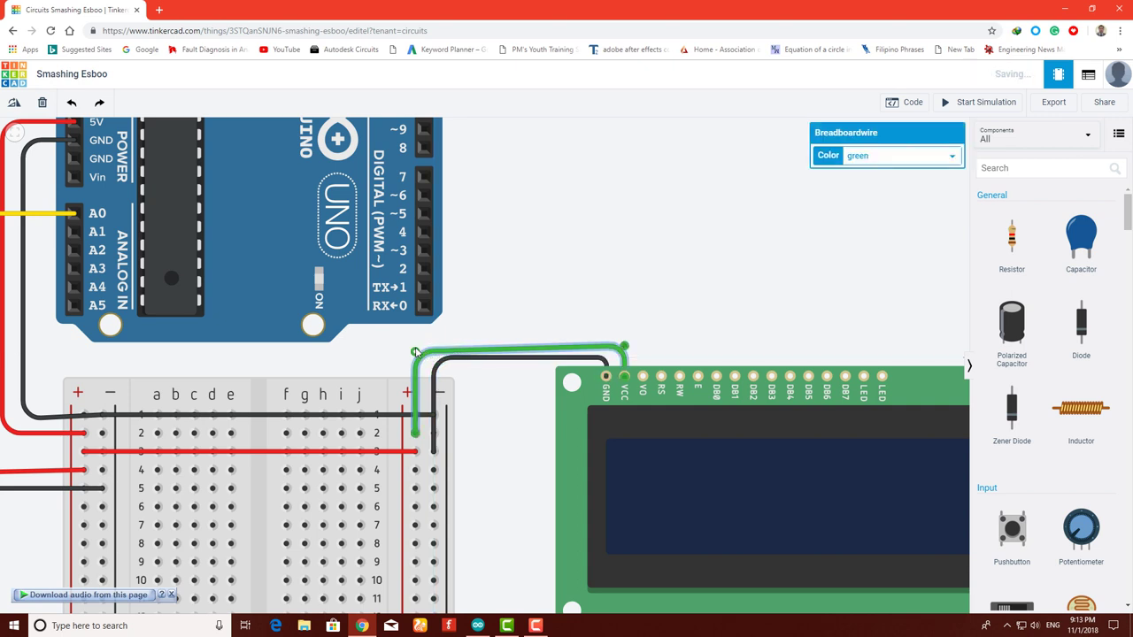
left_click(526, 317)
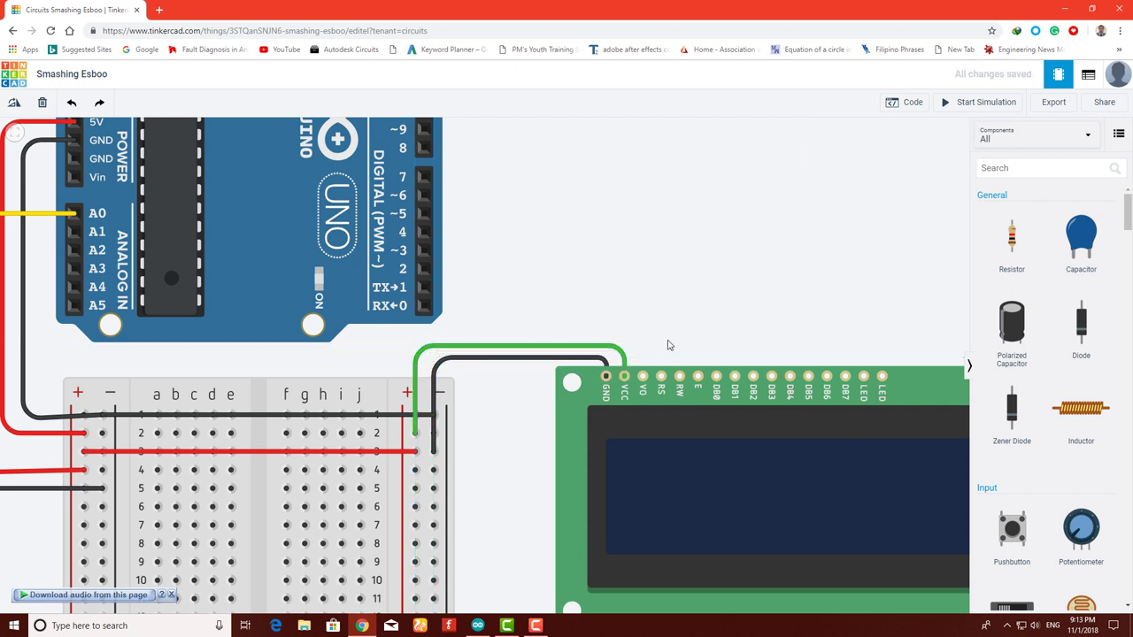
left_click(624, 352)
left_click(885, 156)
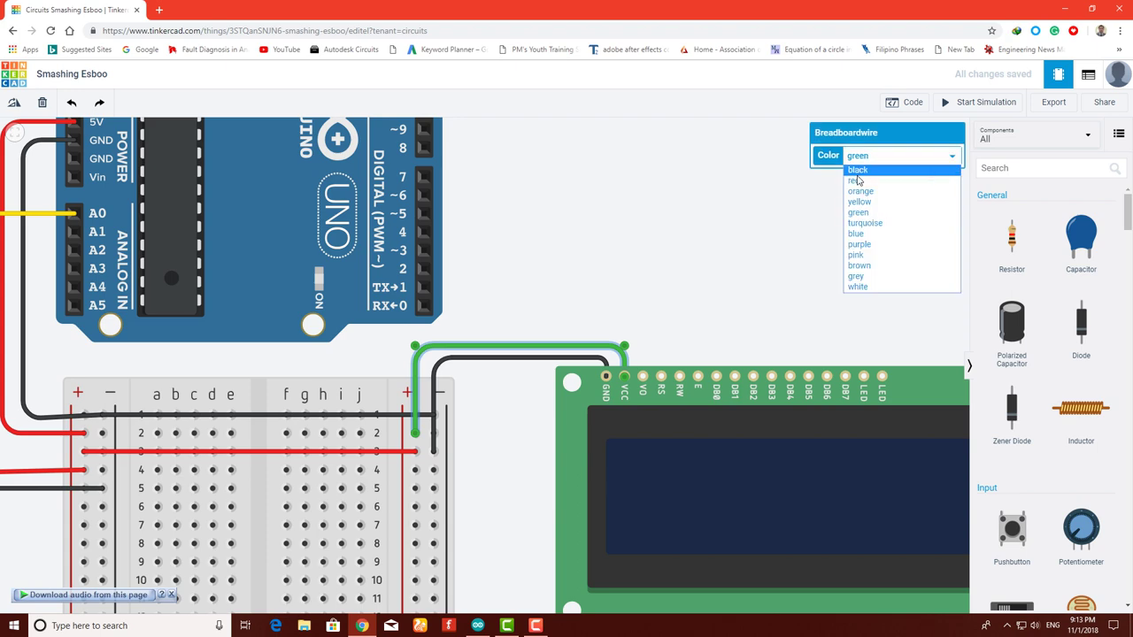
left_click(851, 183)
Draw two rail-to-rail wires across the bottom of the breadboard
scroll(493, 469, "down", 2)
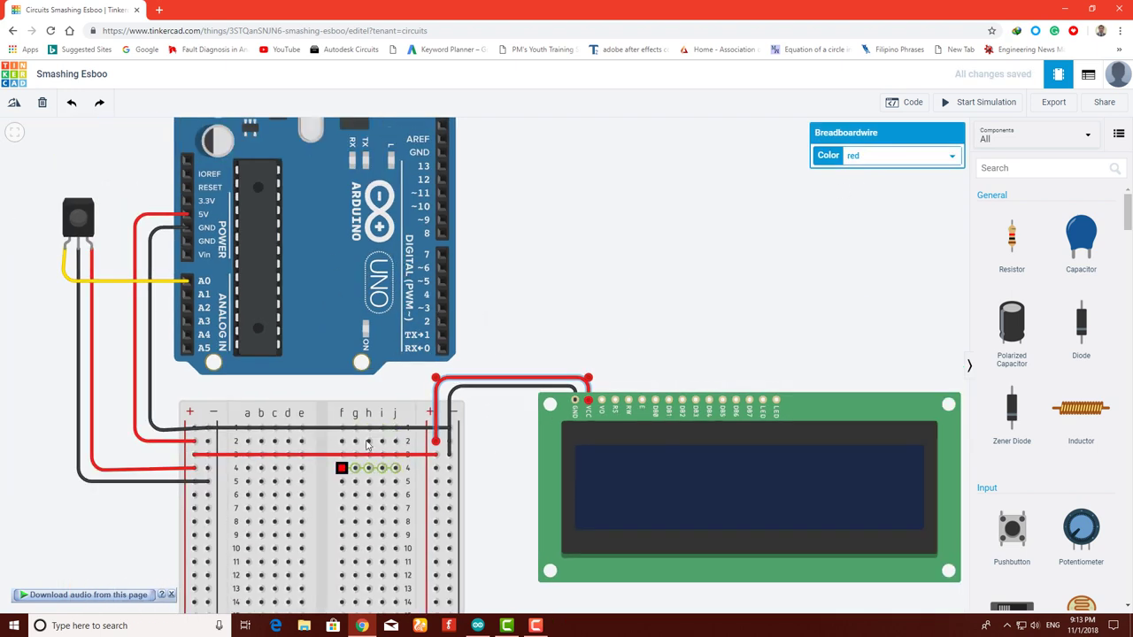
scroll(469, 500, "down", 1)
scroll(469, 507, "down", 1)
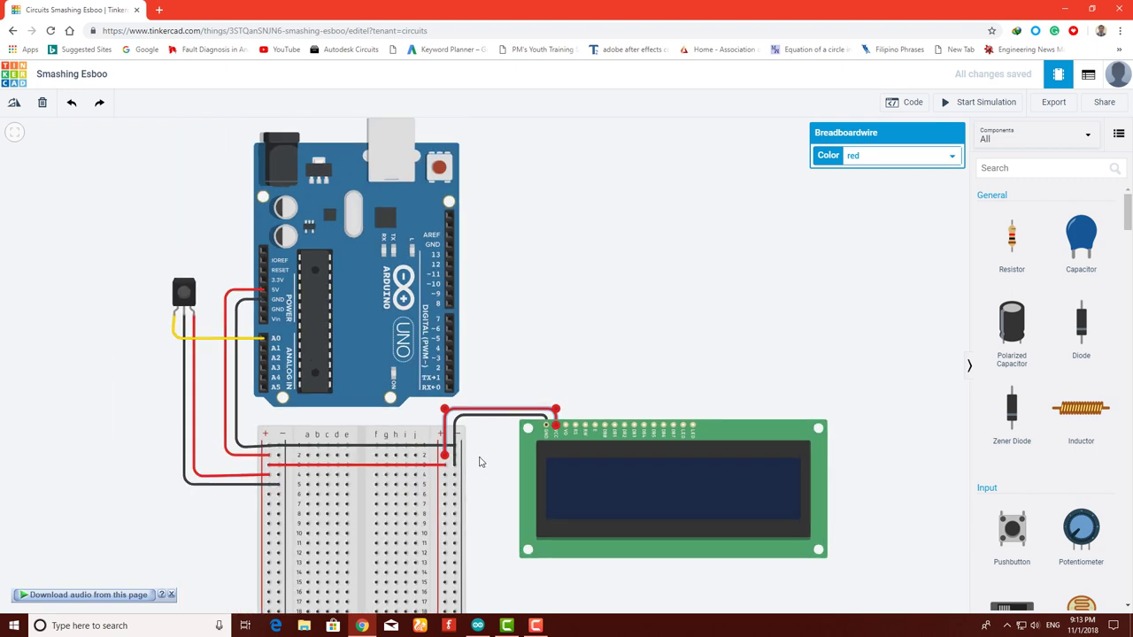
left_click_drag(483, 452, 508, 316)
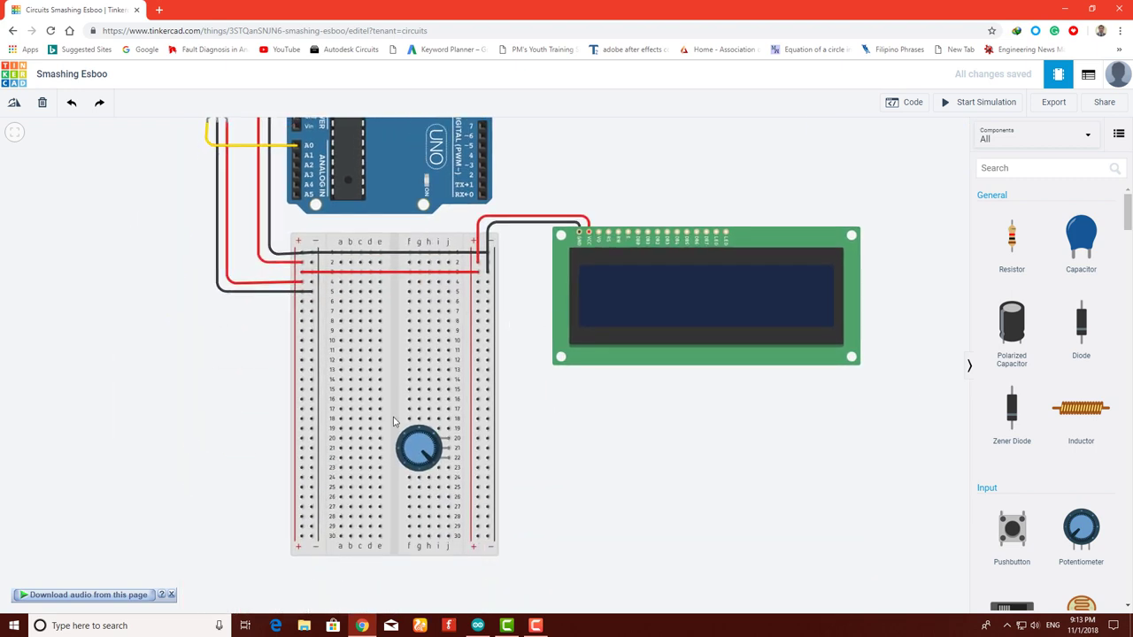
left_click(301, 536)
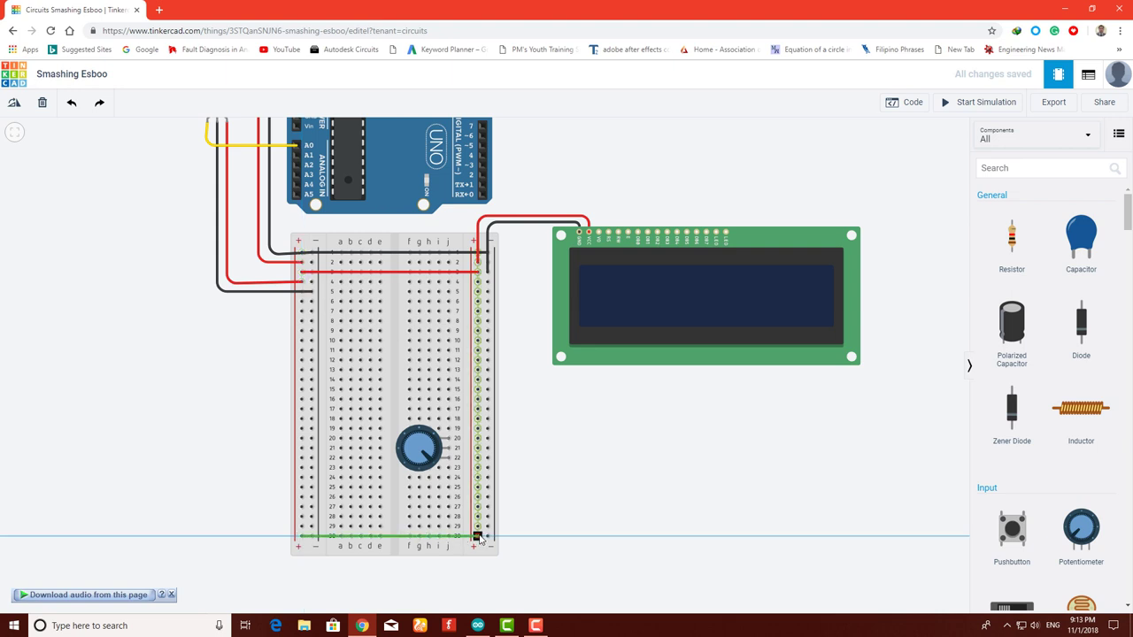
left_click(476, 535)
left_click(303, 526)
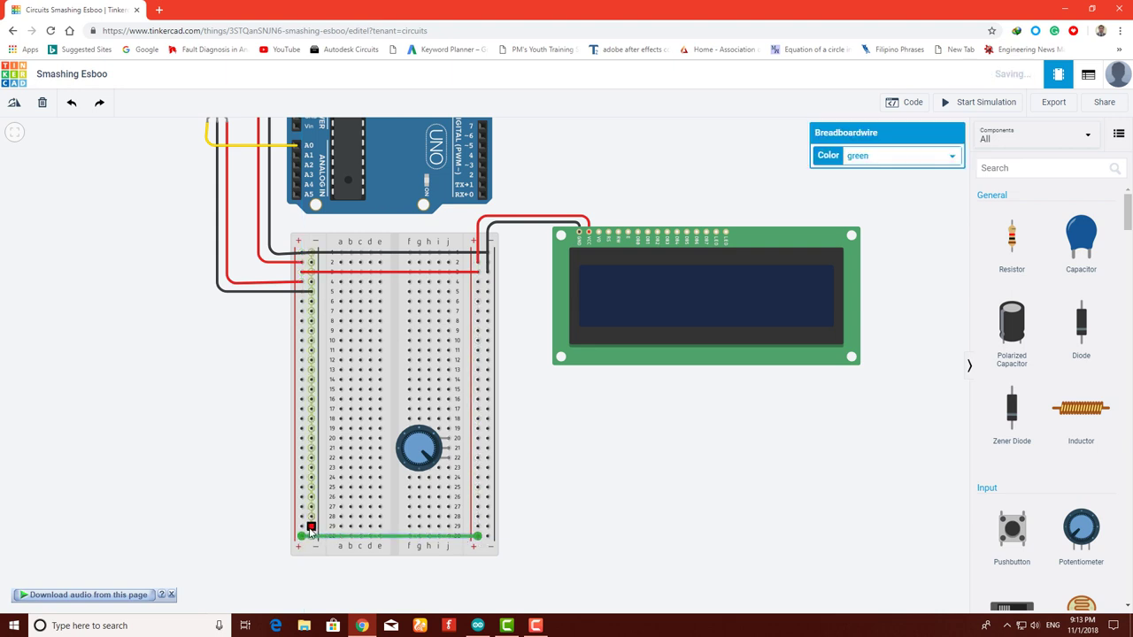
left_click(476, 529)
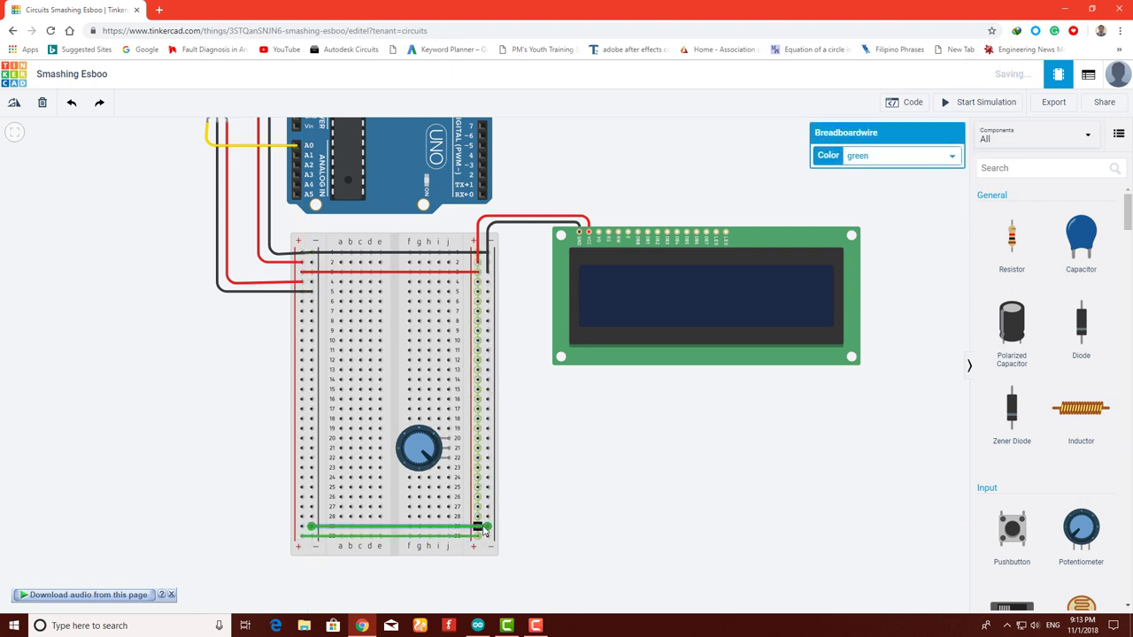
Colour the bottom jumpers: the upper one black, the lower one red
left_click(855, 155)
left_click(855, 180)
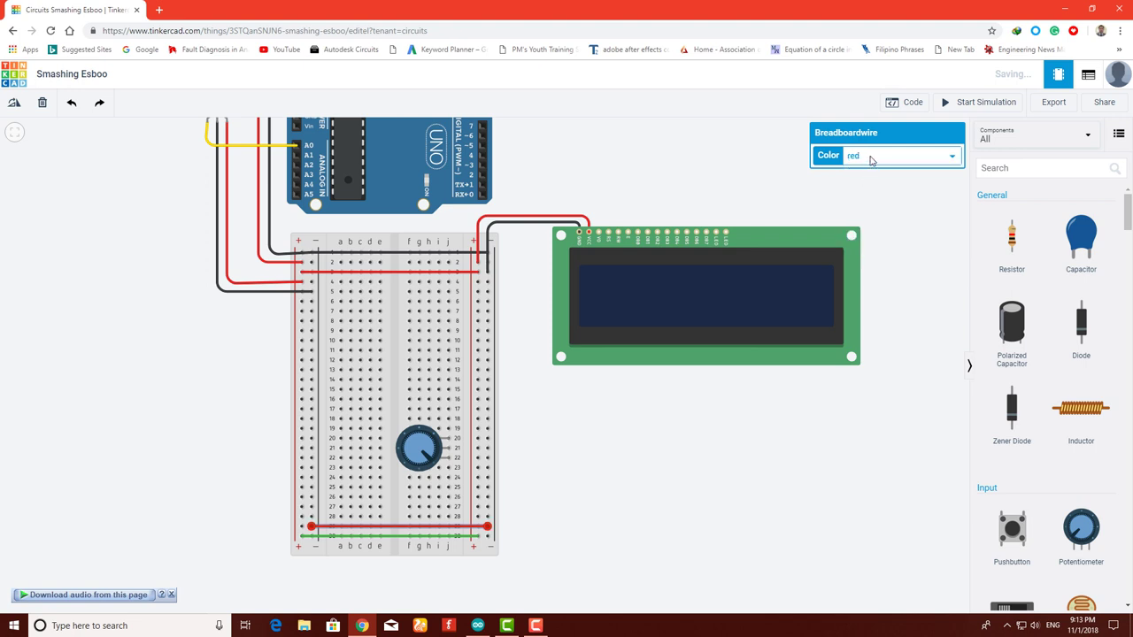
left_click(871, 157)
left_click(855, 171)
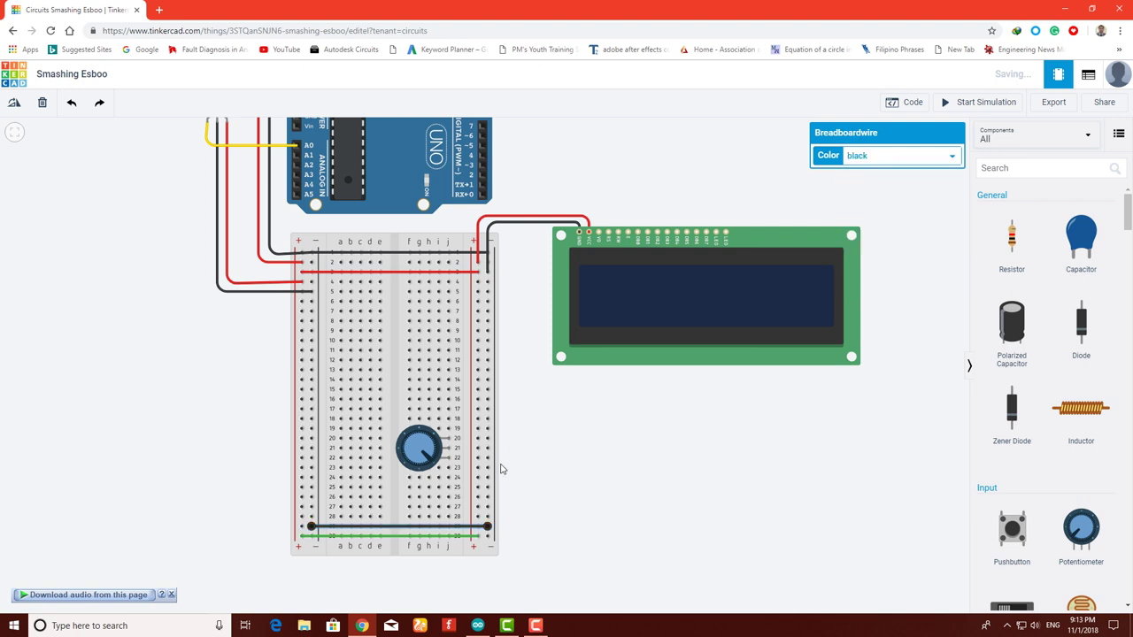
left_click(449, 536)
left_click(862, 159)
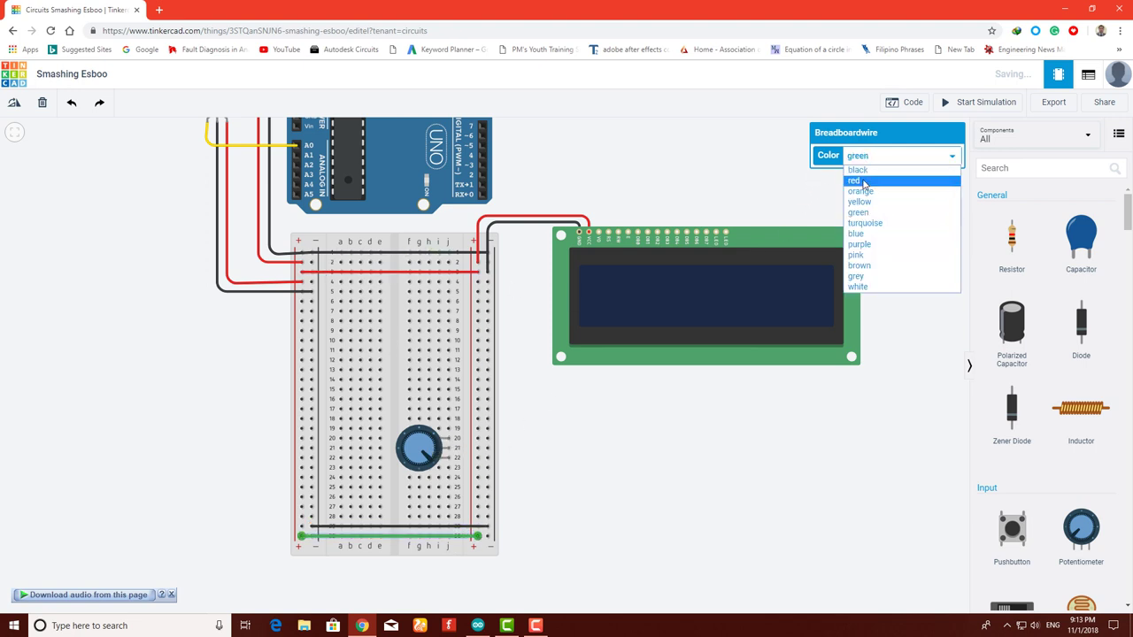
left_click(855, 180)
Delete the old red row 3 and black row 1 jumpers at the top
scroll(499, 370, "up", 4)
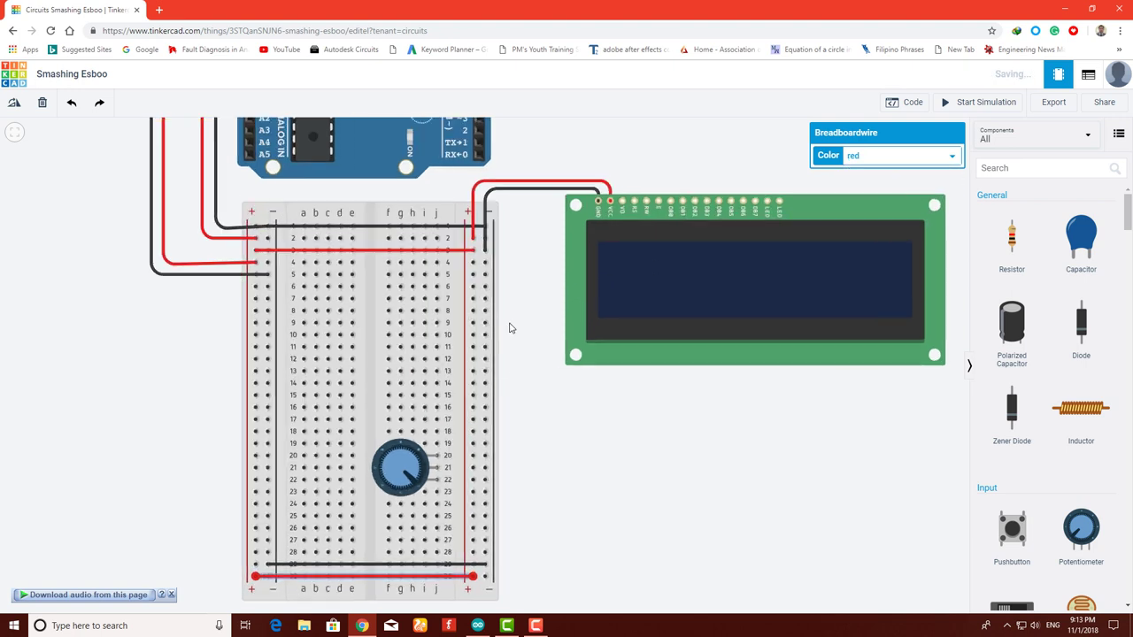
left_click(475, 313)
key("Delete")
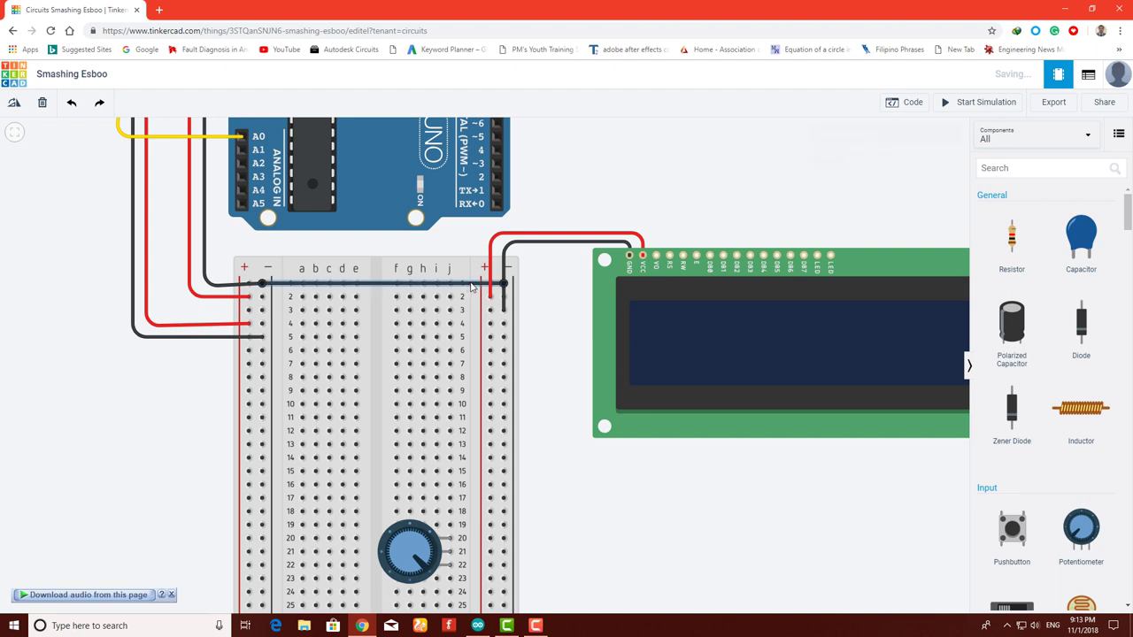
left_click(475, 285)
key("Delete")
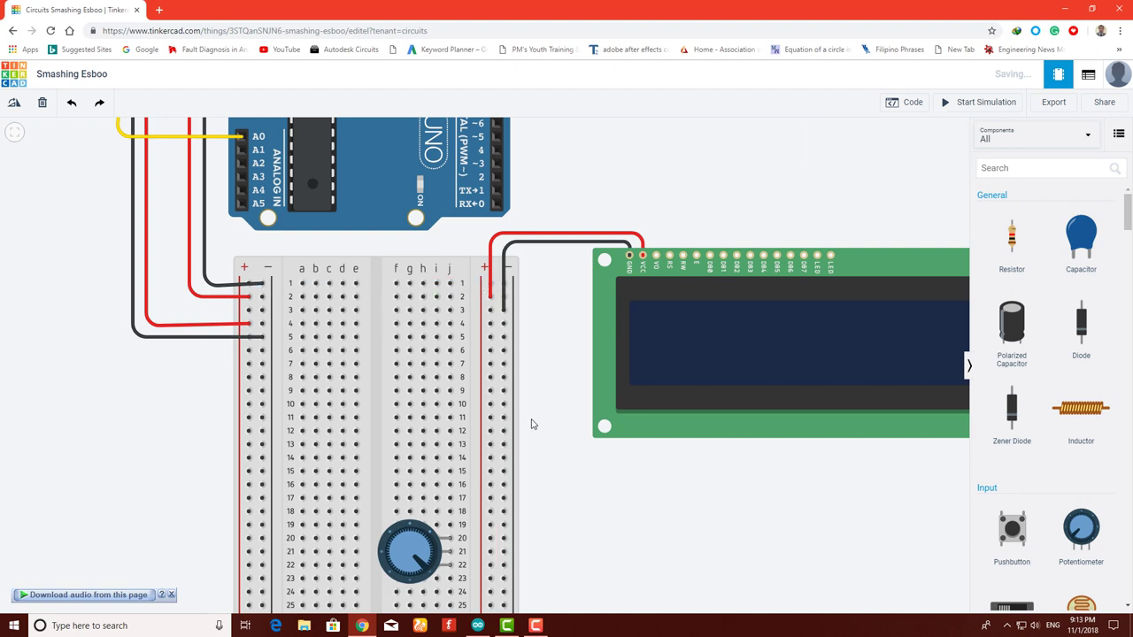
Move the potentiometer up above the LCD and rotate it four times
scroll(549, 431, "up", 2)
scroll(548, 431, "down", 3)
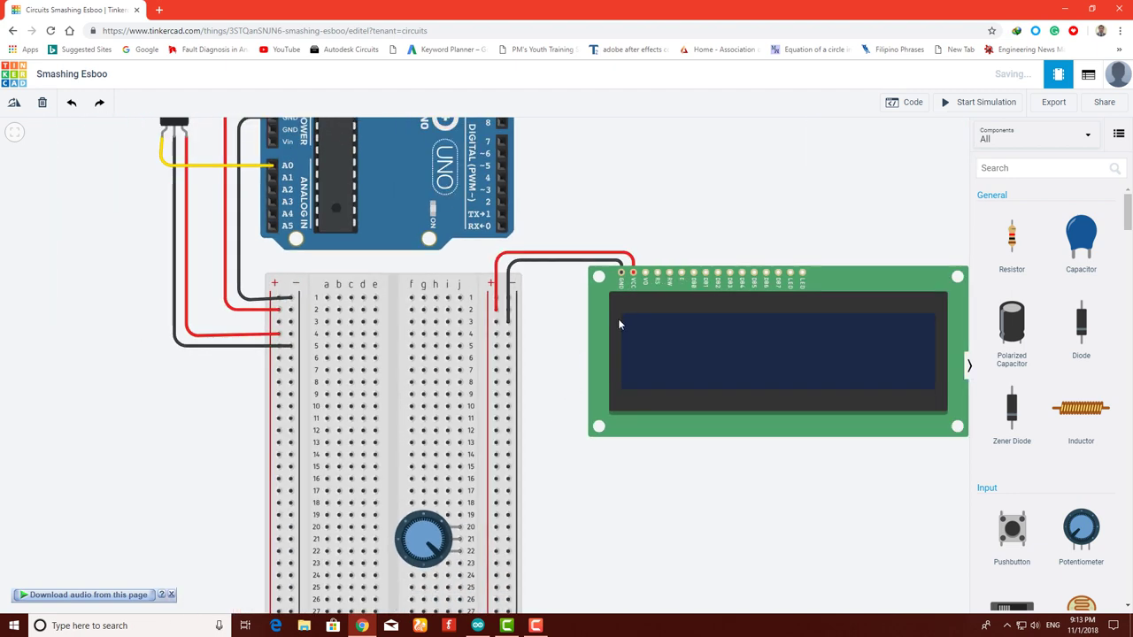
left_click_drag(734, 215, 734, 268)
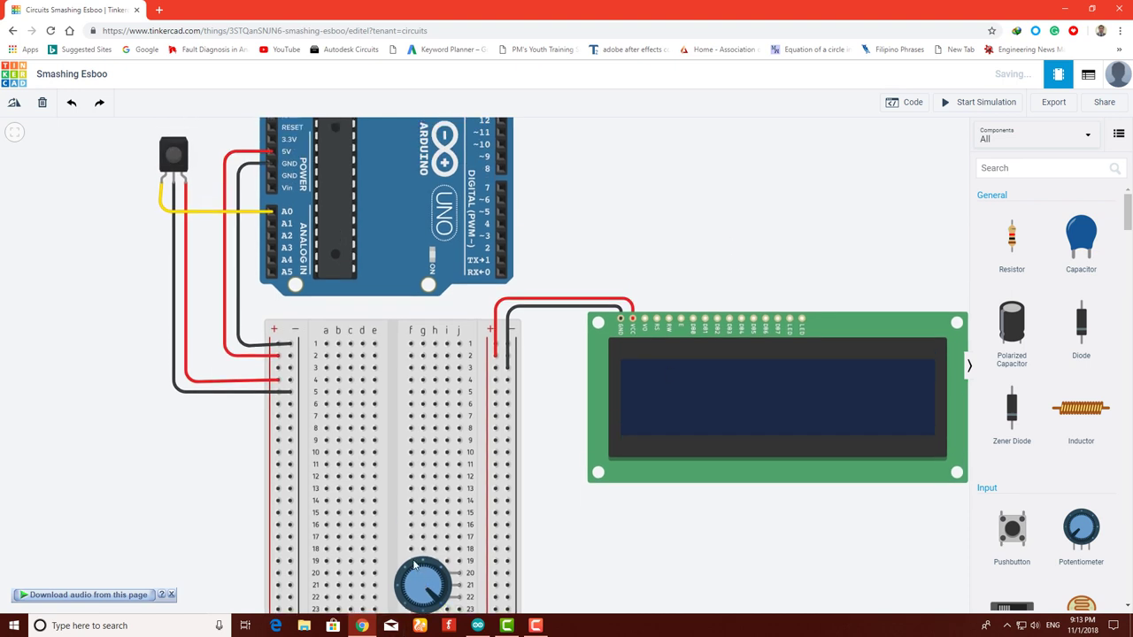
left_click_drag(412, 559, 427, 351)
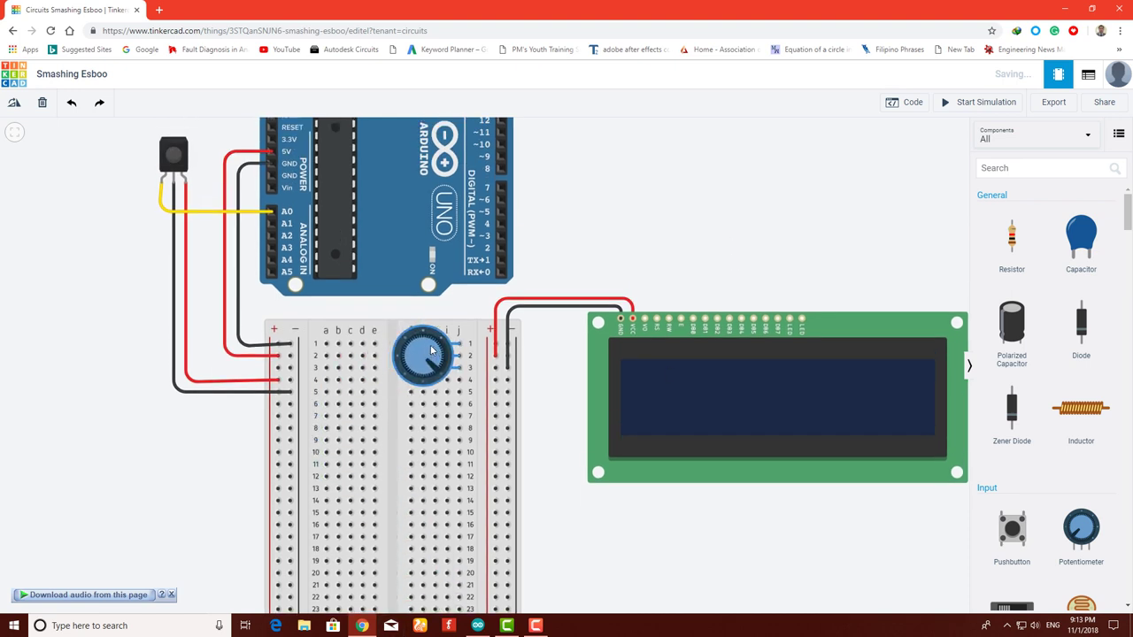
left_click_drag(433, 354, 551, 369)
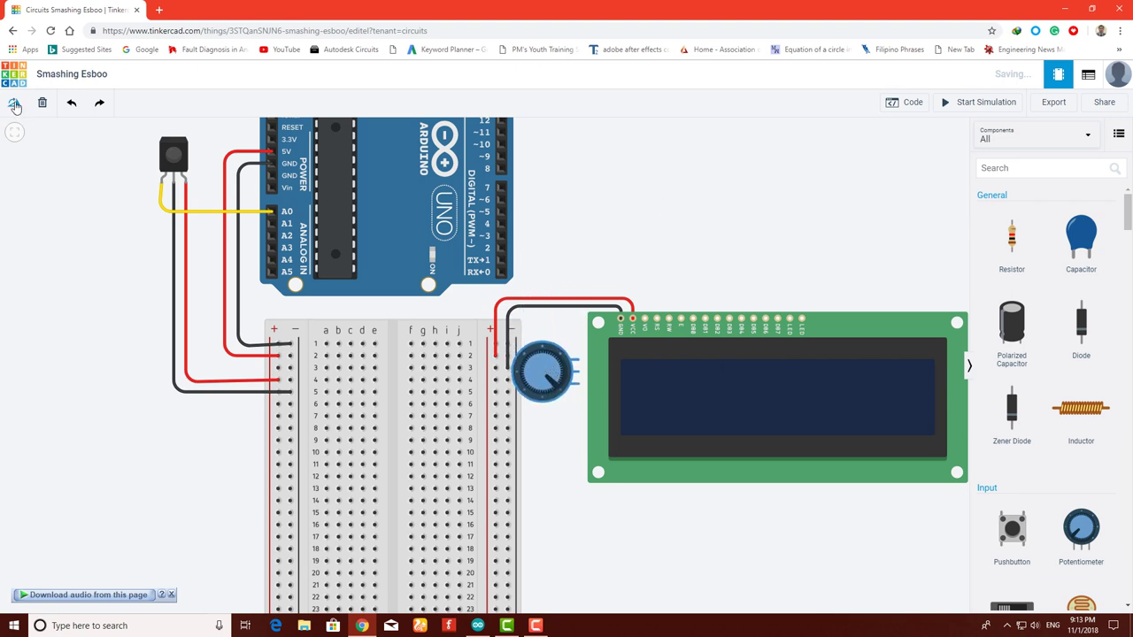
left_click(15, 106)
left_click(15, 106)
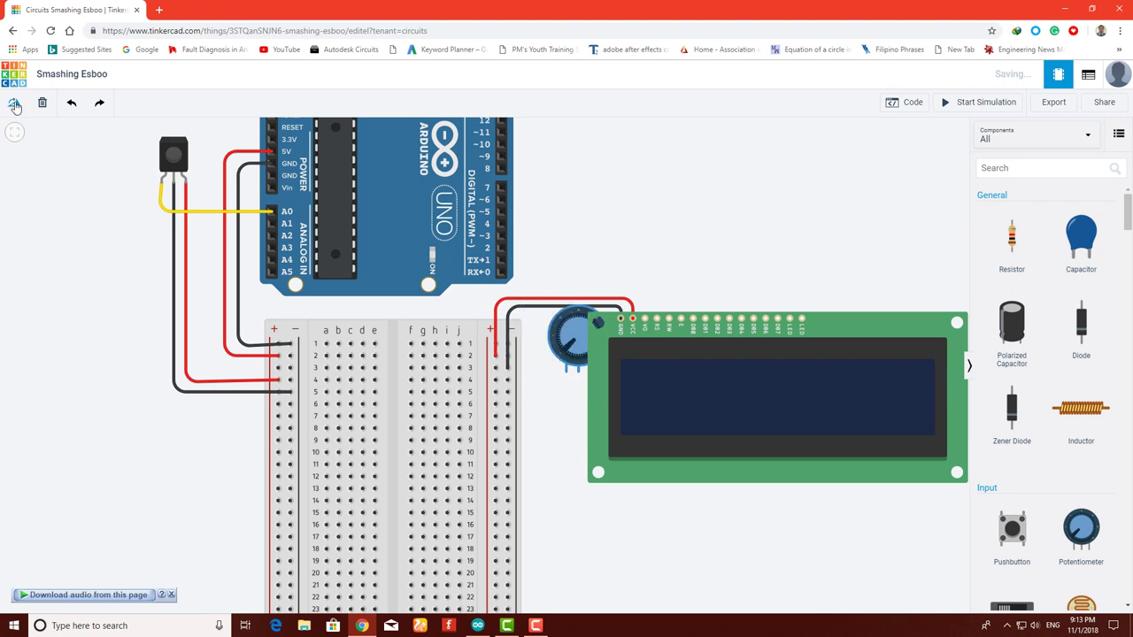
left_click(15, 105)
left_click(15, 105)
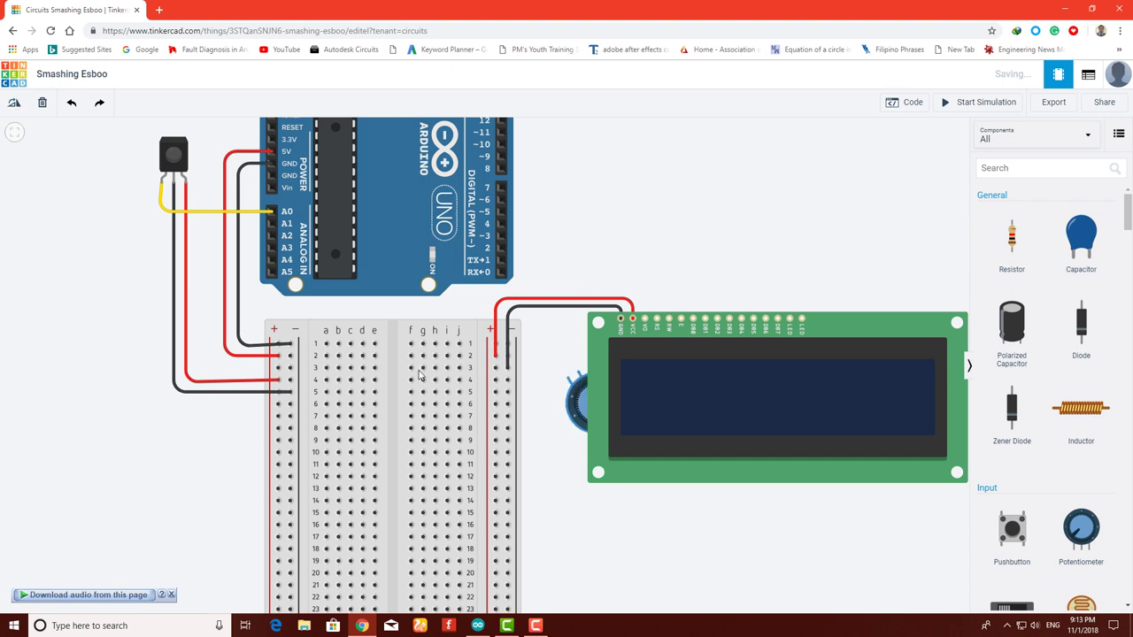
Position the potentiometer beside the LCD, shift the LCD right and straighten the red VCC wire
left_click_drag(581, 415, 552, 415)
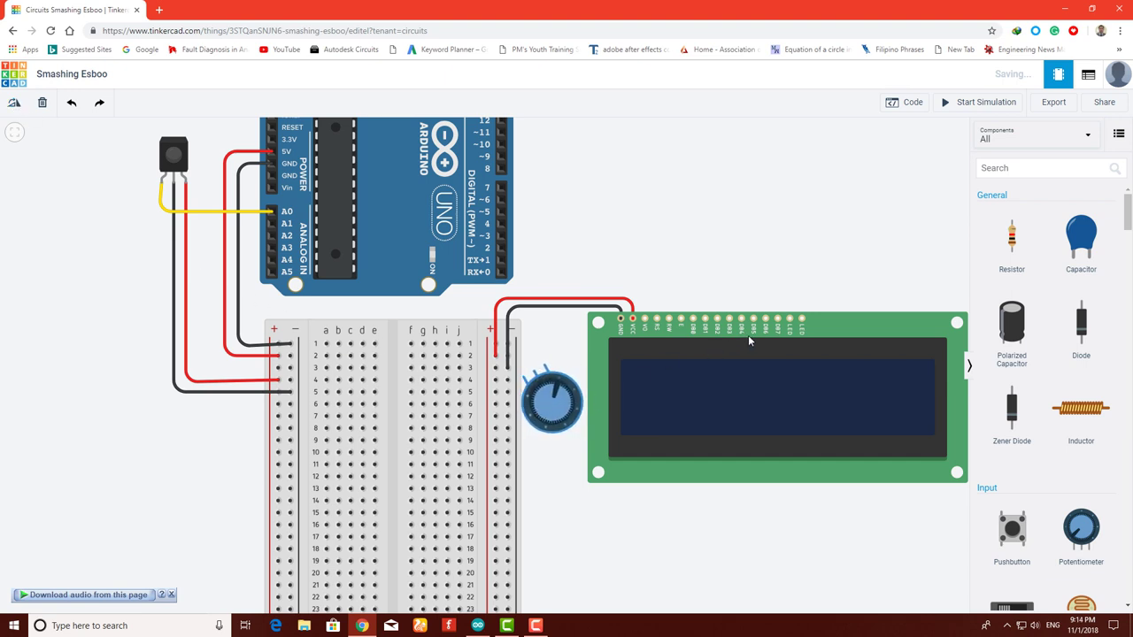
left_click(795, 345)
left_click_drag(796, 345, 821, 345)
left_click(631, 302)
mouse_move(632, 300)
left_mouse_down()
mouse_move(655, 299)
mouse_move(622, 309)
mouse_move(644, 307)
left_mouse_up()
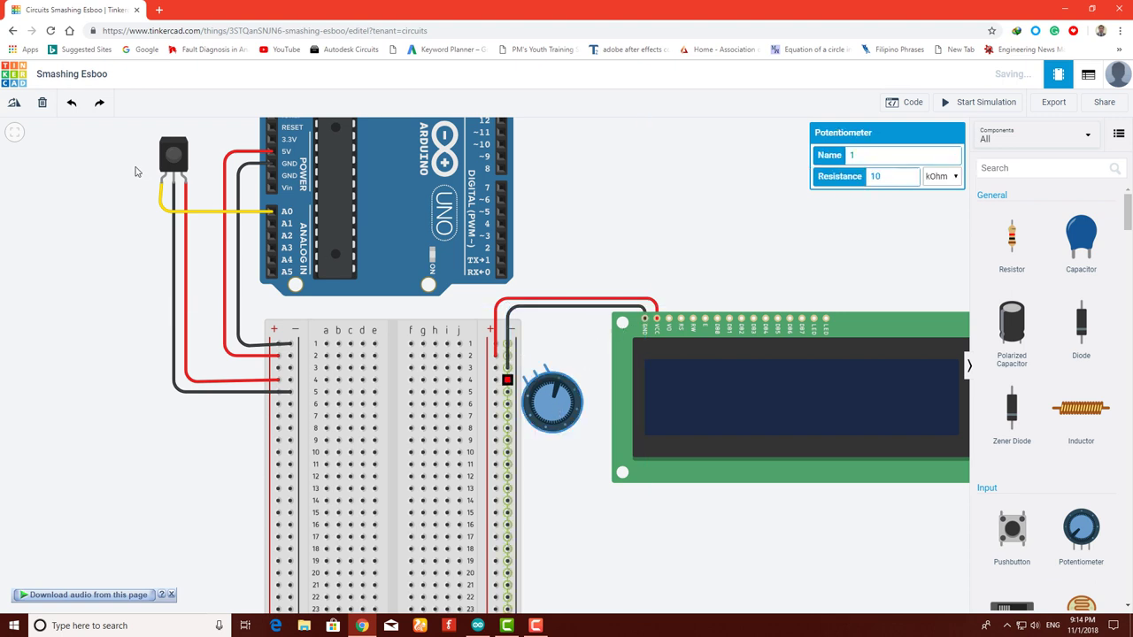
left_click_drag(542, 376, 571, 382)
Run wires from the potentiometer's two outer terminals to the breadboard power rails
left_click(569, 376)
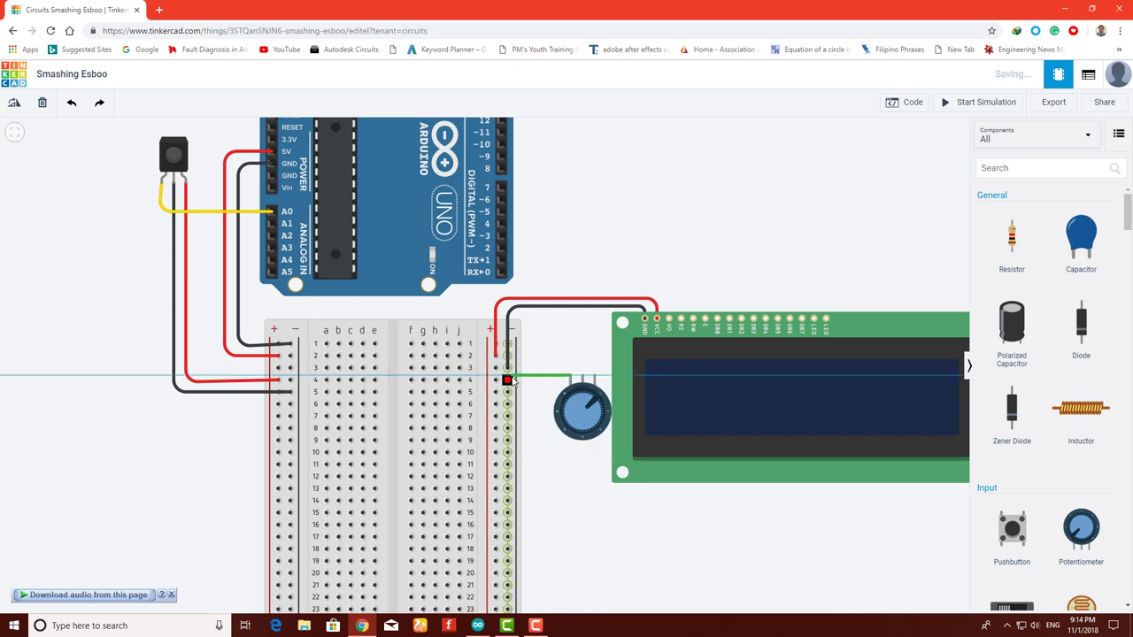
left_click(495, 380)
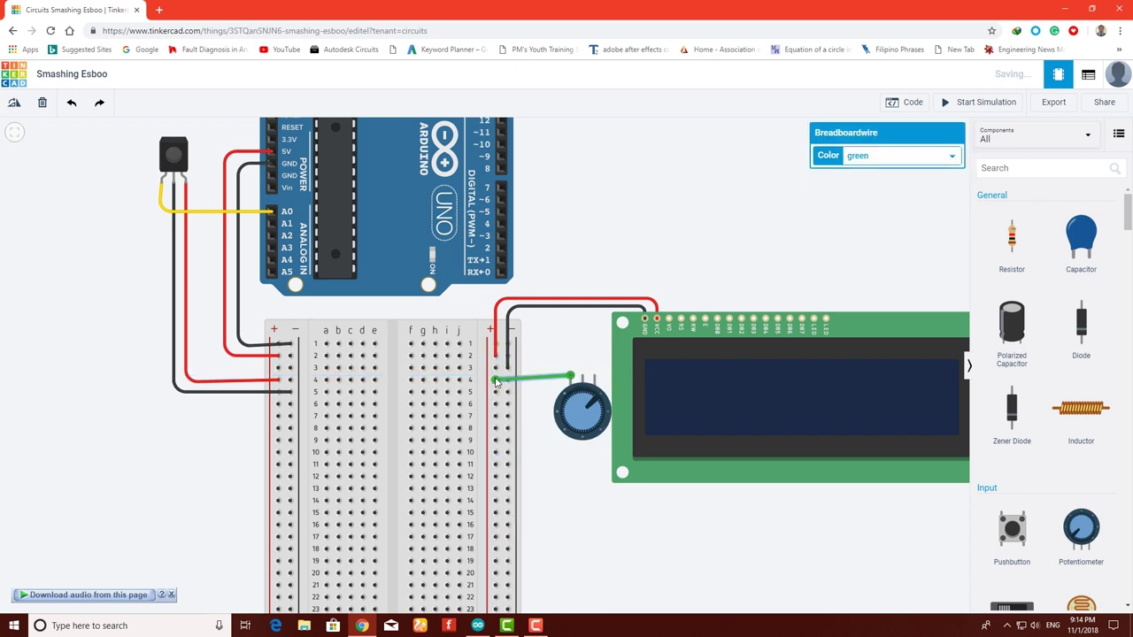
left_click_drag(599, 411, 598, 430)
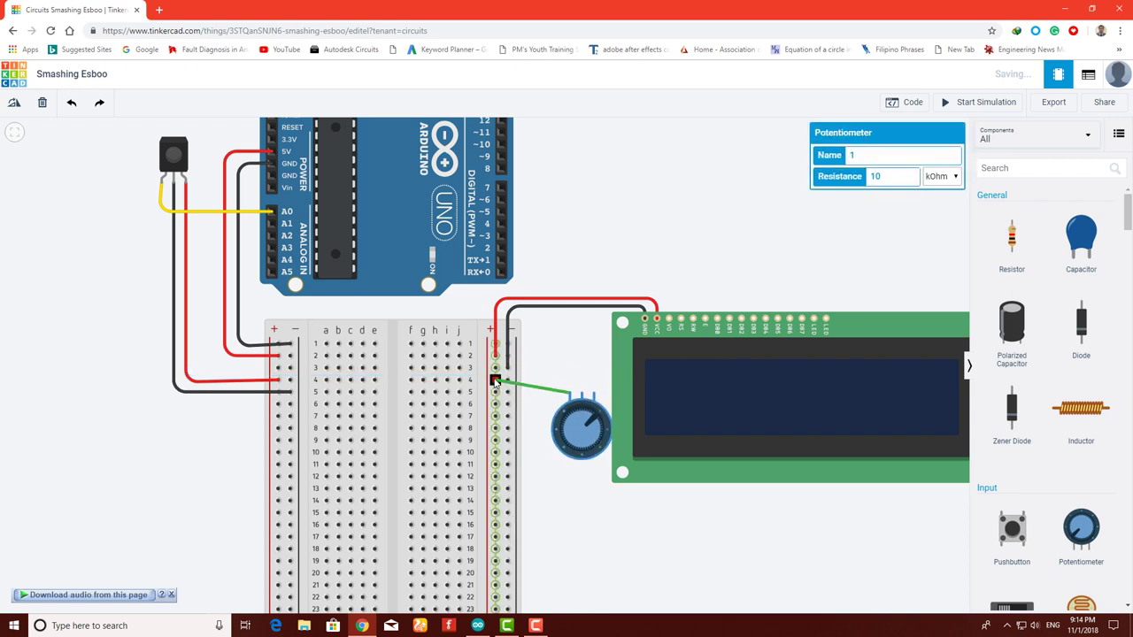
left_click(497, 382)
left_click_drag(496, 383, 495, 392)
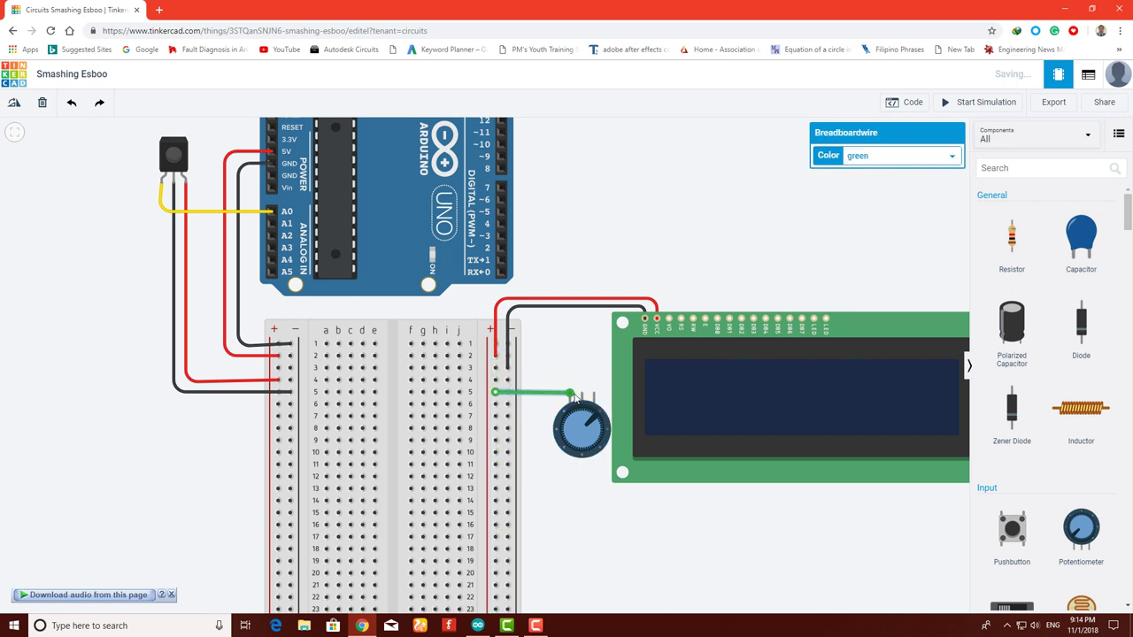
left_click(593, 391)
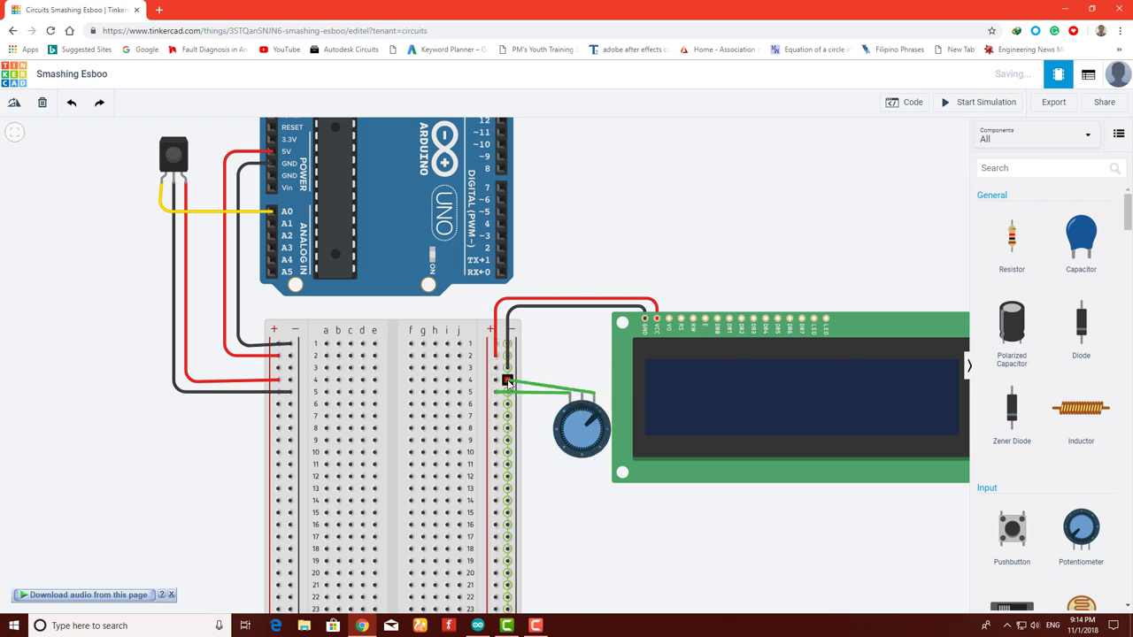
left_click(506, 381)
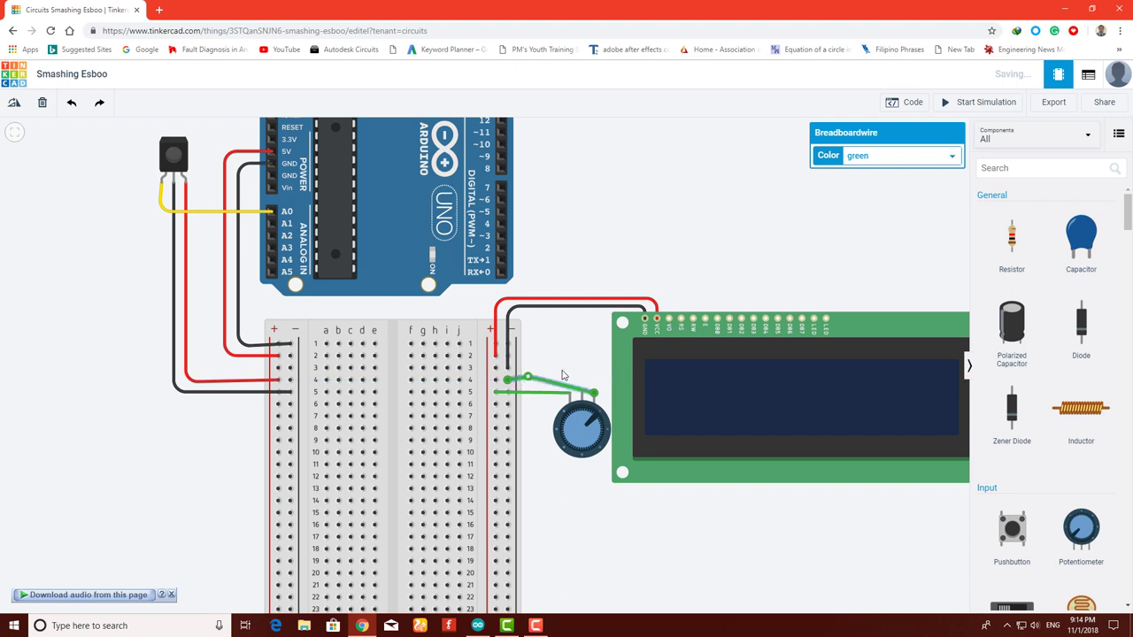
left_click_drag(596, 376, 593, 380)
Connect the potentiometer wiper to LCD V0 with a brown wire routed over the others
left_click(584, 398)
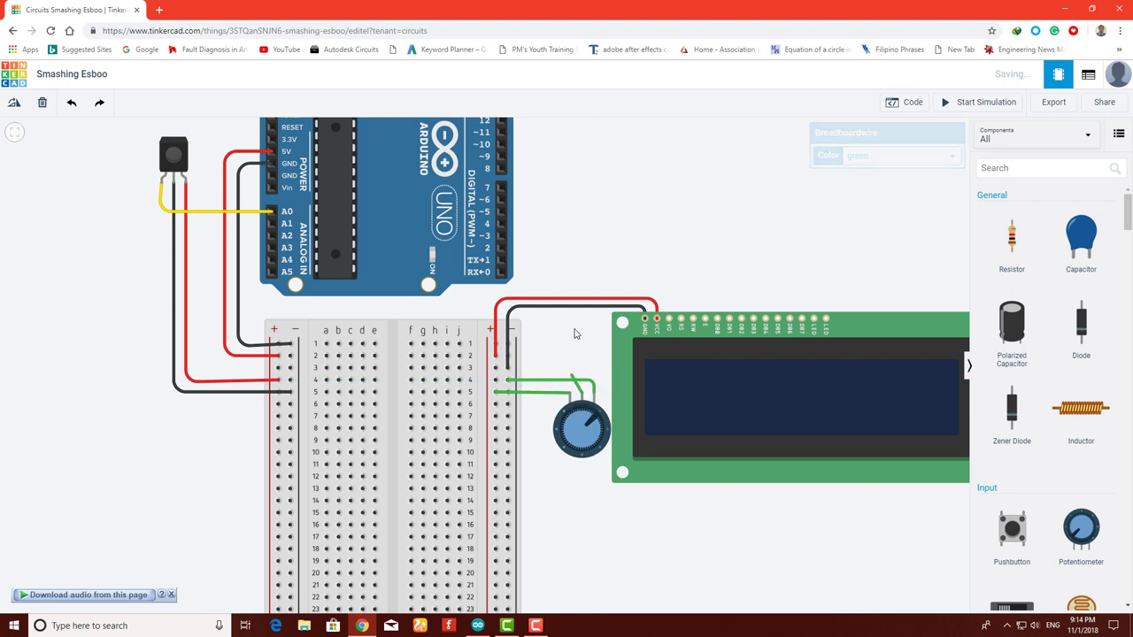
left_click(668, 319)
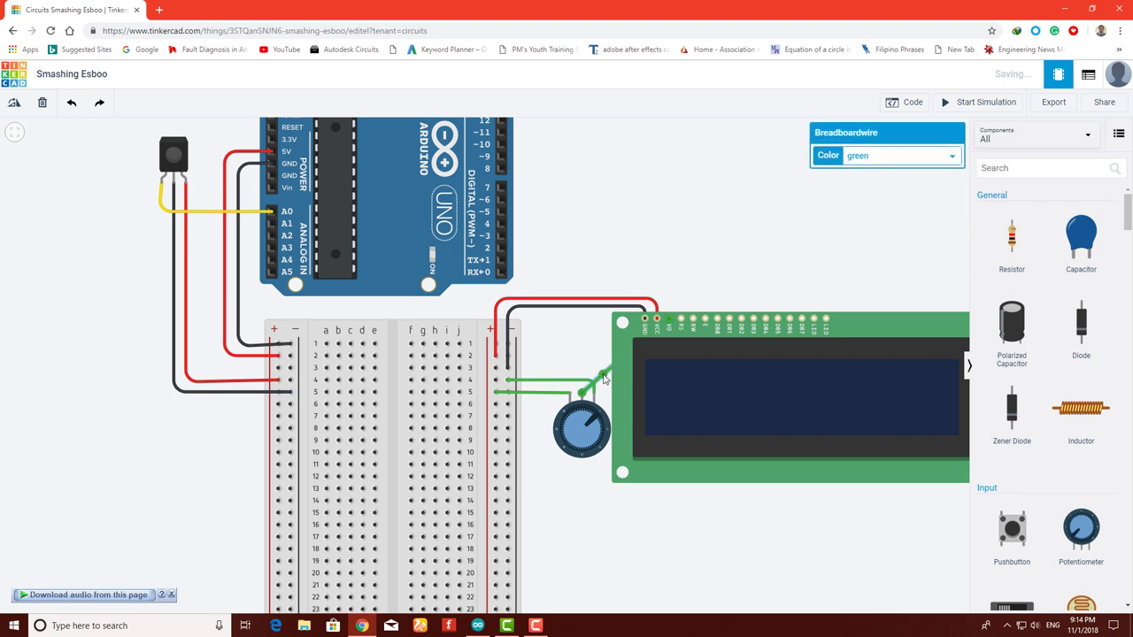
left_click_drag(604, 378, 668, 277)
left_click_drag(580, 278, 582, 277)
left_click(880, 160)
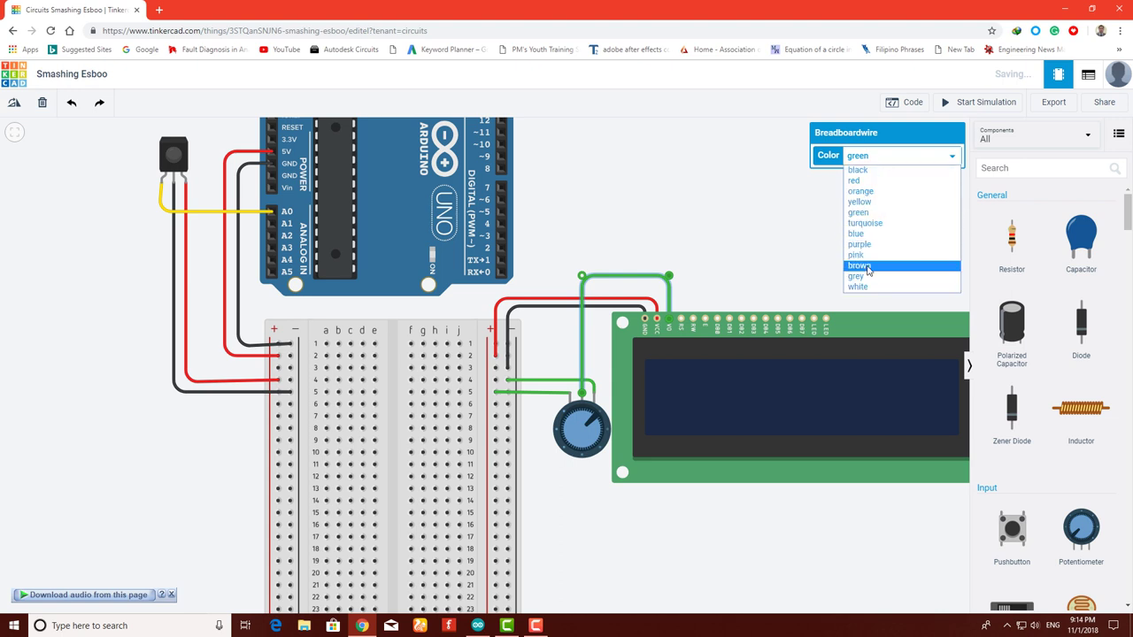
left_click(868, 266)
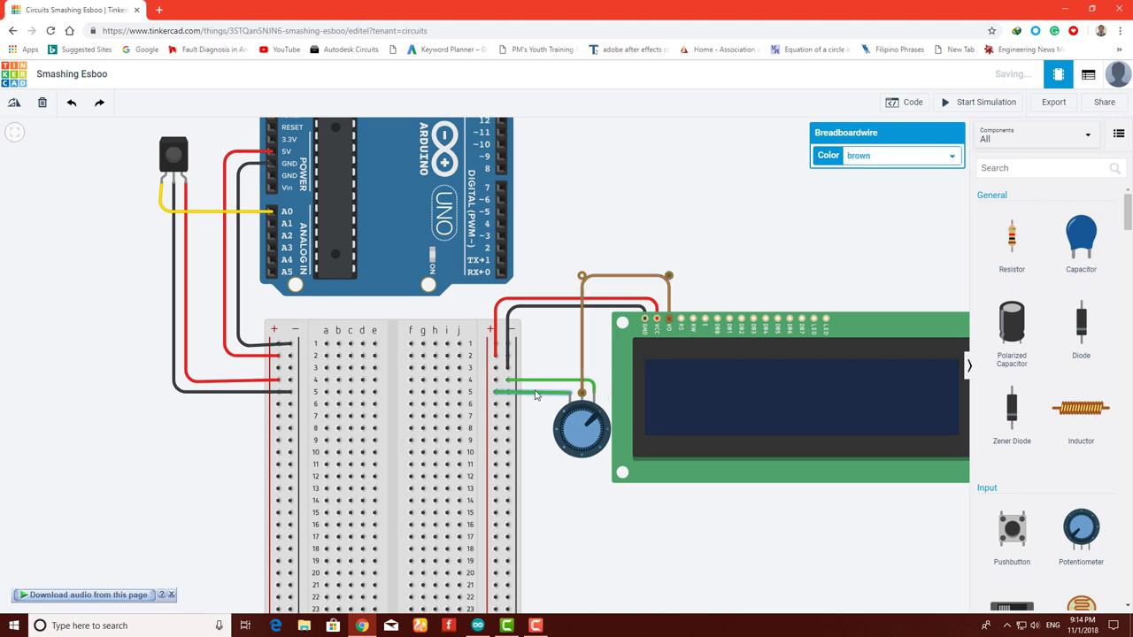
Colour the potentiometer's rail wires red for positive and black for ground
left_click(857, 159)
left_click(855, 185)
left_click(592, 386)
left_click(876, 156)
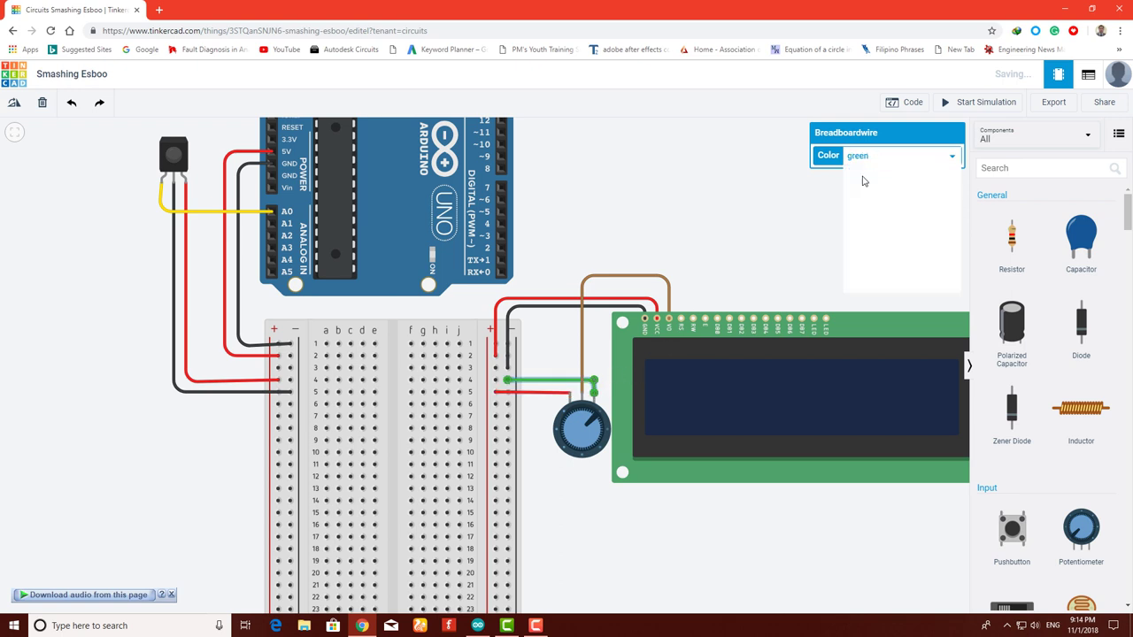
left_click(859, 188)
left_click(876, 162)
left_click(851, 177)
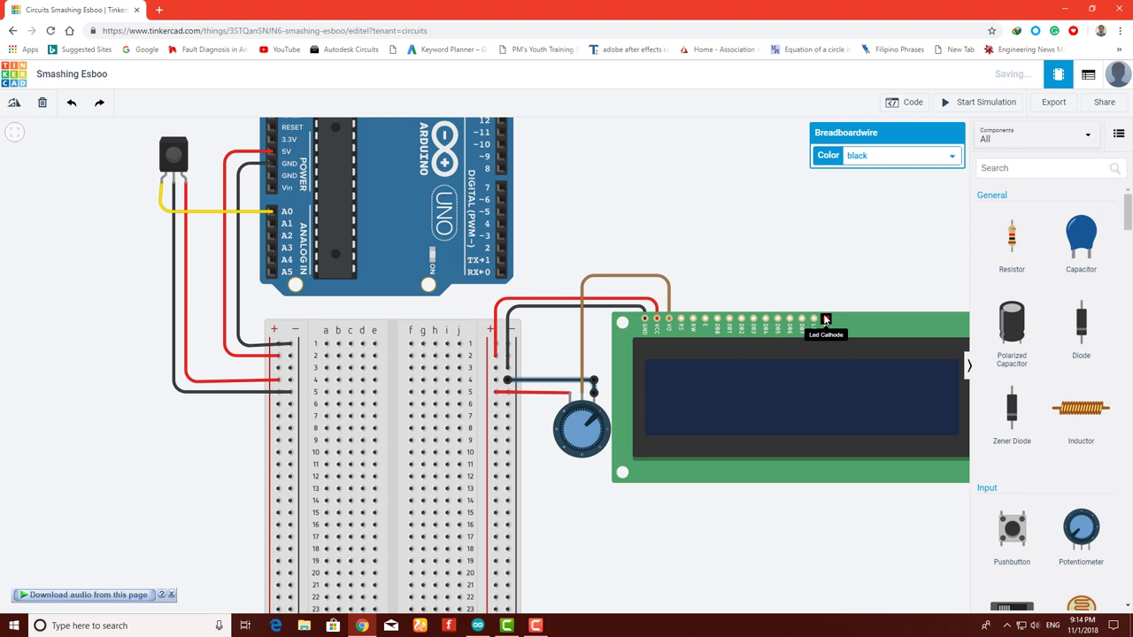
Wire the LCD LED cathode to Arduino GND with a black wire
left_click(825, 319)
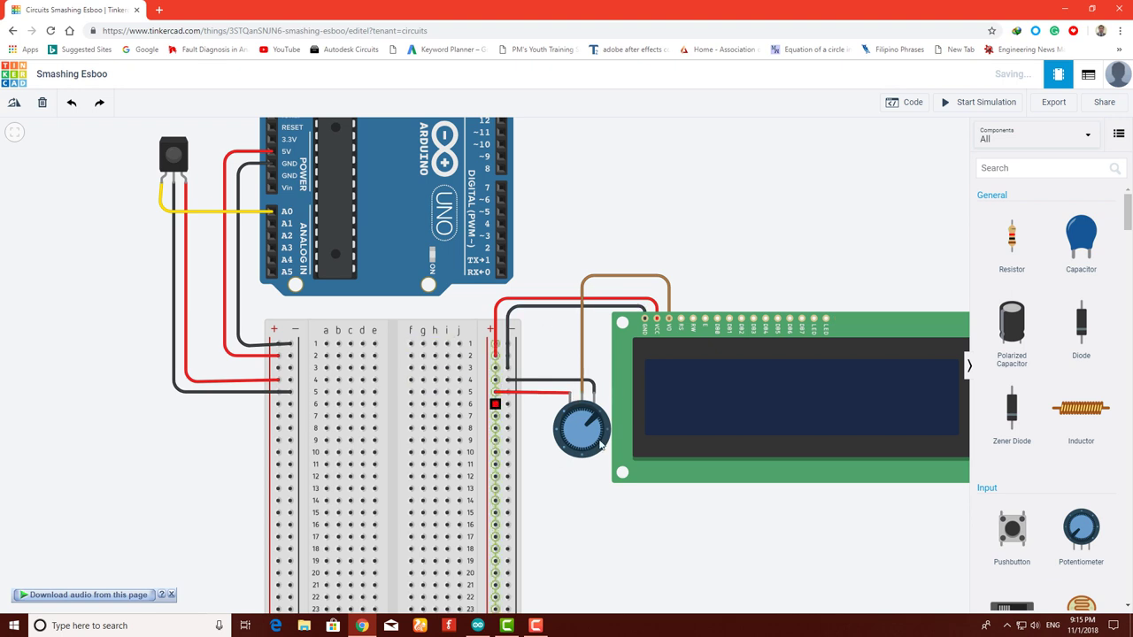
left_click_drag(759, 189, 748, 345)
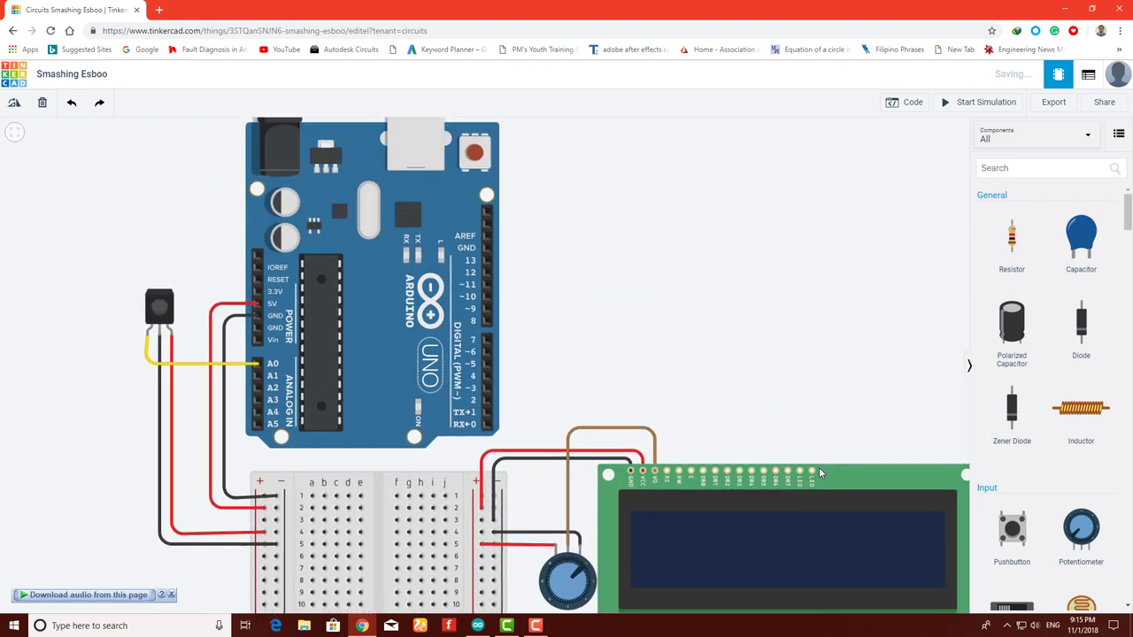
left_click(488, 249)
left_click_drag(506, 264, 813, 251)
left_click(863, 161)
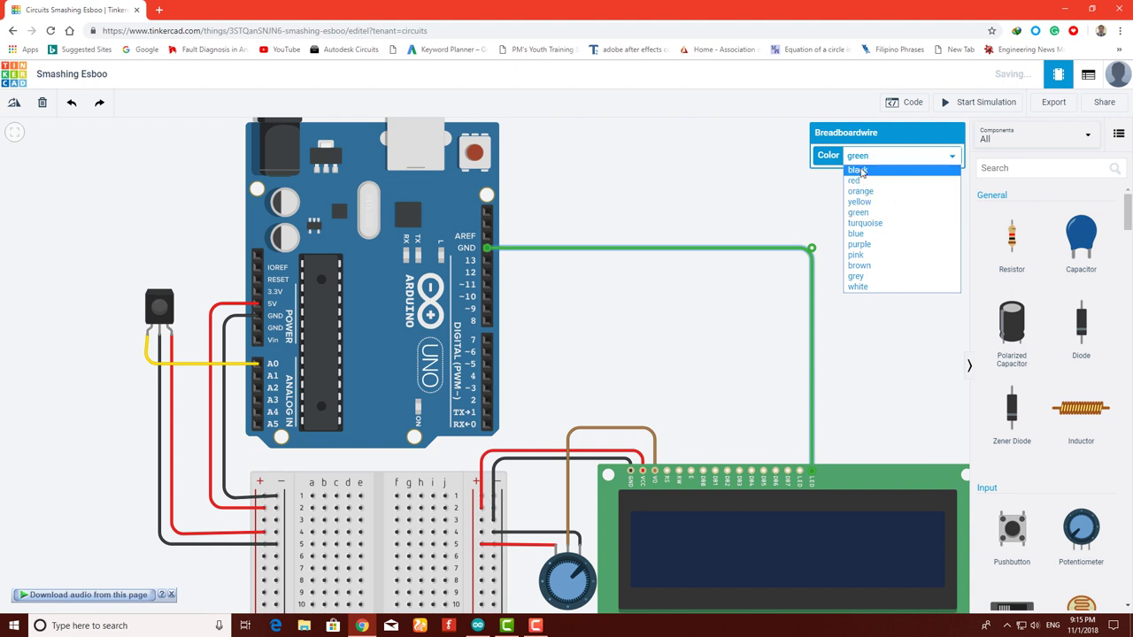
left_click(861, 170)
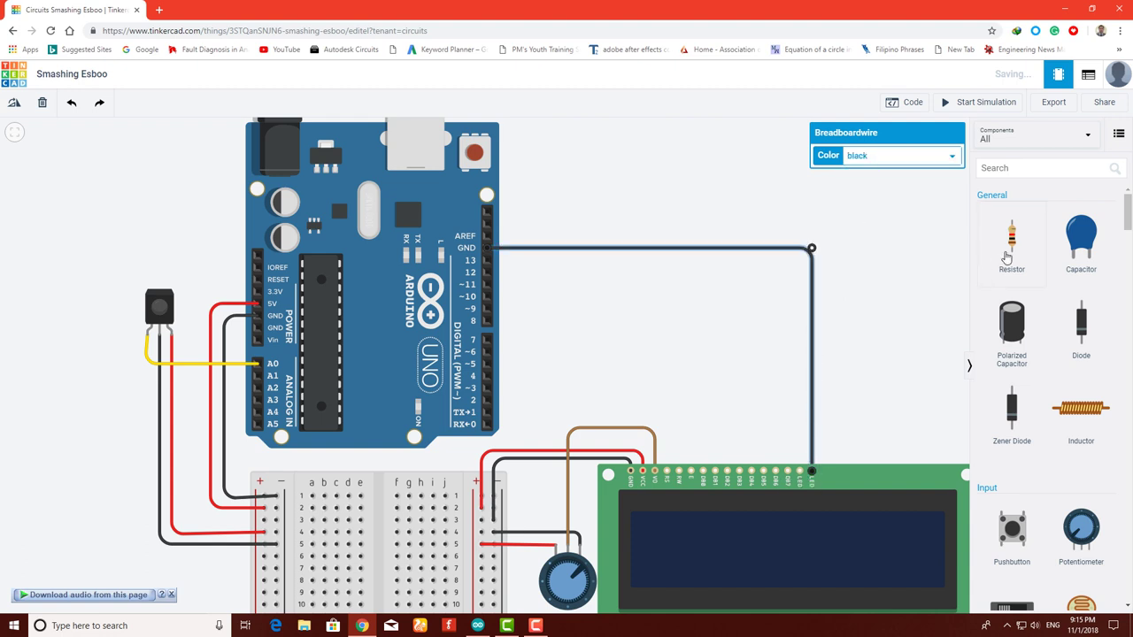
Add a 220 Ω resistor beside the LCD, wired to the LED anode
left_click_drag(1009, 253, 796, 370)
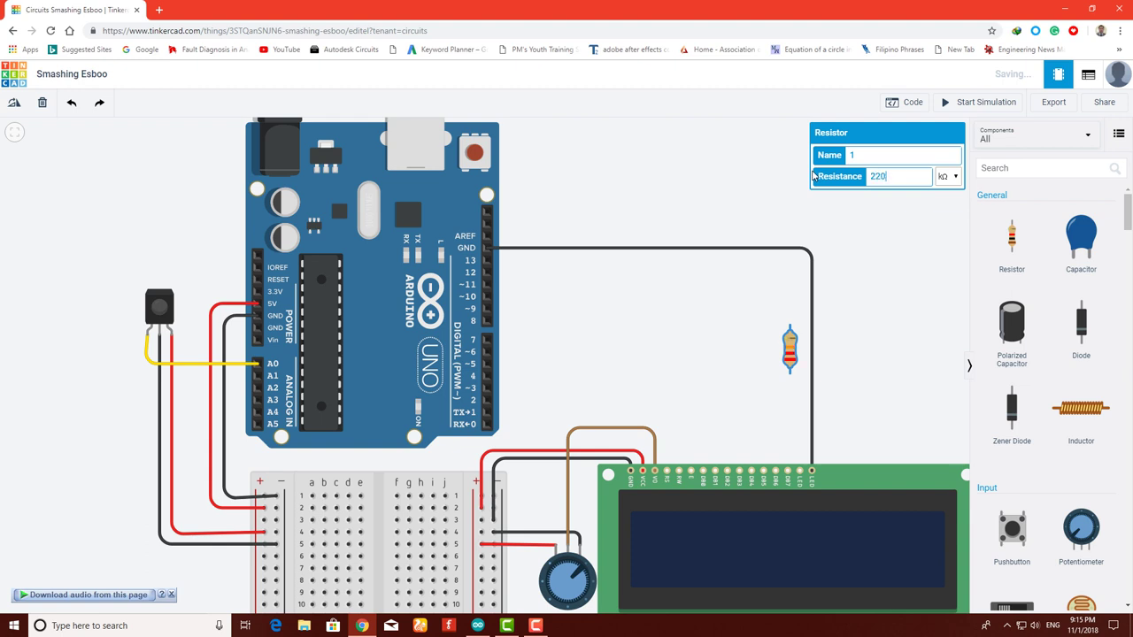
left_click(945, 178)
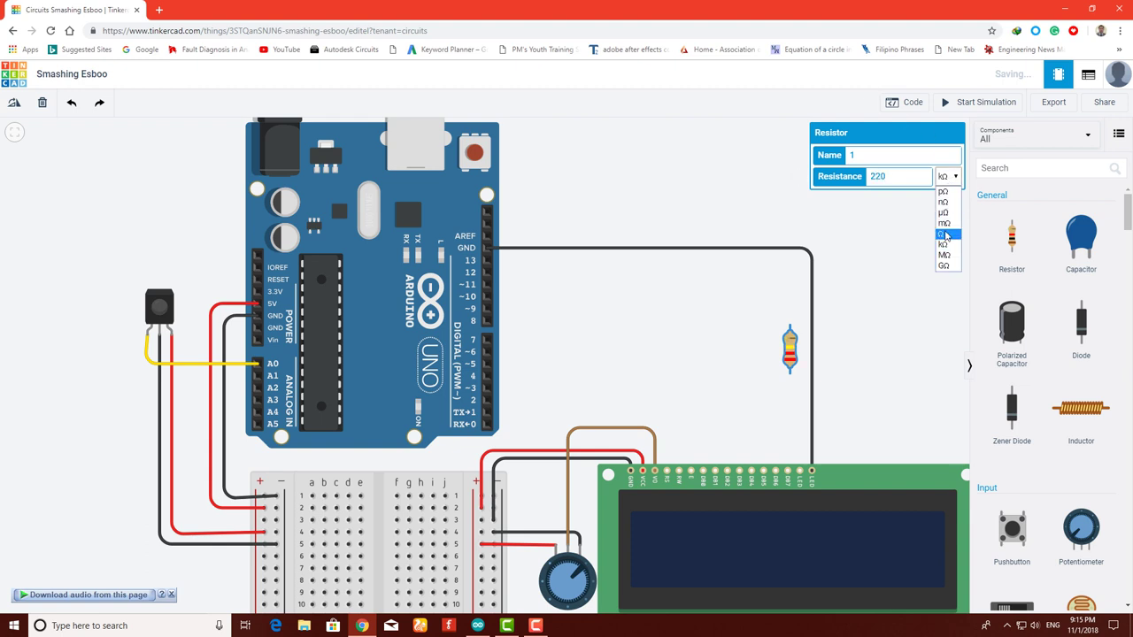
left_click(945, 235)
left_click_drag(790, 371, 799, 470)
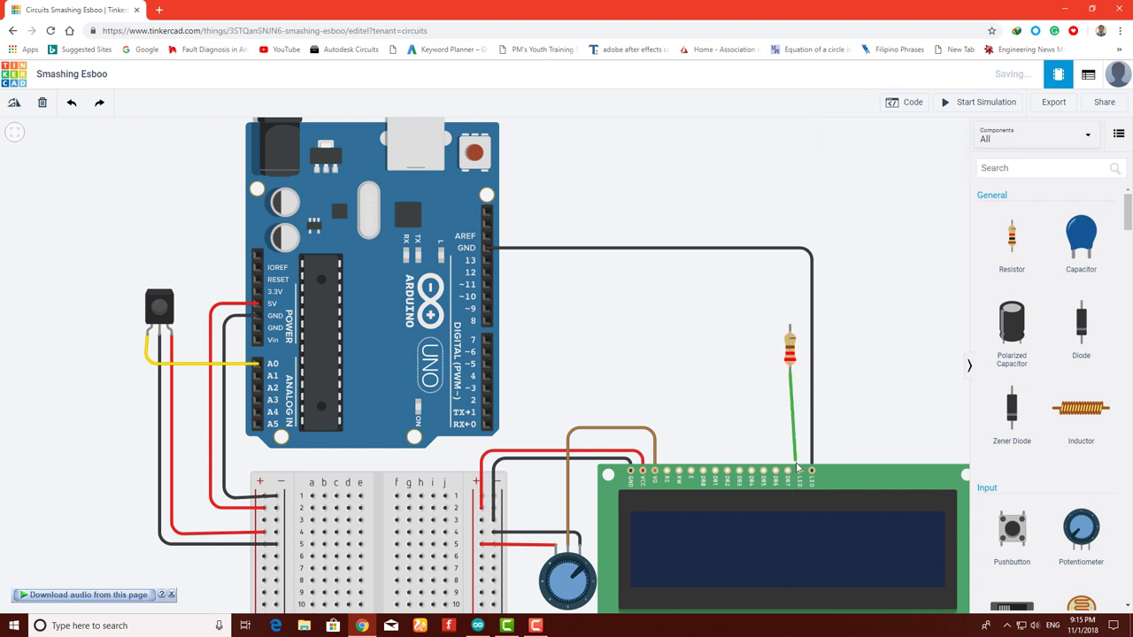
left_click_drag(788, 345, 797, 346)
Wire the resistor's top lead to Arduino 5V and make the anode-side wire red
left_click(797, 334)
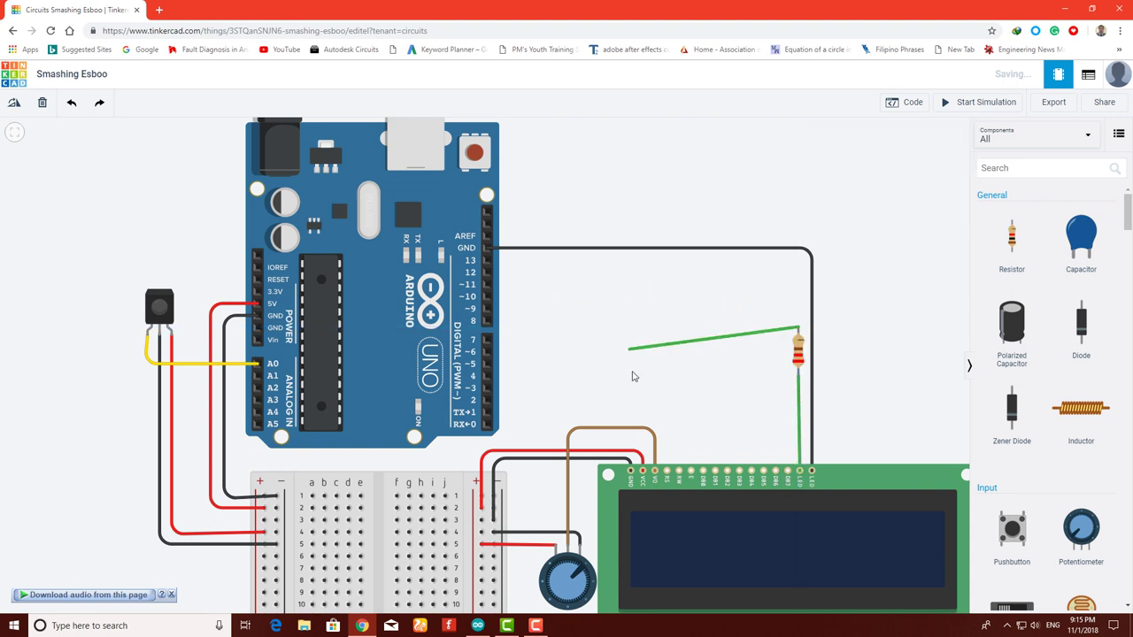
left_click(258, 308)
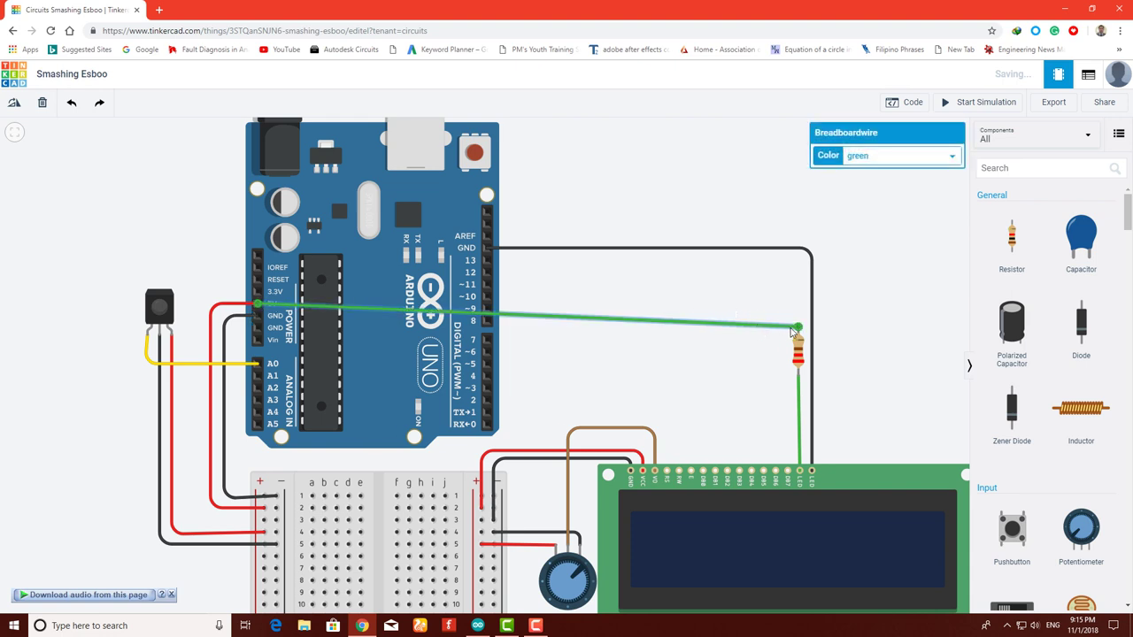
left_click_drag(797, 332, 796, 310)
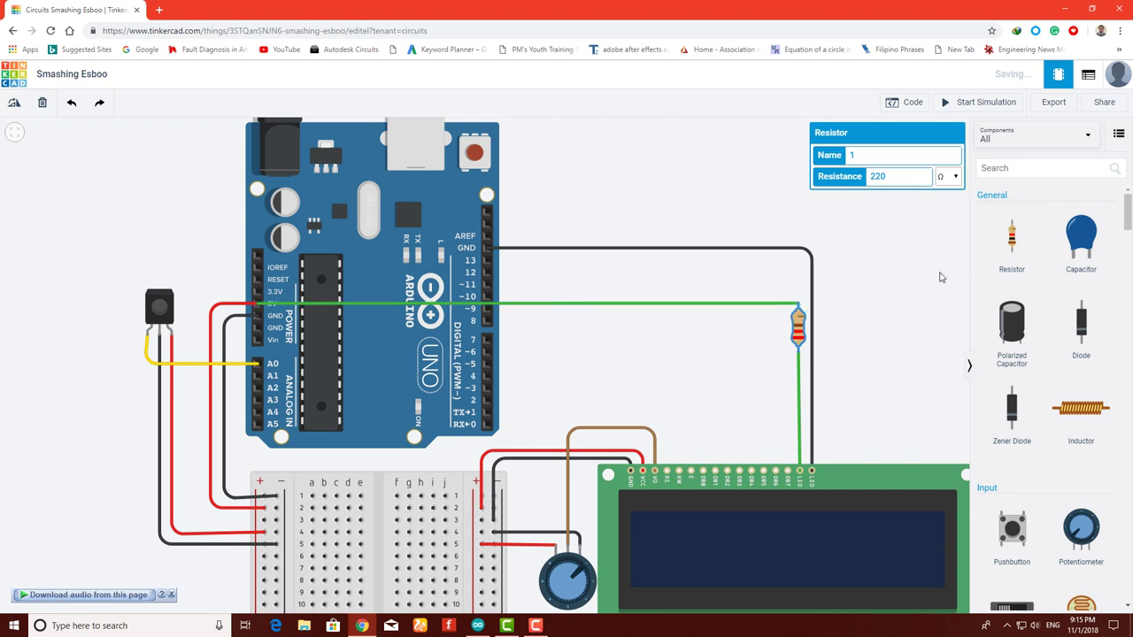
left_click(800, 367)
left_click(885, 158)
left_click(854, 180)
left_click(779, 305)
left_click(885, 156)
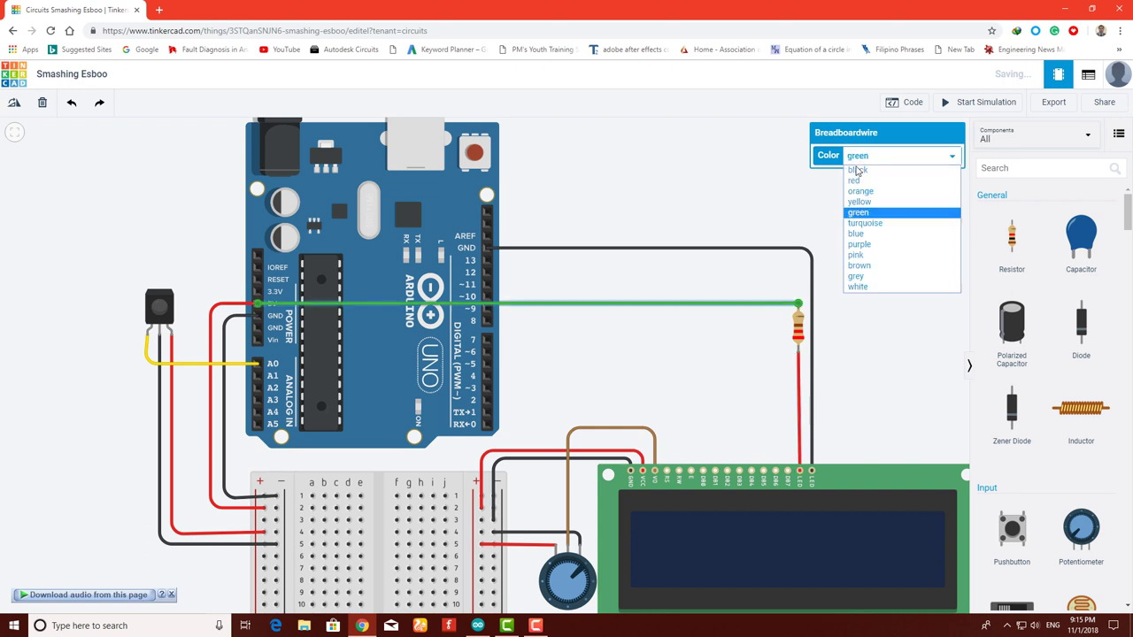
Make the 5V wire red and wire LCD RS to Arduino pin 7
left_click(853, 180)
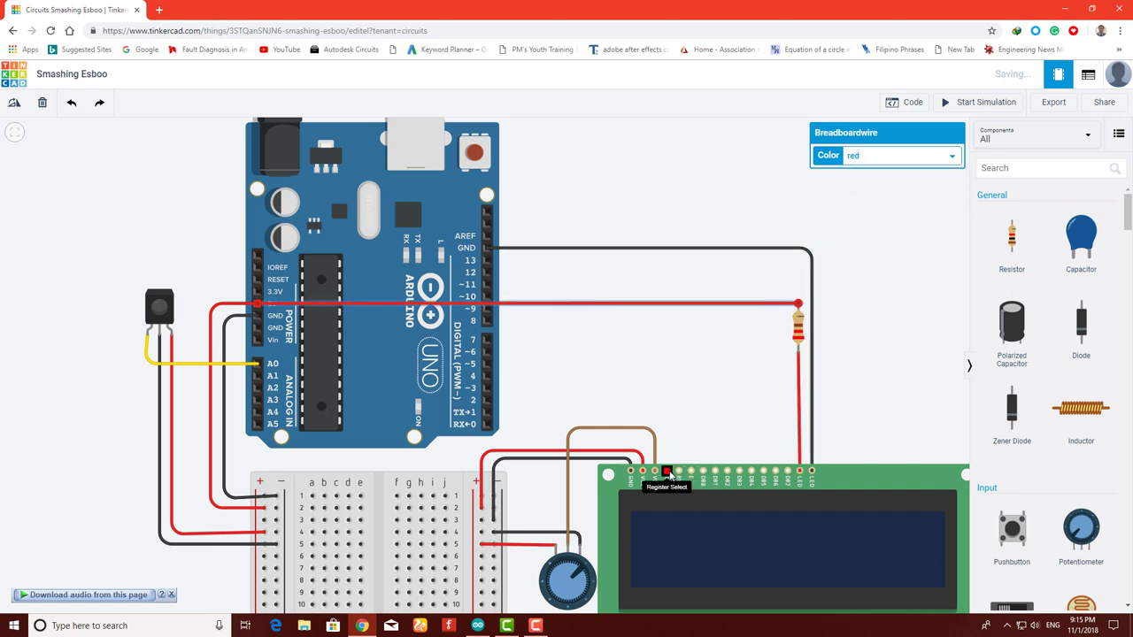
left_click(669, 471)
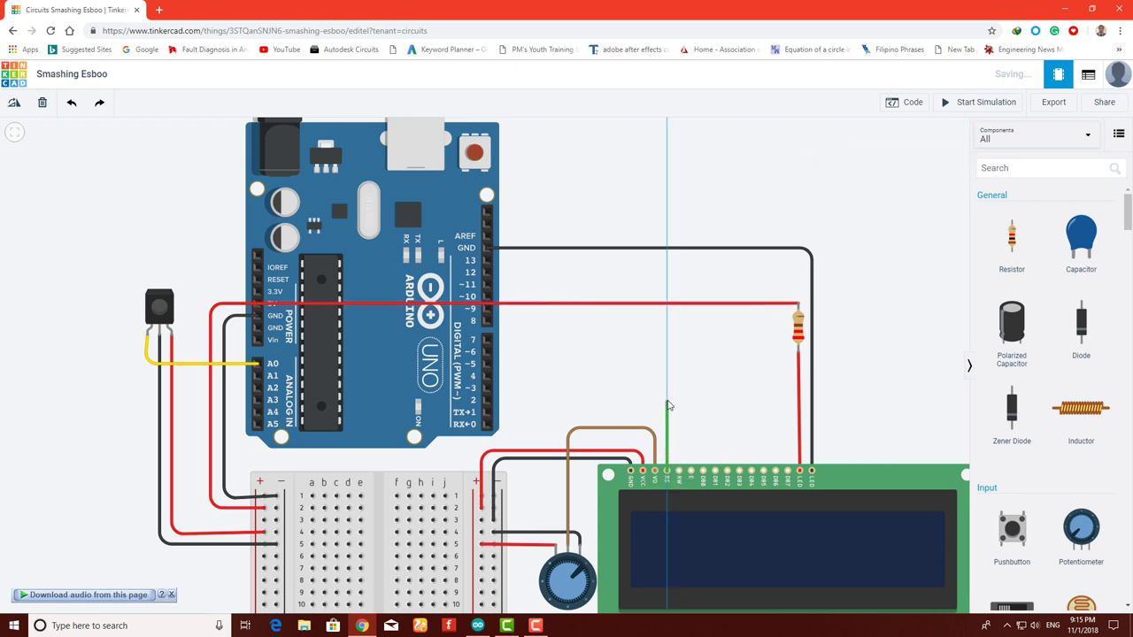
left_click(487, 341)
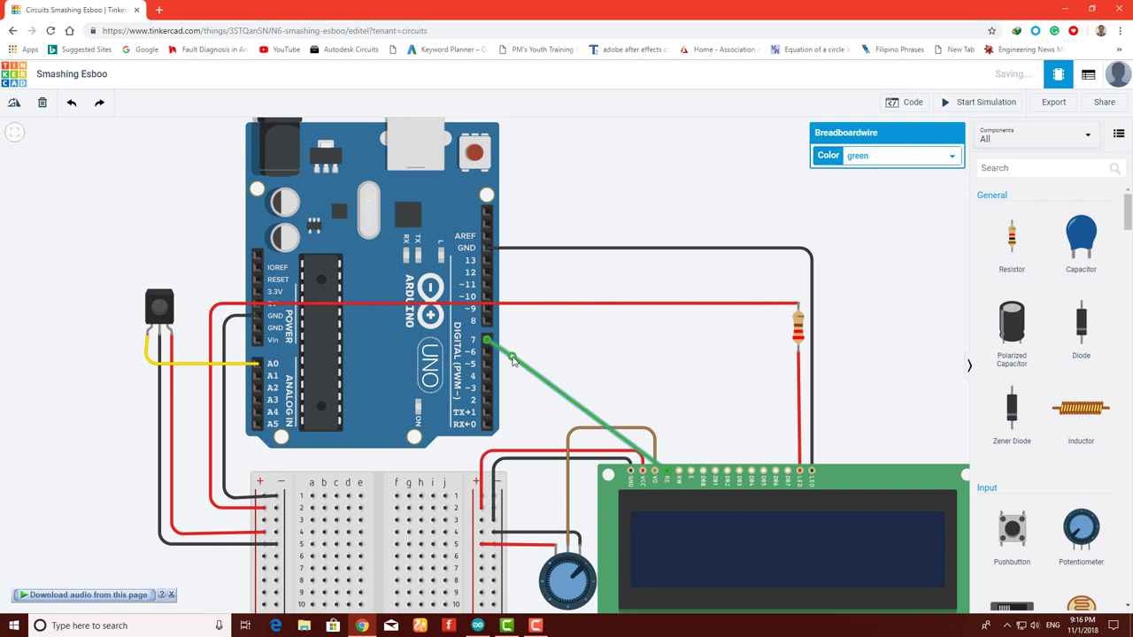
left_click_drag(511, 356, 667, 343)
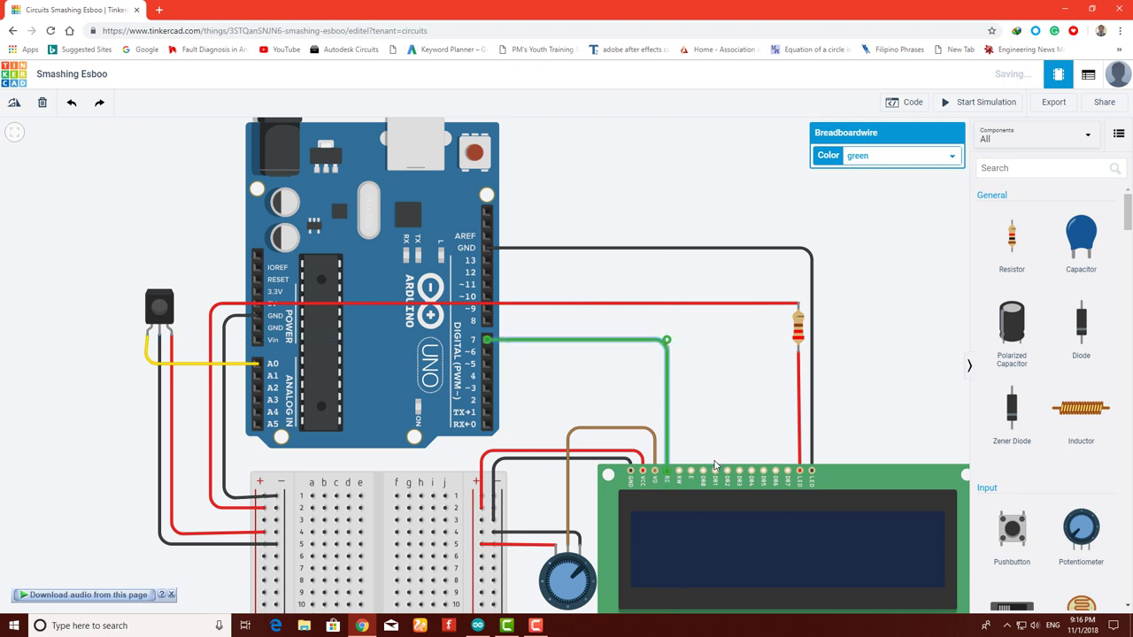
Wire the LCD Enable pin to Arduino pin 8, routed across then down
left_click(693, 470)
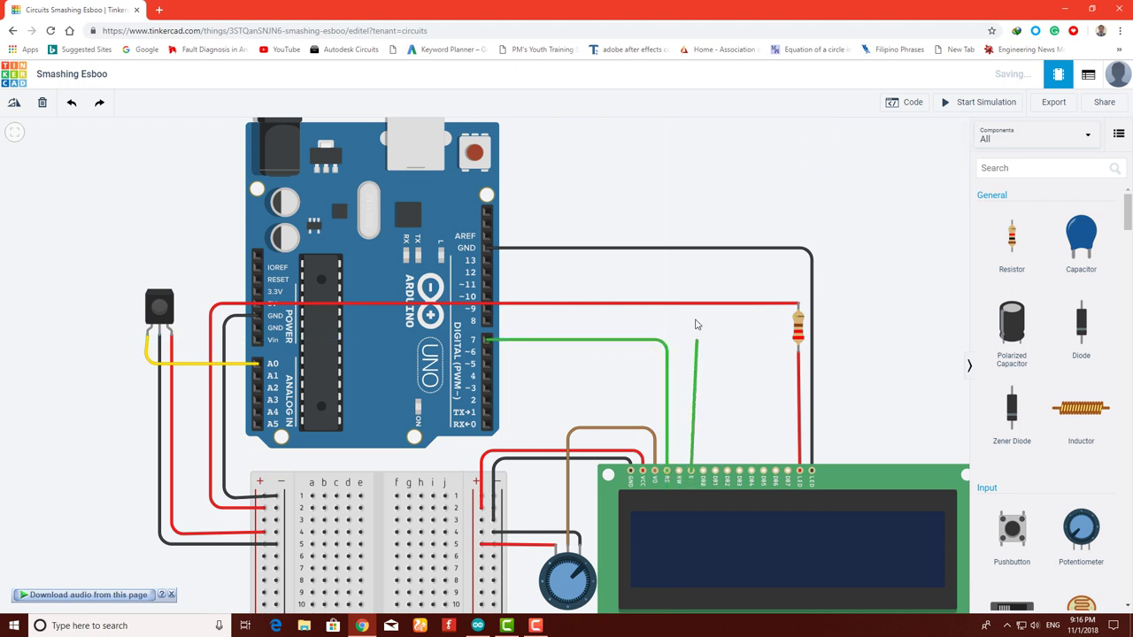
left_click(486, 321)
left_click(533, 360)
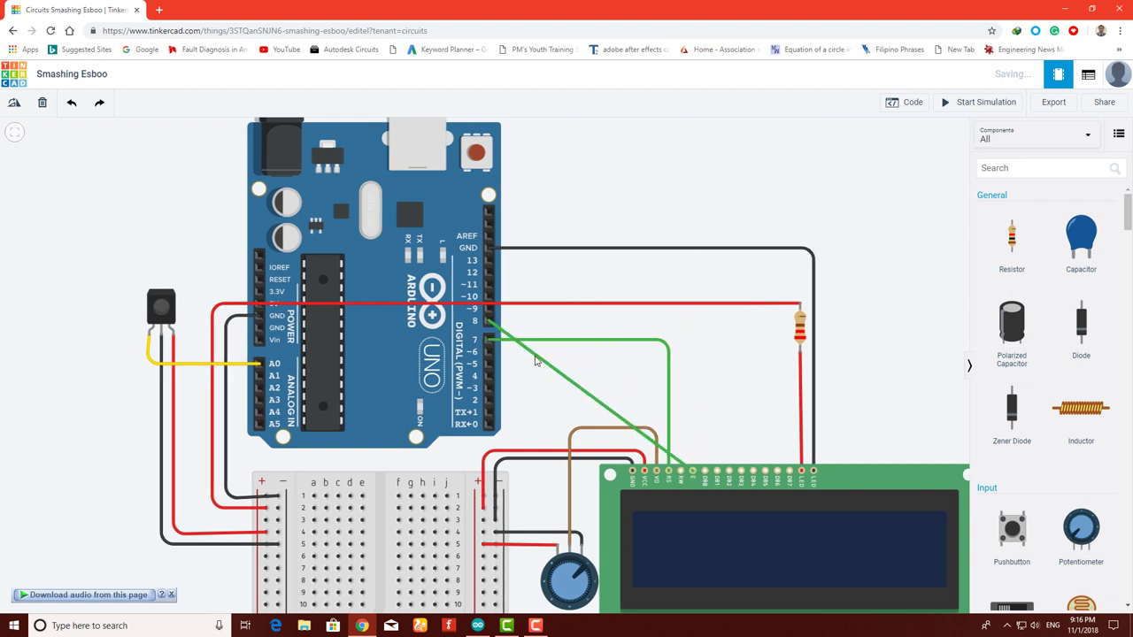
left_click_drag(546, 349, 693, 323)
Connect LCD R/W to Arduino GND with a tidy black wire
scroll(706, 361, "up", 3)
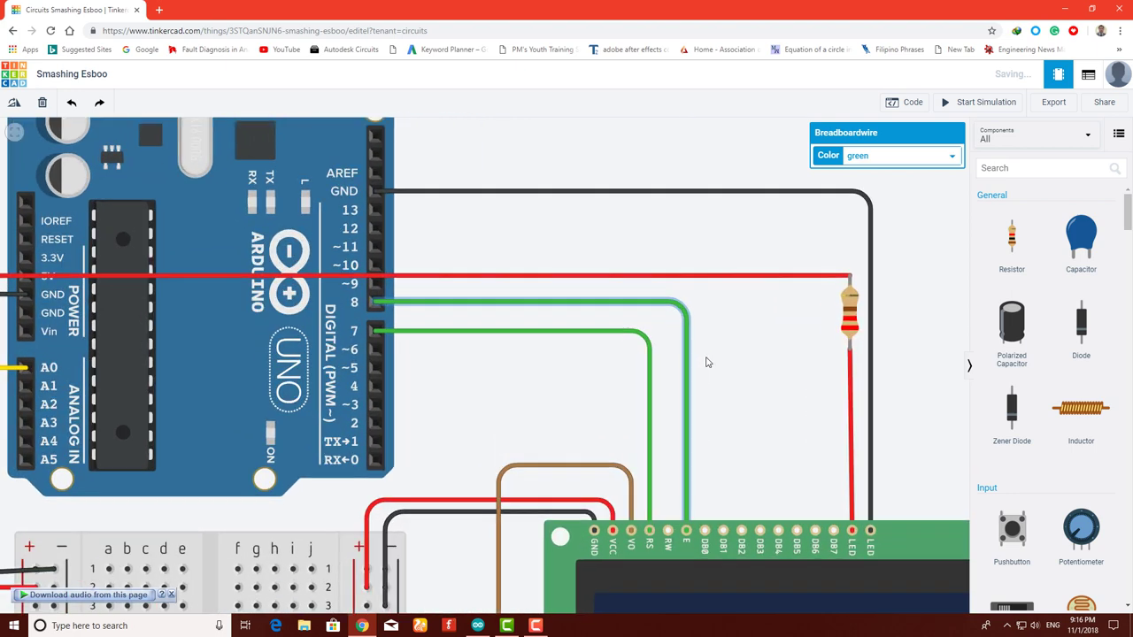
left_click(669, 529)
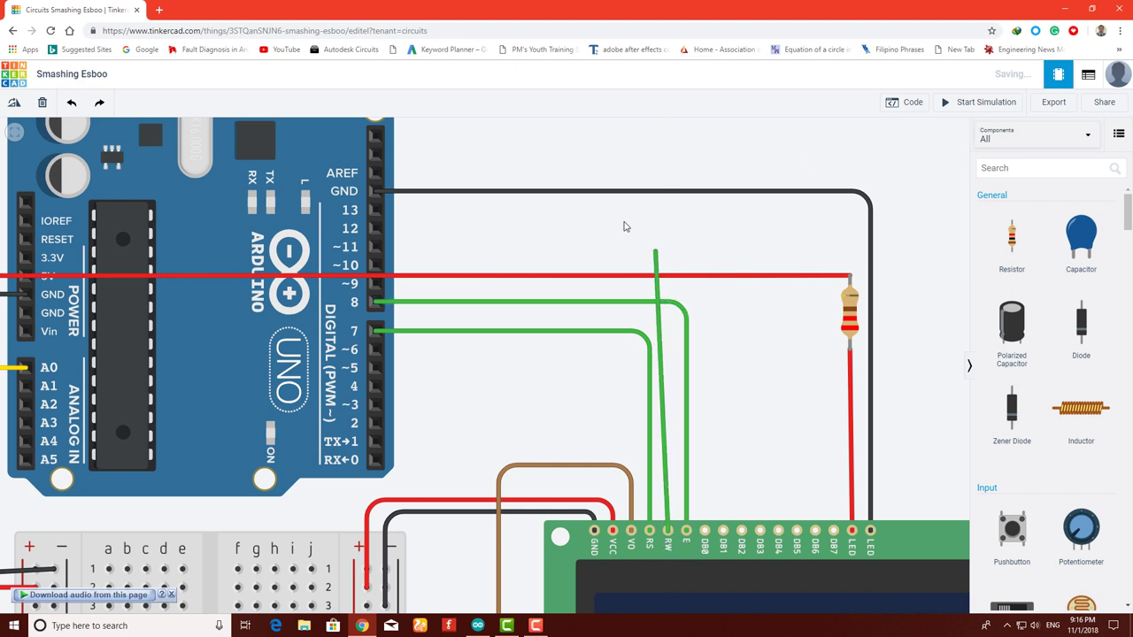
left_click(375, 192)
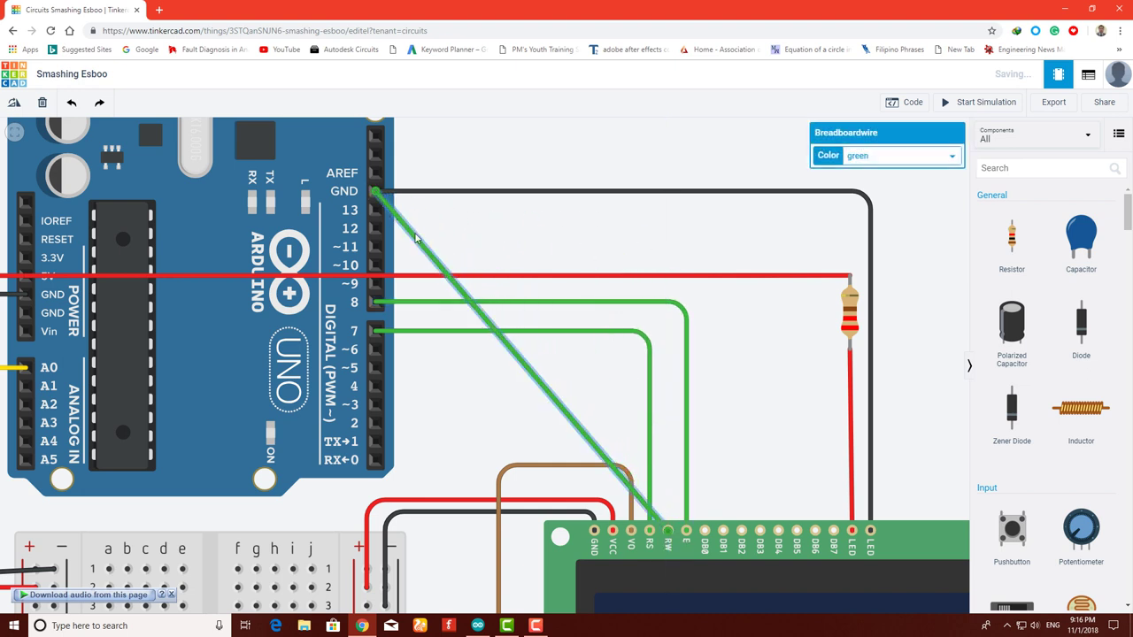
left_click_drag(423, 251, 670, 194)
left_click(878, 157)
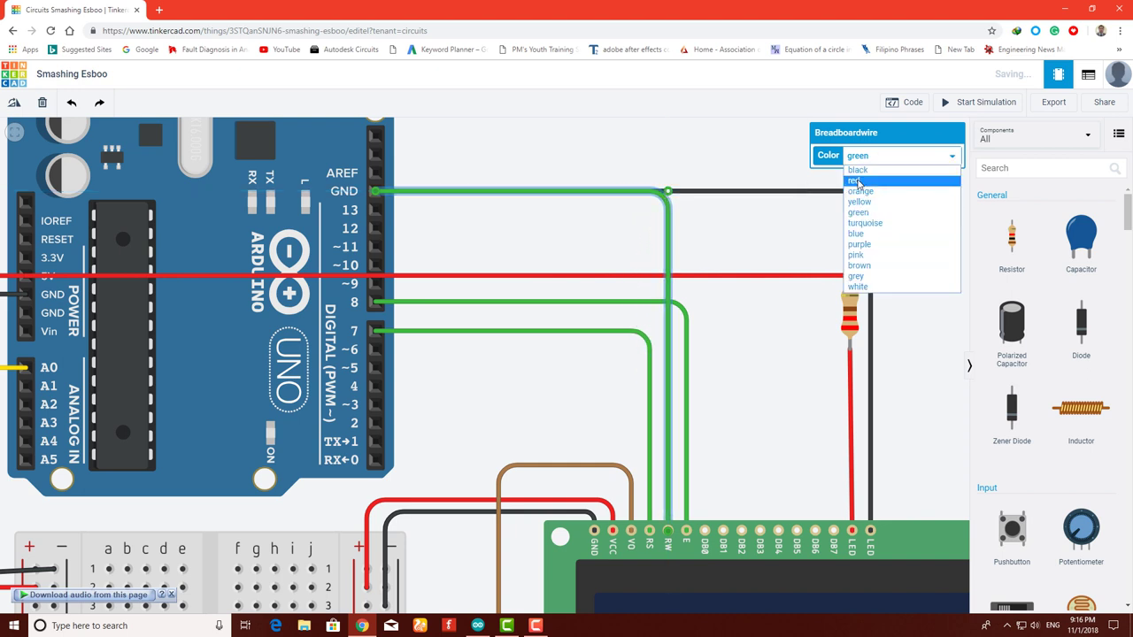
left_click(857, 169)
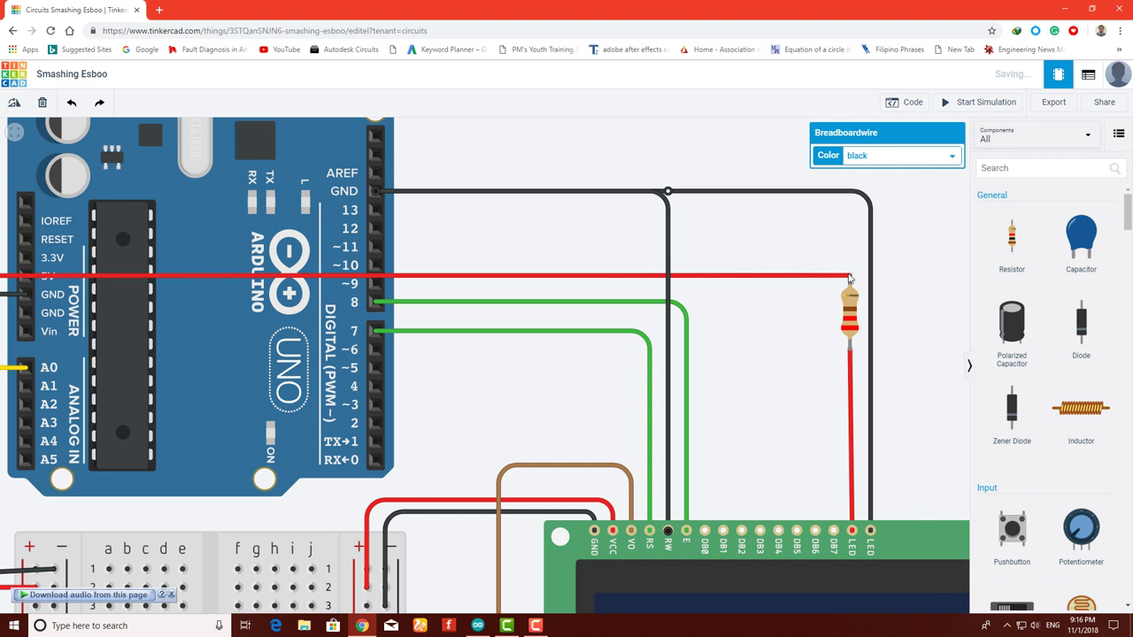
Wire LCD DB4, DB5, DB6, DB7 to Arduino pins 9, 10, 11, 12 with right-angle bends
left_click(778, 530)
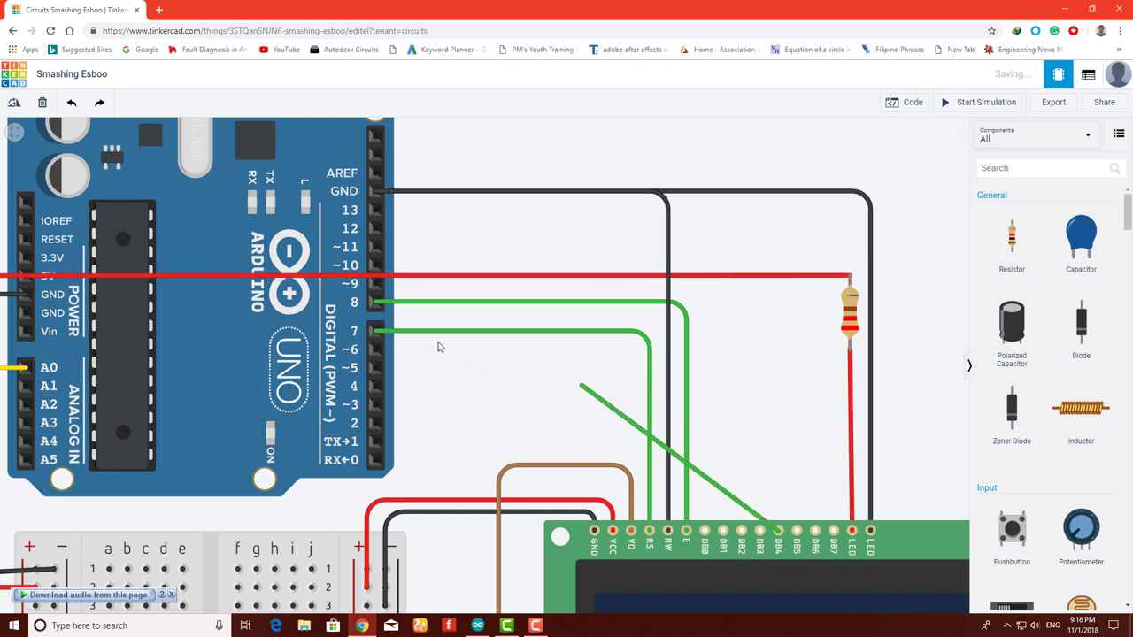
left_click(375, 284)
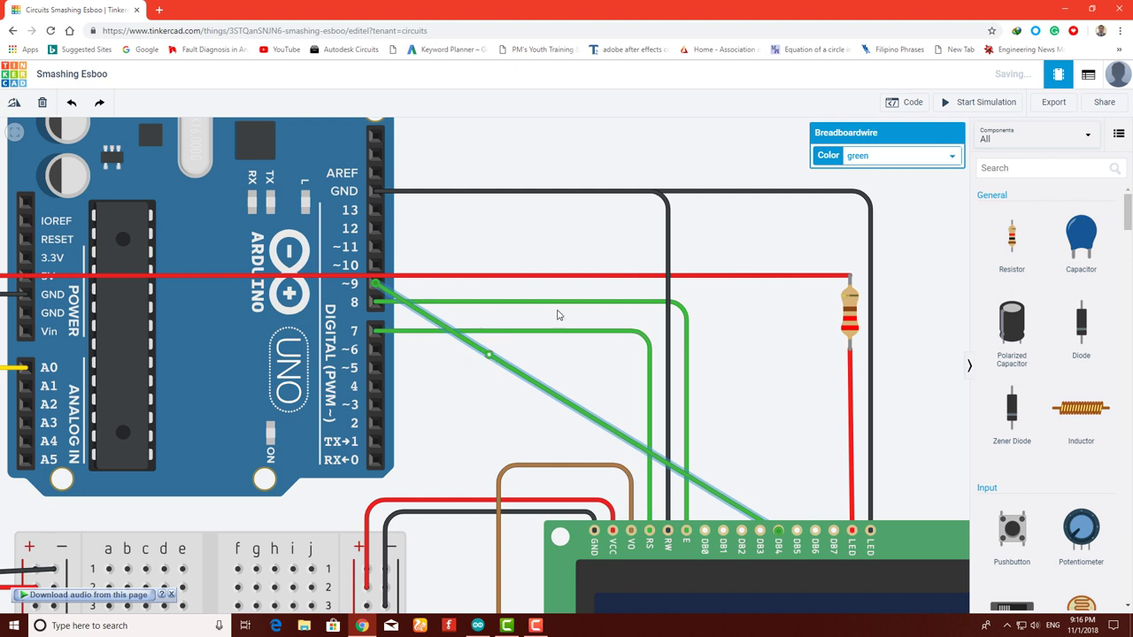
left_click_drag(488, 354, 779, 286)
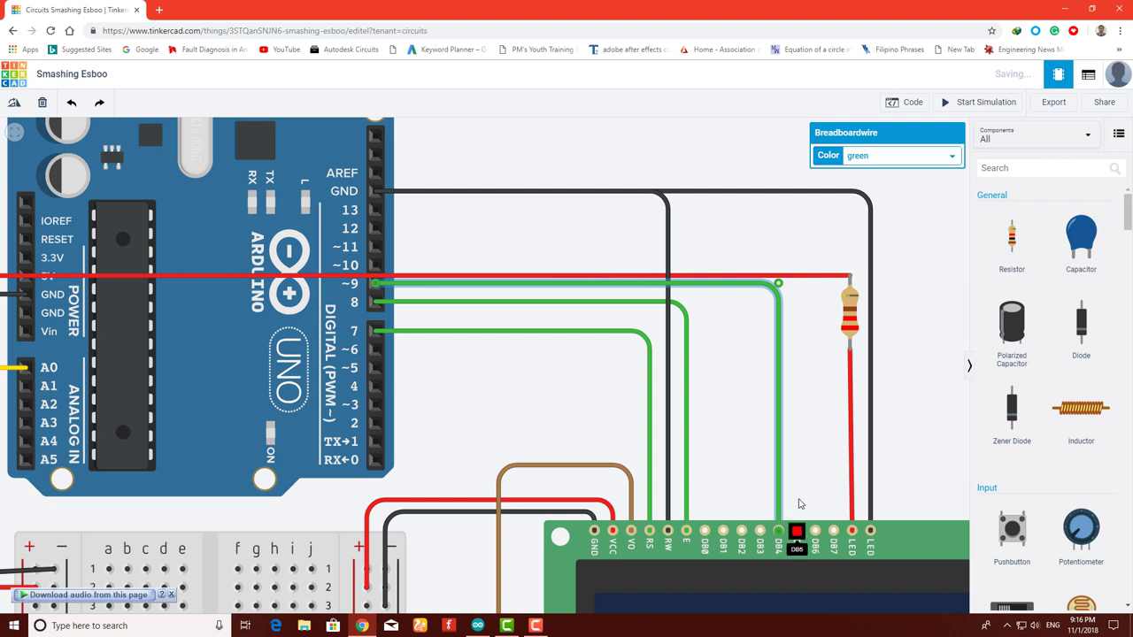
left_click(801, 530)
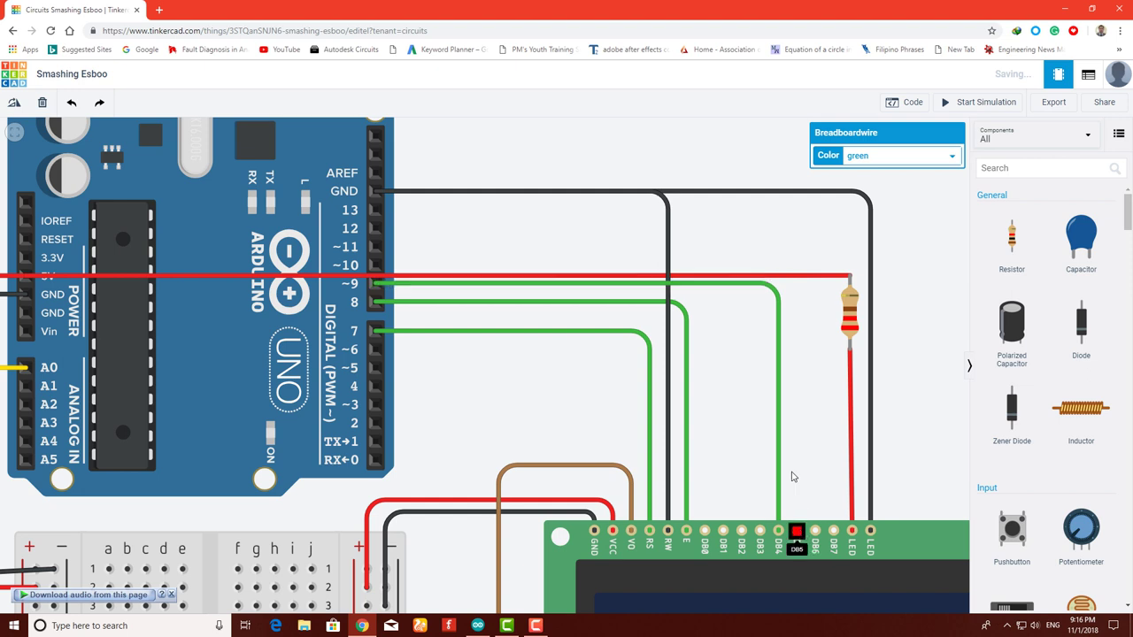
left_click(375, 266)
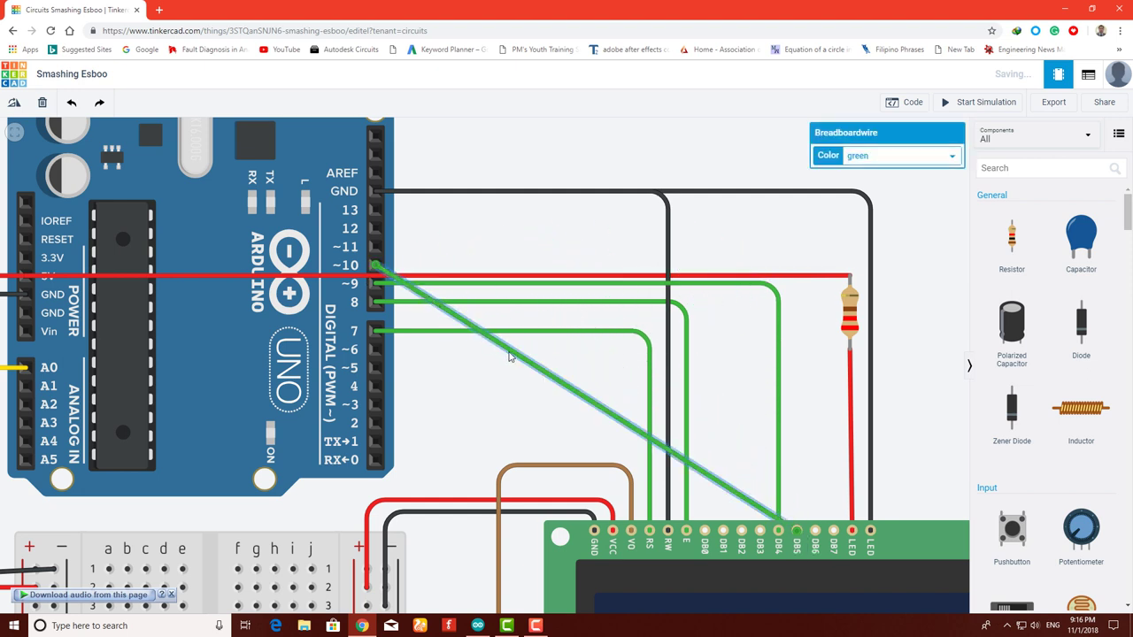
left_click_drag(509, 356, 797, 268)
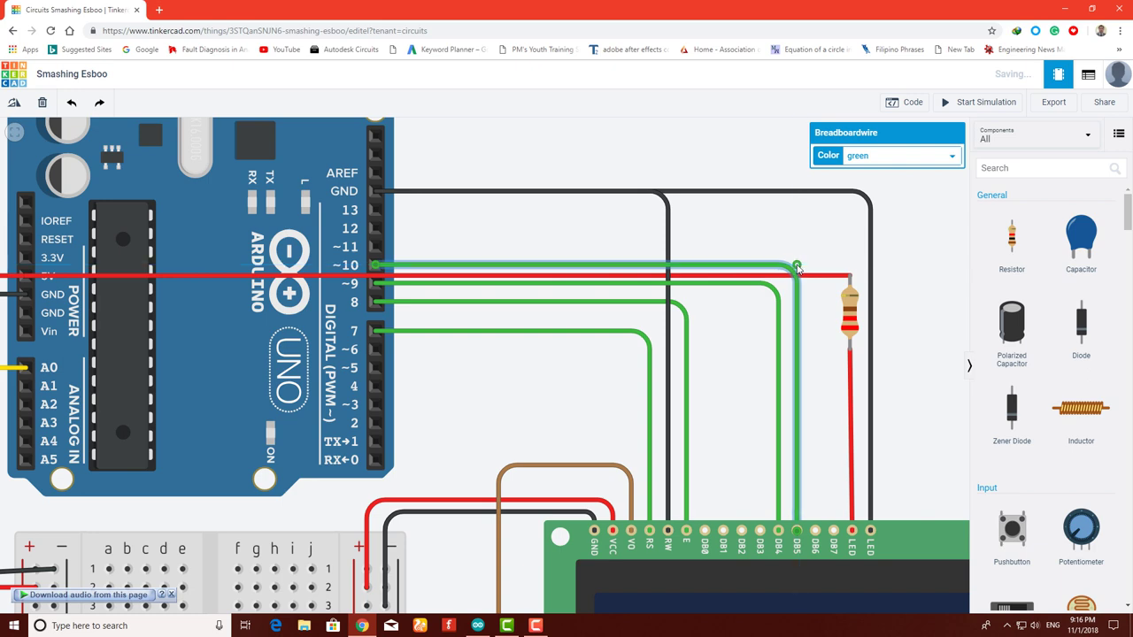
left_click(816, 531)
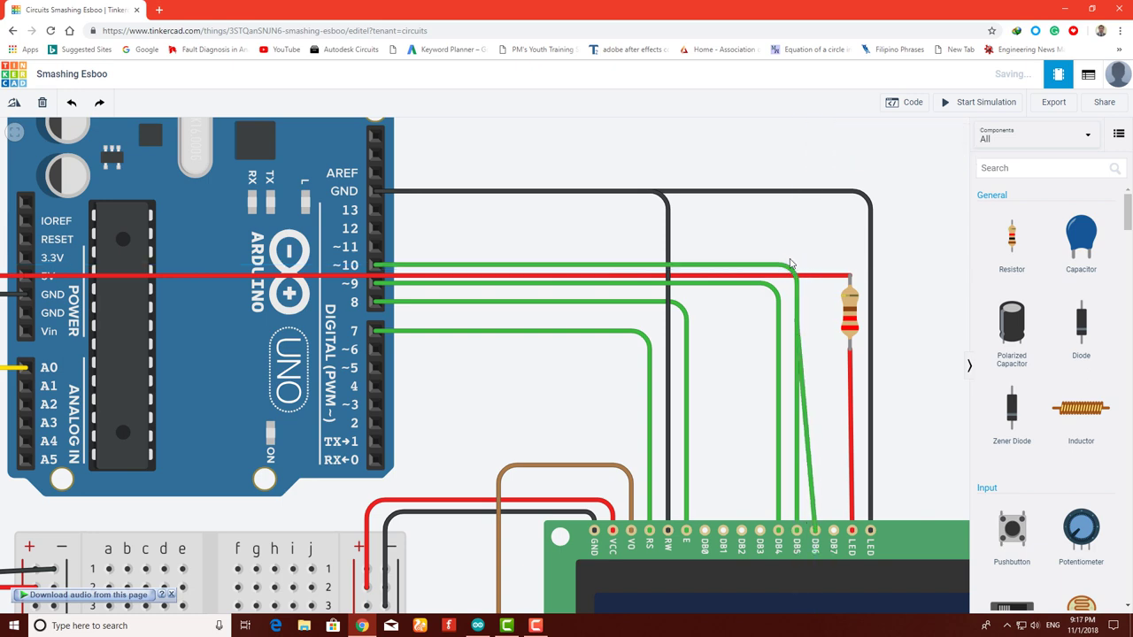
left_click(376, 248)
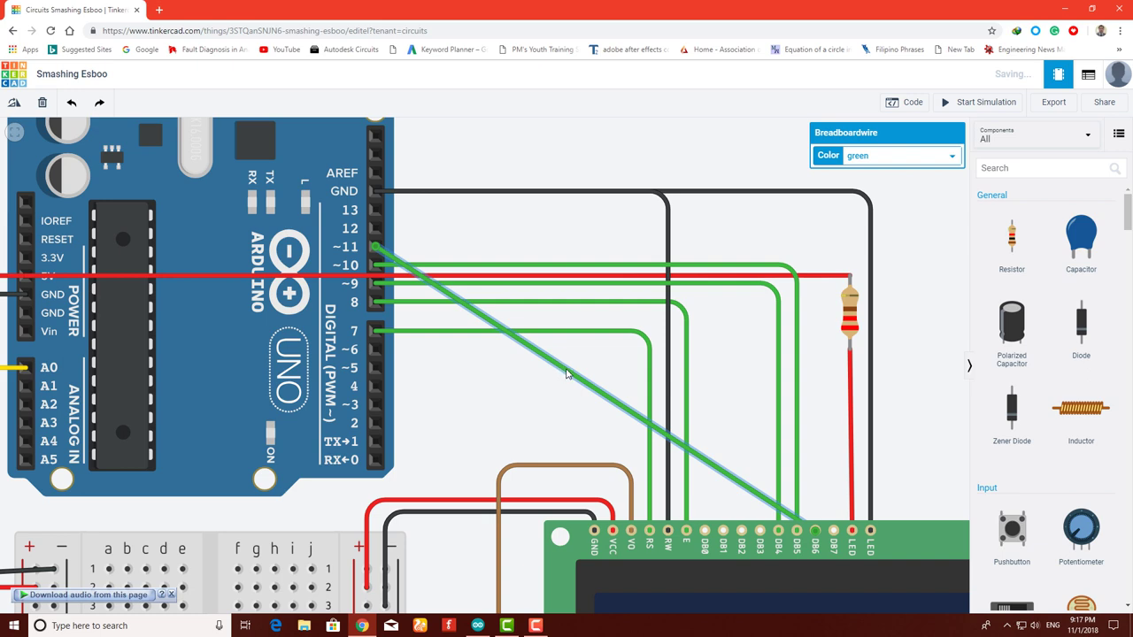
mouse_move(566, 373)
left_mouse_down()
mouse_move(688, 243)
mouse_move(822, 233)
mouse_move(818, 250)
left_mouse_up()
left_click(832, 530)
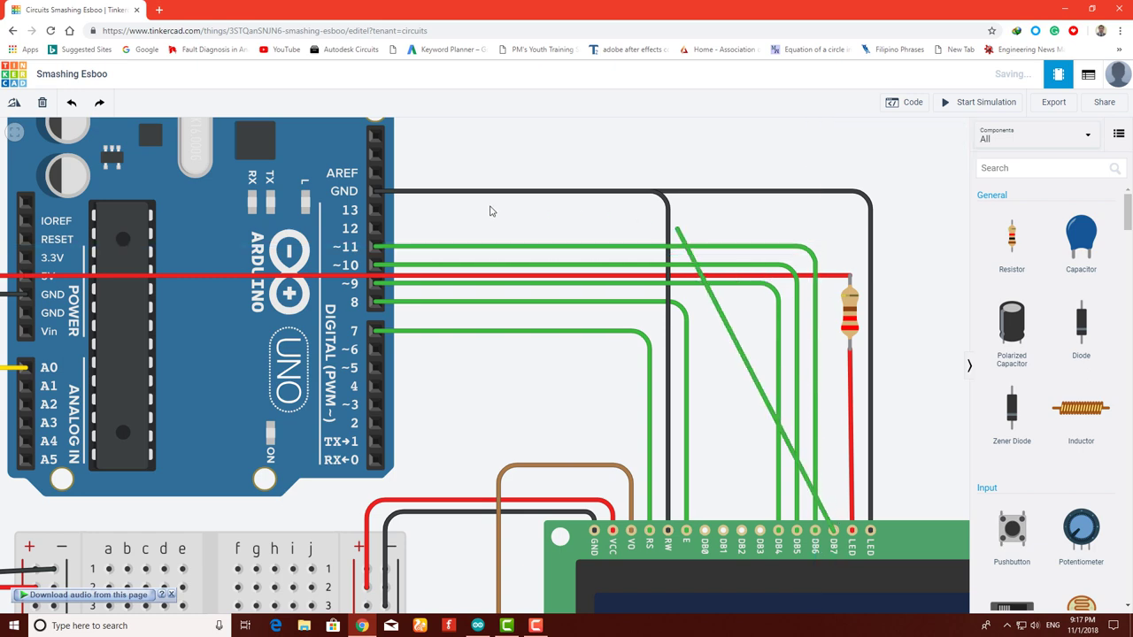
left_click(375, 229)
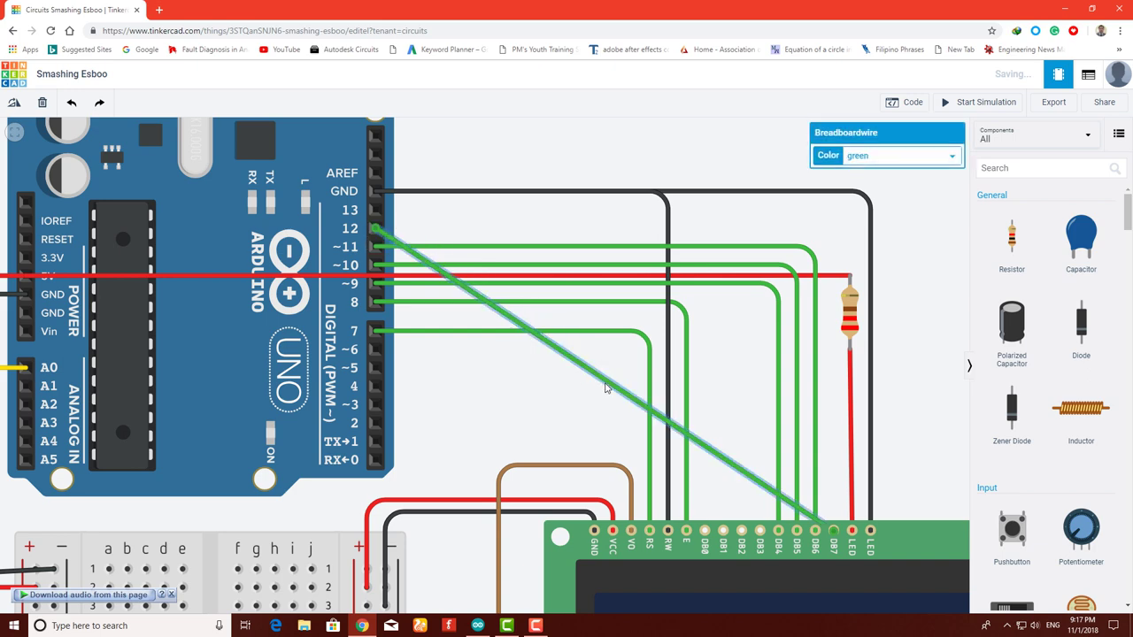
left_click_drag(607, 386, 833, 233)
Reroute the red 5V wire over the top of the board and raise the 220 Ω resistor
left_click(850, 309)
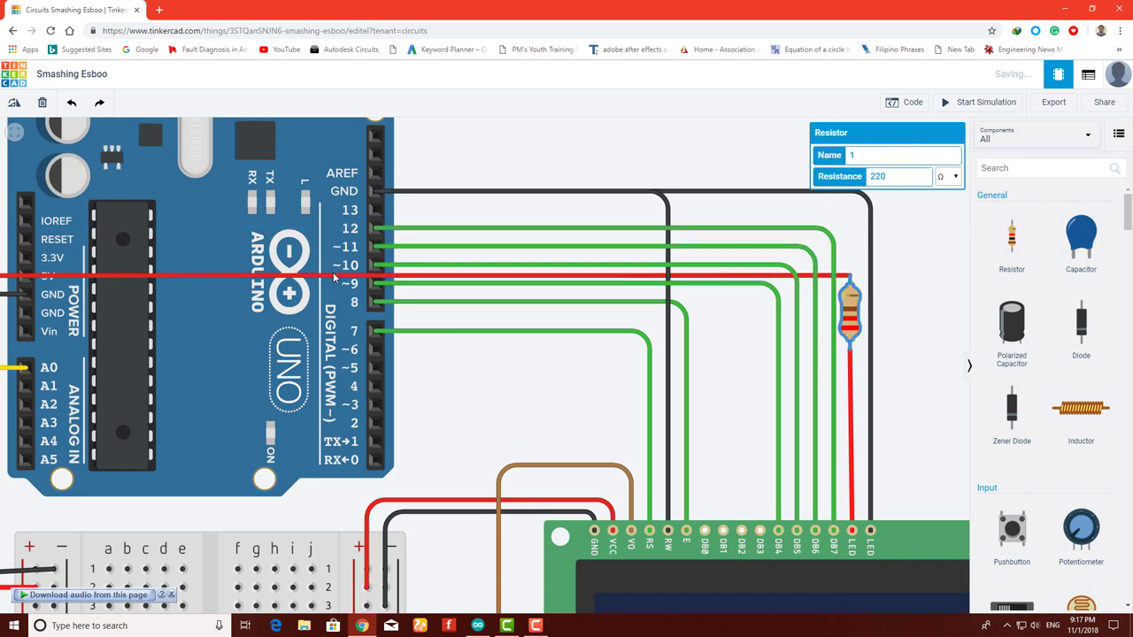
left_click(390, 276)
left_click_drag(389, 276, 620, 137)
left_click_drag(356, 148, 446, 138)
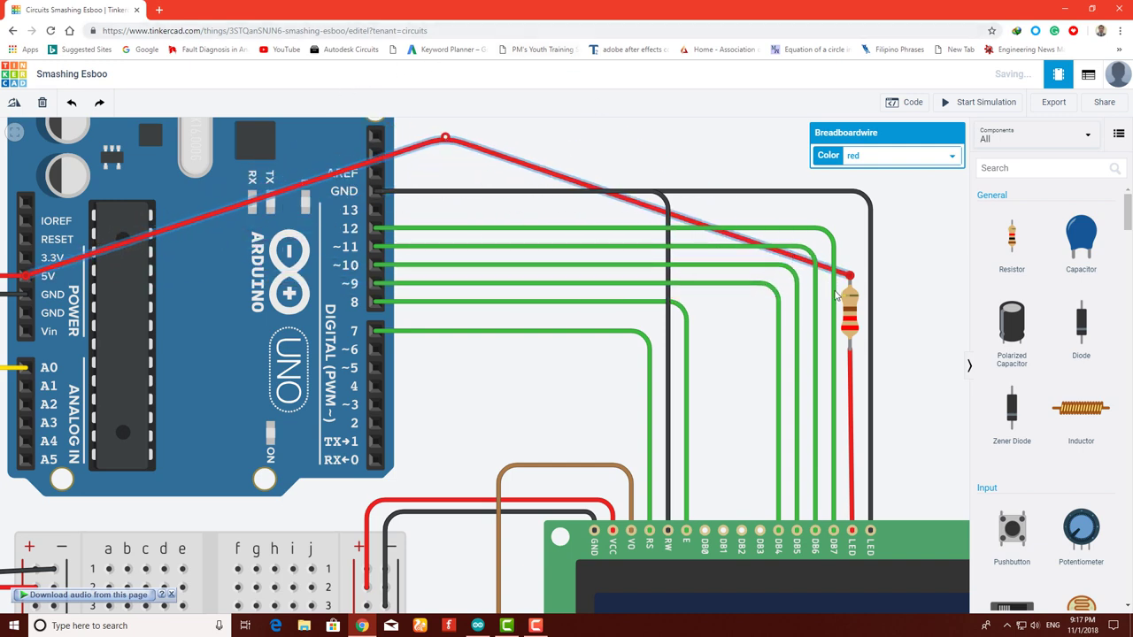
left_click_drag(842, 301, 852, 240)
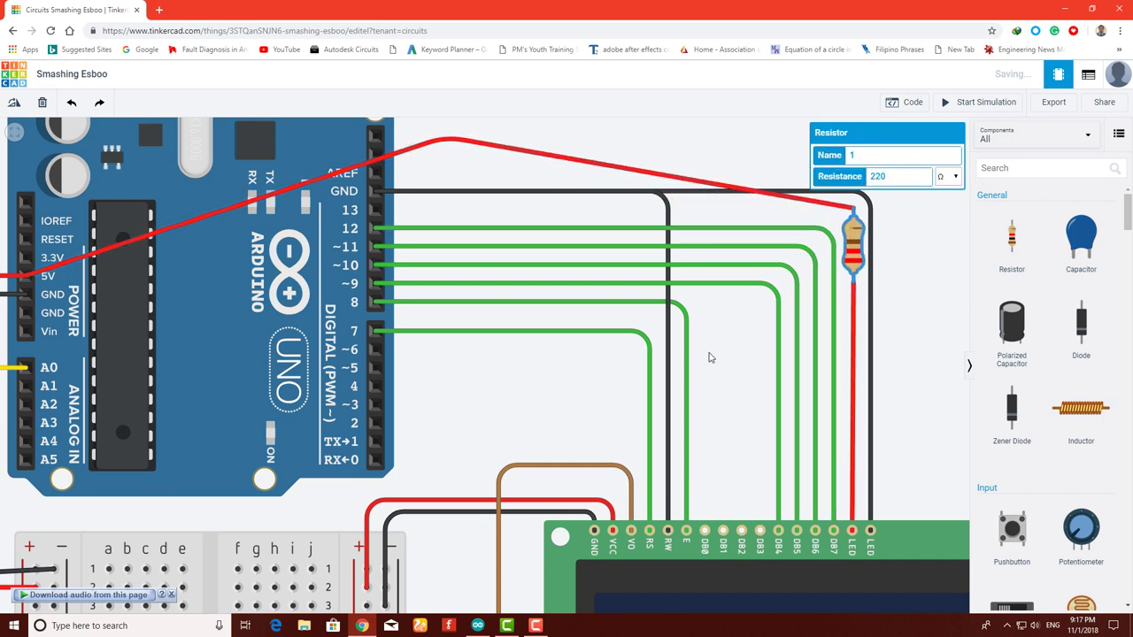
Colour the pin 7 wire blue, pin 9 orange and pin 10 purple
left_click(649, 391)
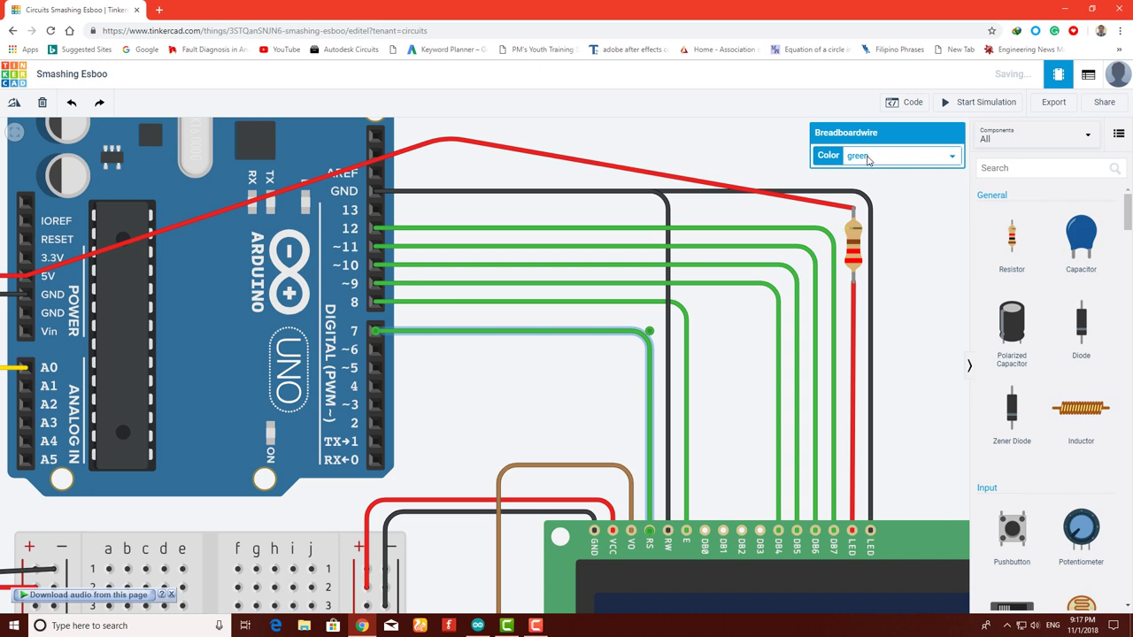
left_click(872, 158)
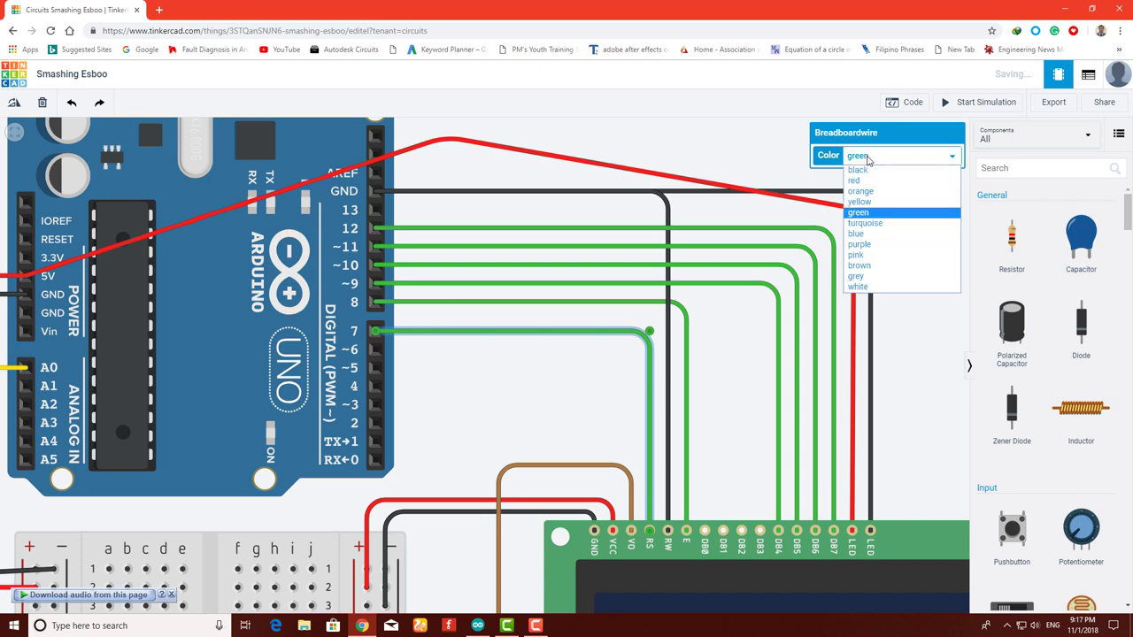
left_click(857, 233)
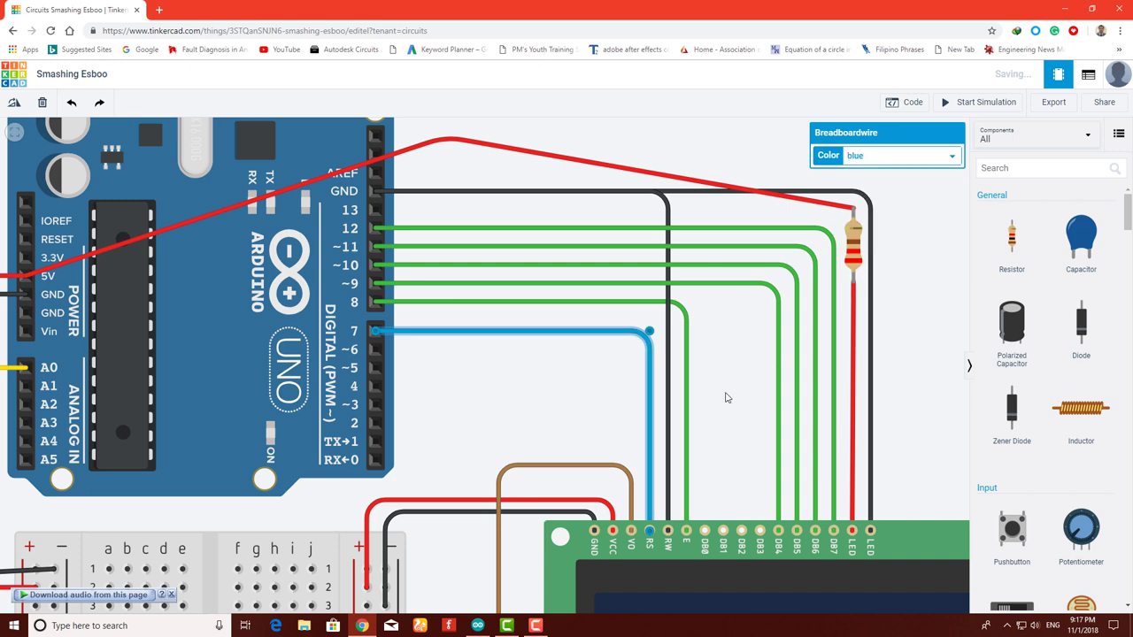
left_click(778, 423)
left_click(889, 157)
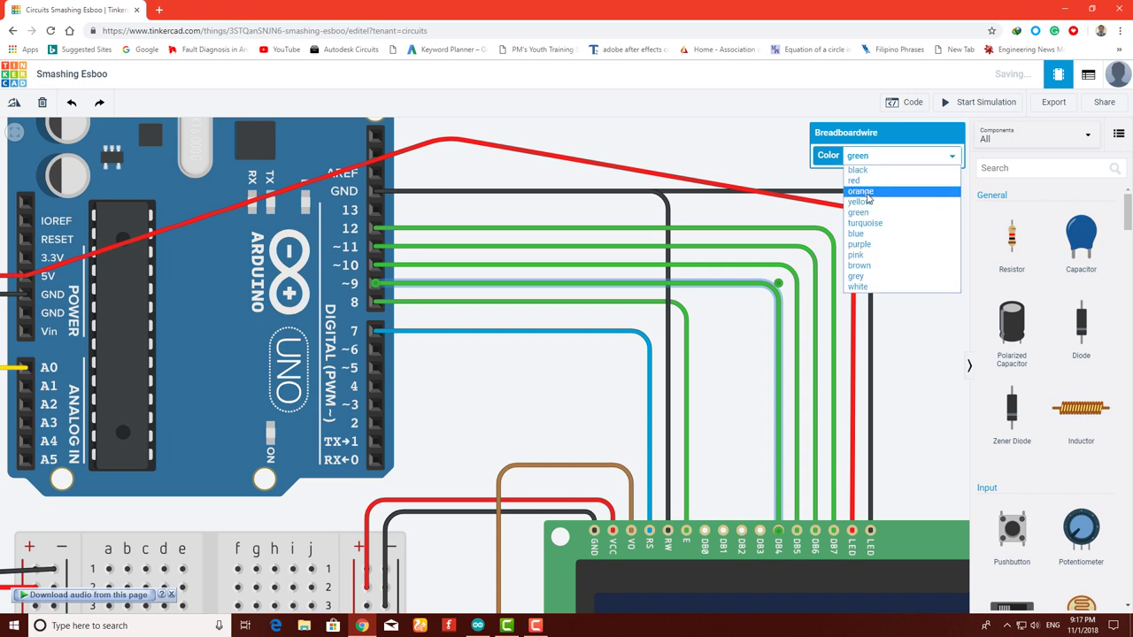
left_click(861, 191)
left_click(797, 352)
left_click(881, 157)
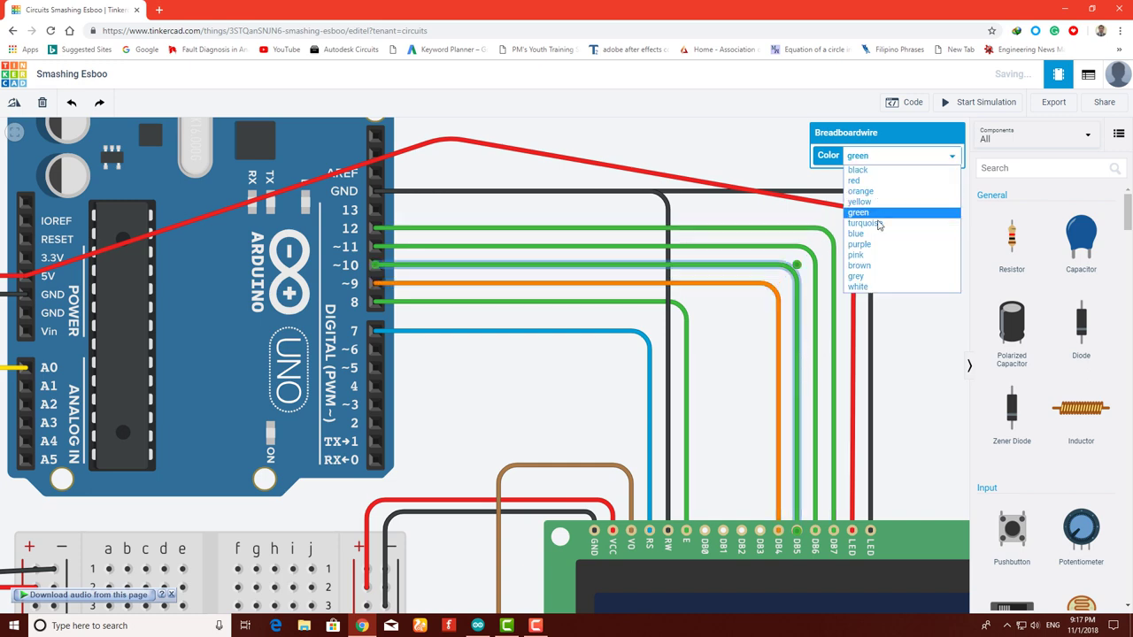
left_click(868, 271)
left_click(867, 157)
left_click(865, 247)
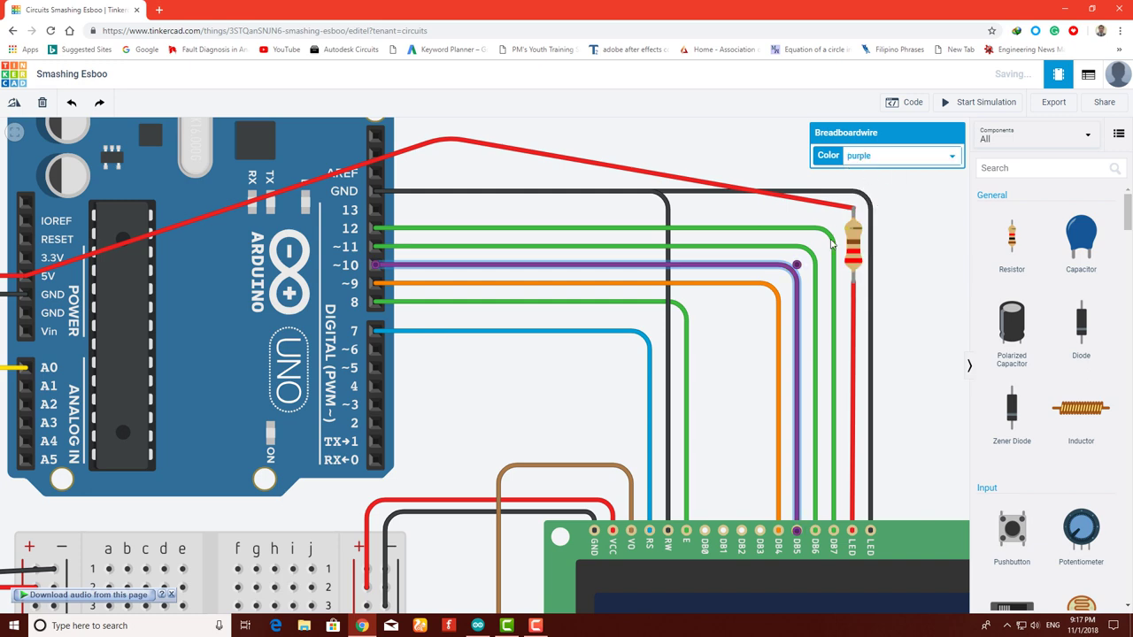
Colour the pin 11 wire grey and the pin 12 wire turquoise
left_click(816, 314)
left_click(878, 160)
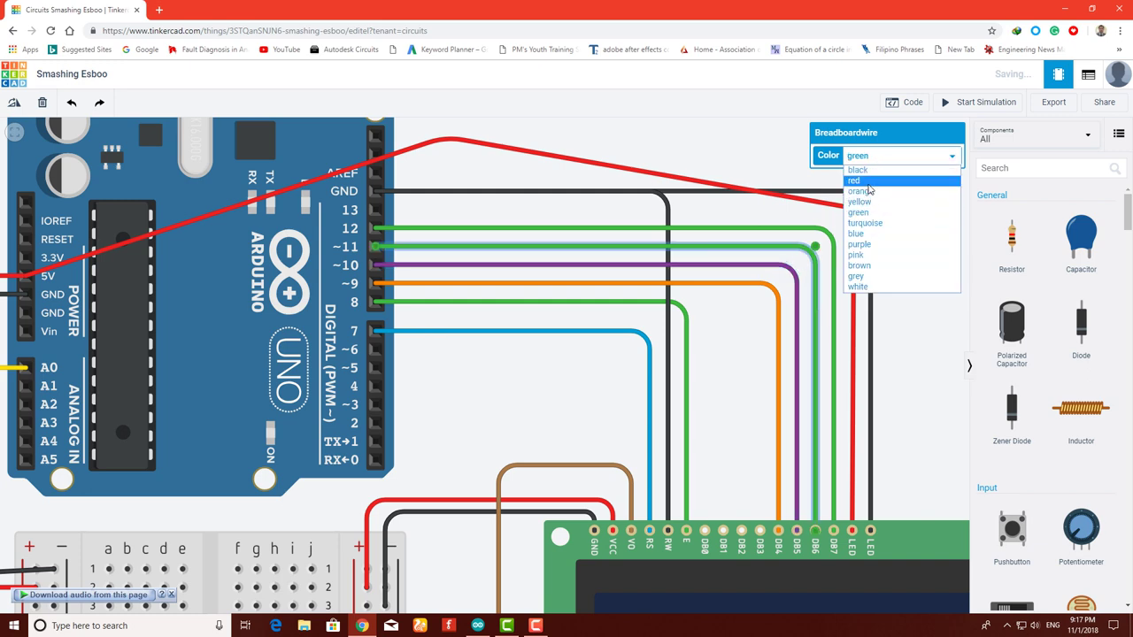
left_click(852, 245)
left_click(864, 160)
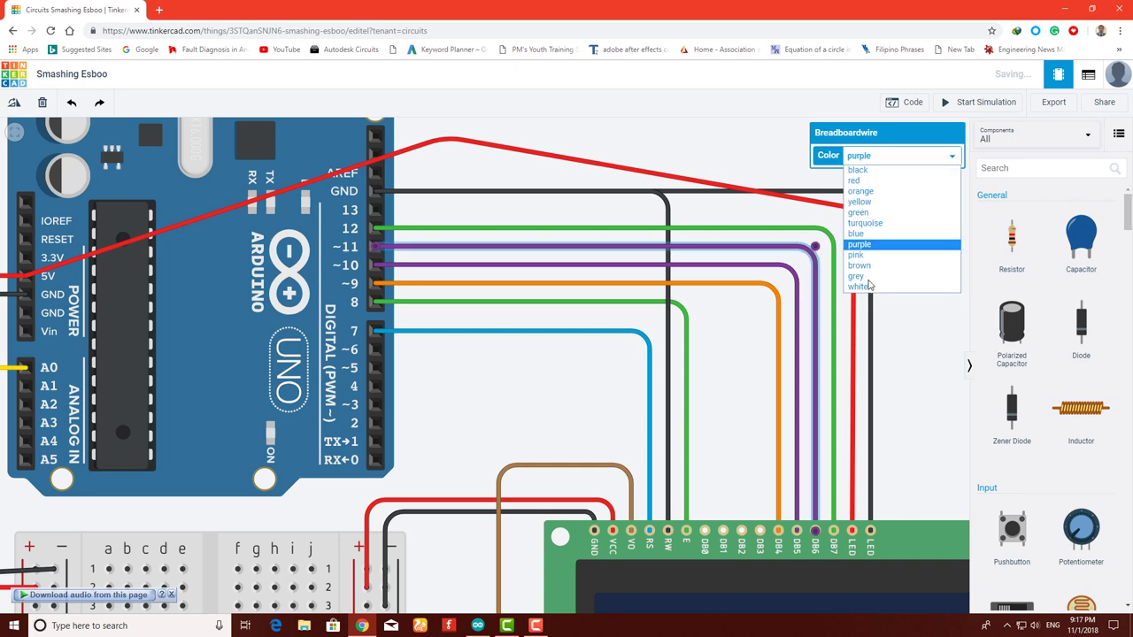
left_click(873, 288)
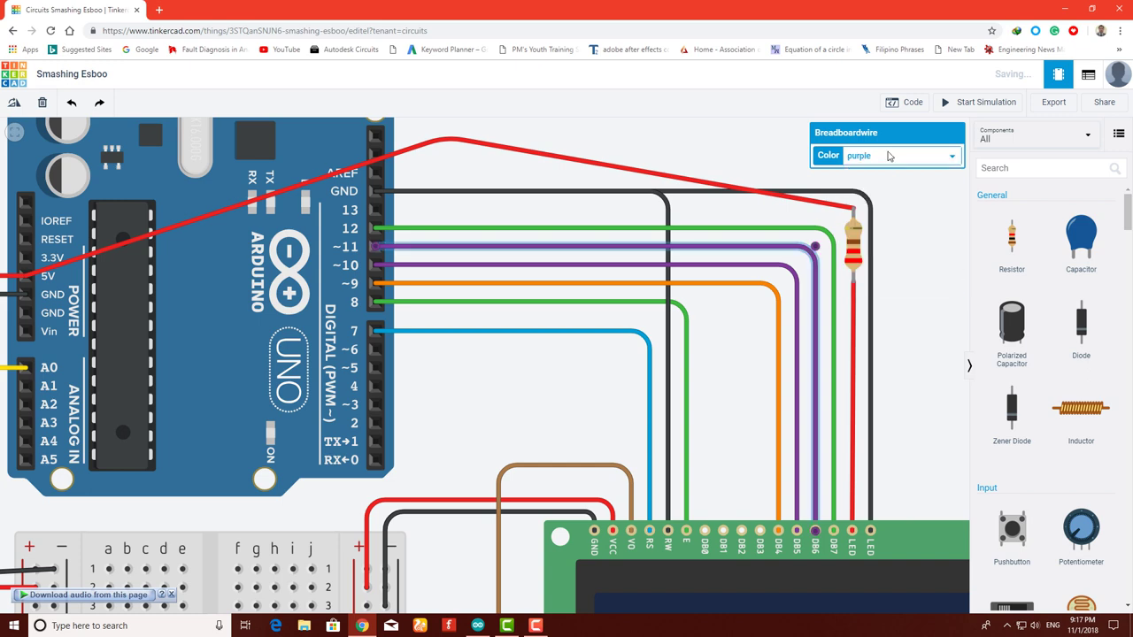
left_click(834, 292)
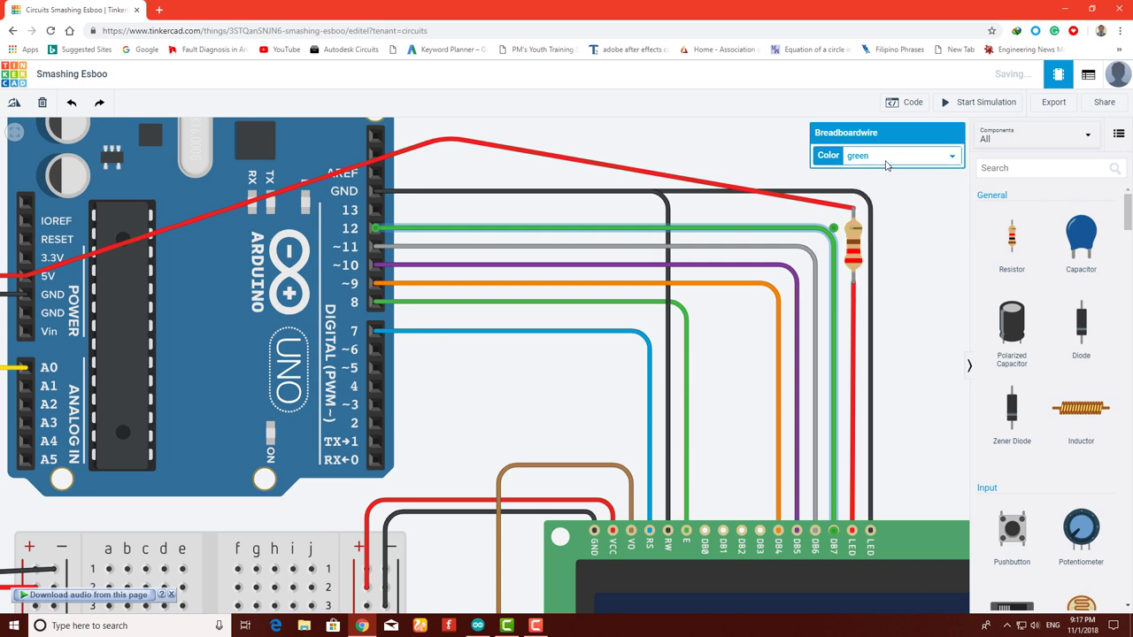
left_click(886, 163)
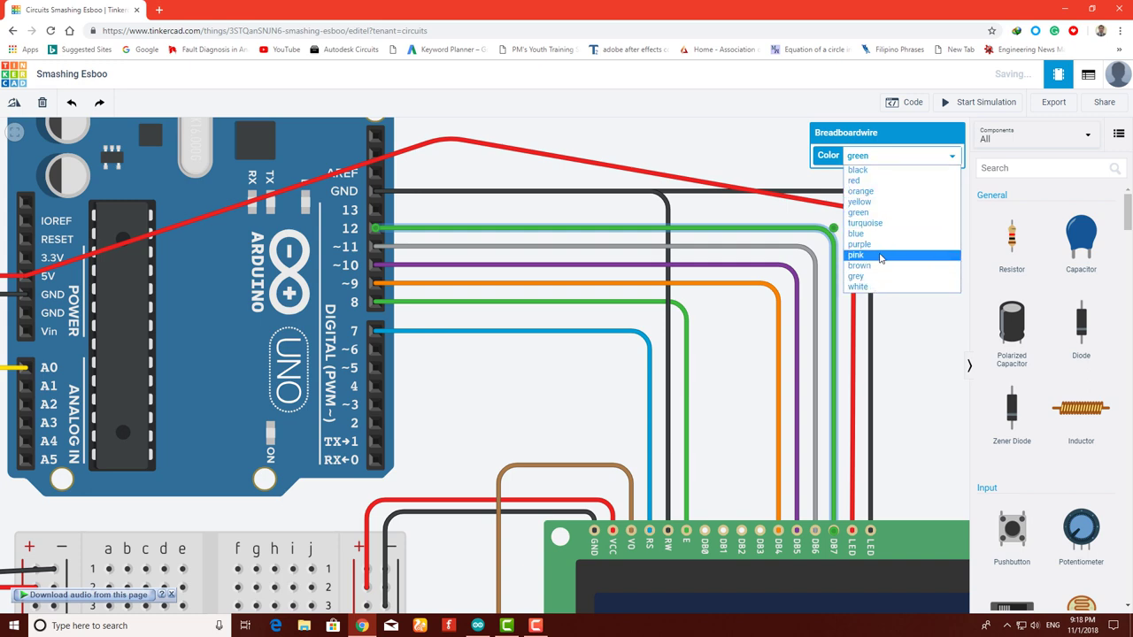
left_click(879, 223)
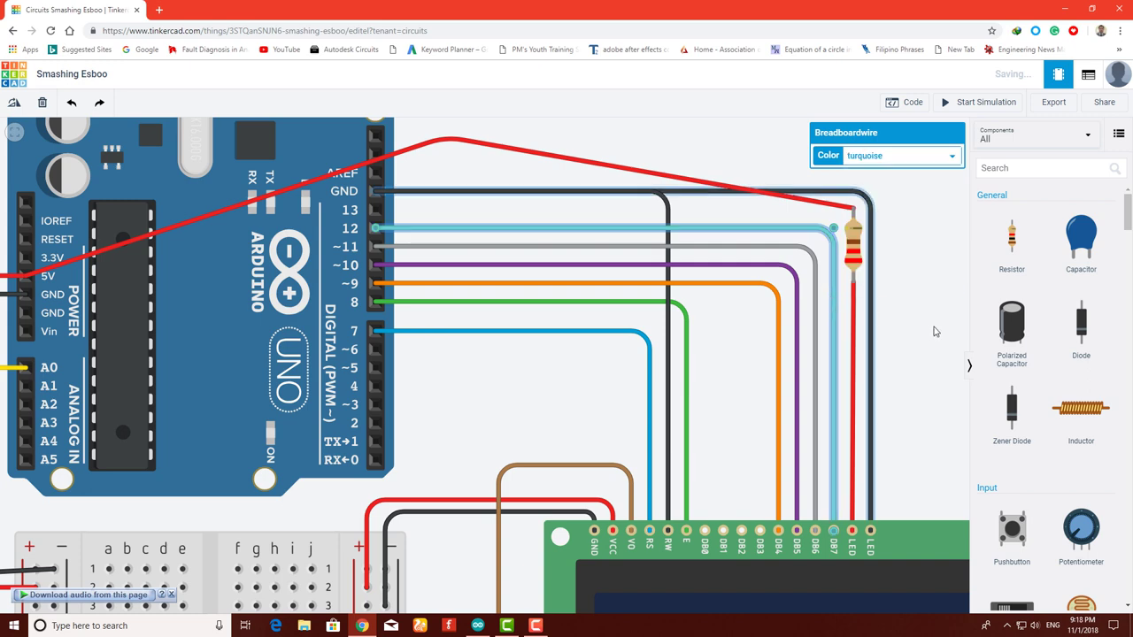
left_click(700, 339)
scroll(700, 339, "down", 2)
scroll(700, 362, "down", 2)
left_click_drag(622, 374, 630, 298)
scroll(593, 387, "down", 2)
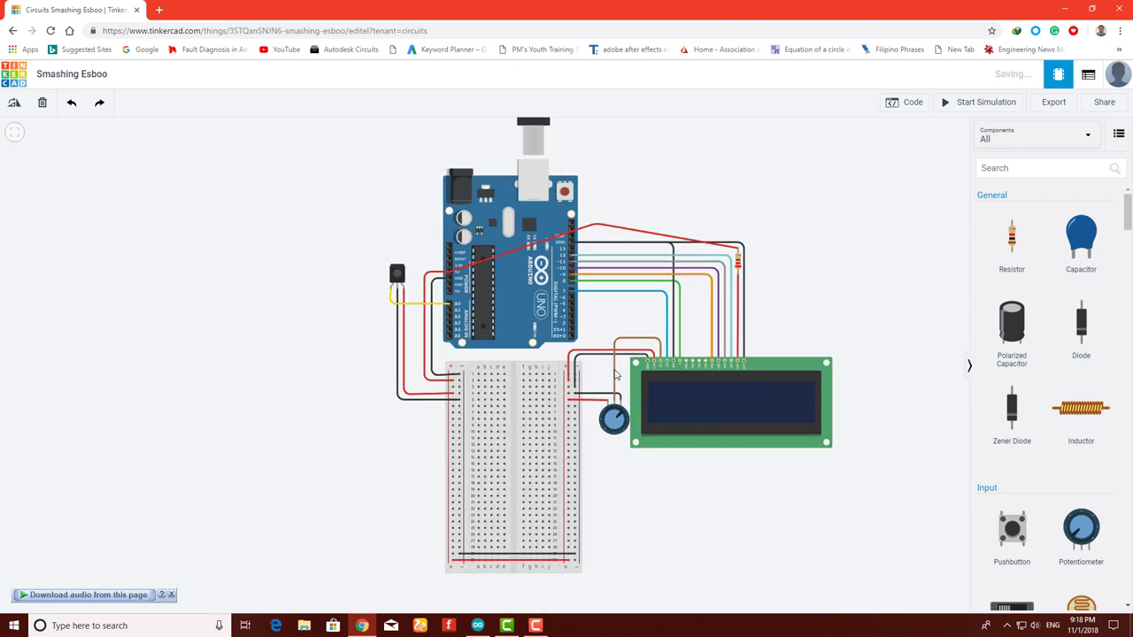
scroll(668, 301, "up", 4)
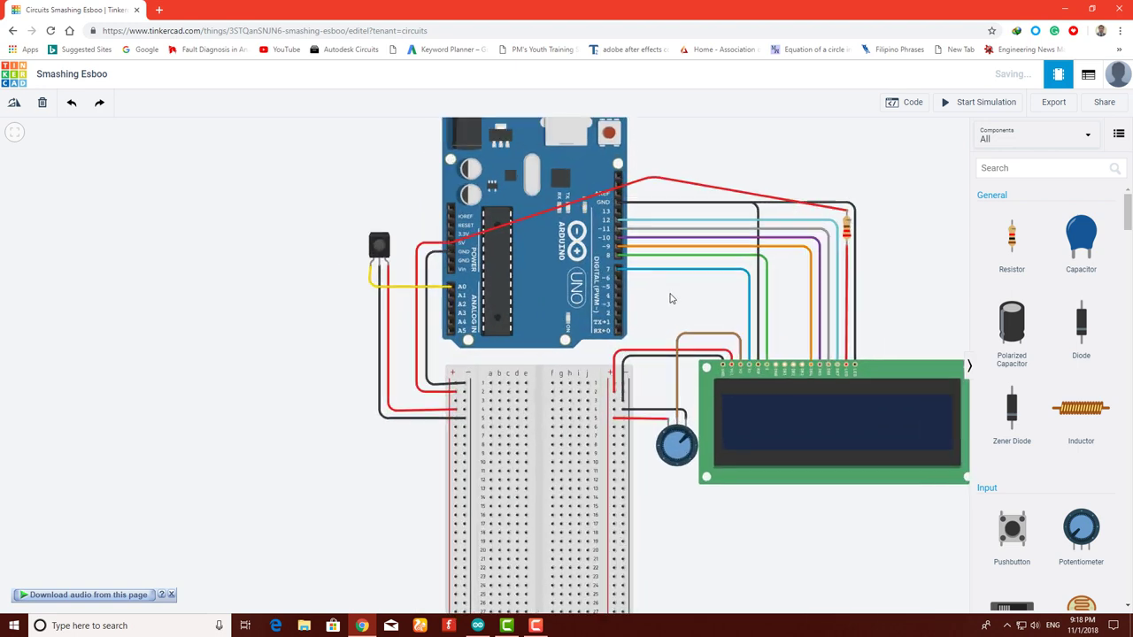
scroll(668, 305, "up", 5)
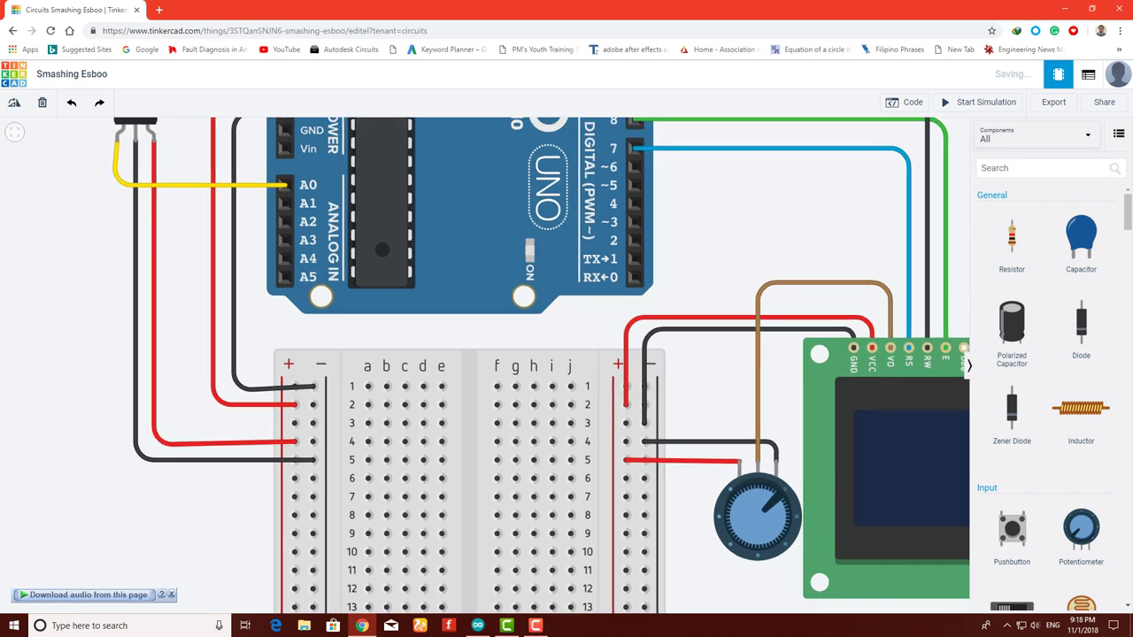
left_click(1005, 168)
type("real")
key("BackSpace")
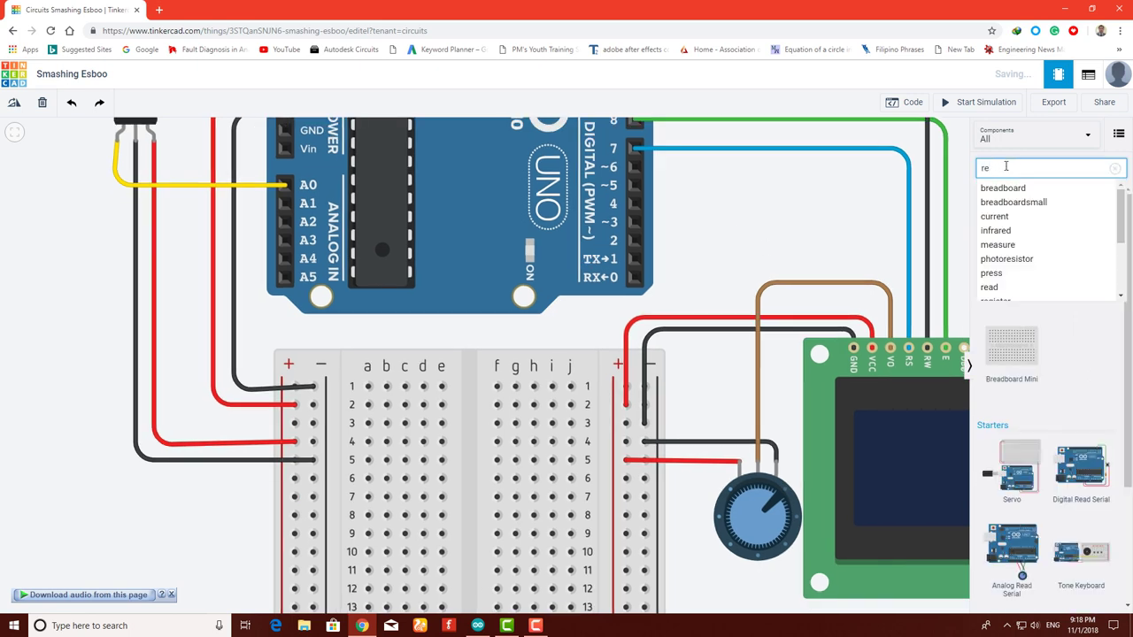
type("lay")
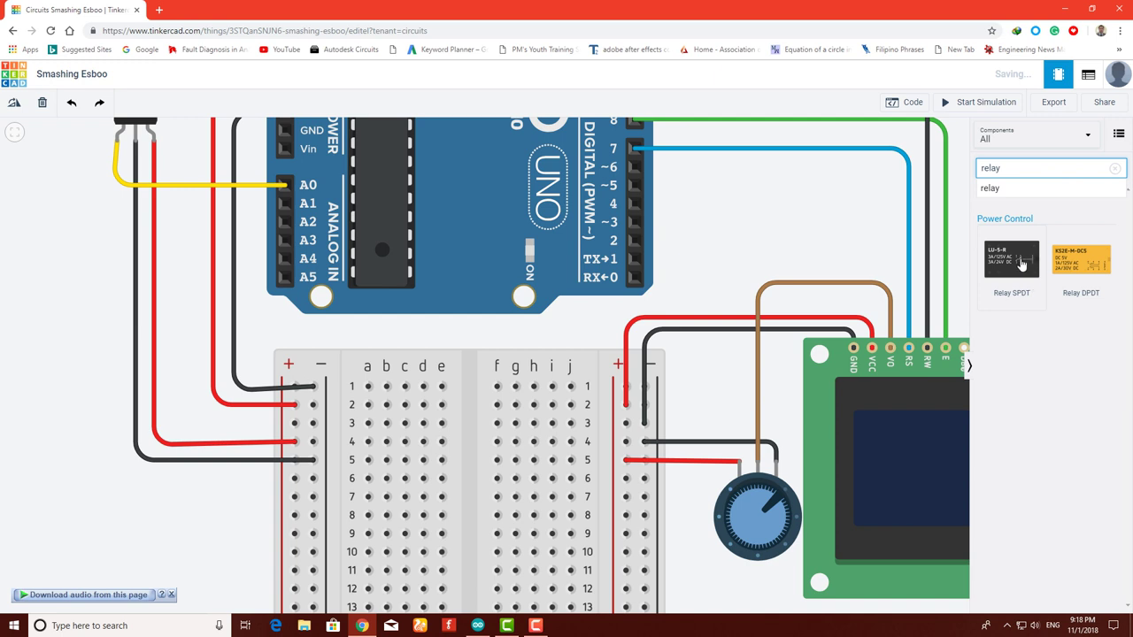
left_click(1012, 274)
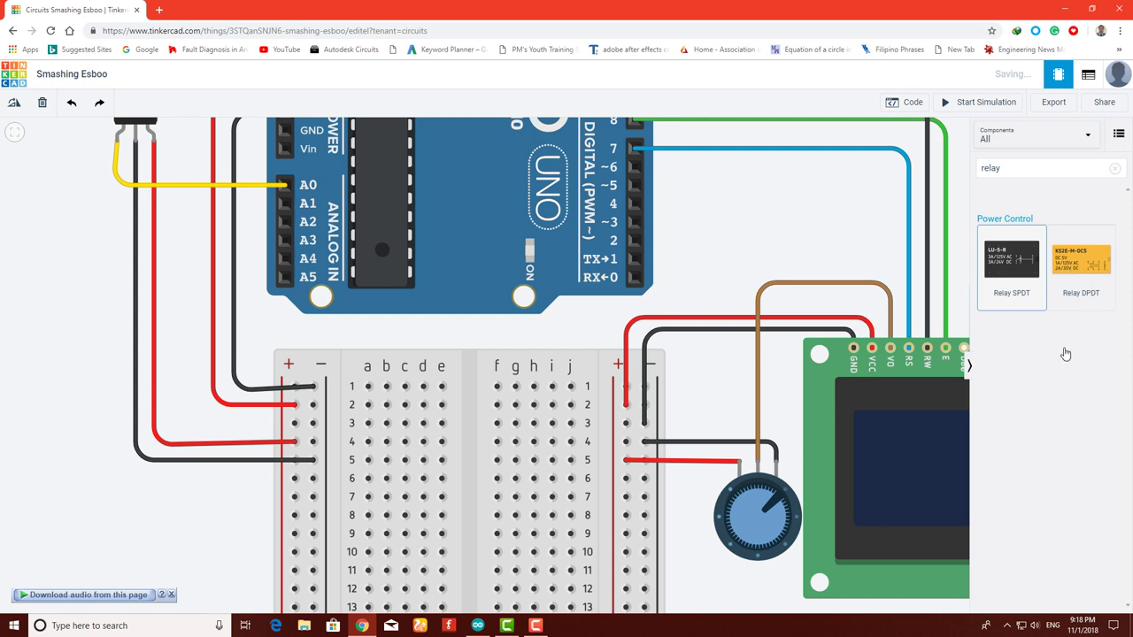
left_click(1081, 278)
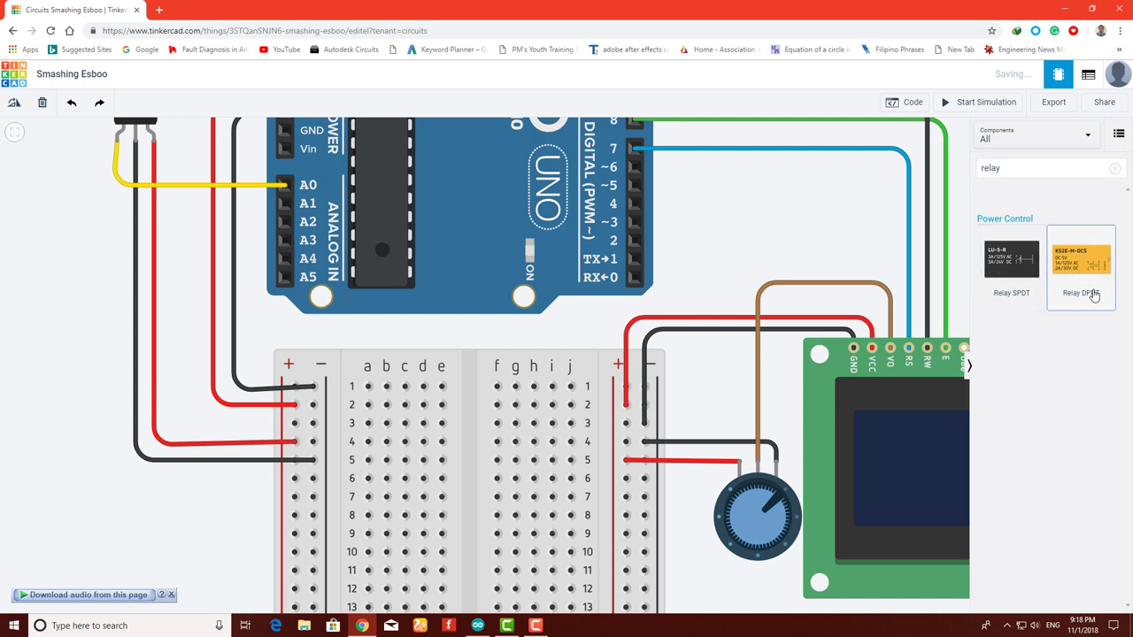
left_click_drag(1095, 294, 616, 238)
left_click_drag(838, 241, 749, 243)
key("Delete")
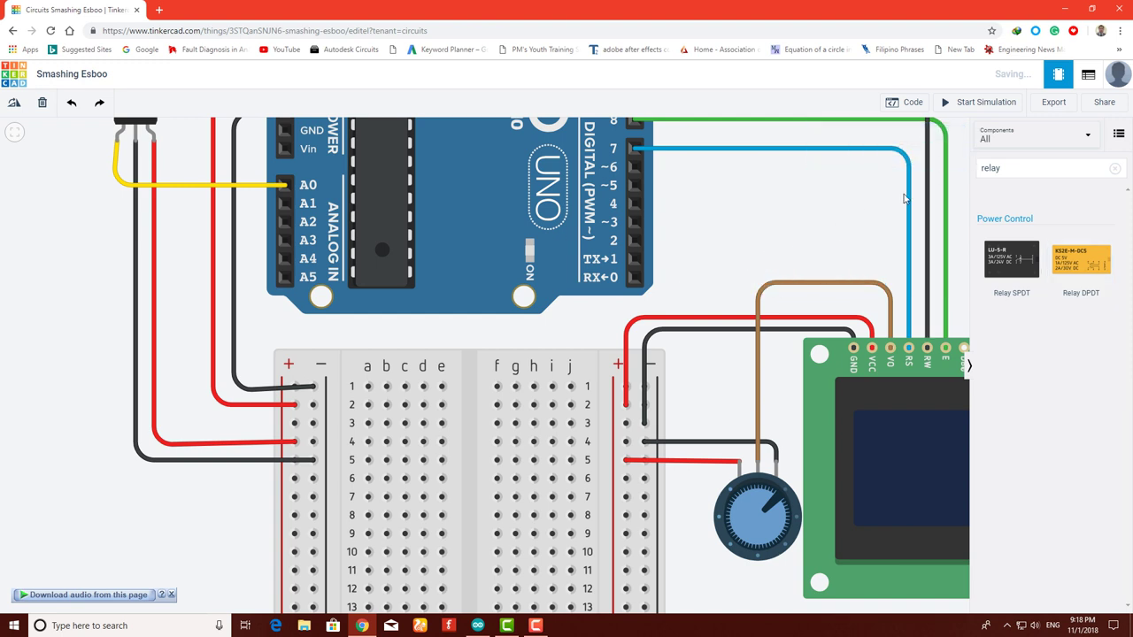
Filter components to Basic and place four red LEDs beside the Arduino
left_click(989, 139)
left_click(1002, 173)
left_click(1062, 138)
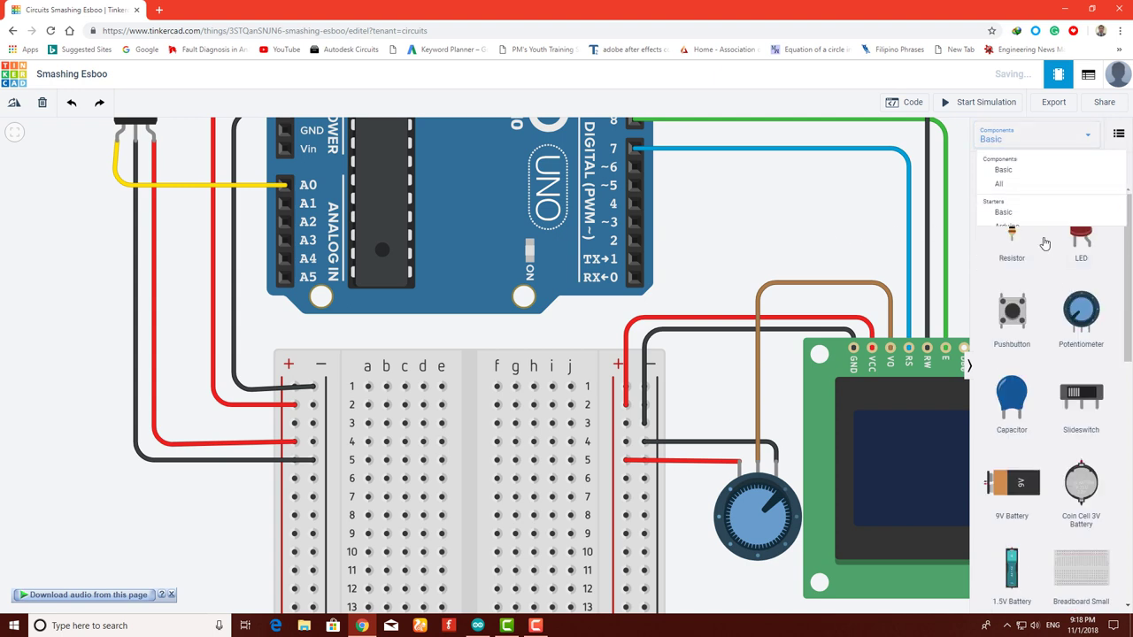
left_click(1060, 244)
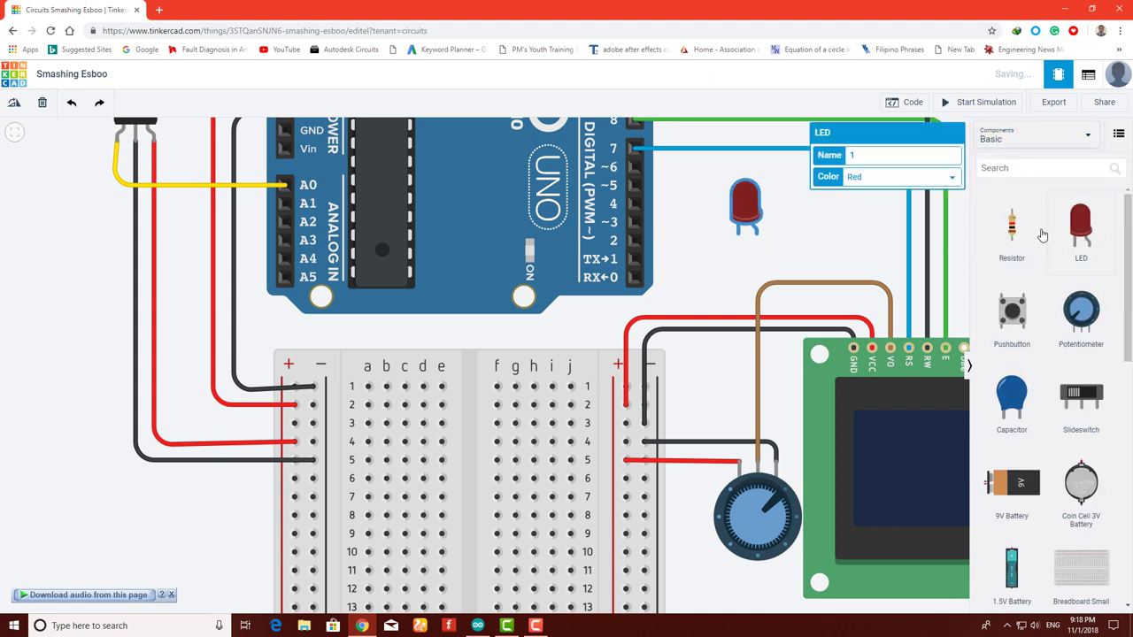
left_click(1080, 231)
left_click(811, 203)
left_click(1080, 230)
left_click(936, 199)
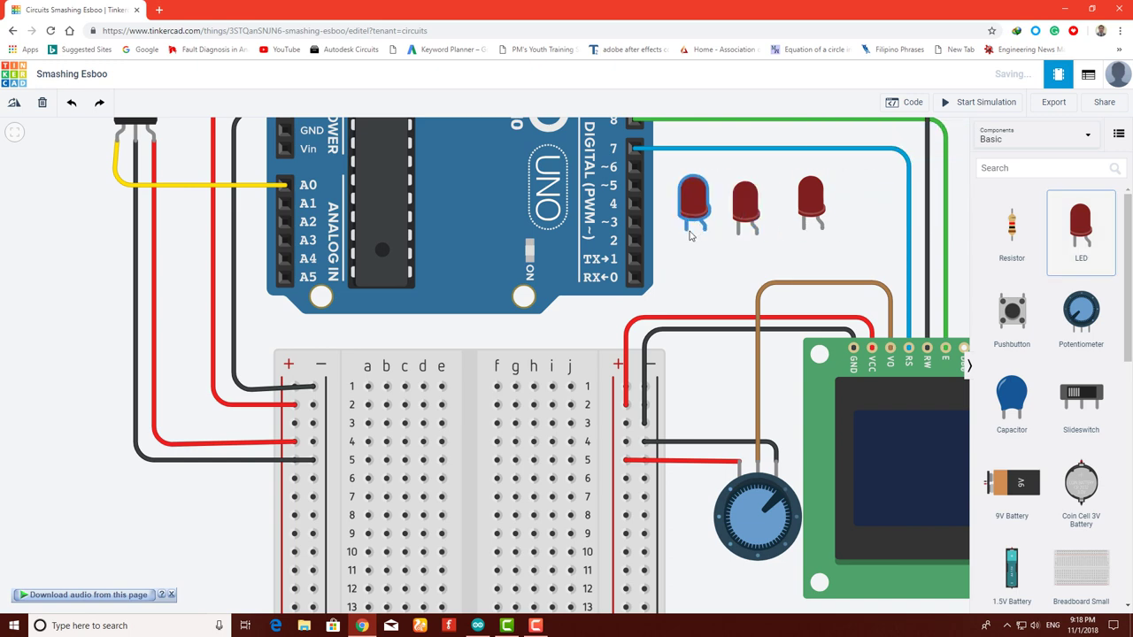
left_click(690, 205)
left_click(1080, 230)
left_click(720, 274)
Place four resistors next to the LEDs
left_click(1011, 231)
left_click(852, 237)
left_click(1012, 232)
left_click(873, 232)
left_click(1012, 232)
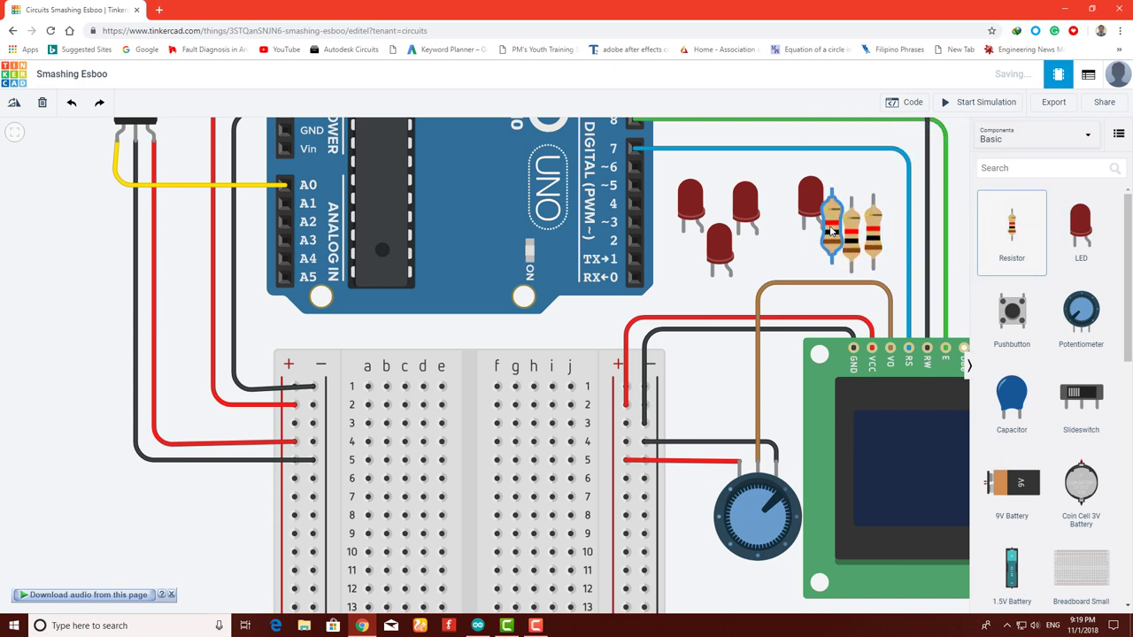
left_click(823, 232)
left_click(1011, 232)
left_click(821, 236)
Set the first resistor's resistance to 220 Ω
left_click(916, 175)
key("BackSpace")
type("232")
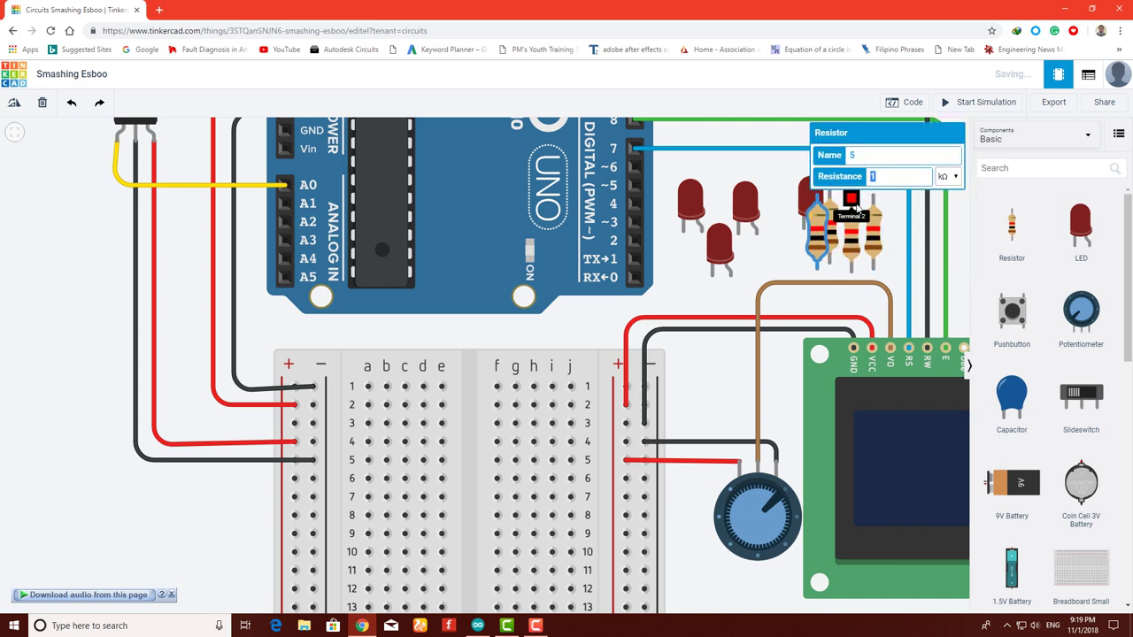
key("BackSpace")
key("BackSpace")
key("BackSpace")
type("220")
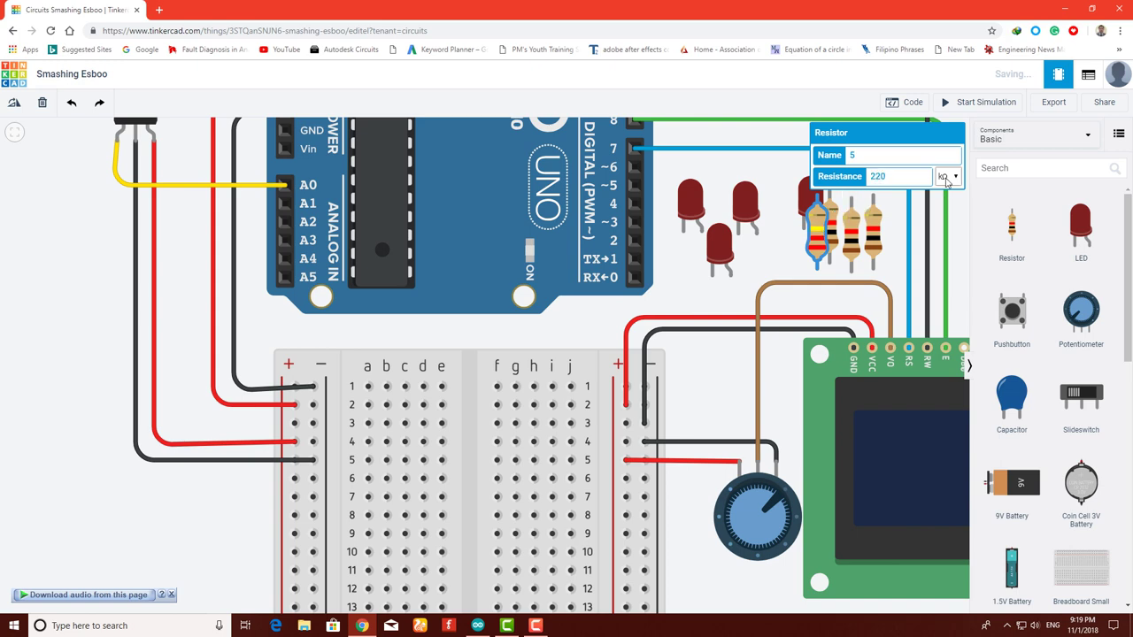
left_click(947, 176)
left_click(940, 234)
Set the rightmost resistor (resistor 3) to 220 Ω
left_click(873, 232)
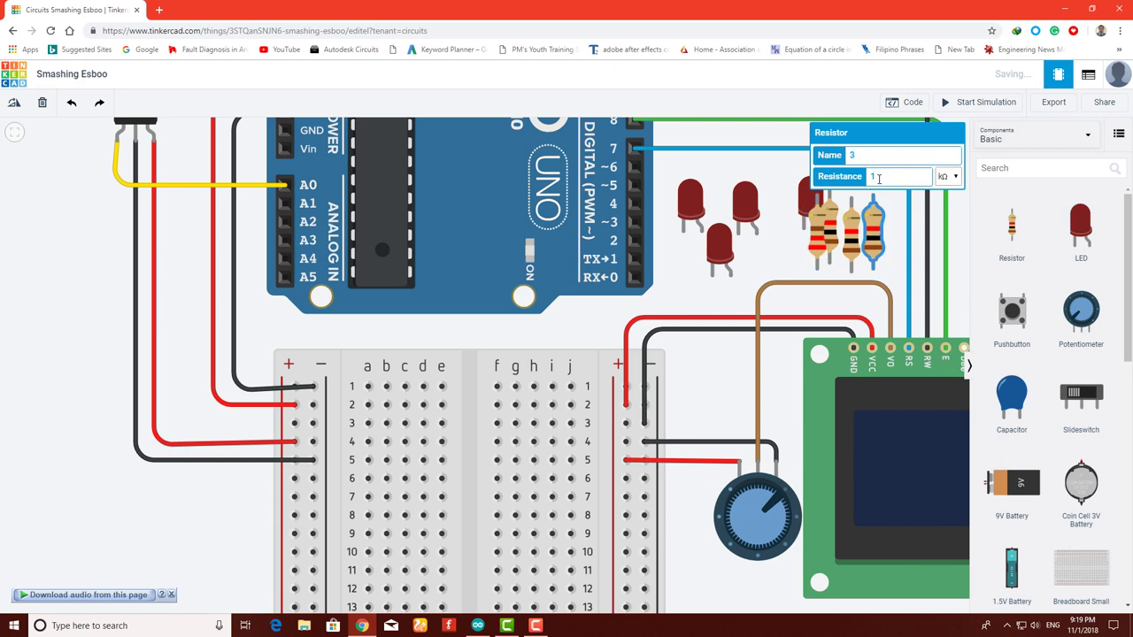
type("220")
key("BackSpace")
key("BackSpace")
key("BackSpace")
type("220")
left_click(943, 177)
left_click(940, 226)
Change resistor 2's resistance to 220 Ω
left_click(853, 227)
left_click(824, 177)
type("200")
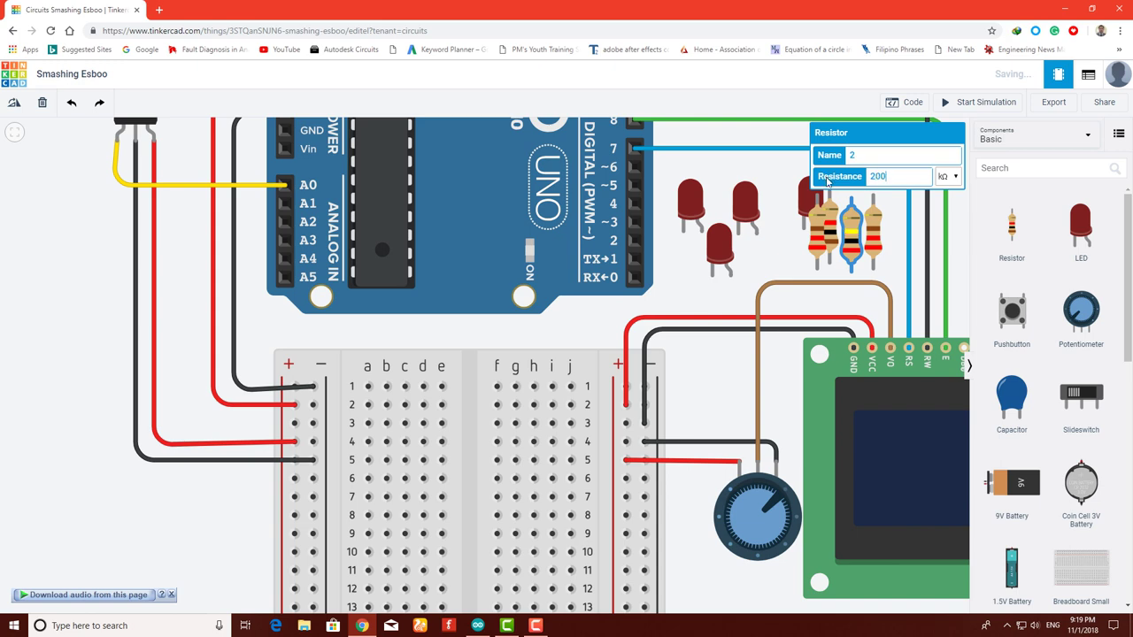
key("BackSpace")
key("BackSpace")
type("20")
left_click(947, 177)
left_click(946, 196)
Check resistors 2 and 3, then set resistor 4 to 220 Ω
left_click(872, 232)
left_click(855, 228)
left_click(876, 225)
left_click(837, 221)
double_click(876, 175)
type("220")
left_click(945, 177)
left_click(945, 232)
left_click(757, 236)
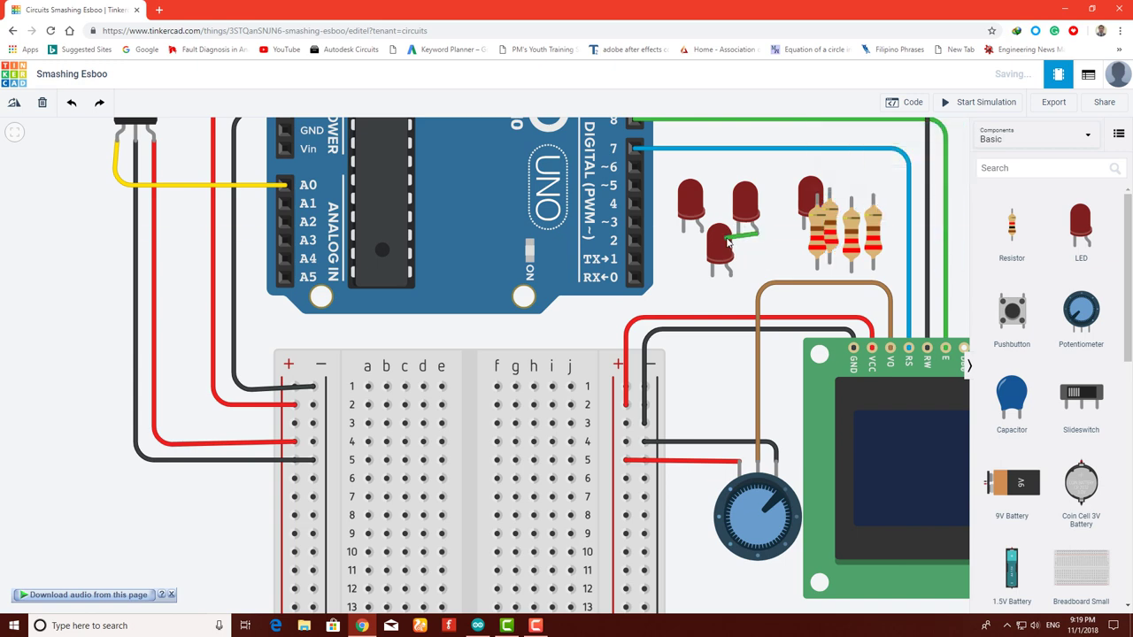
key("Escape")
Place LED 4 on the breadboard around rows 5–7, lying horizontally
left_click_drag(727, 241, 455, 455)
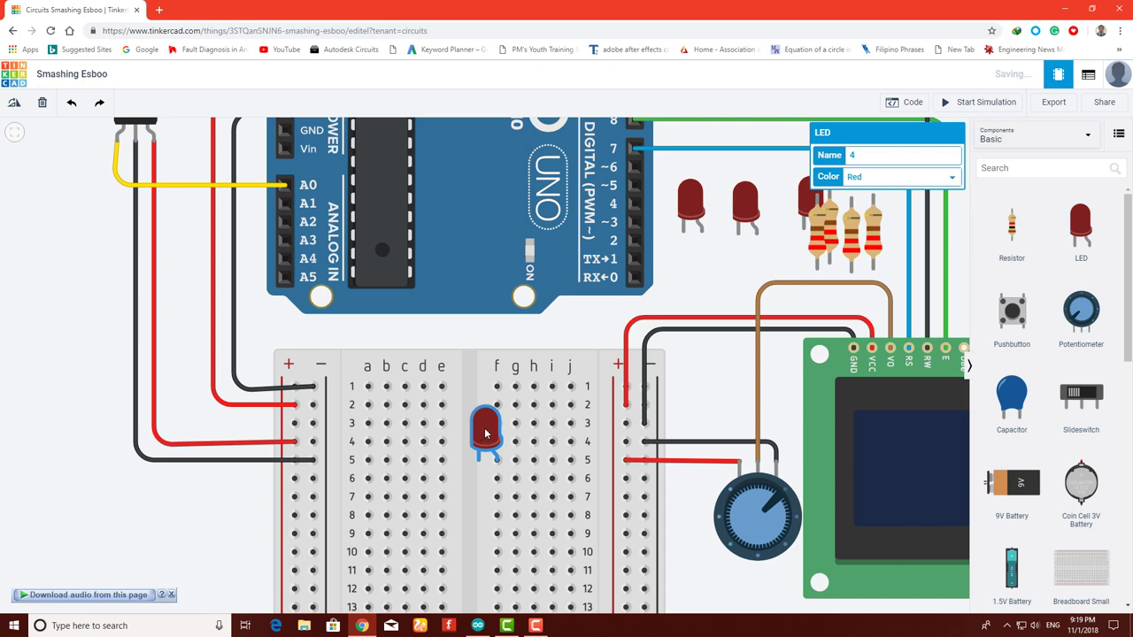
left_click_drag(485, 434, 423, 482)
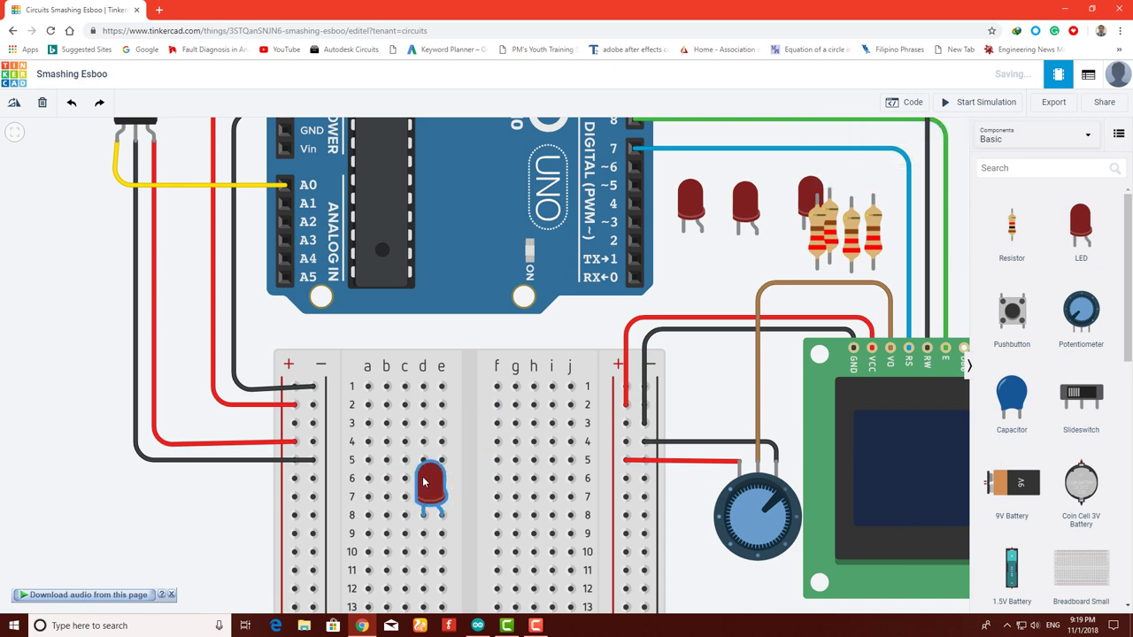
left_click(16, 103)
left_click(15, 103)
left_click(16, 103)
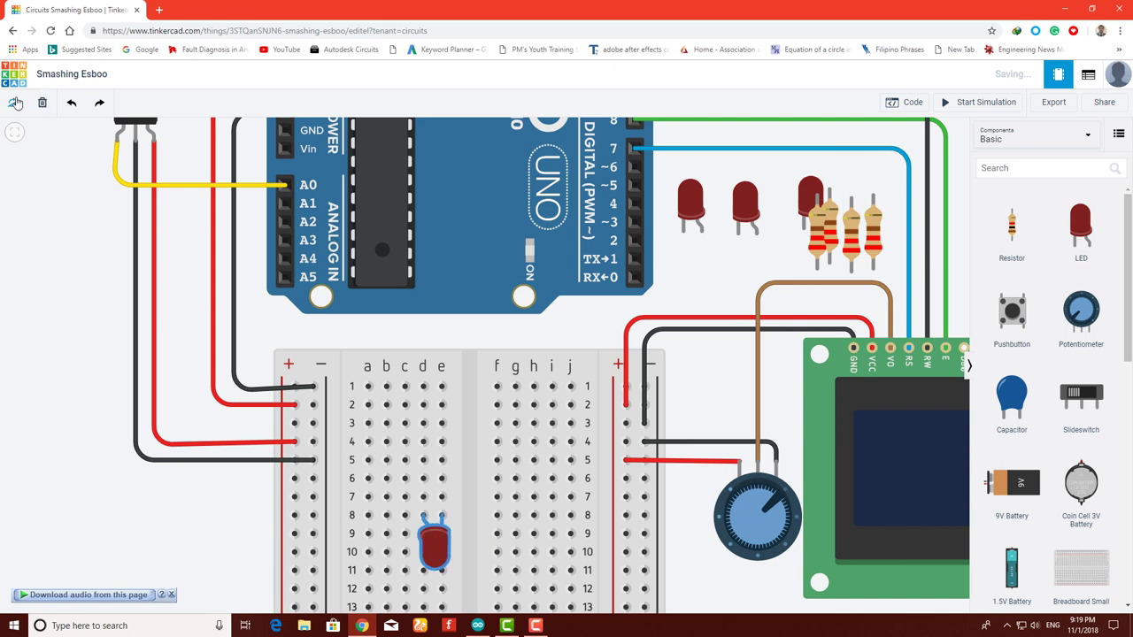
left_click(15, 102)
left_click(16, 102)
left_click(16, 103)
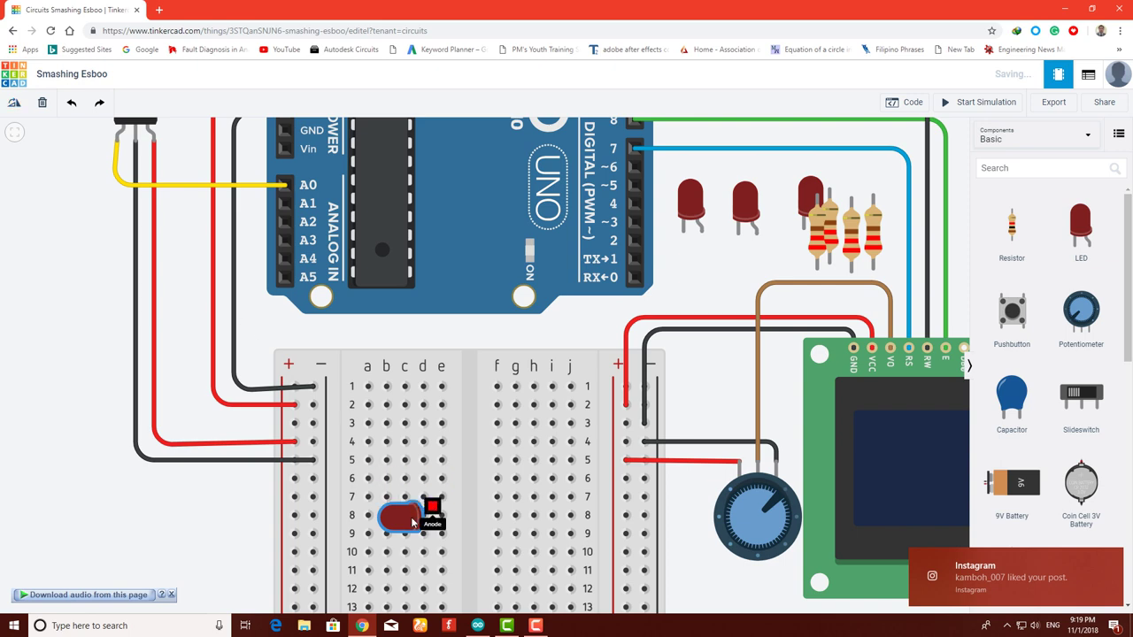
left_click_drag(409, 524, 387, 485)
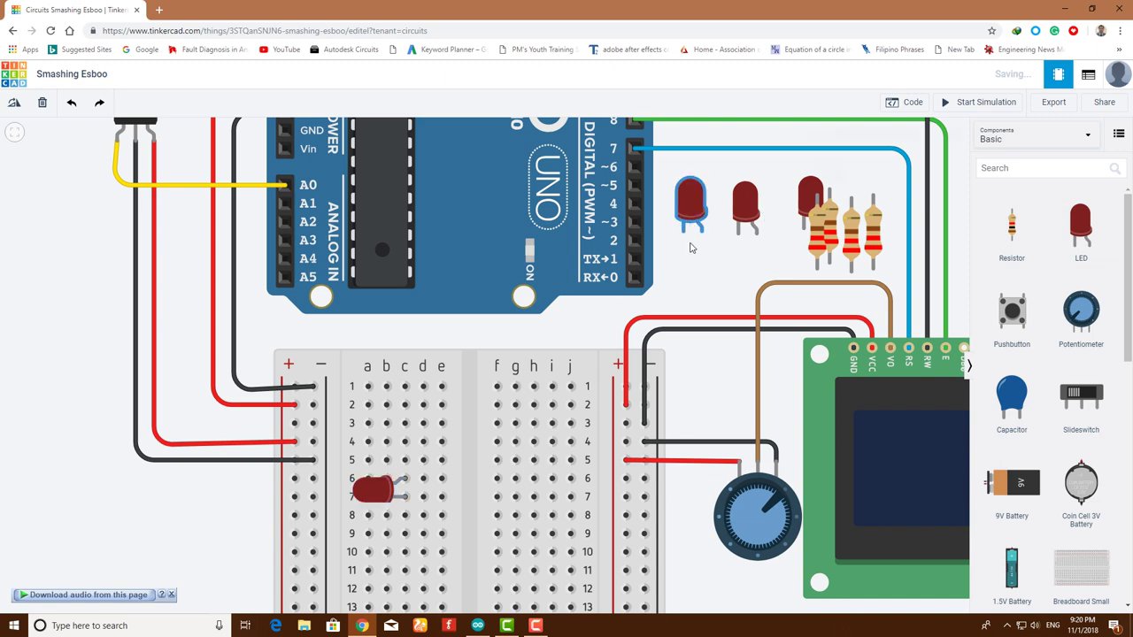
Place LED 3 horizontally on breadboard rows 10–11
left_click_drag(691, 205, 473, 458)
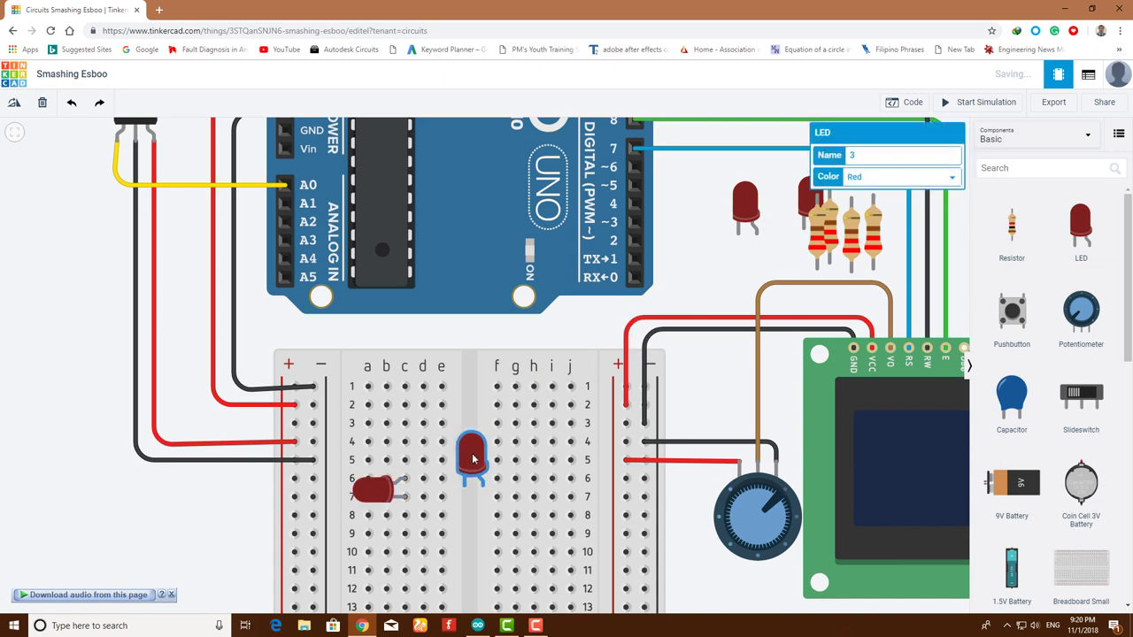
left_click(15, 104)
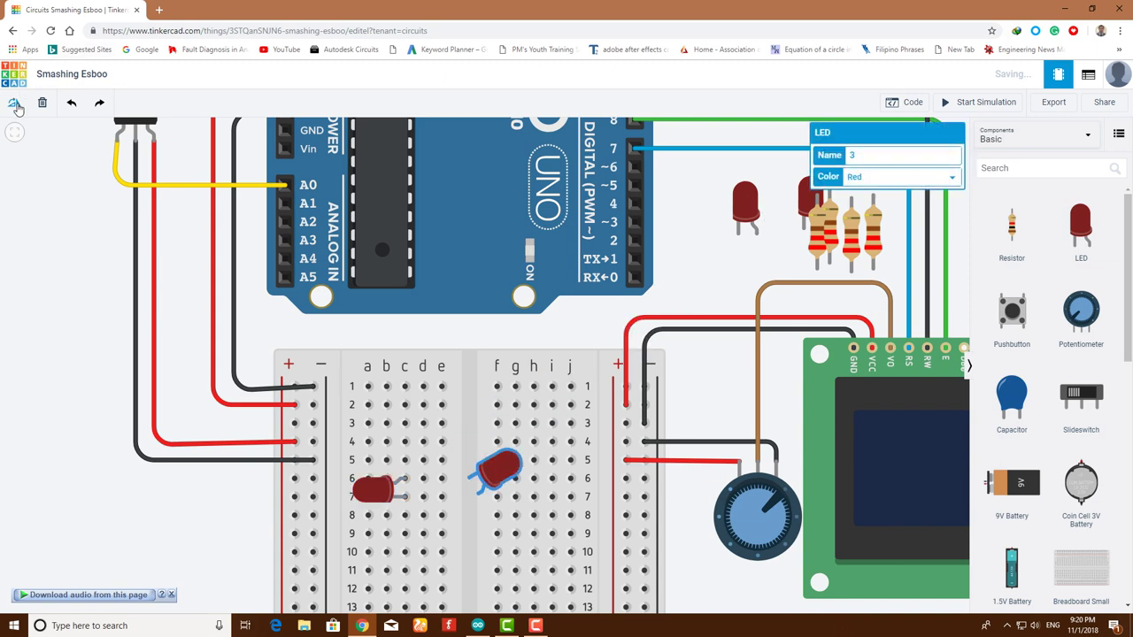
left_click(15, 104)
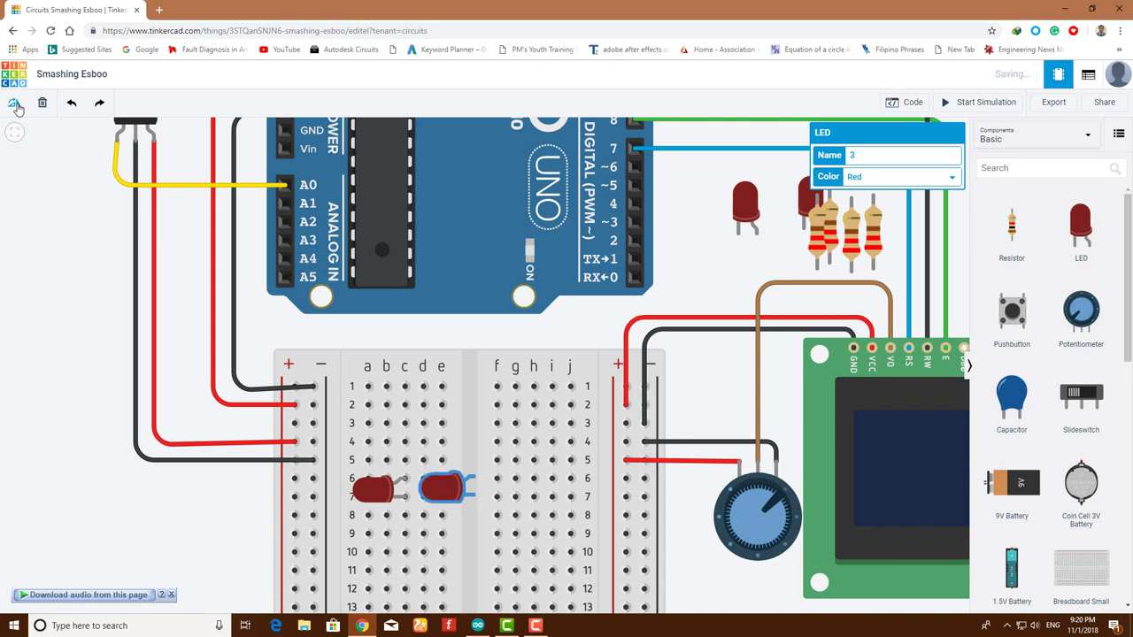
left_click_drag(471, 492, 443, 566)
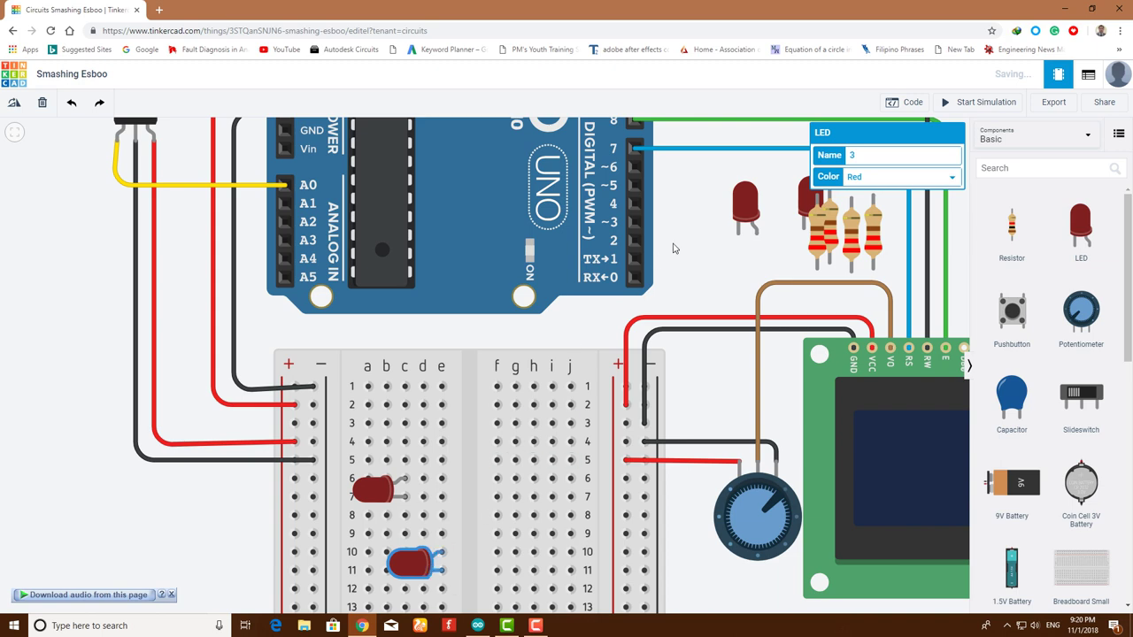
Place LED 1 horizontally on breadboard rows 15–16
left_click_drag(691, 573, 696, 434)
scroll(696, 434, "down", 3)
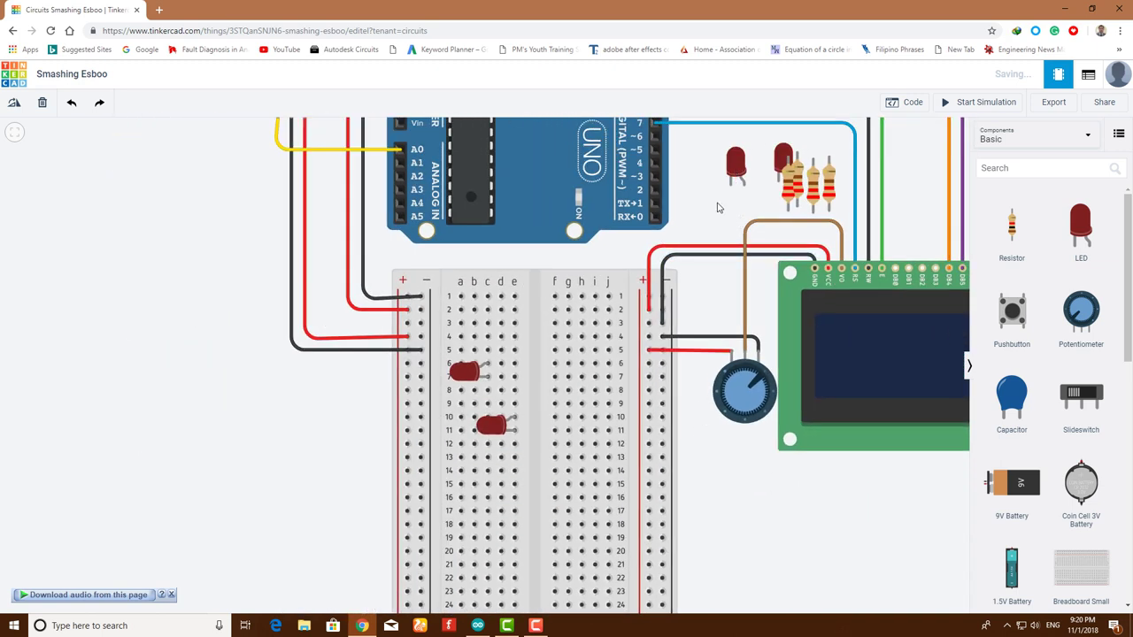
left_click_drag(724, 184, 567, 477)
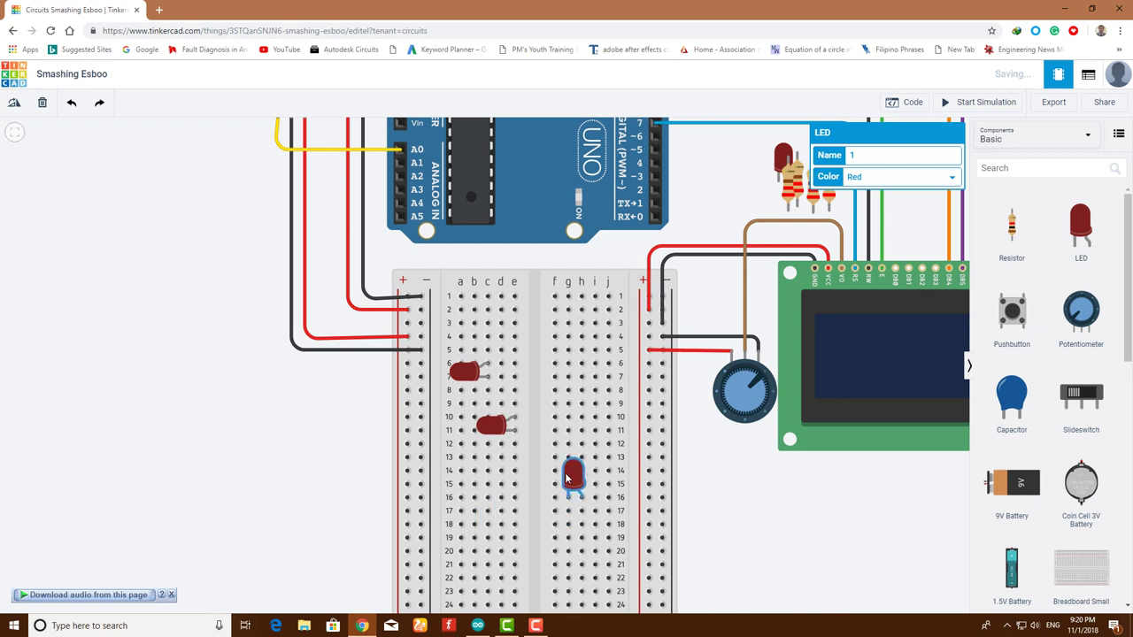
left_click(12, 104)
left_click(12, 103)
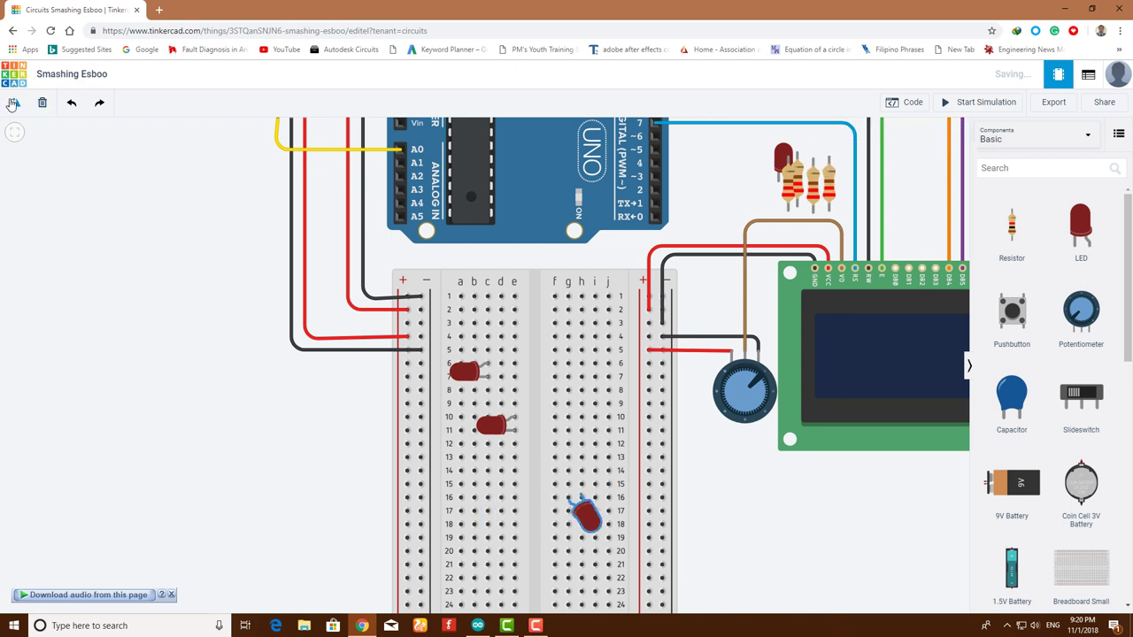
left_click(13, 104)
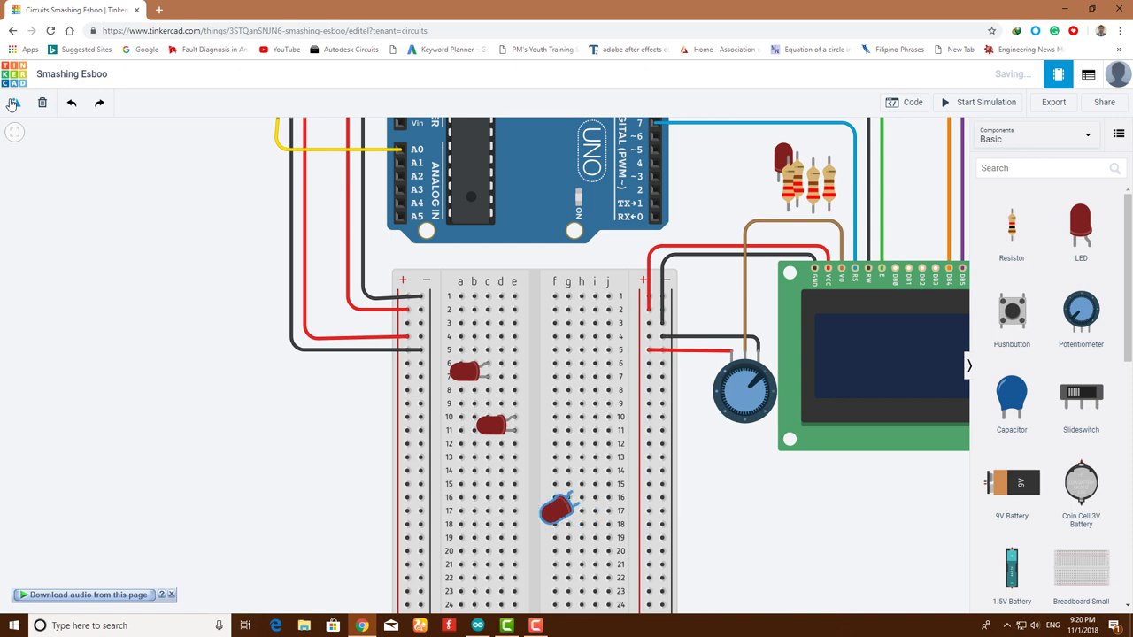
left_click(12, 103)
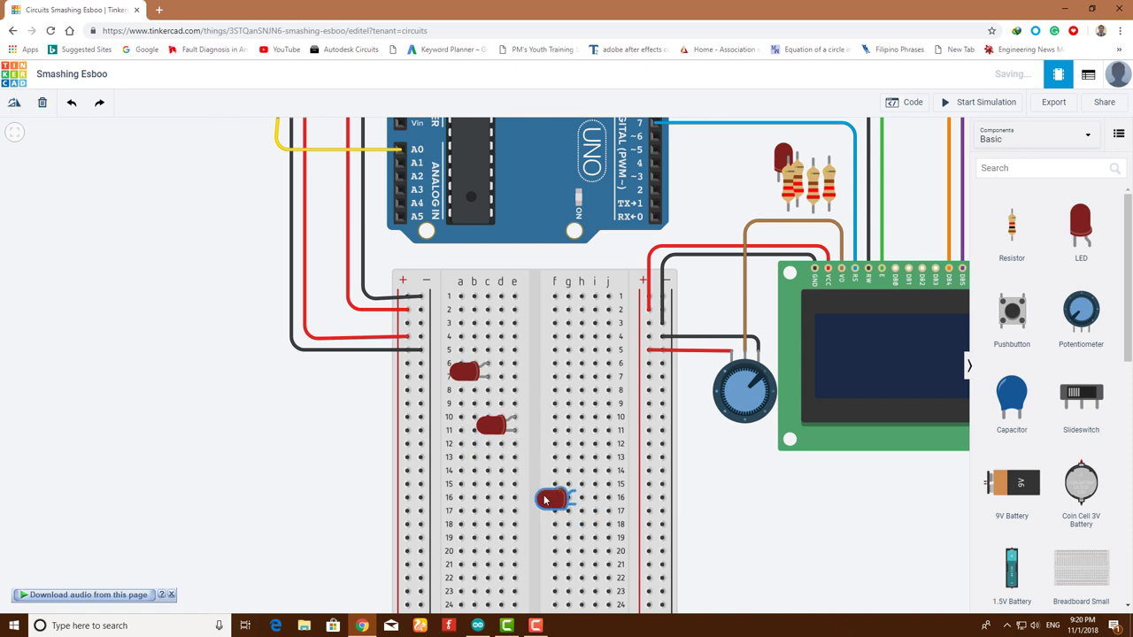
left_click_drag(546, 502, 520, 494)
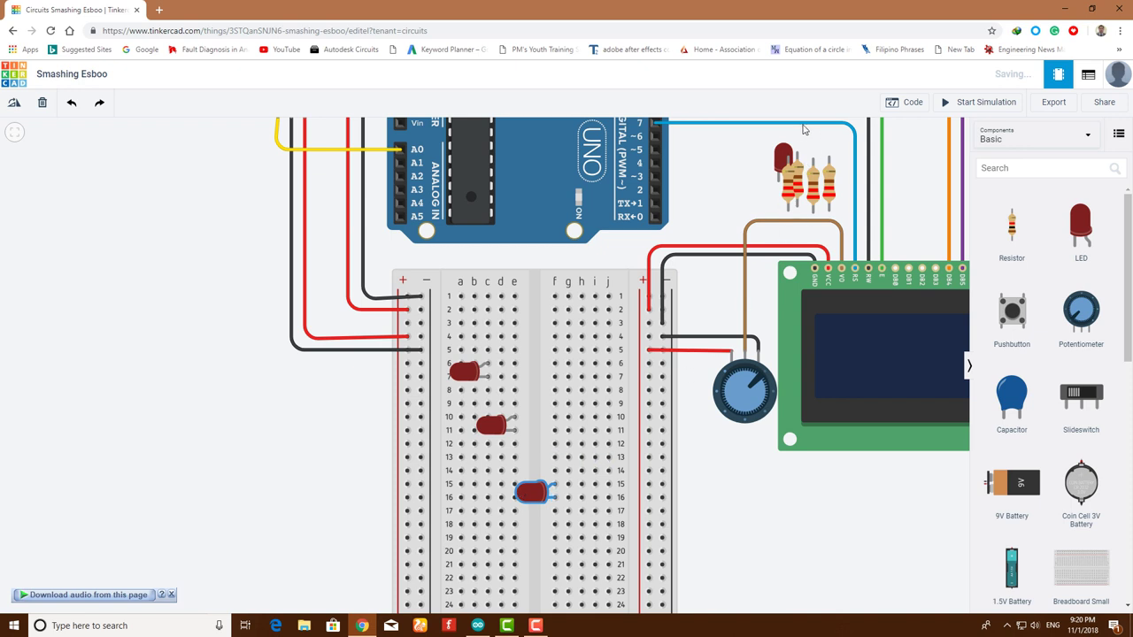
Place LED 2 horizontally on breadboard row 20
left_click_drag(782, 159, 574, 423)
left_click_drag(564, 485, 554, 561)
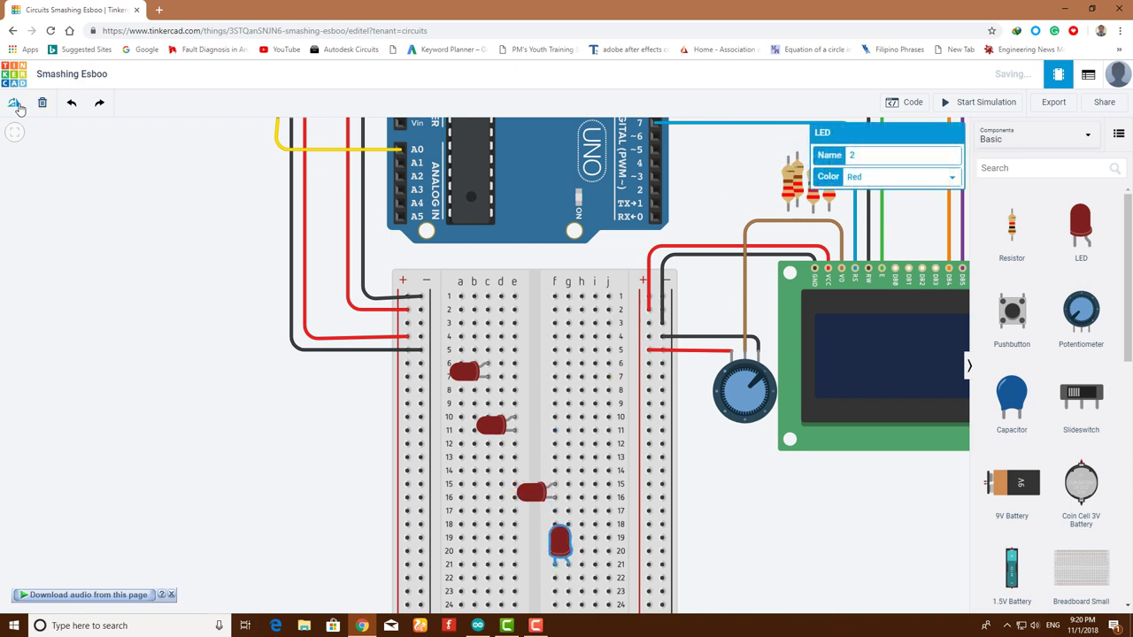
left_click(20, 105)
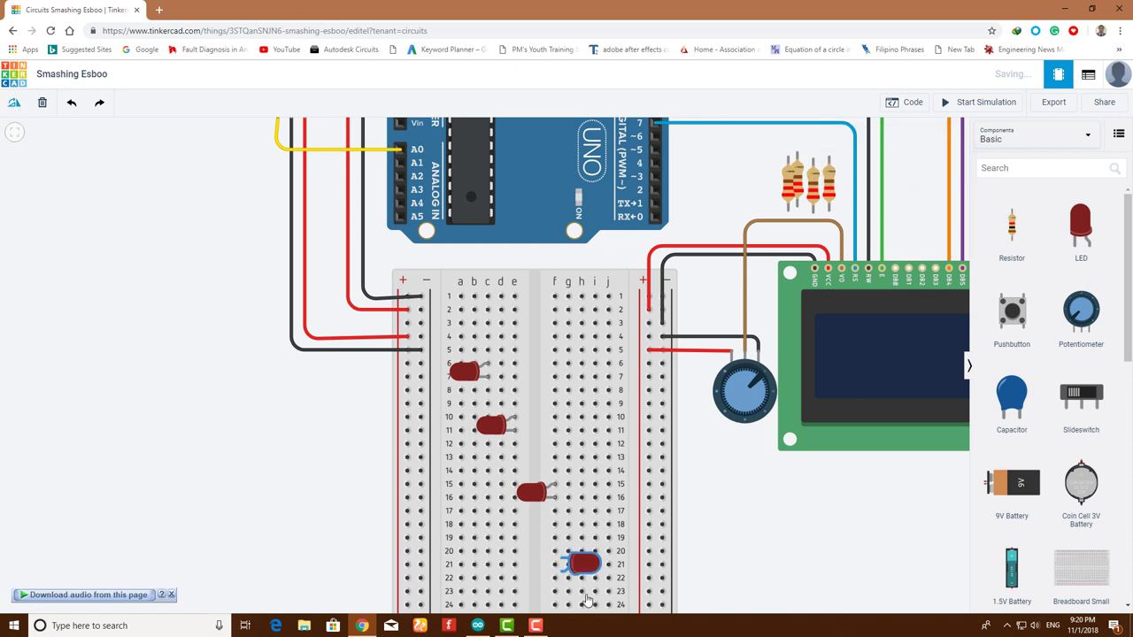
key("r")
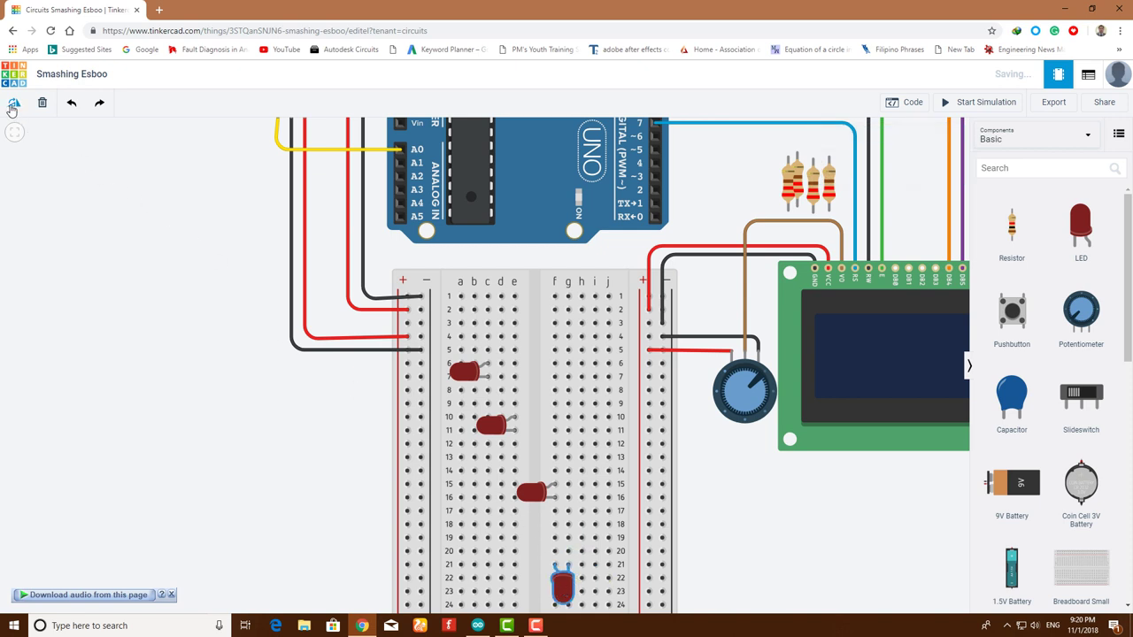
left_click(13, 106)
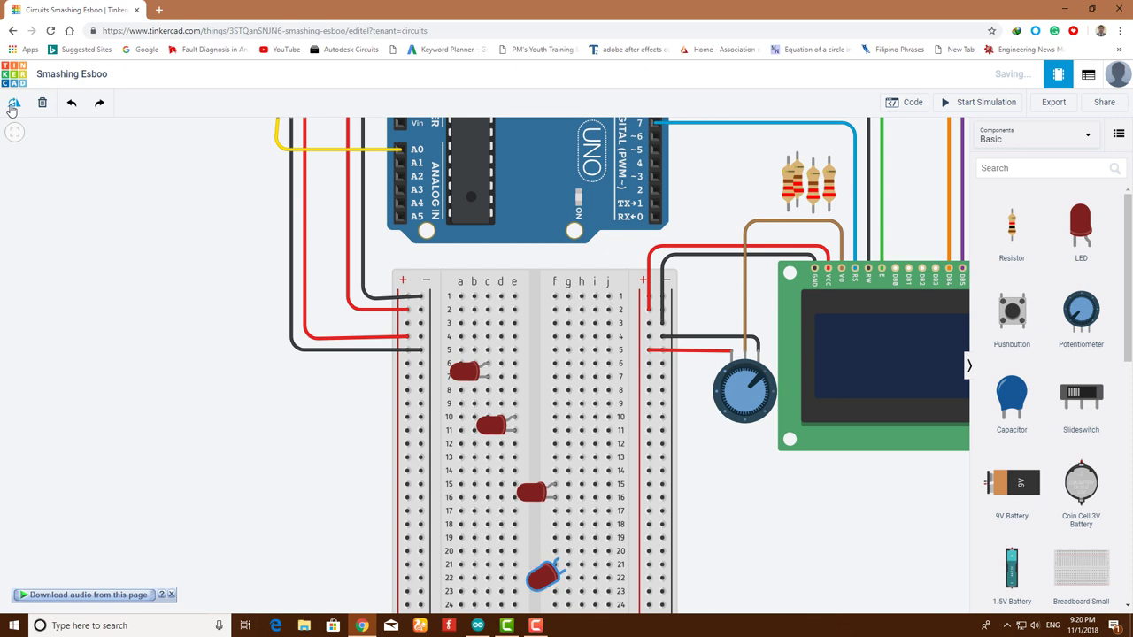
left_click(13, 106)
left_click_drag(540, 567, 590, 562)
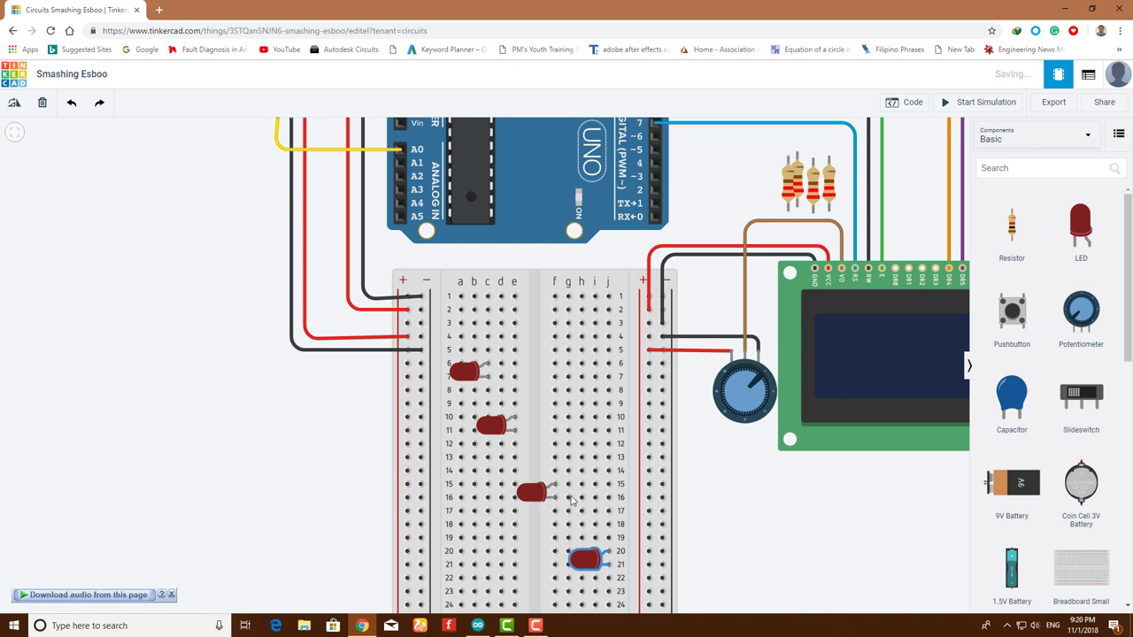
Wire the LED cathodes in rows 16, 21, 11 and 7 to the right ground rail
left_click(609, 498)
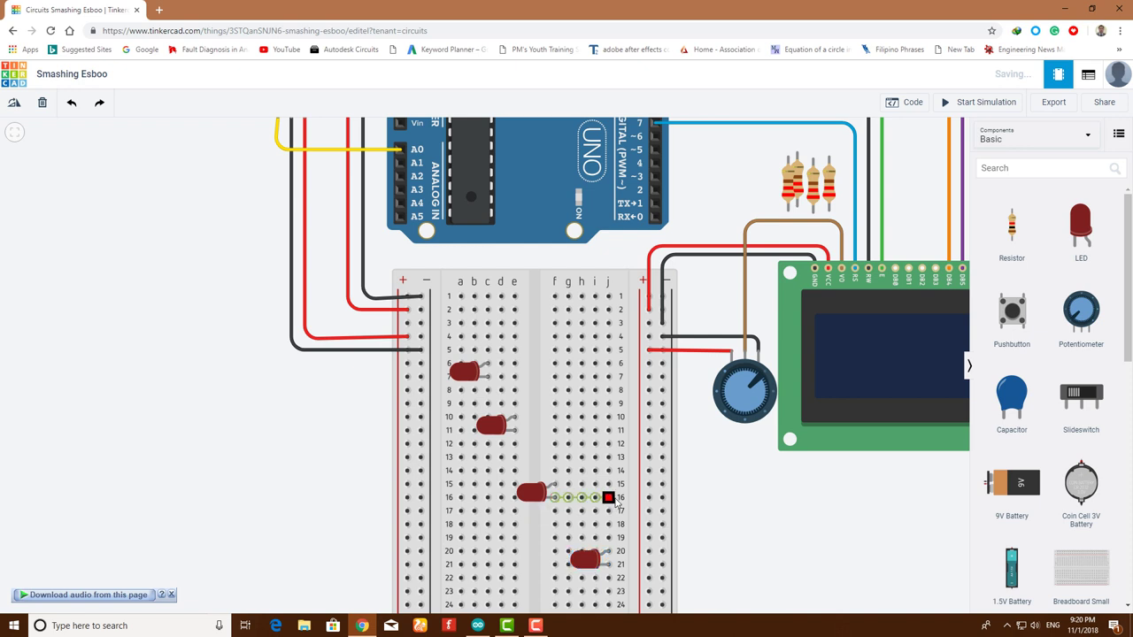
left_click(662, 497)
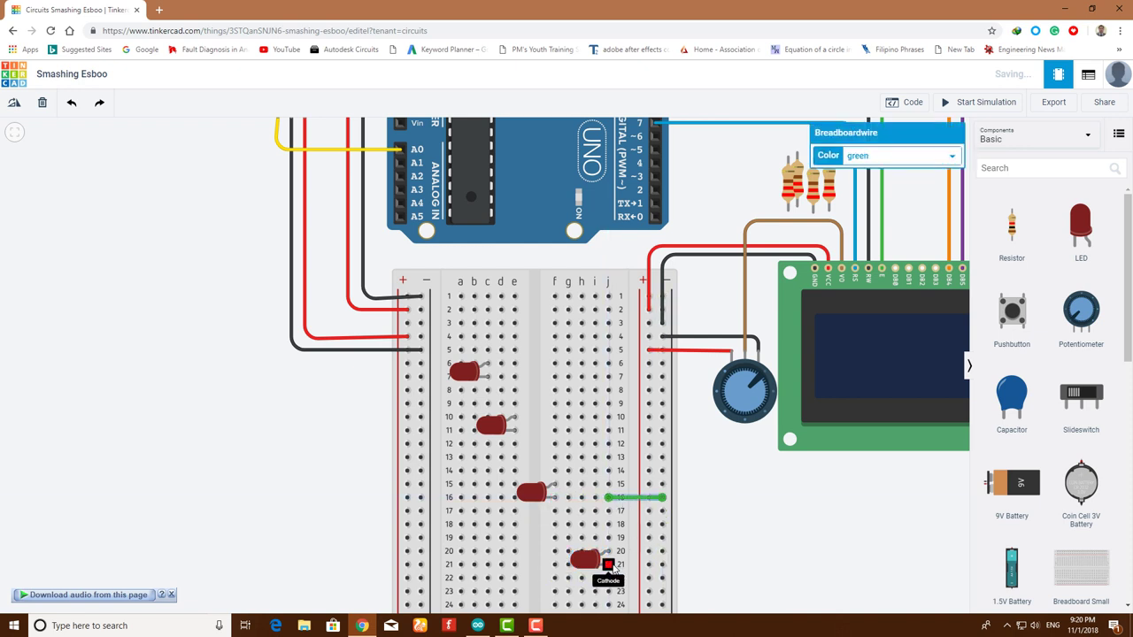
left_click(609, 566)
left_click(662, 563)
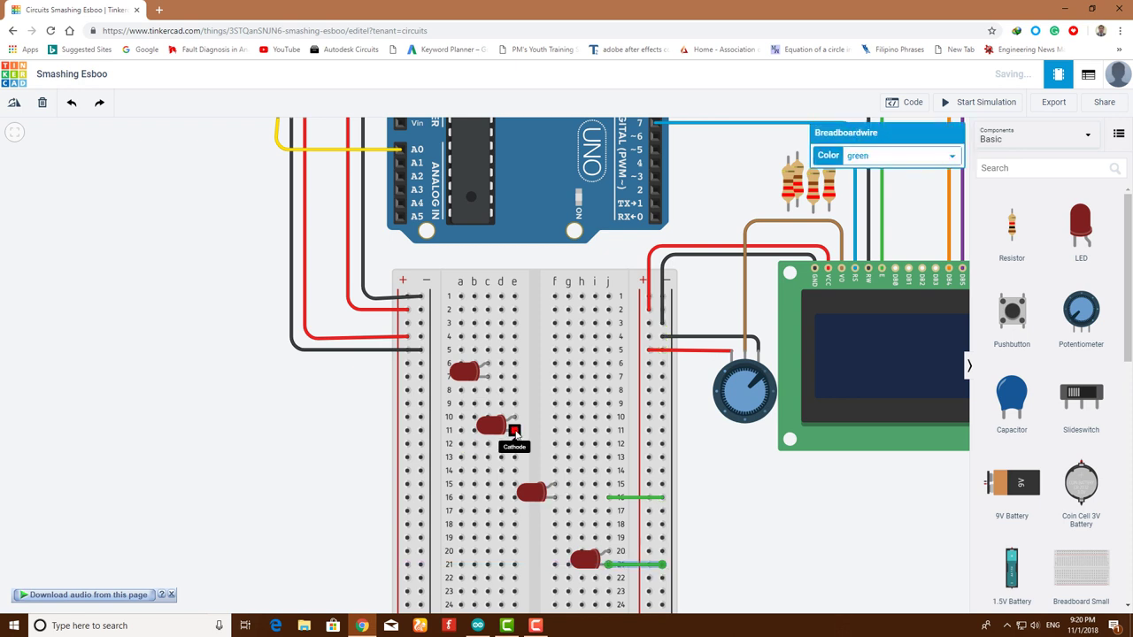
left_click(514, 431)
left_click(662, 431)
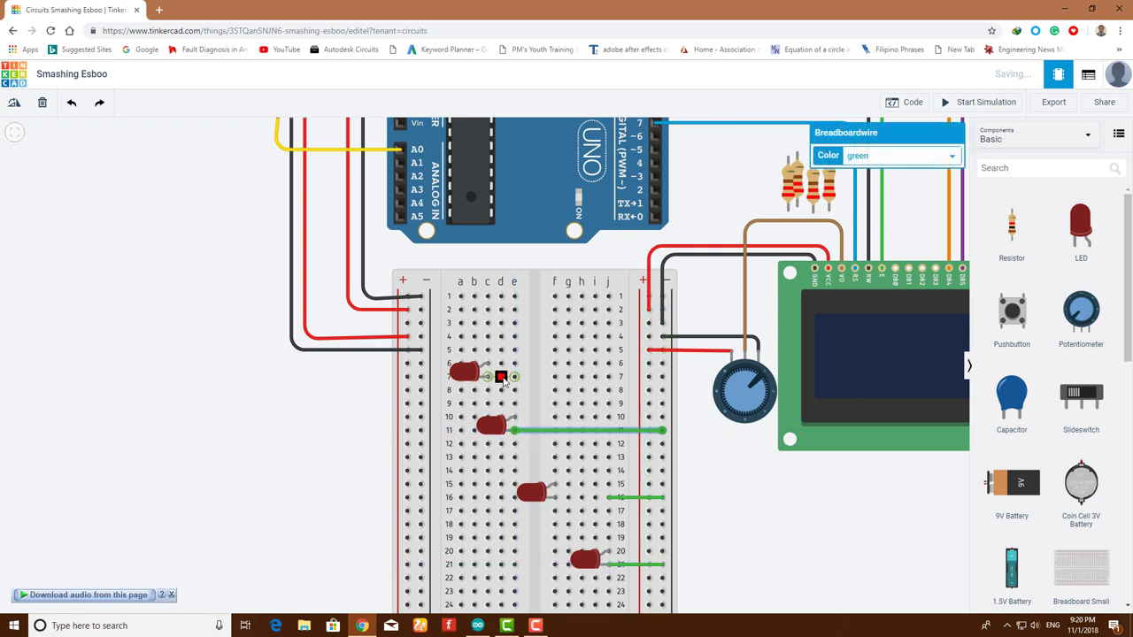
left_click(501, 378)
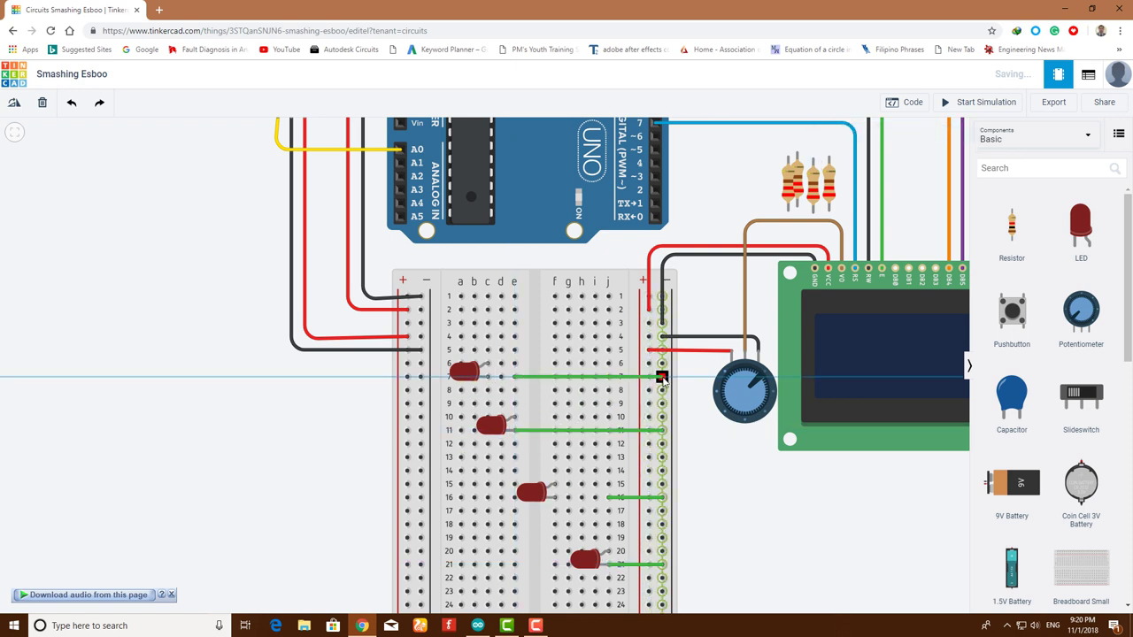
left_click(662, 378)
Colour all four ground wires (rows 7, 16, 11, 21) black
left_click(879, 156)
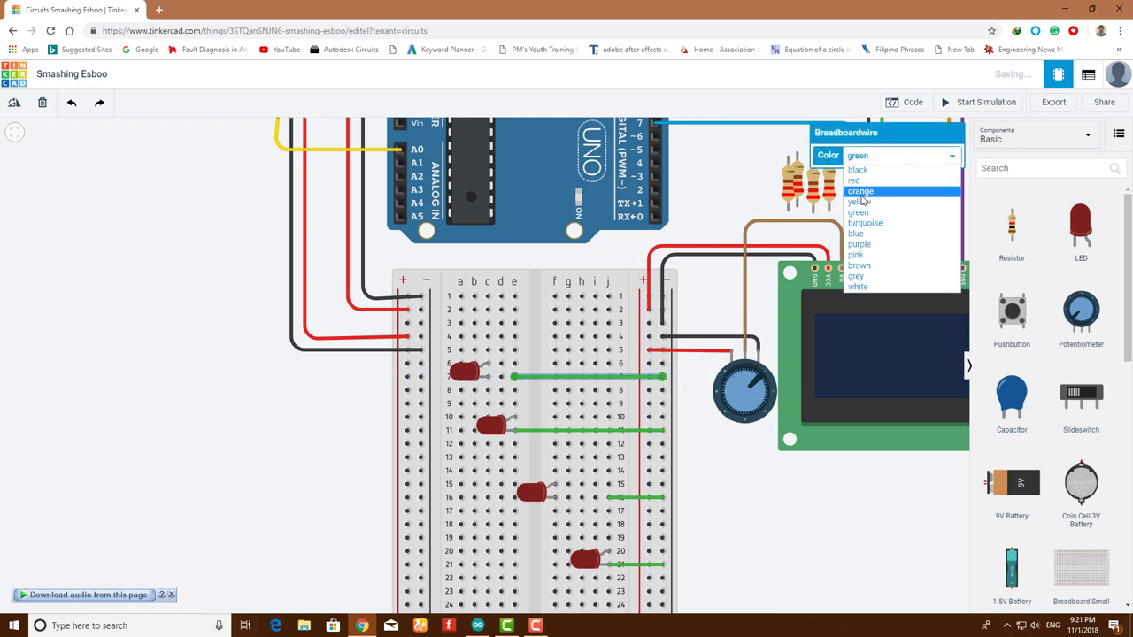
left_click(856, 170)
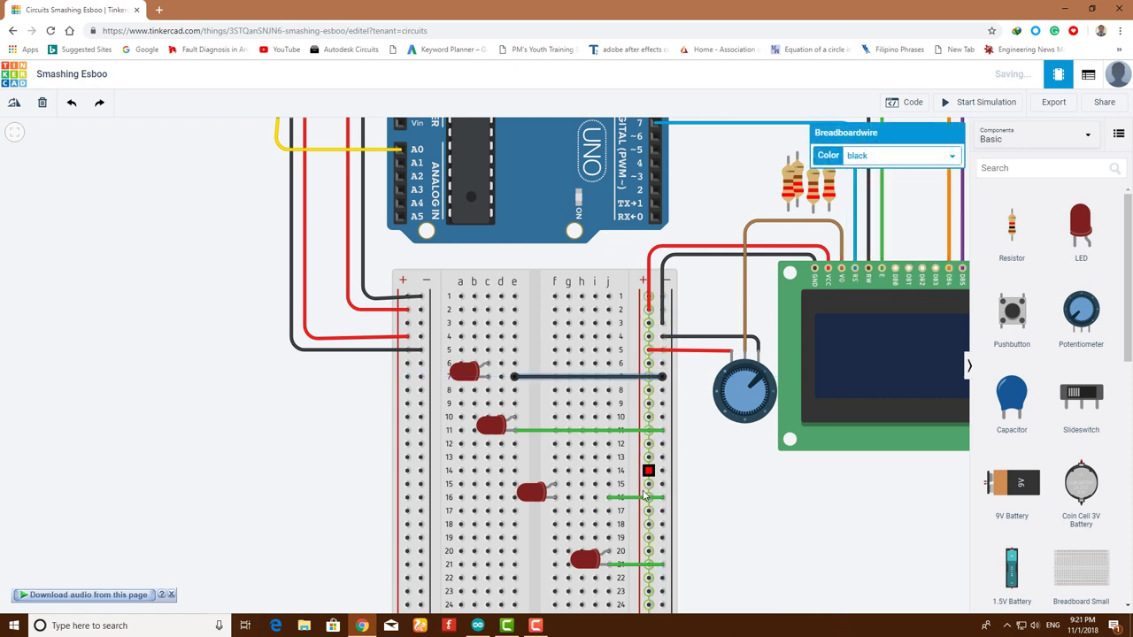
left_click(633, 498)
left_click(861, 157)
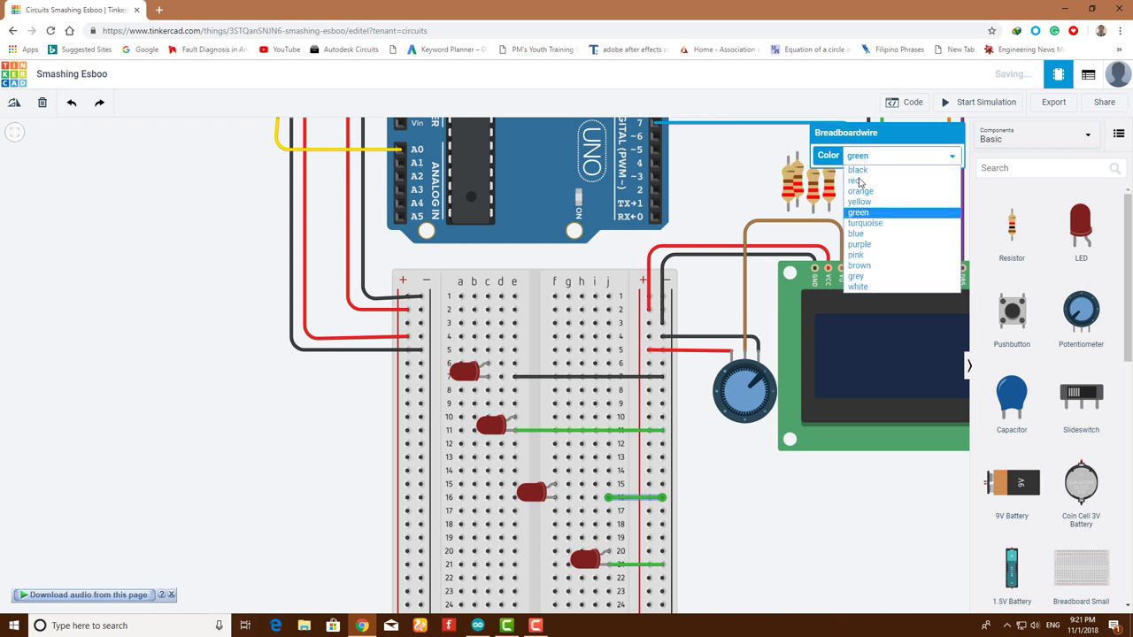
left_click(858, 171)
left_click(637, 430)
left_click(876, 157)
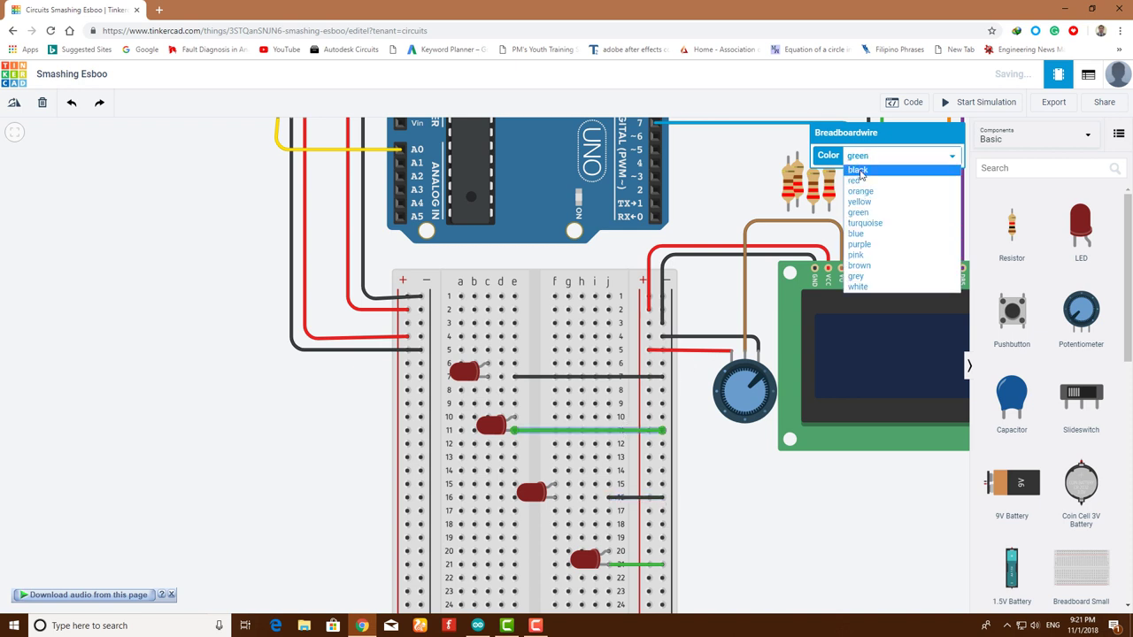
left_click(857, 169)
left_click(626, 565)
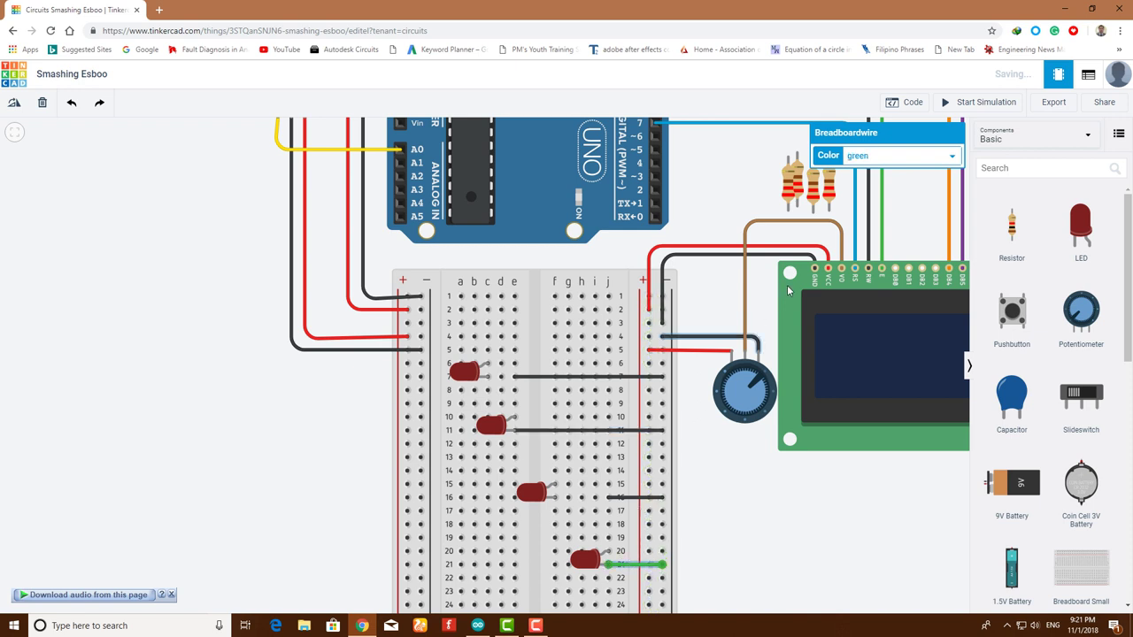
left_click(874, 158)
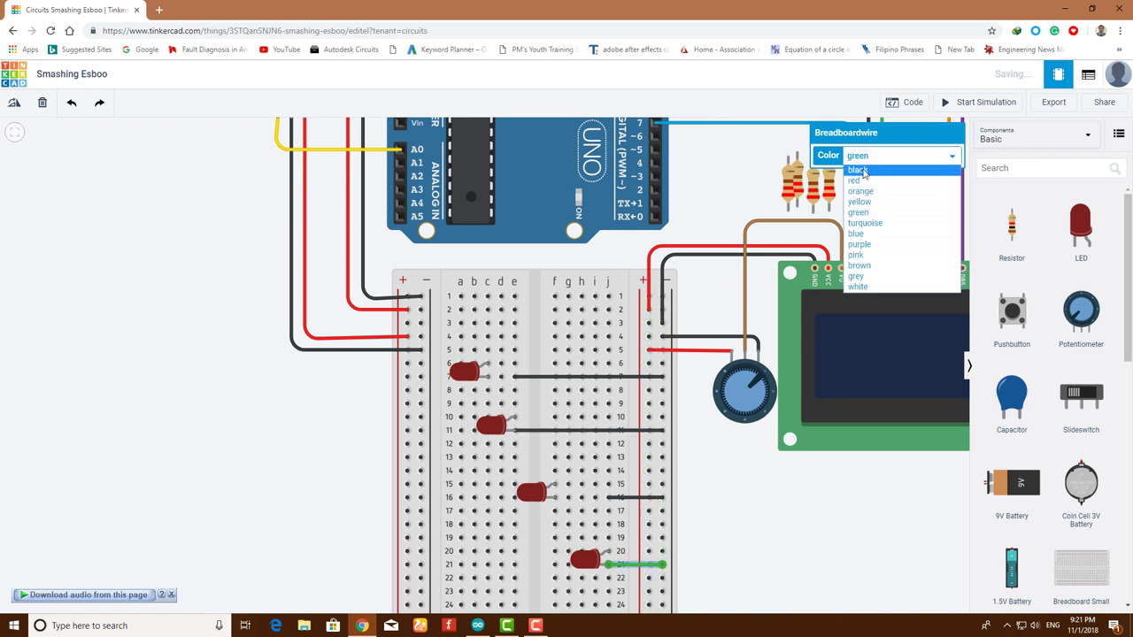
left_click(864, 171)
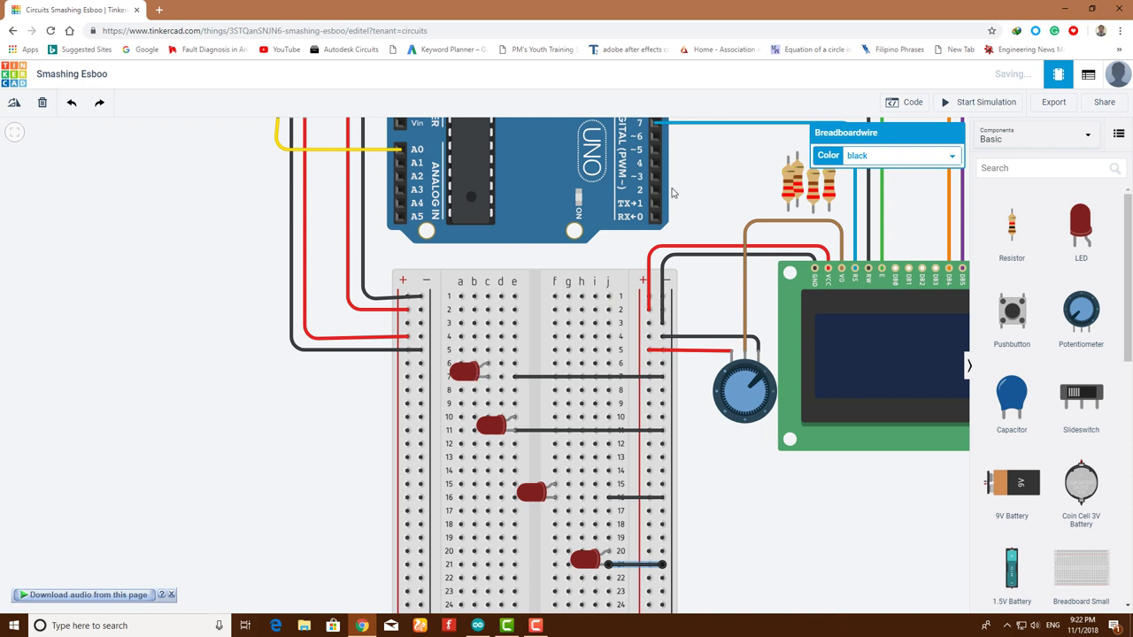
Wire pin 6 to breadboard row 2 in an L shape, adding resistors in column d and near row 7
left_click(655, 140)
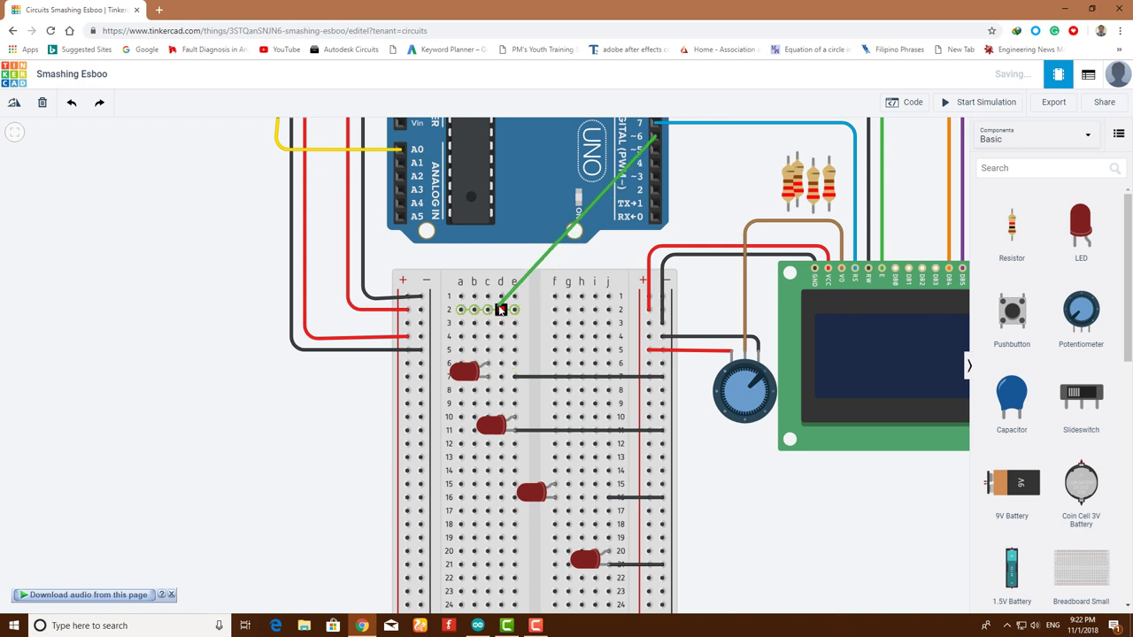
left_click(500, 310)
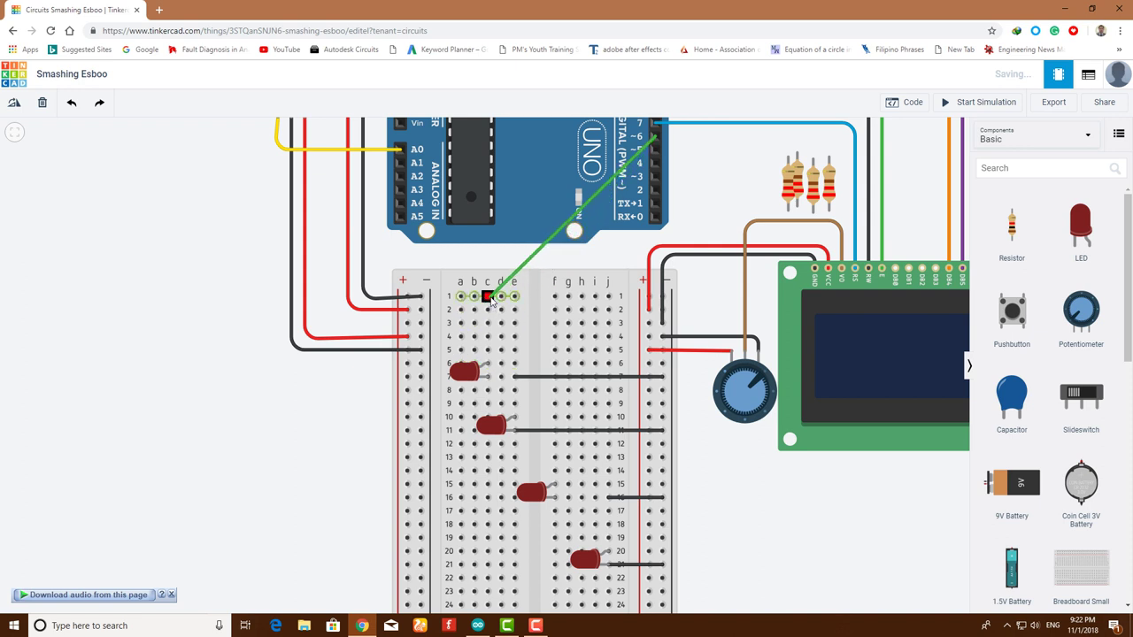
left_click_drag(501, 310, 501, 296)
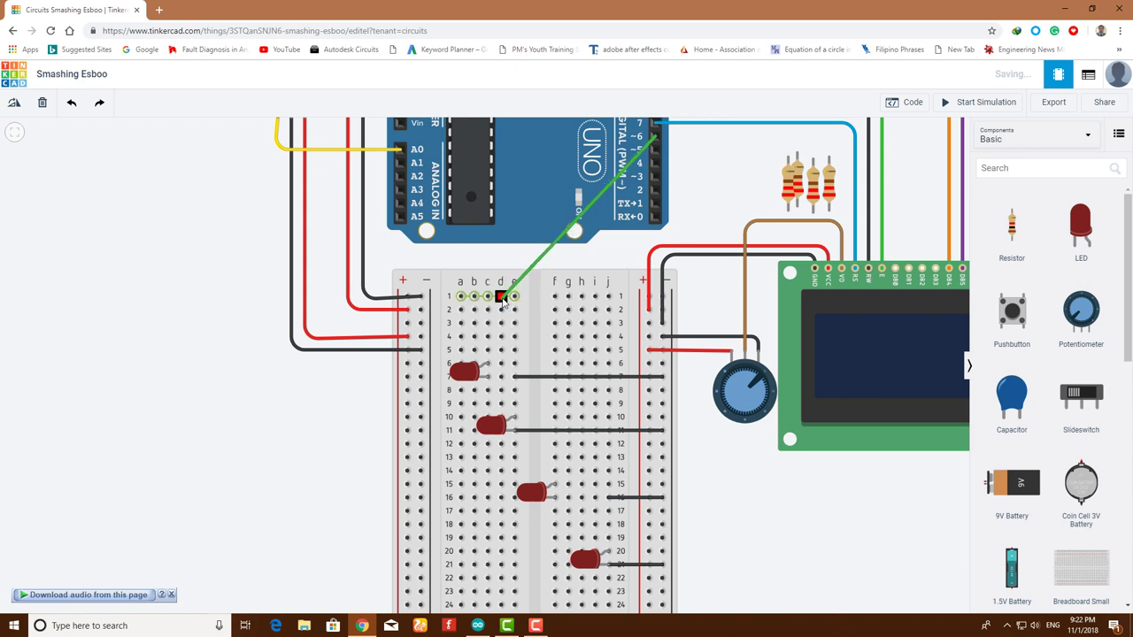
left_click_drag(784, 189, 501, 345)
left_click_drag(504, 303, 502, 298)
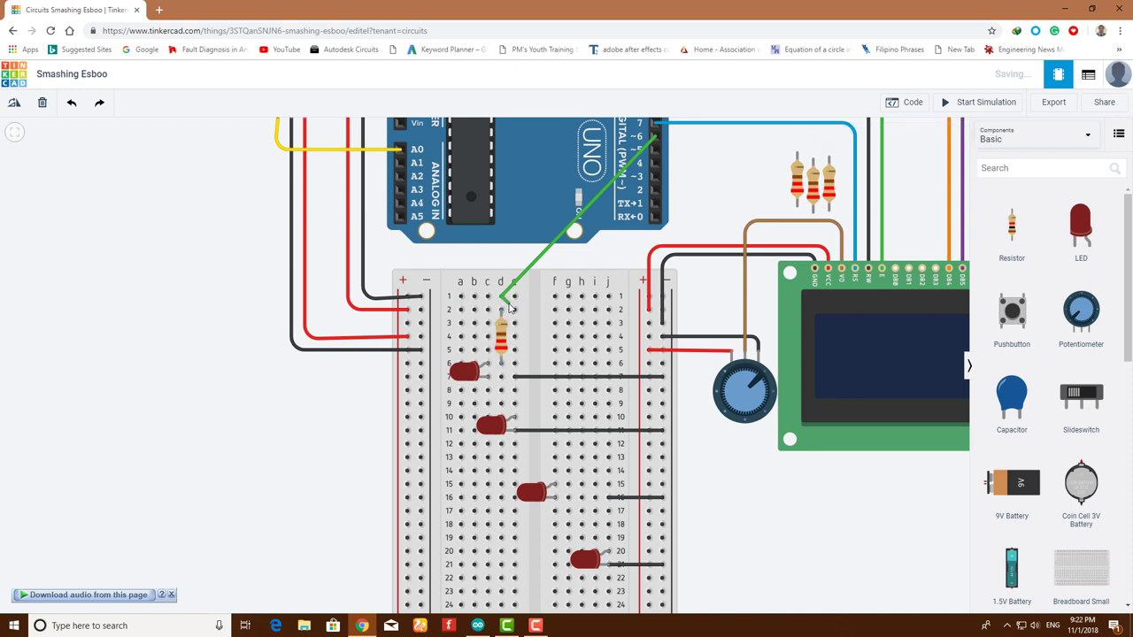
left_click_drag(502, 298, 501, 309)
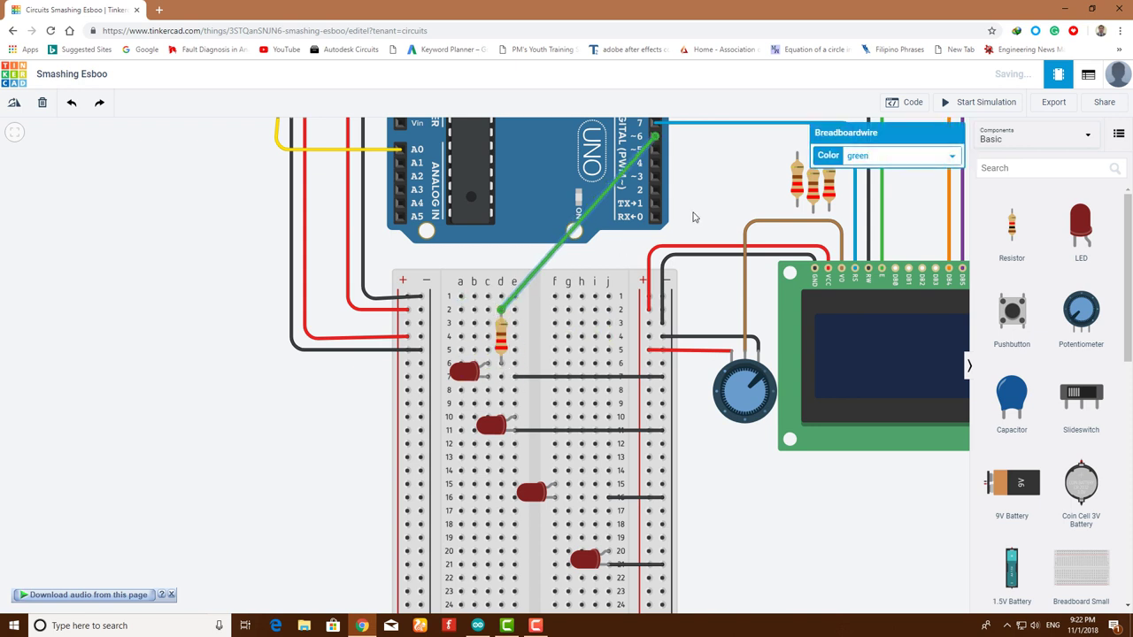
left_click_drag(797, 191, 518, 401)
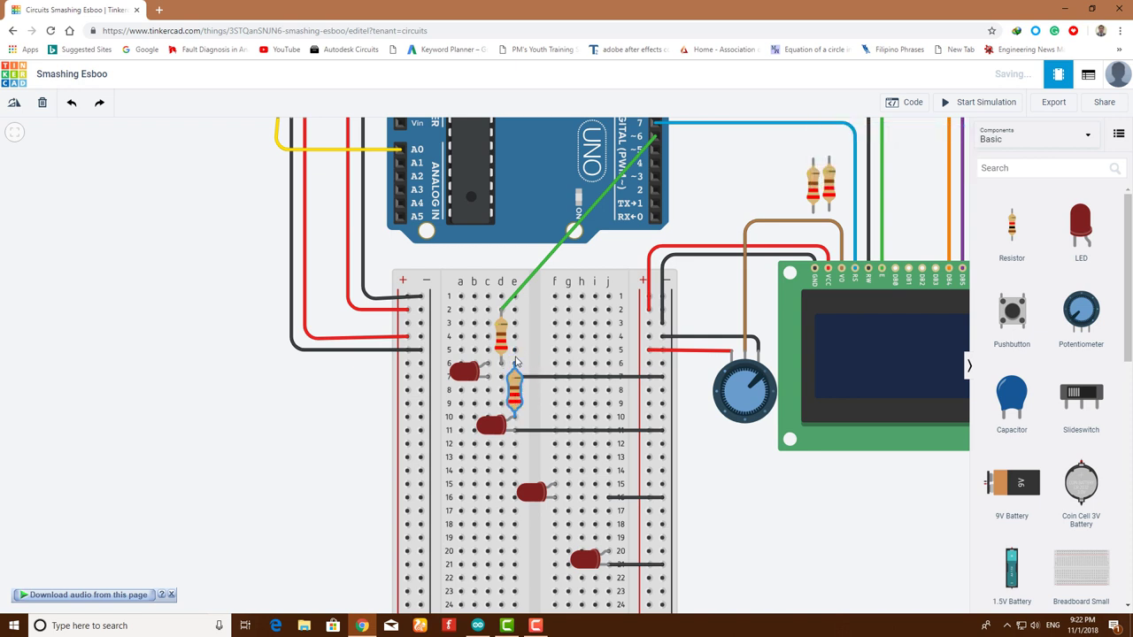
left_click(635, 165)
left_click_drag(602, 196, 501, 139)
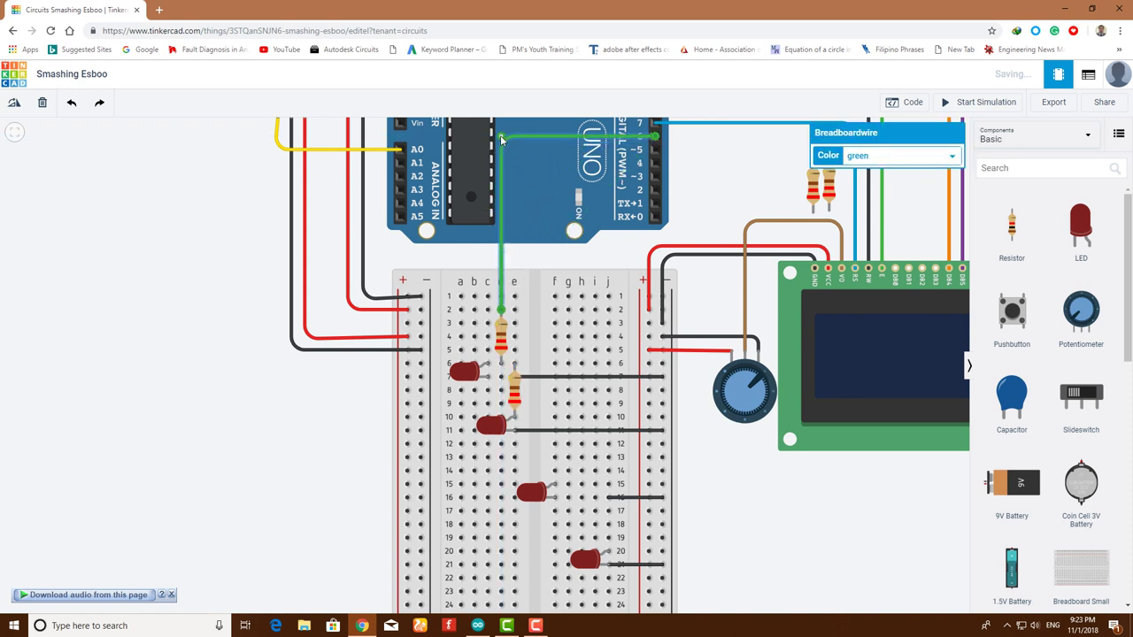
Wire pin 5 to breadboard row 6, bending it across then down
left_click(654, 149)
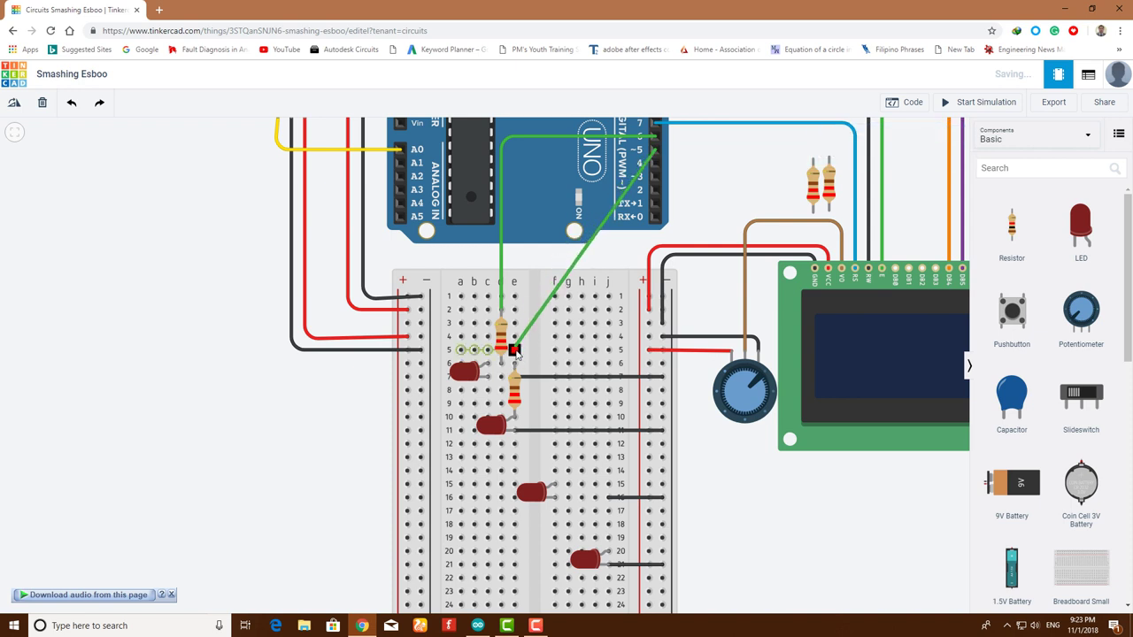
left_click(513, 349)
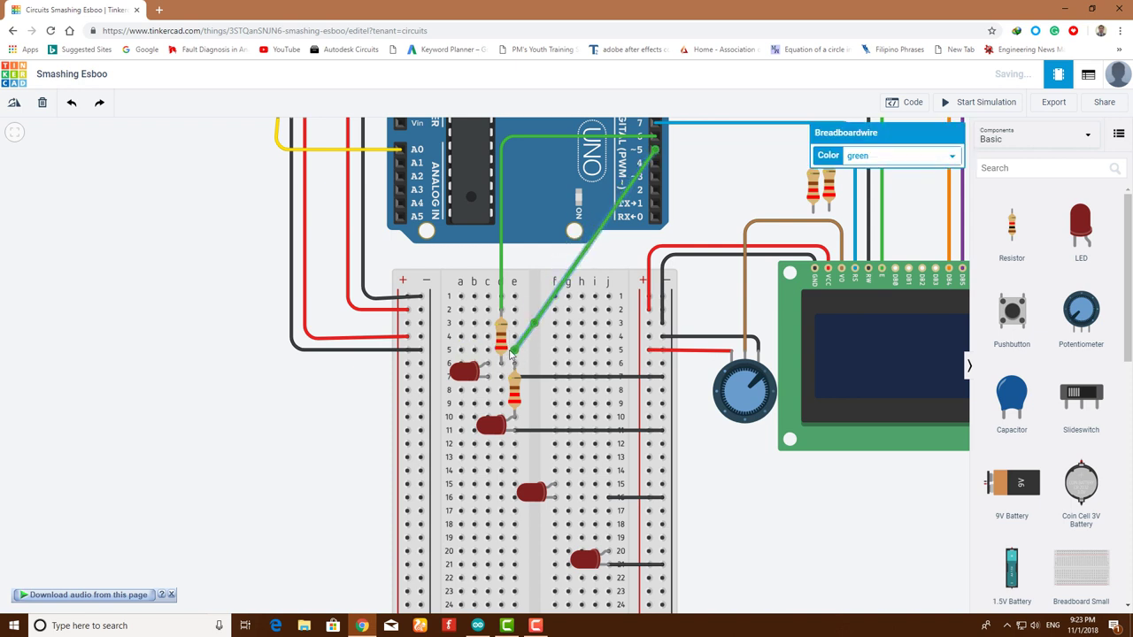
left_click_drag(513, 350, 514, 363)
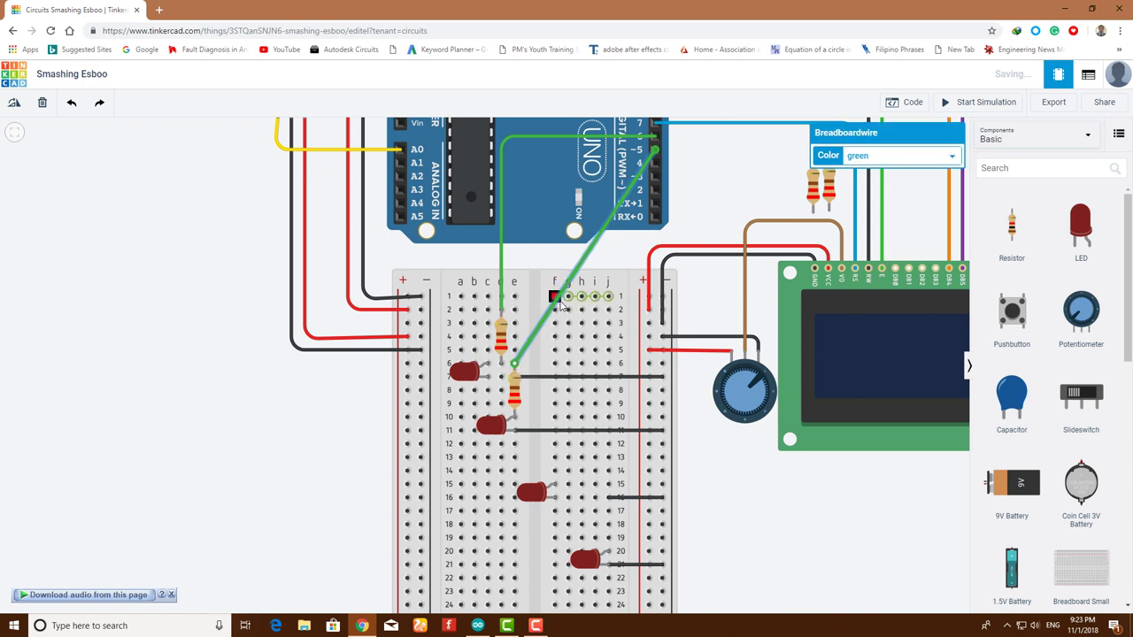
left_click_drag(558, 303, 515, 155)
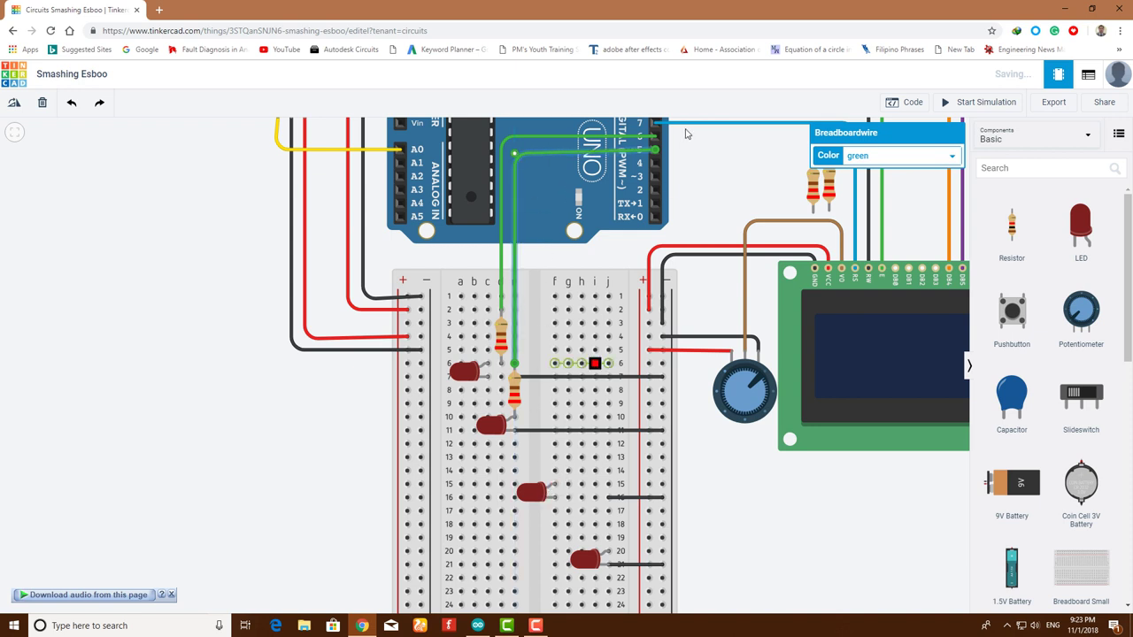
left_click(656, 163)
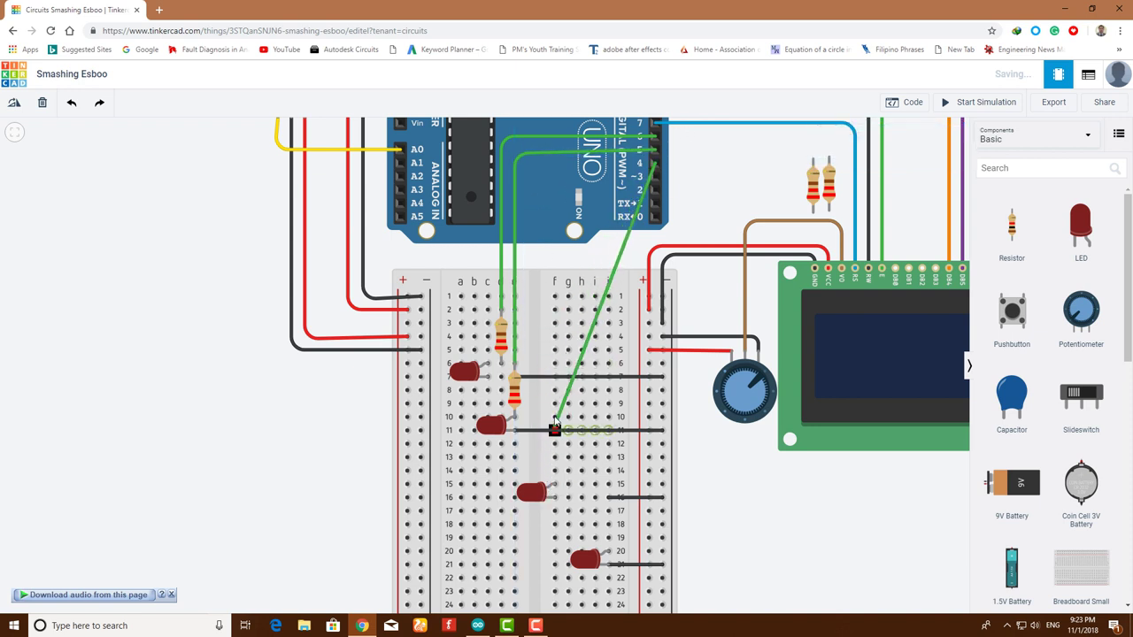
Place the third resistor at rows 13–15 of column f and route the pin 4 wire down to it
left_click(555, 337)
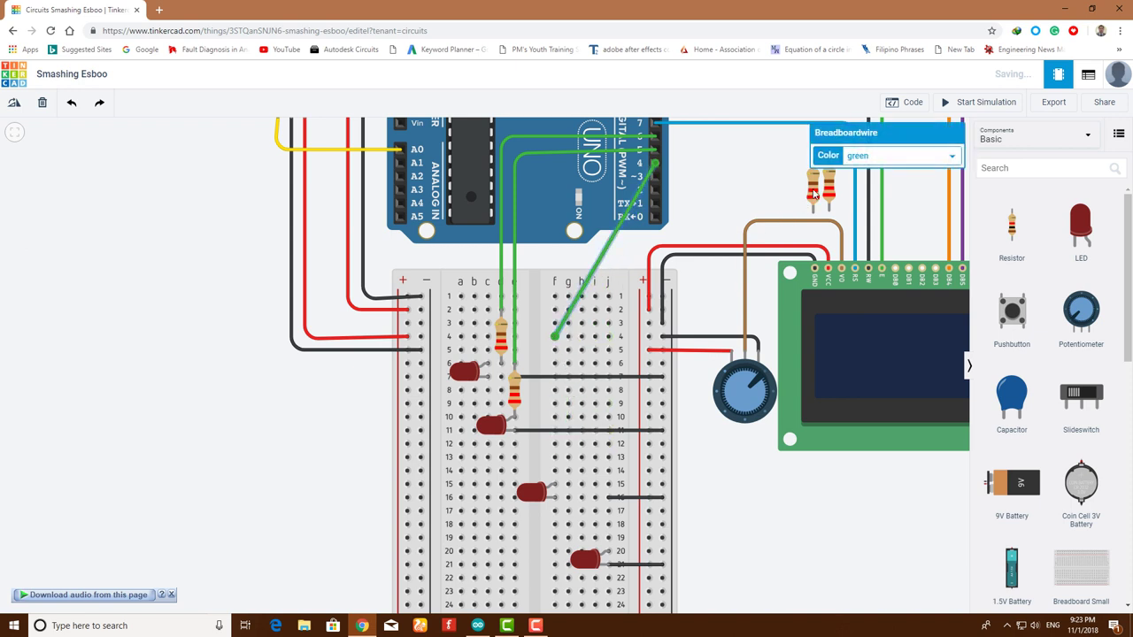
left_click_drag(812, 181, 554, 463)
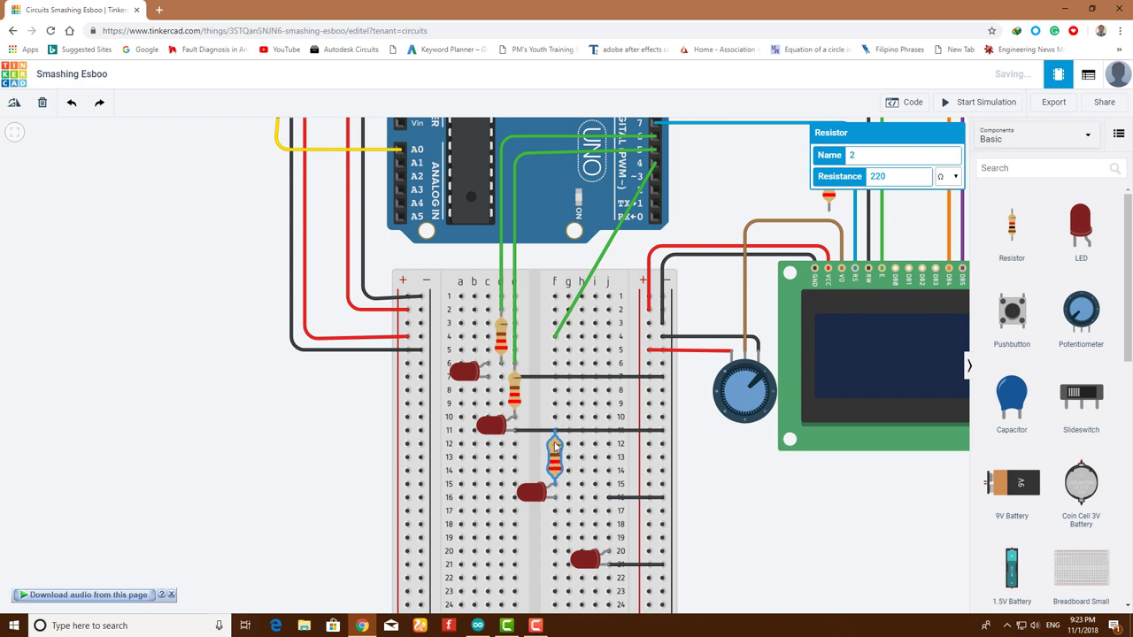
left_click_drag(554, 443, 538, 507)
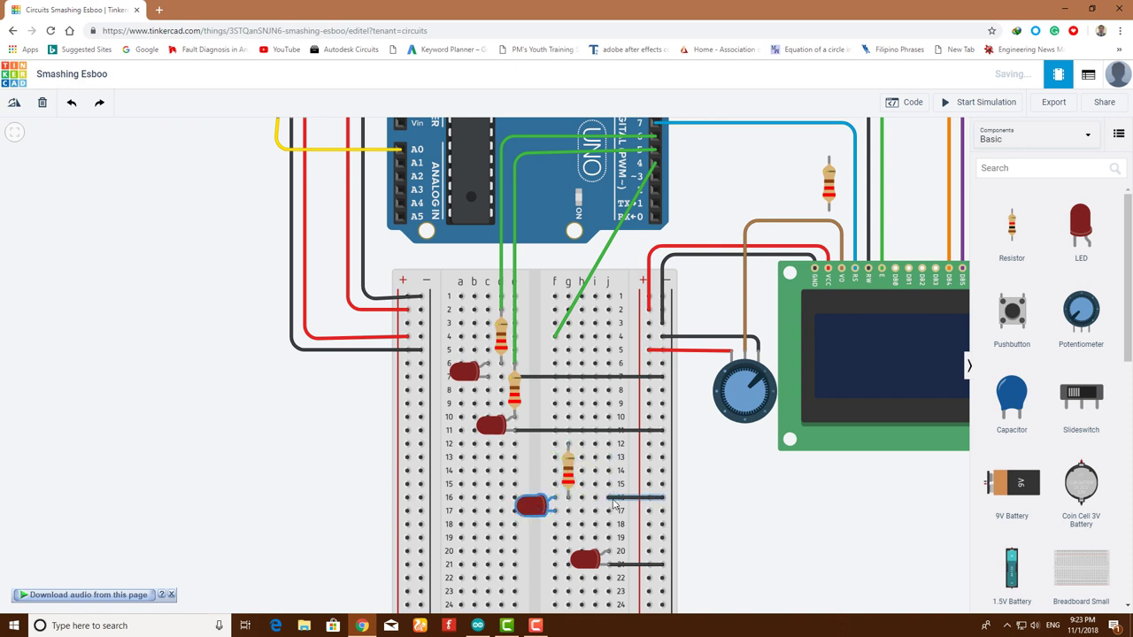
left_click_drag(610, 498, 664, 518)
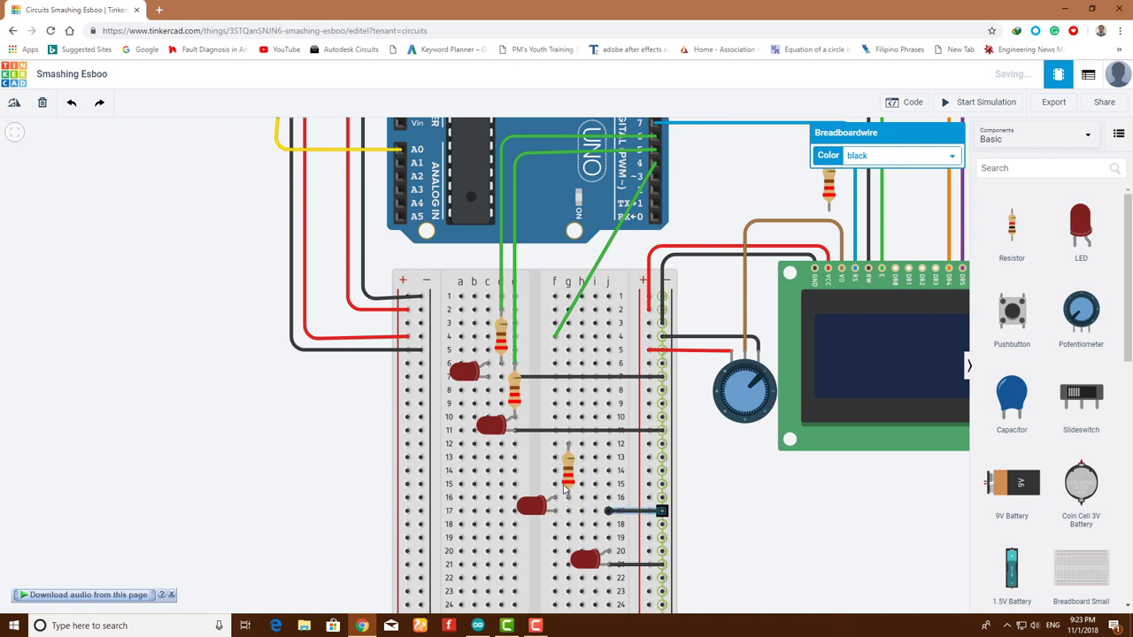
left_click_drag(569, 480, 558, 478)
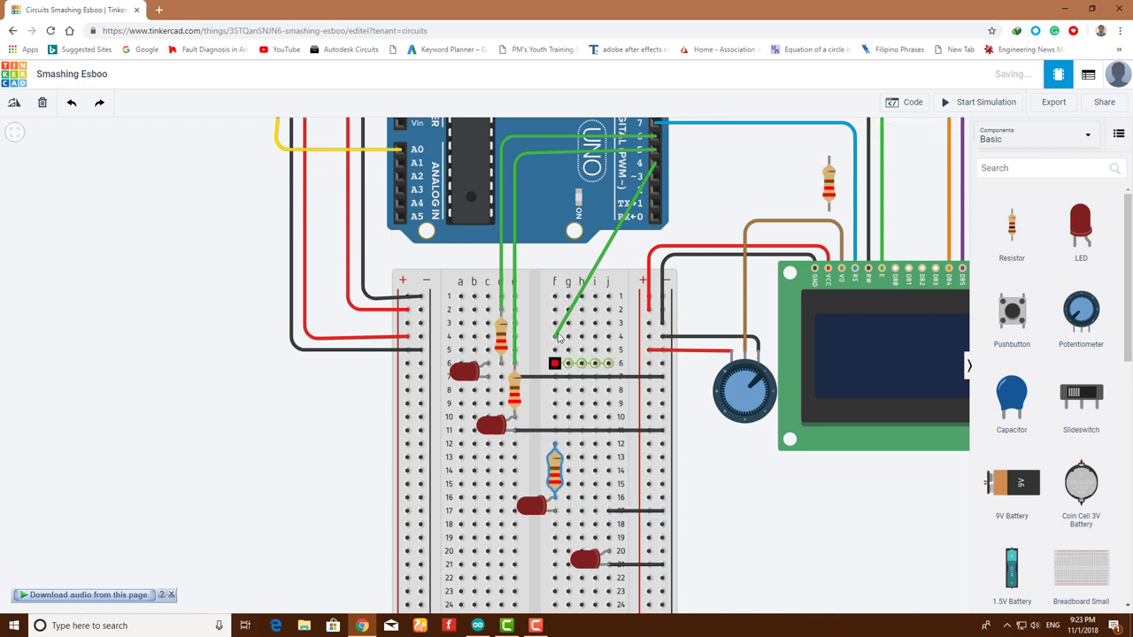
left_click_drag(556, 338, 555, 443)
left_click_drag(591, 352, 551, 166)
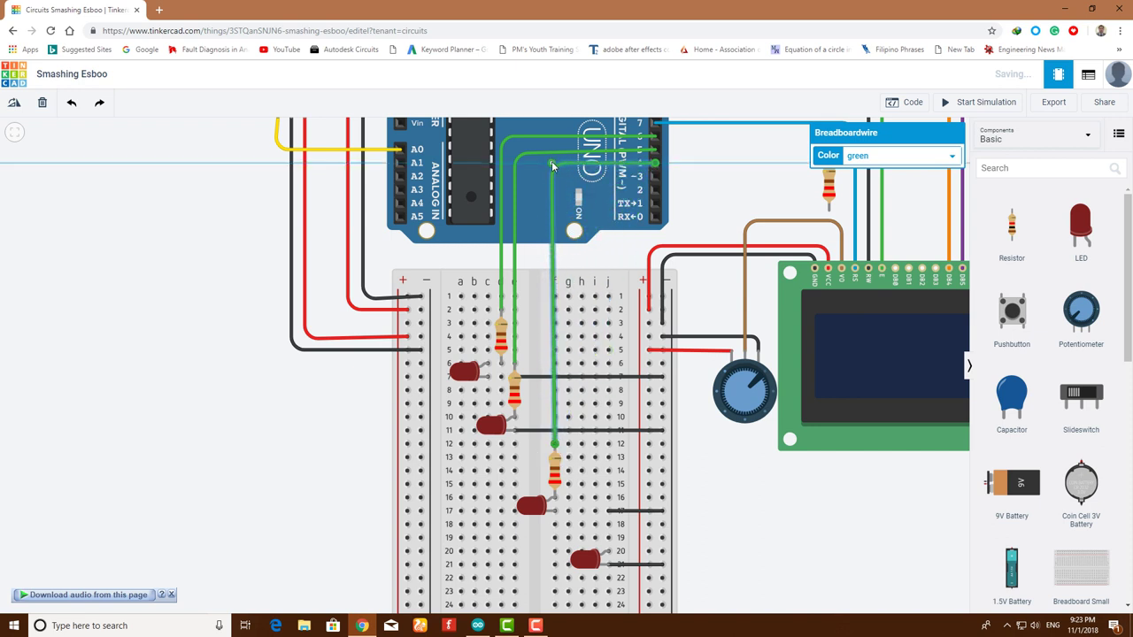
Wire Arduino pin 3 to row 16, place the fourth resistor in column j, and ground it
left_click(655, 176)
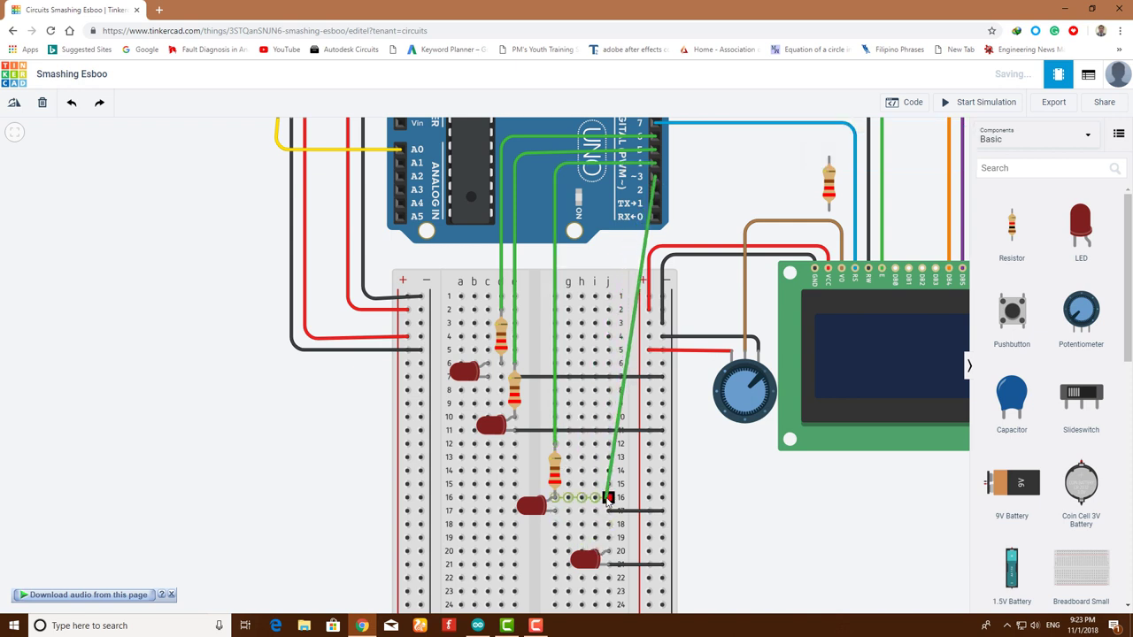
left_click(609, 499)
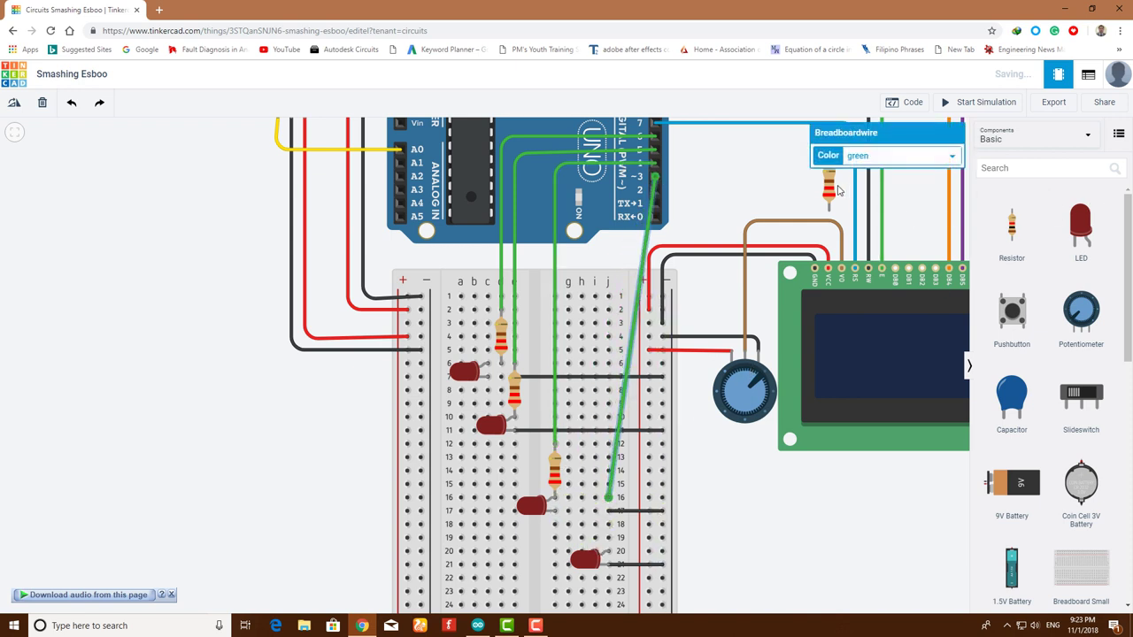
left_click_drag(832, 190, 609, 530)
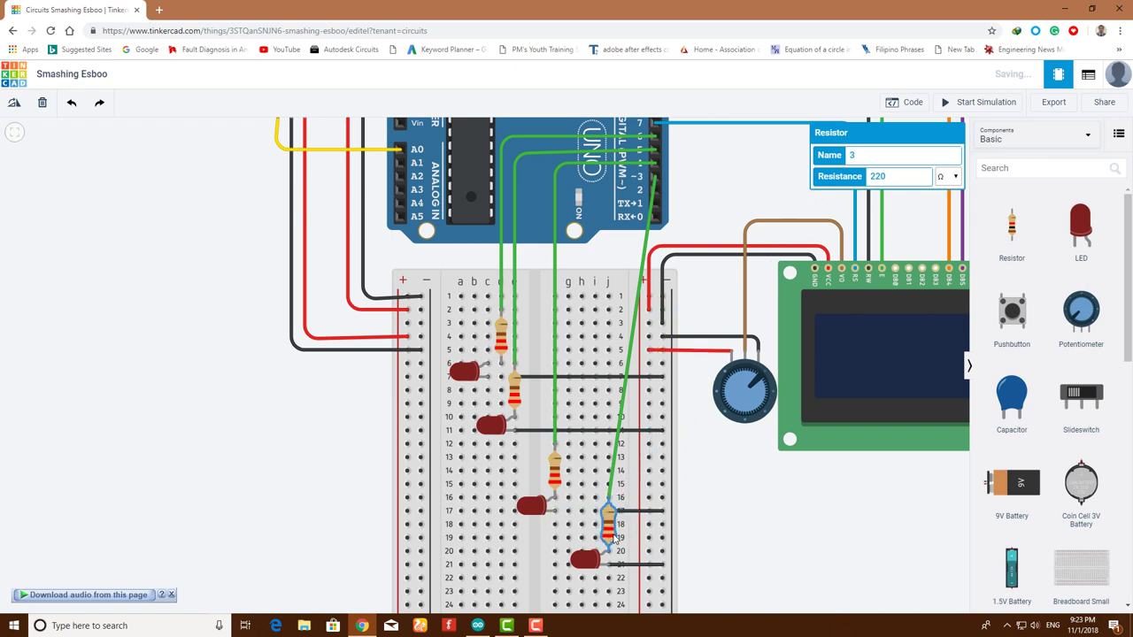
left_click(608, 564)
left_click(662, 563)
left_click_drag(663, 569, 661, 593)
left_click_drag(606, 571, 590, 596)
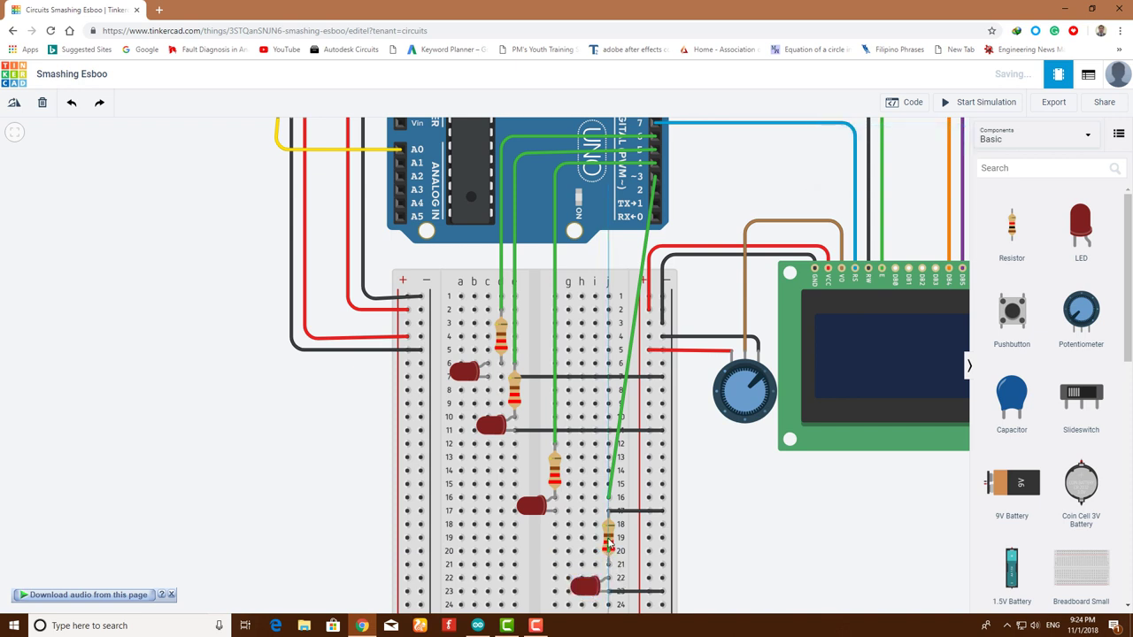
Shift the fourth resistor's top lead to row 17 and add a black wire to the power rail
left_click(609, 543)
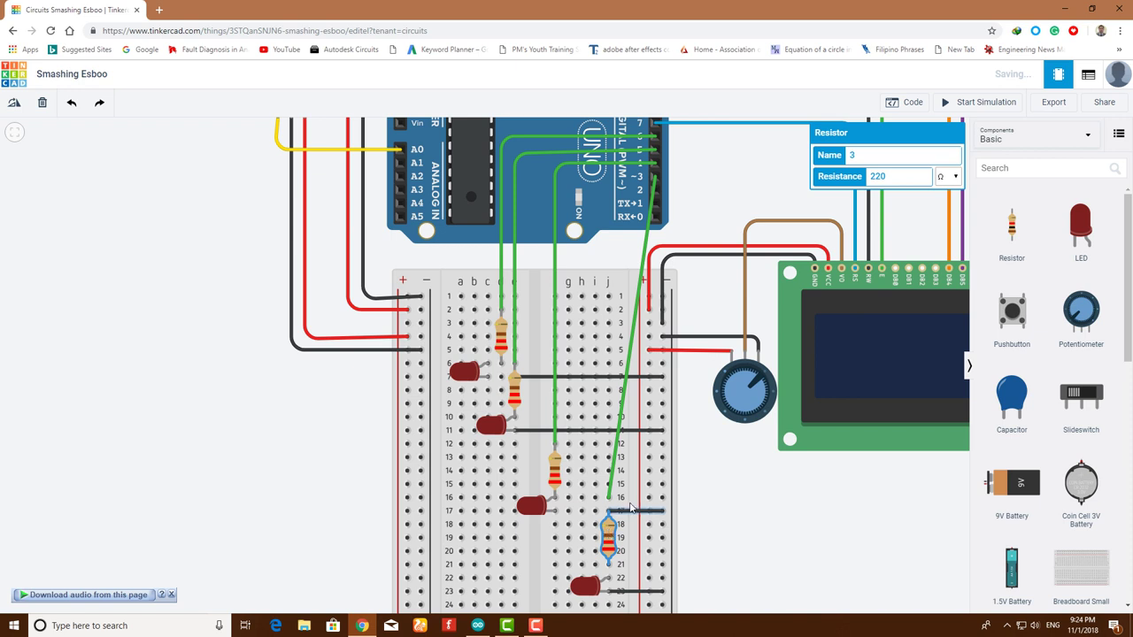
left_click(609, 521)
left_click(609, 535)
left_click_drag(609, 535, 609, 518)
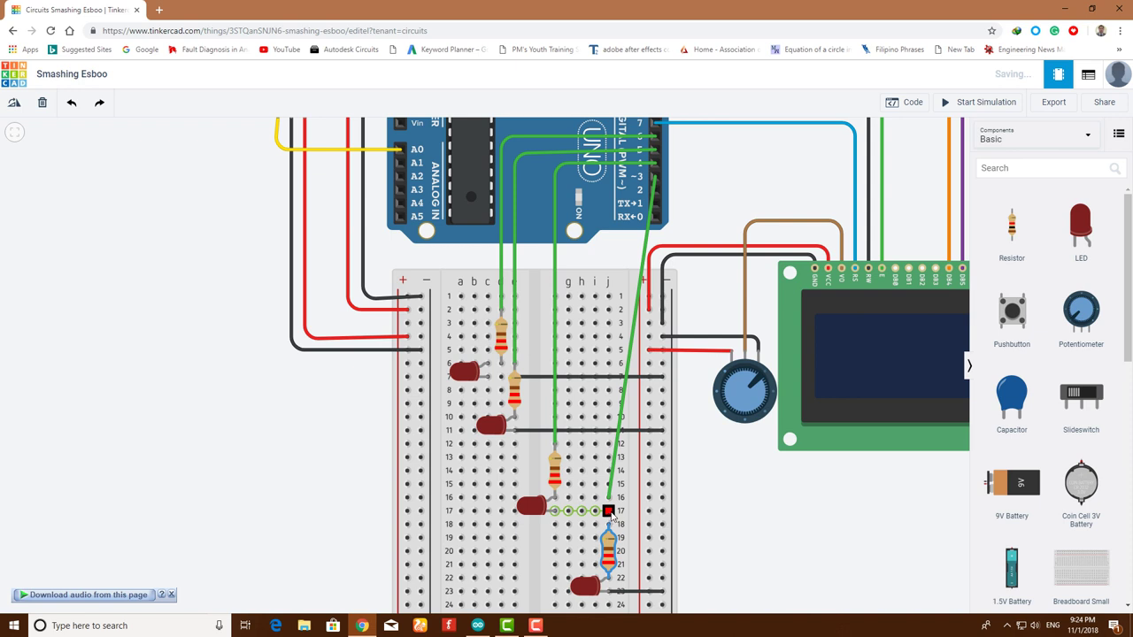
left_click(609, 511)
left_click(670, 505)
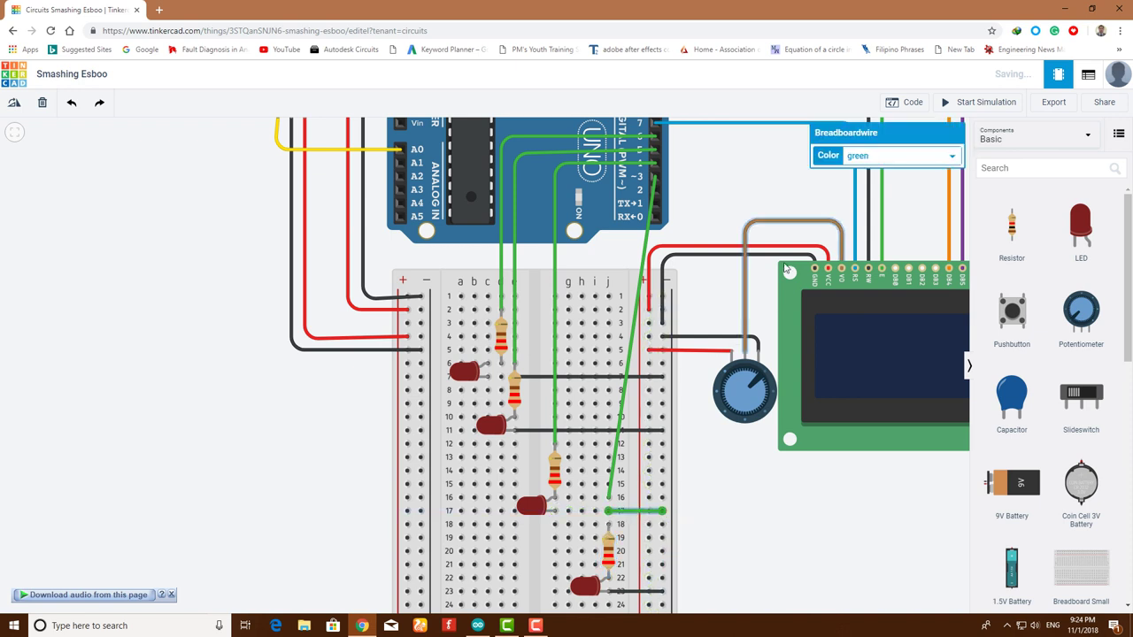
left_click(872, 156)
left_click(867, 169)
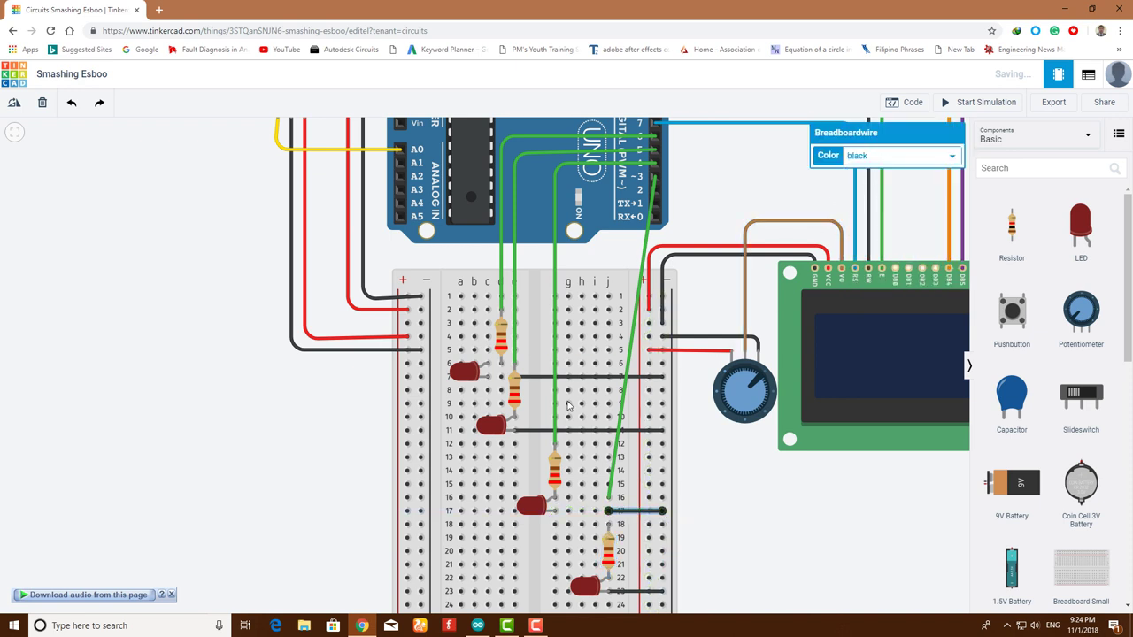
Move the green pin-3 wire to row 18, shift the resistor to column i, and bend the wire
left_click(618, 425)
left_click_drag(609, 497, 608, 526)
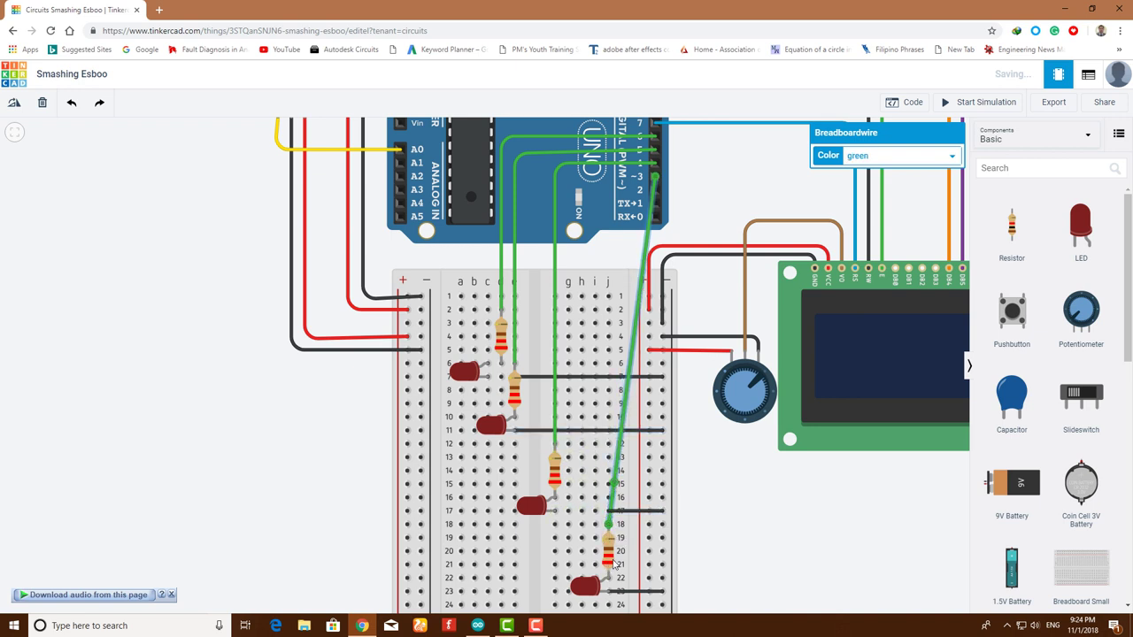
left_click(611, 565)
left_click_drag(610, 565, 572, 593)
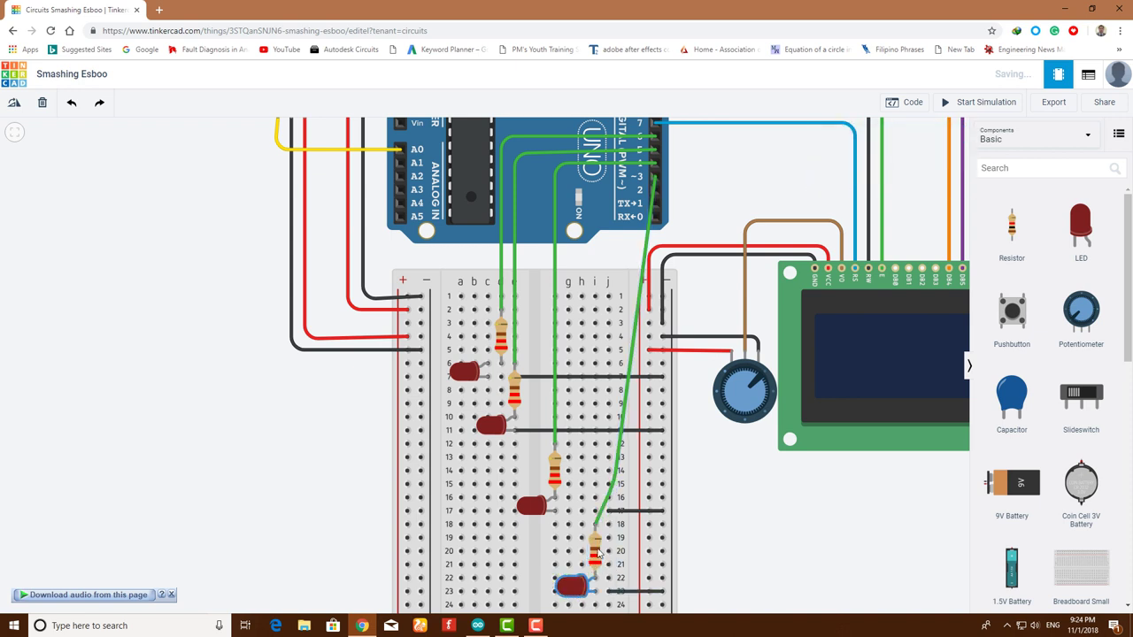
left_click_drag(601, 494, 595, 180)
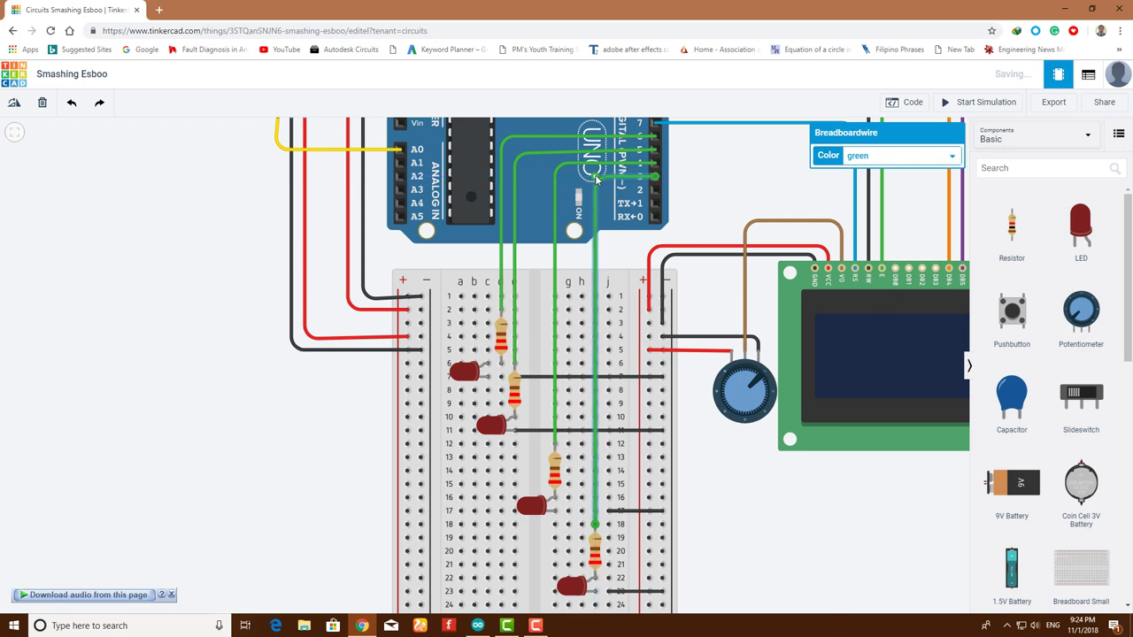
Bend the red 5V wire over the Arduino and move its 220 Ω resistor beside the LCD pins
left_click(609, 204)
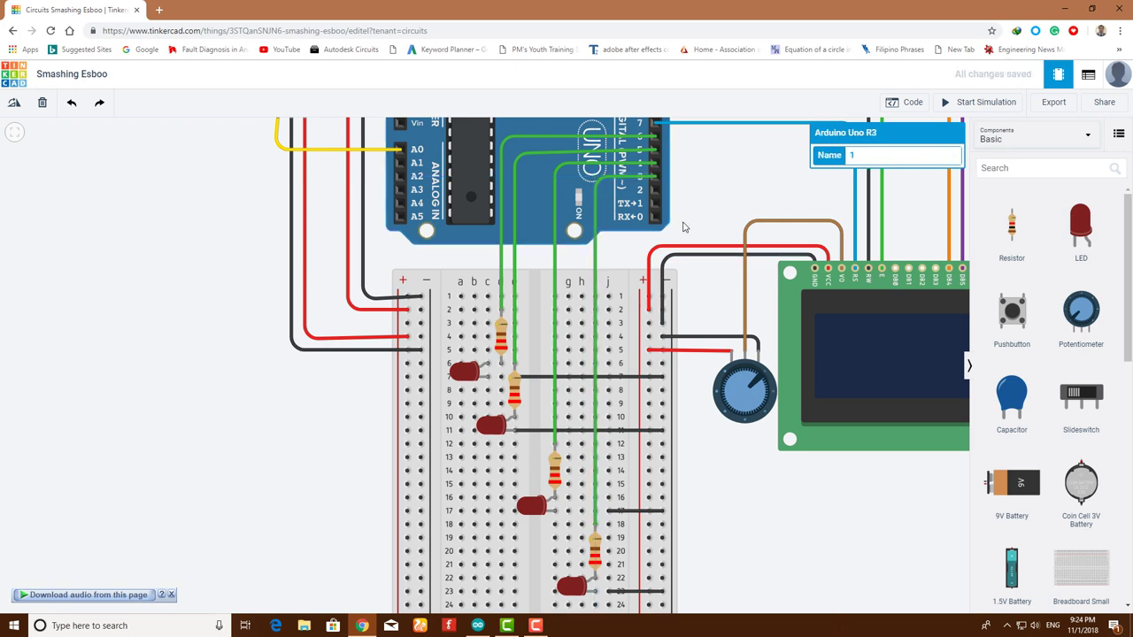
left_click(610, 475)
scroll(609, 475, "down", 5)
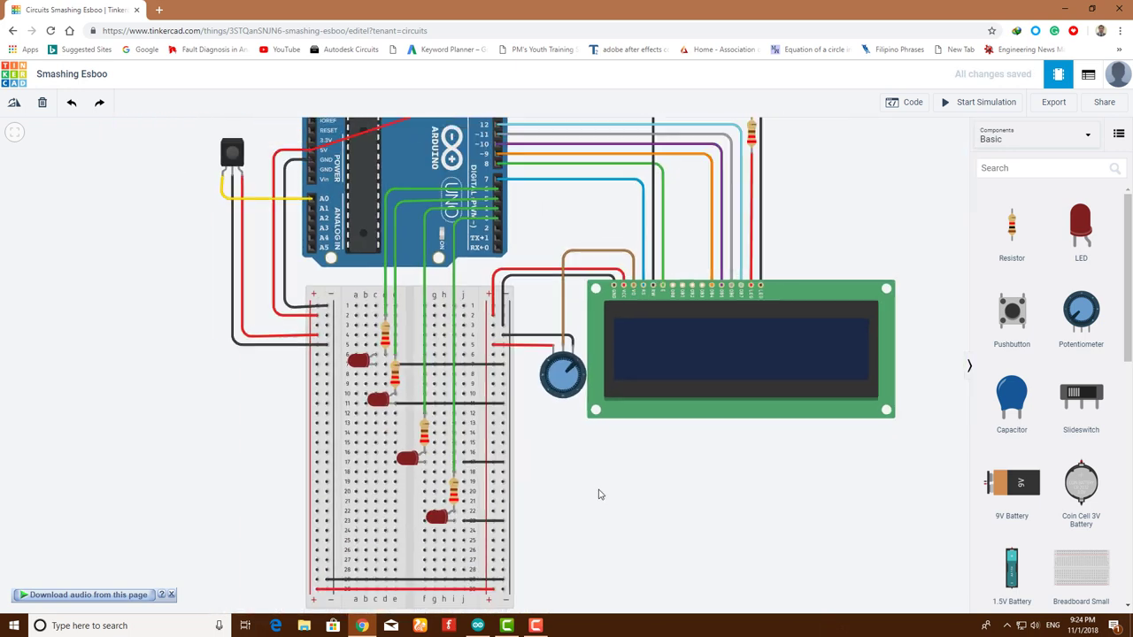
scroll(604, 485, "down", 2)
left_click_drag(647, 489, 673, 477)
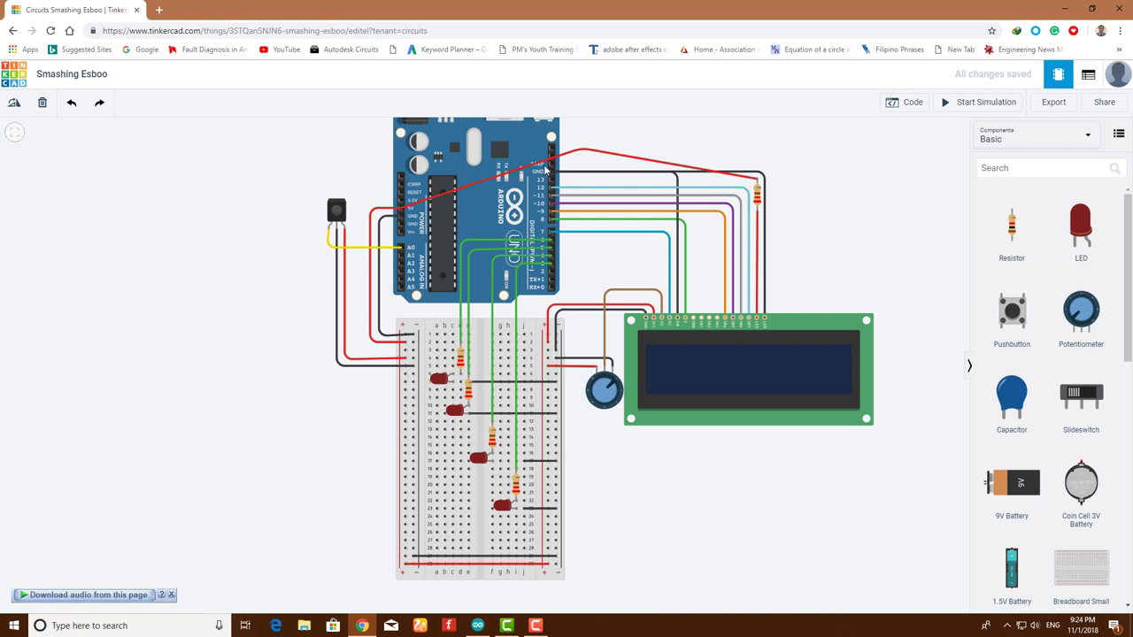
left_click(638, 160)
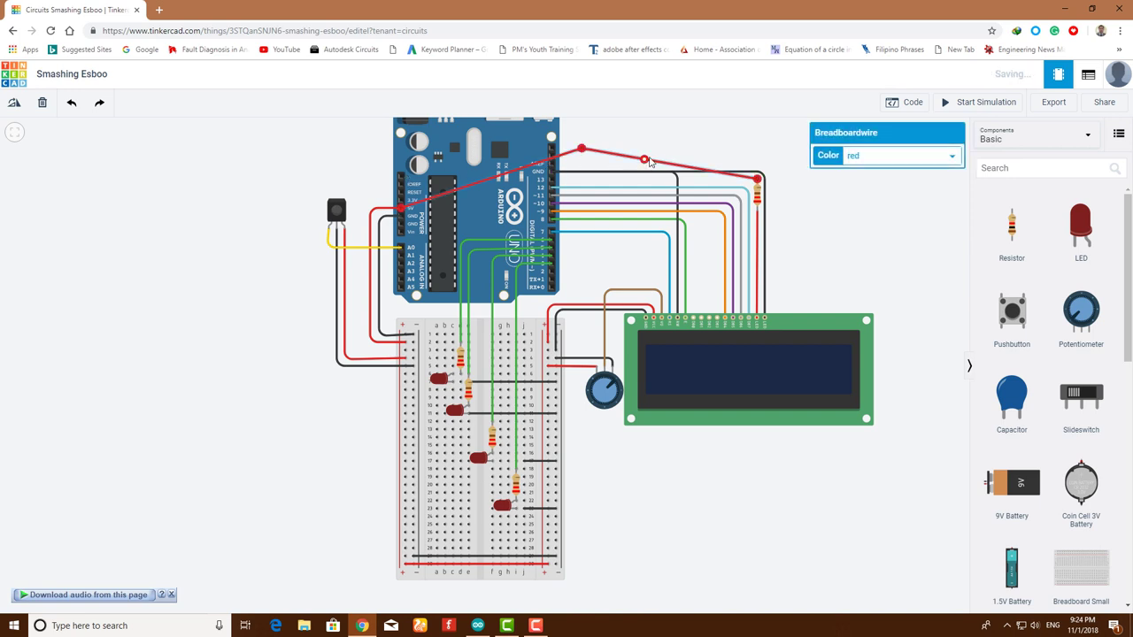
left_click_drag(655, 162, 759, 157)
mouse_move(760, 200)
left_mouse_down()
mouse_move(762, 175)
mouse_move(762, 199)
left_mouse_up()
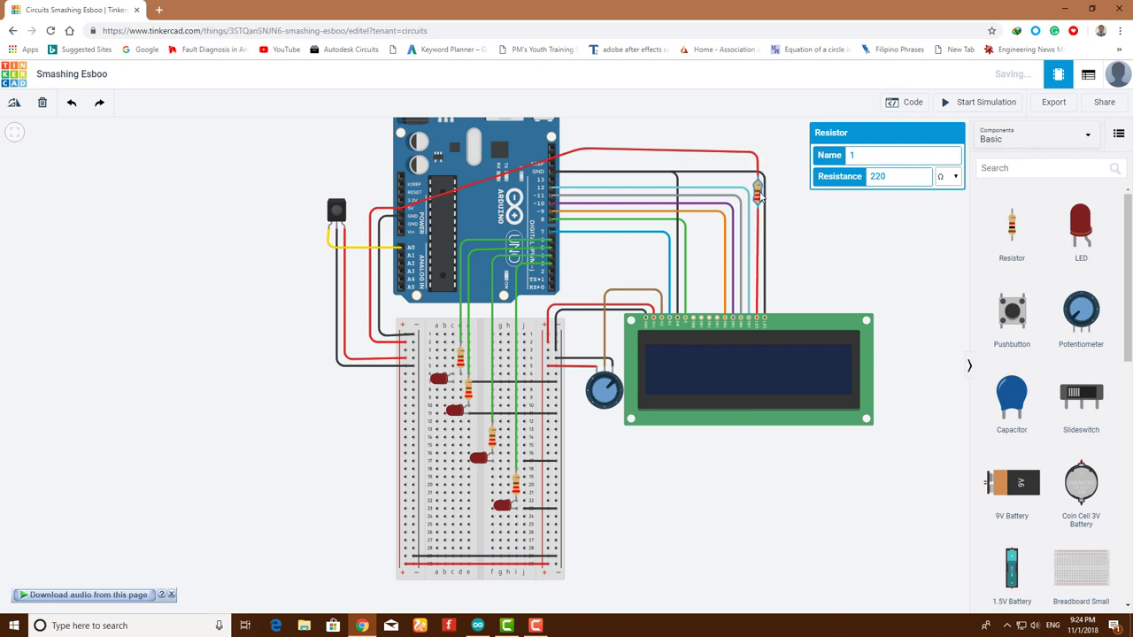
left_click(690, 123)
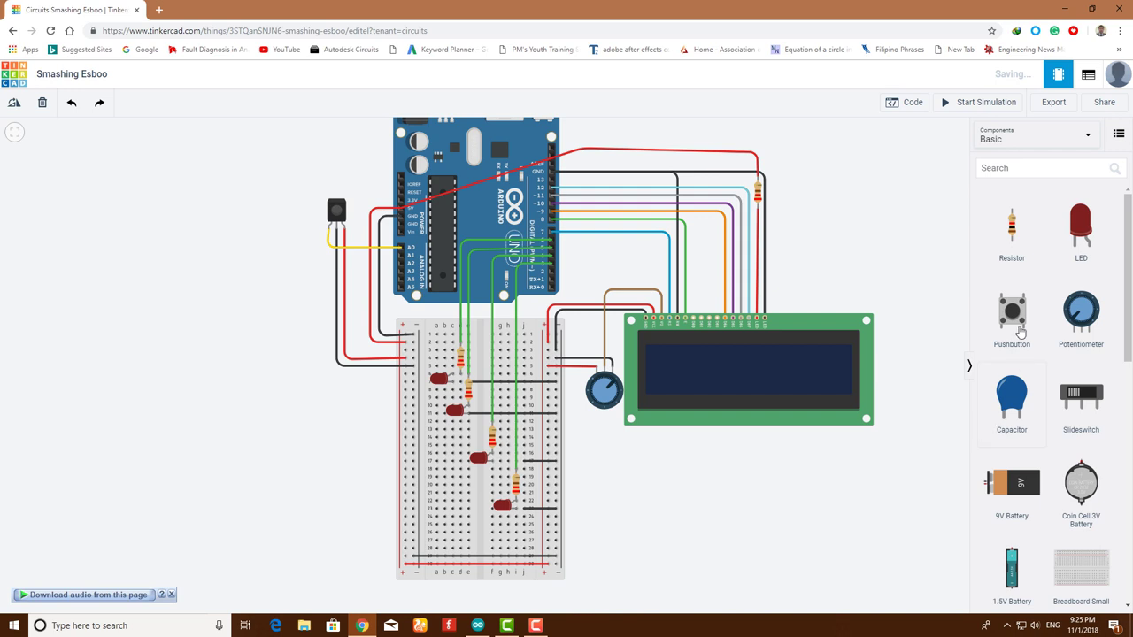
Set the Components list to All
scroll(1040, 483, "down", 7)
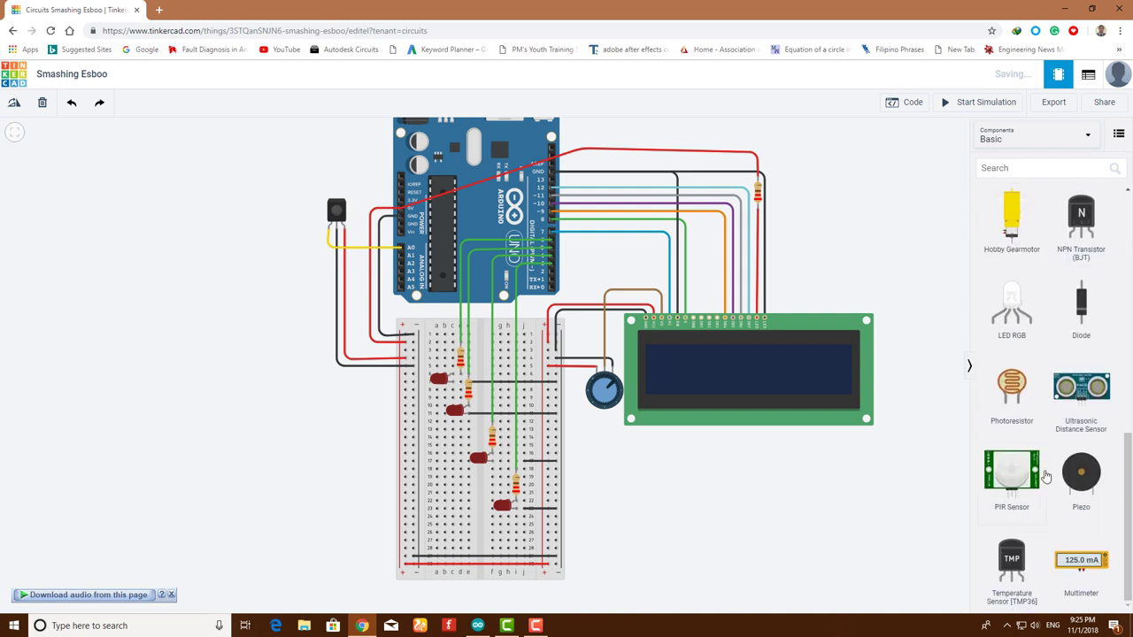
scroll(1045, 477, "up", 7)
scroll(1050, 455, "down", 4)
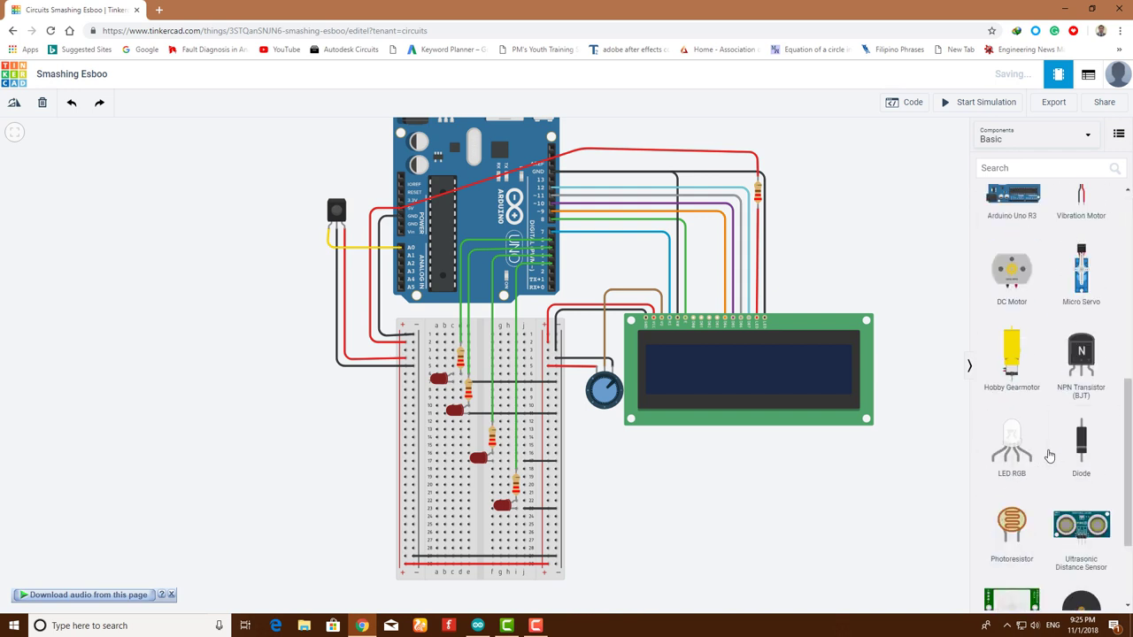
scroll(1050, 456, "down", 3)
left_click(1024, 139)
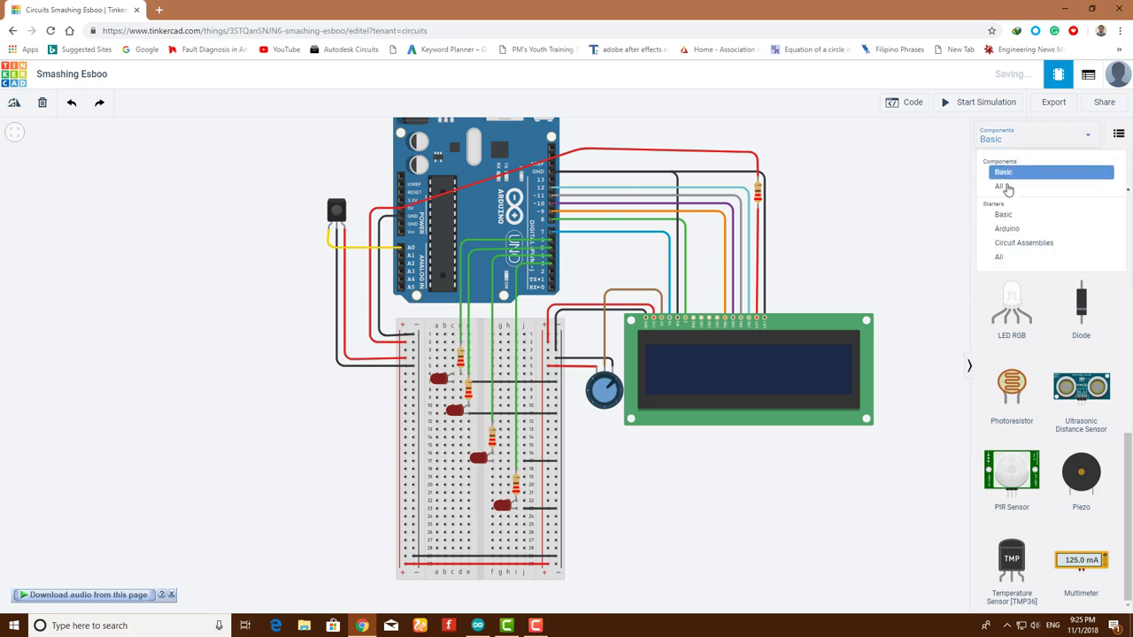
left_click(1006, 192)
Place an IR remote left of the breadboard, then bring up the IR_RemoteHoem_automation sketch in Arduino IDE
scroll(1013, 389, "down", 8)
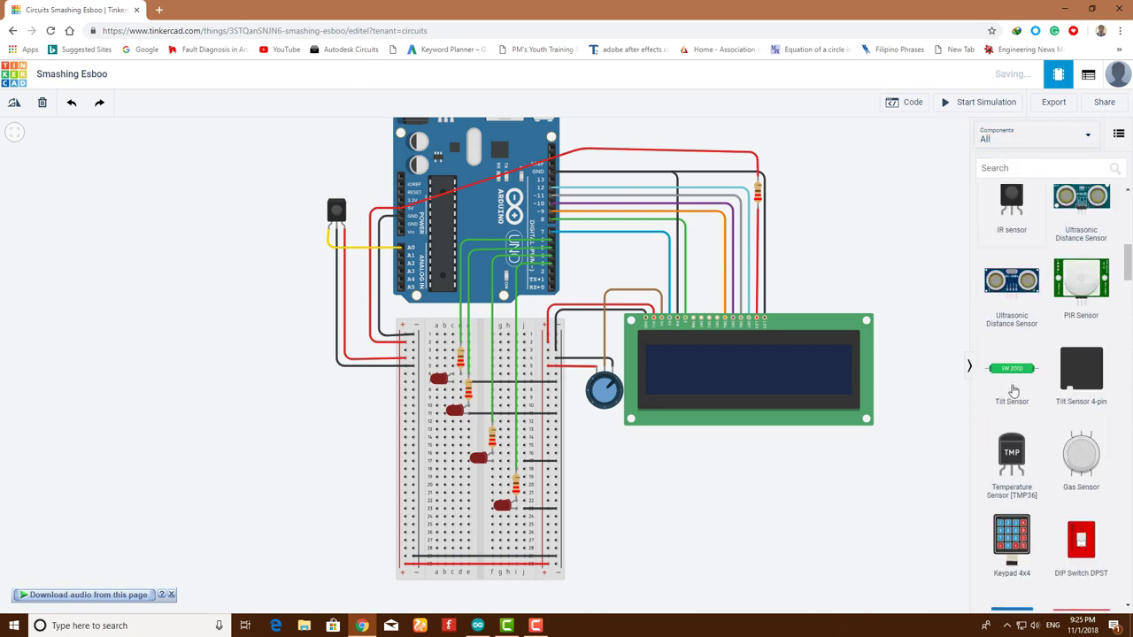
scroll(1013, 390, "down", 10)
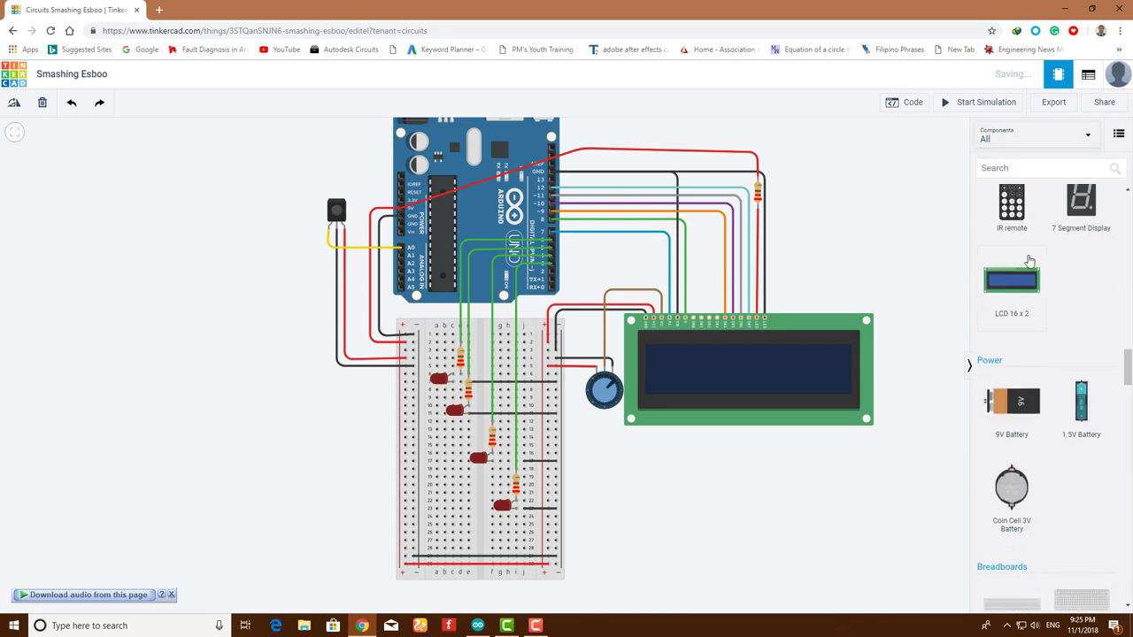
left_click_drag(1012, 226, 262, 462)
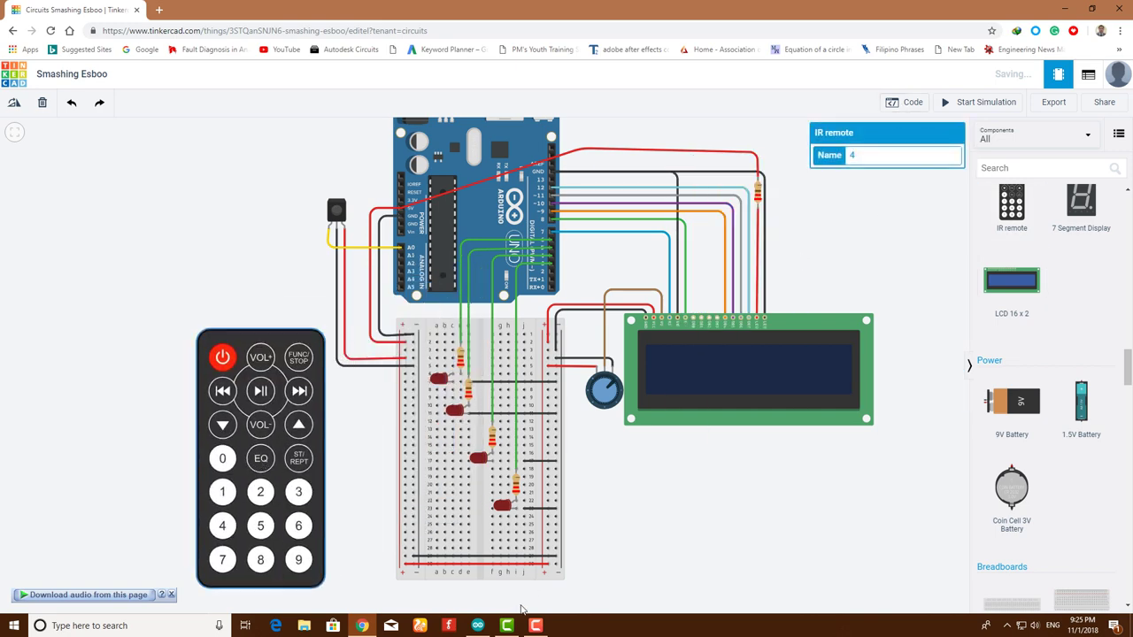
left_click(478, 625)
scroll(142, 204, "down", 20)
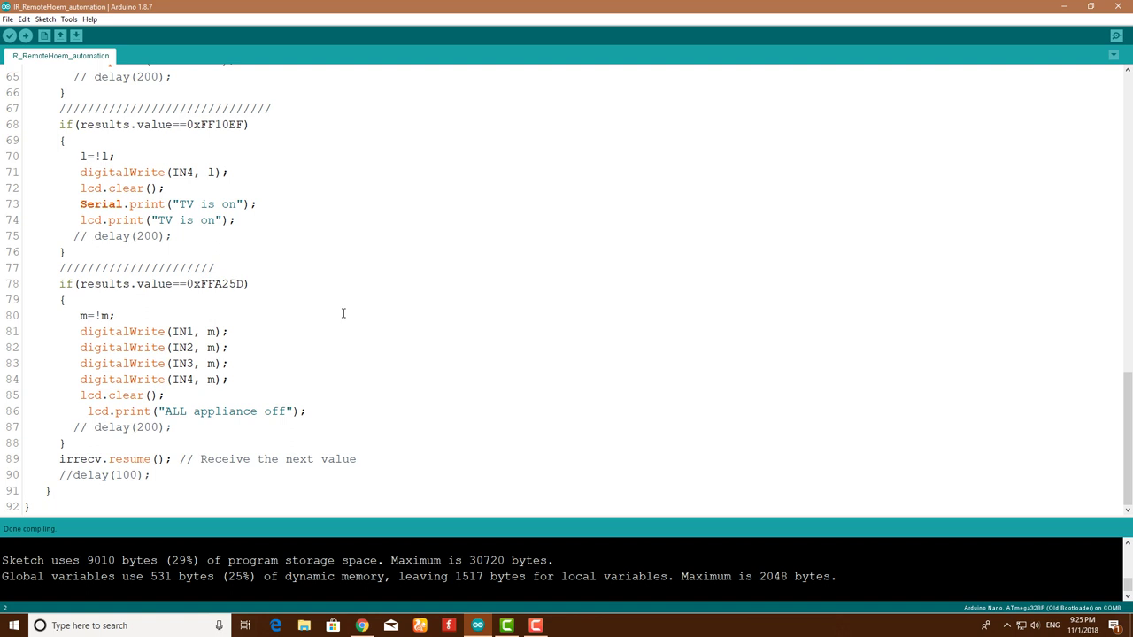
scroll(339, 317, "up", 20)
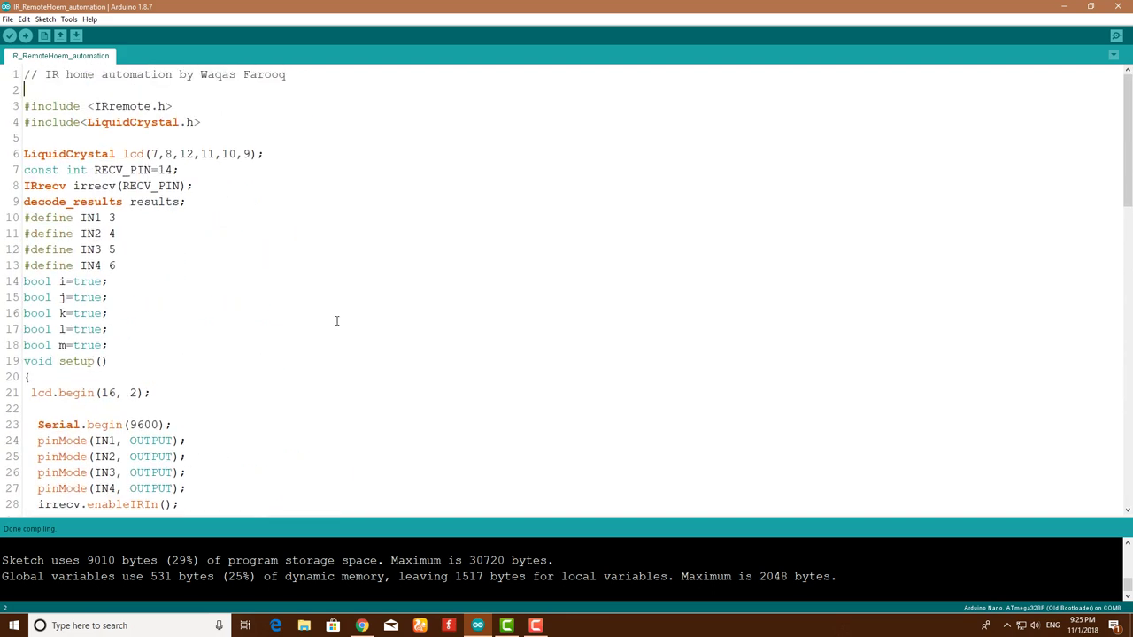
key("ctrl+a")
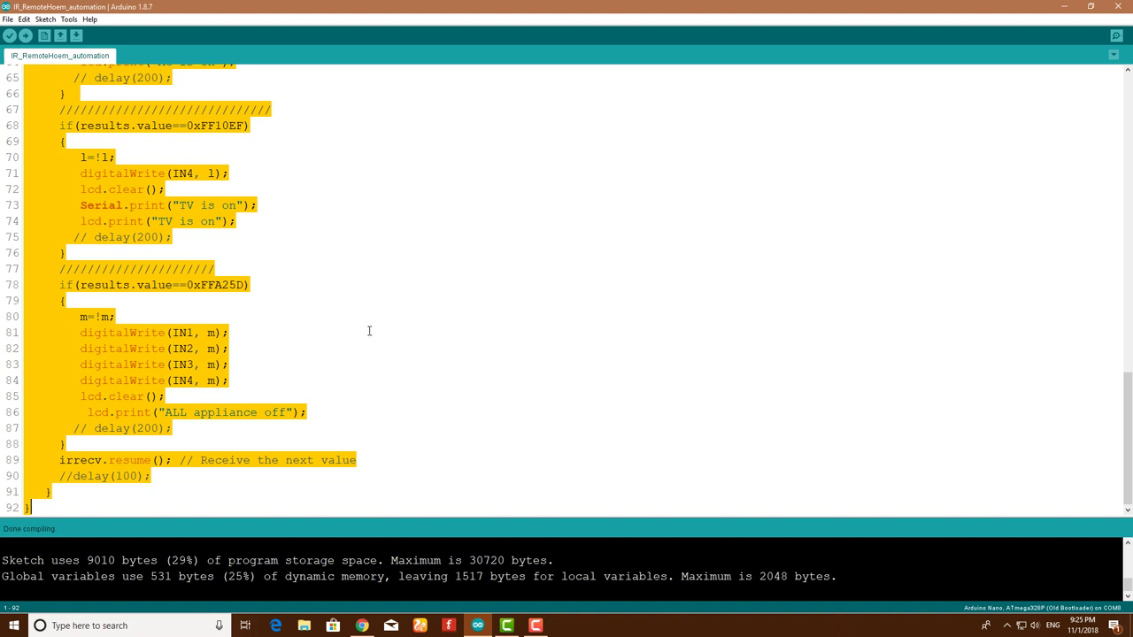
left_click(438, 347)
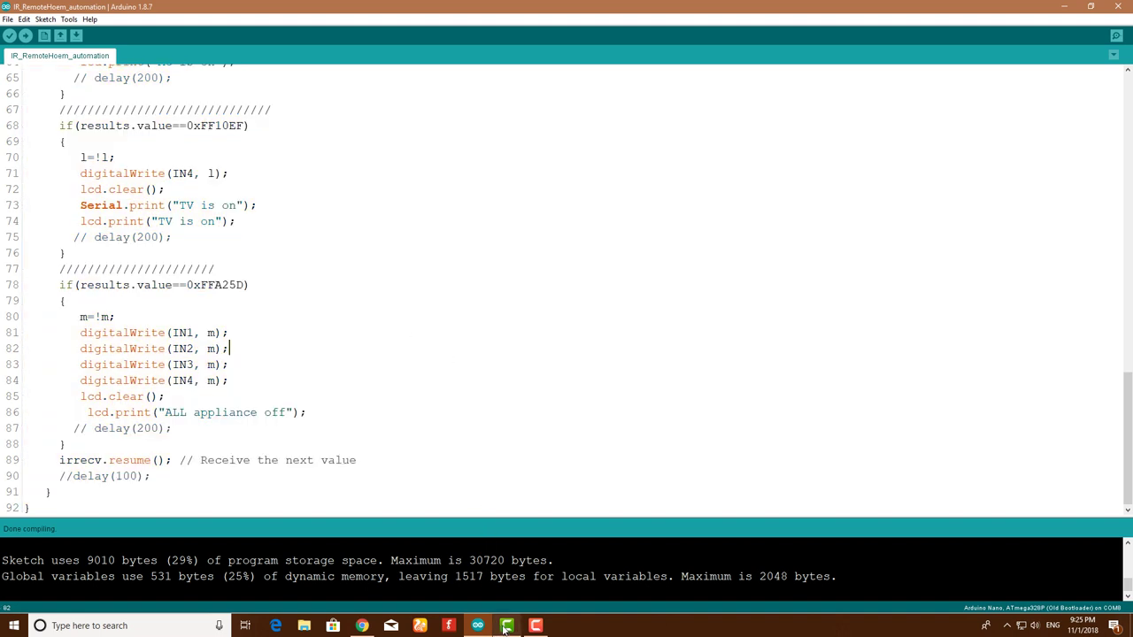
left_click(308, 306)
left_click_drag(202, 285, 239, 269)
scroll(261, 266, "up", 3)
left_click(262, 271)
scroll(216, 186, "up", 2)
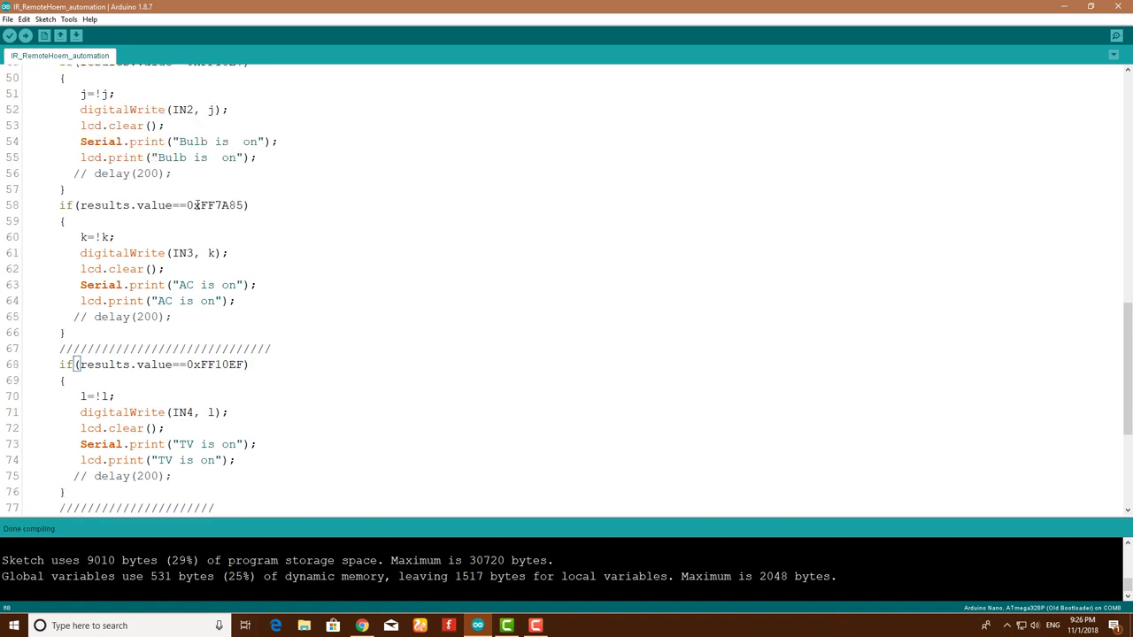
left_click_drag(200, 206, 244, 205)
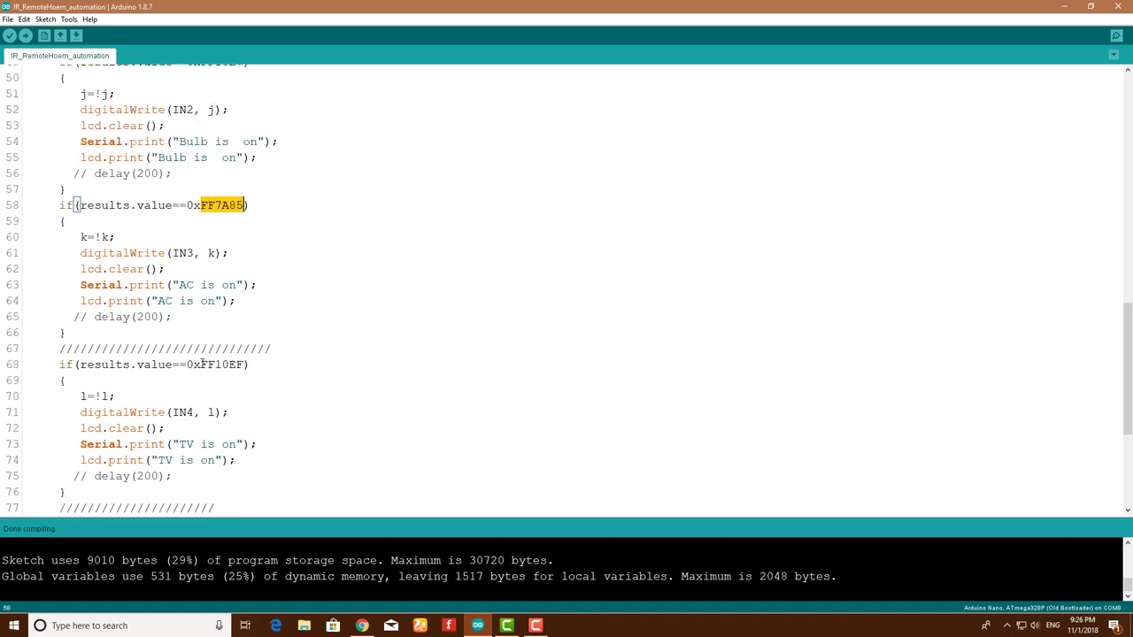
left_click(407, 335)
left_click_drag(203, 365, 249, 365)
left_click(308, 353)
Open the Serial Monitor showing FF30CF and 'Fan is turned on', with the Fan block at line 39 in view
left_click(1116, 35)
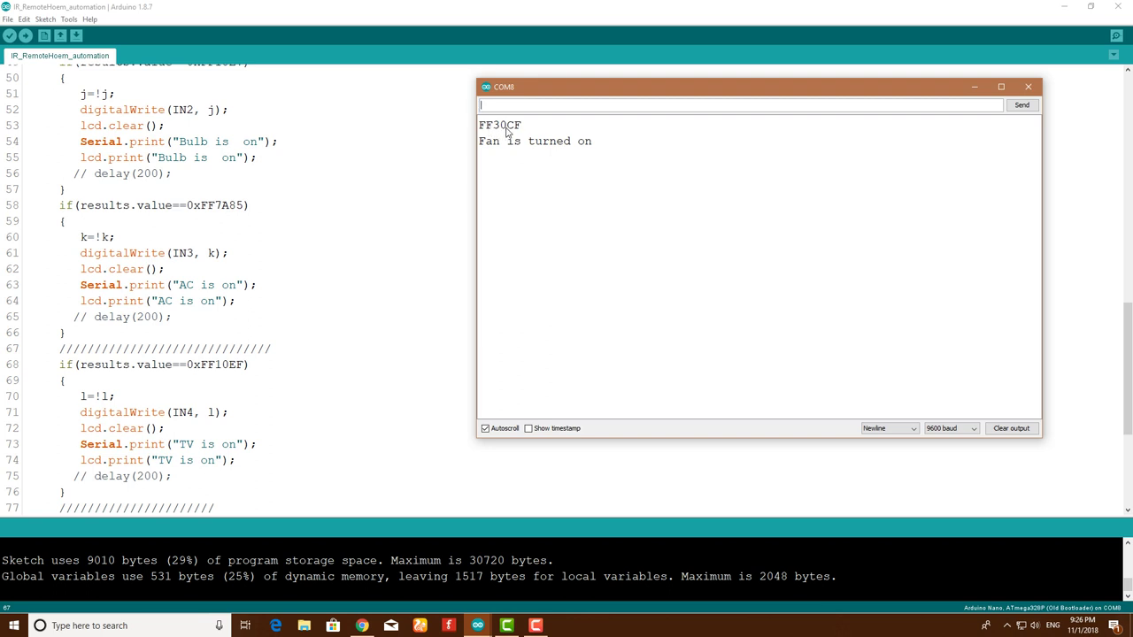
scroll(288, 197, "up", 5)
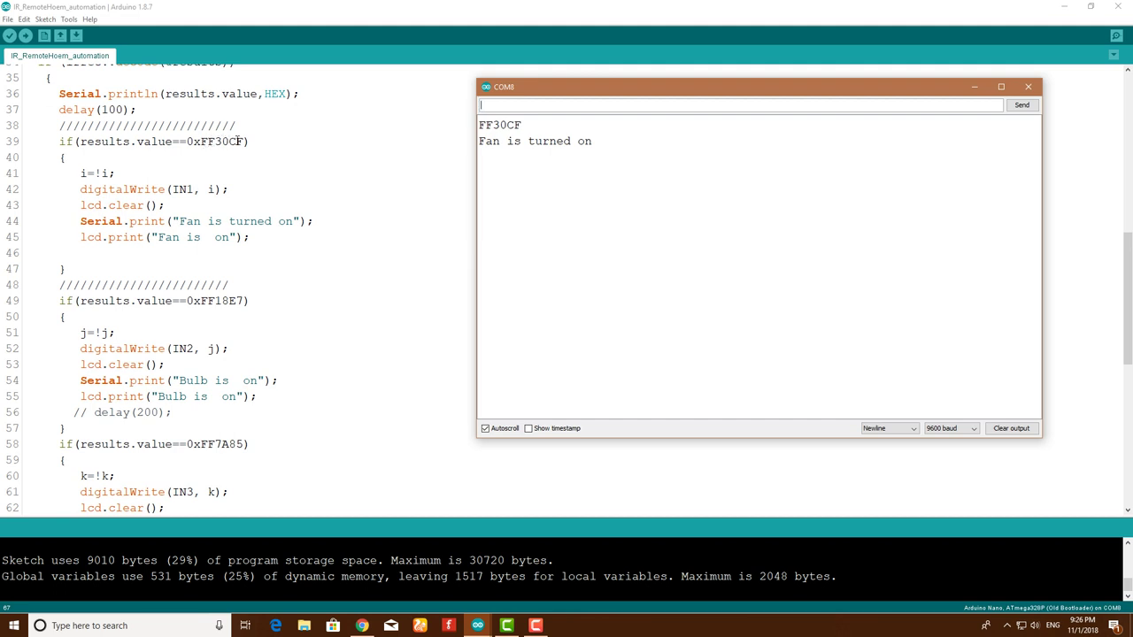
key("Down")
key("Down")
key("Down")
key("Down")
key("Down")
left_click(506, 626)
left_click(506, 626)
Open the circuit's code panel and switch it from Blocks to Text
left_click(362, 625)
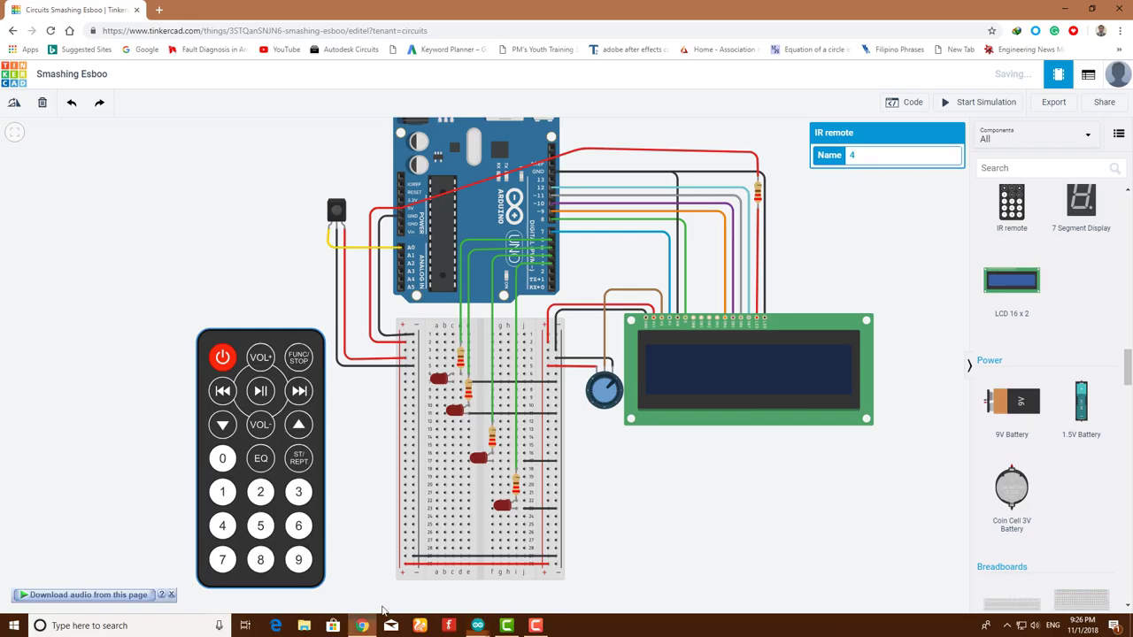
left_click(908, 103)
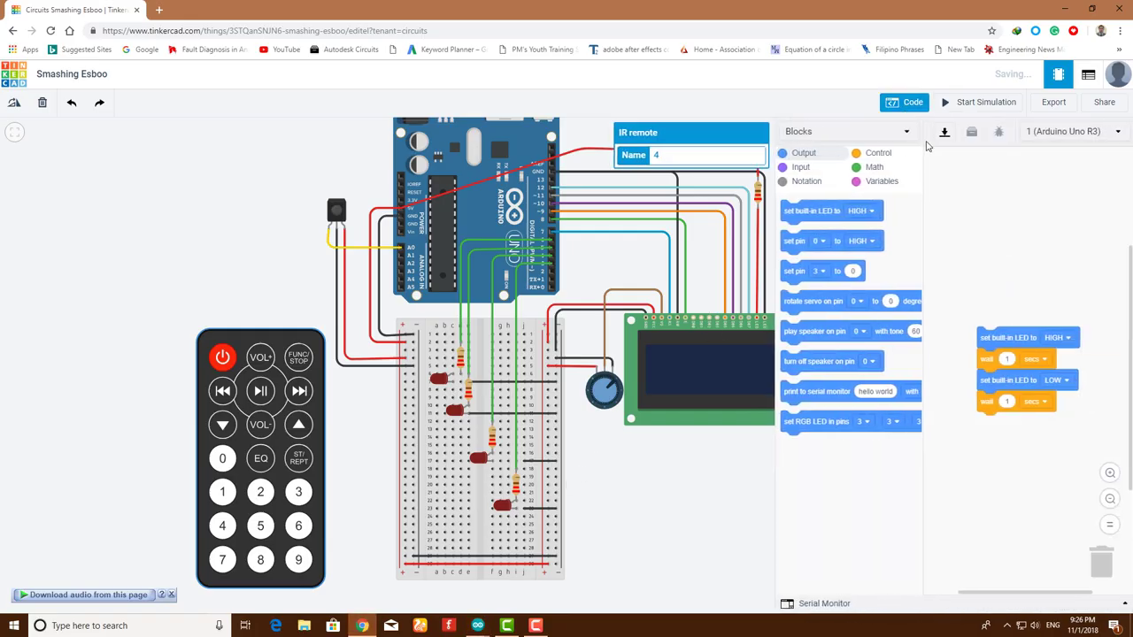
left_click(846, 133)
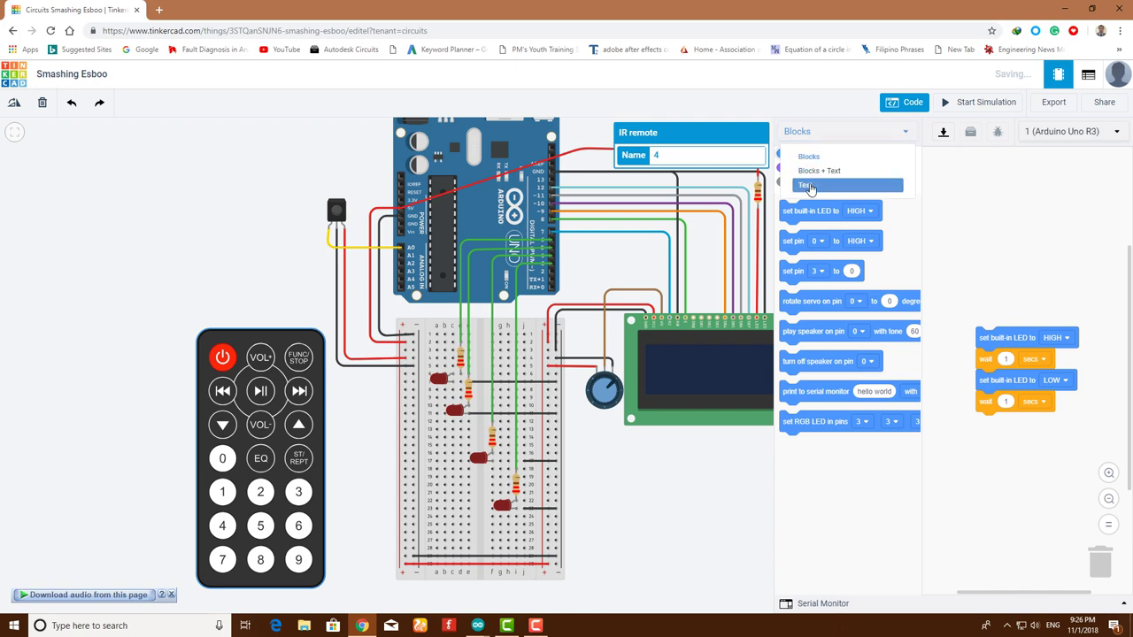
left_click(846, 188)
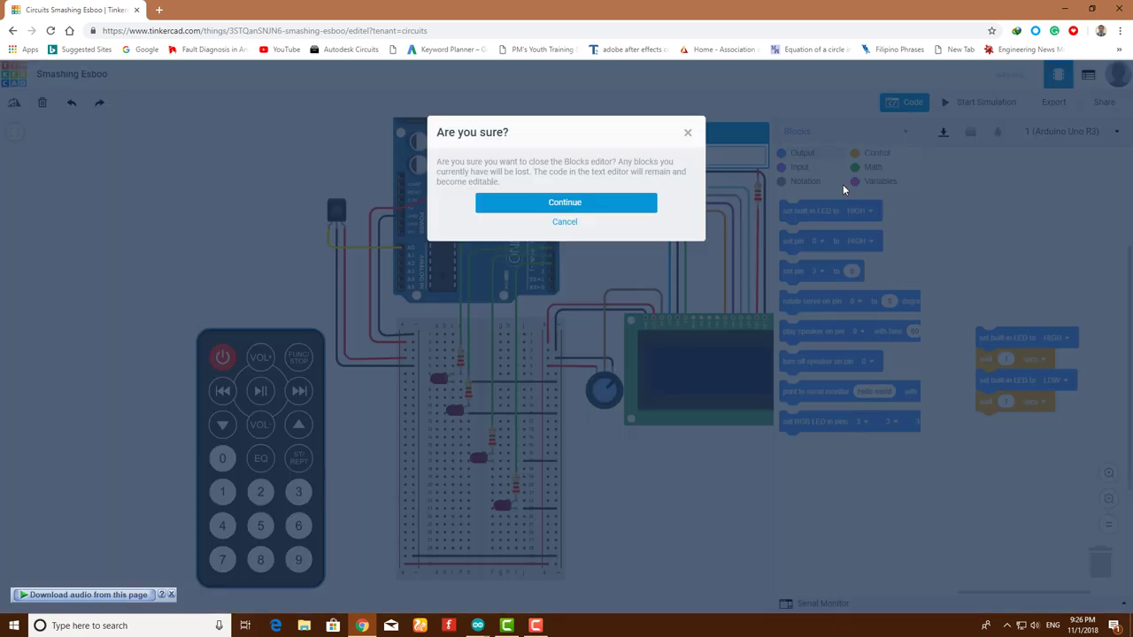
left_click(574, 203)
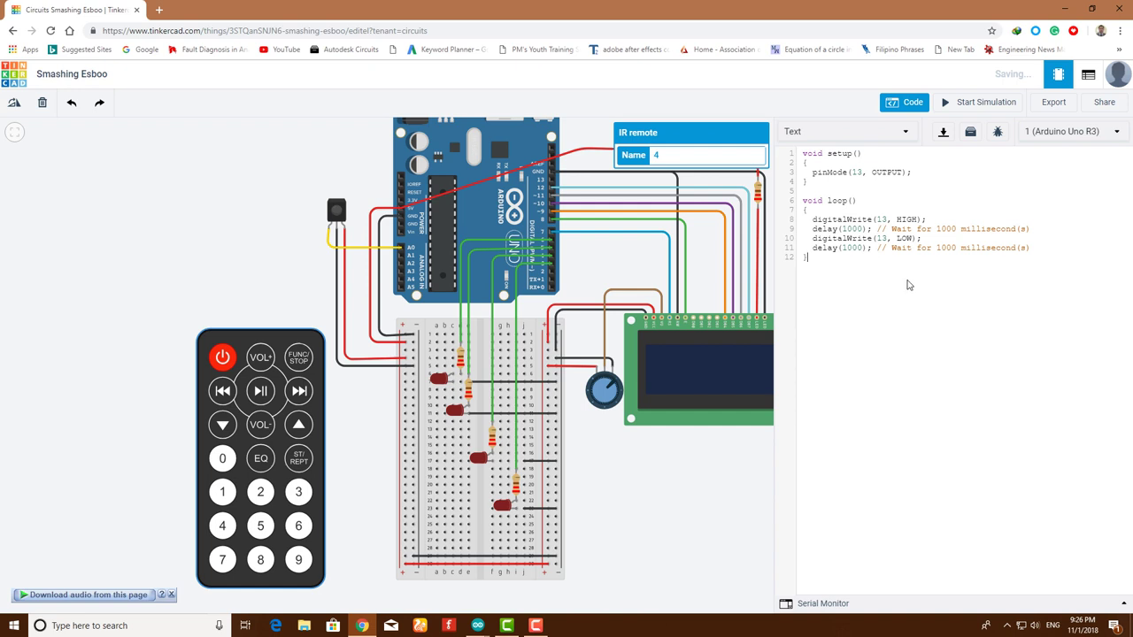
Replace all the default code with the pasted IR remote sketch
key("ctrl+a")
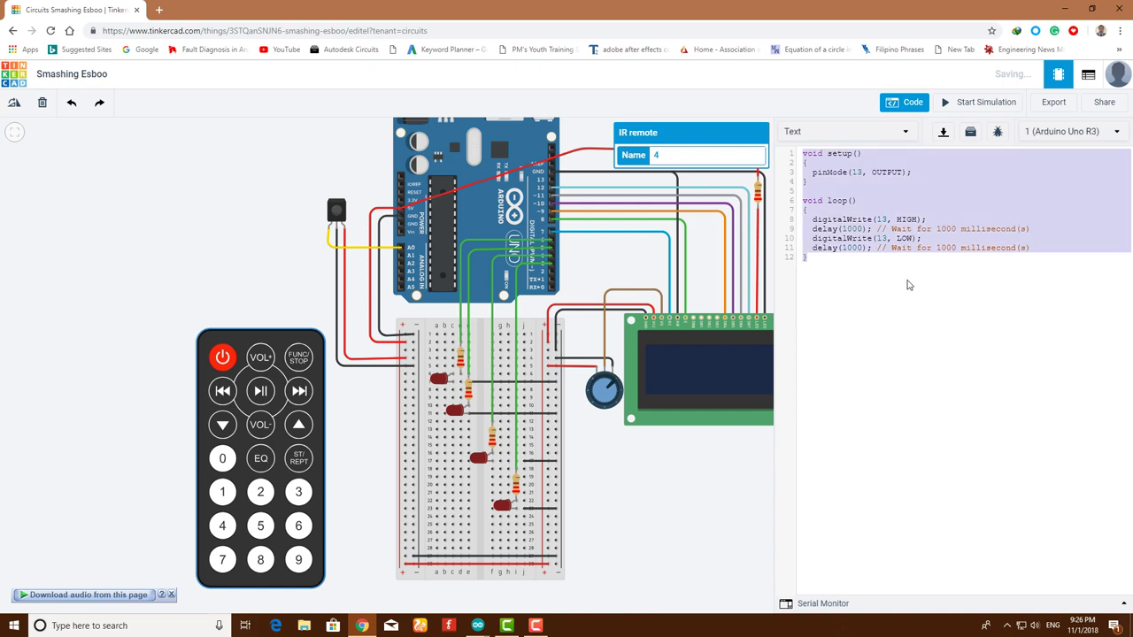
key("ctrl+v")
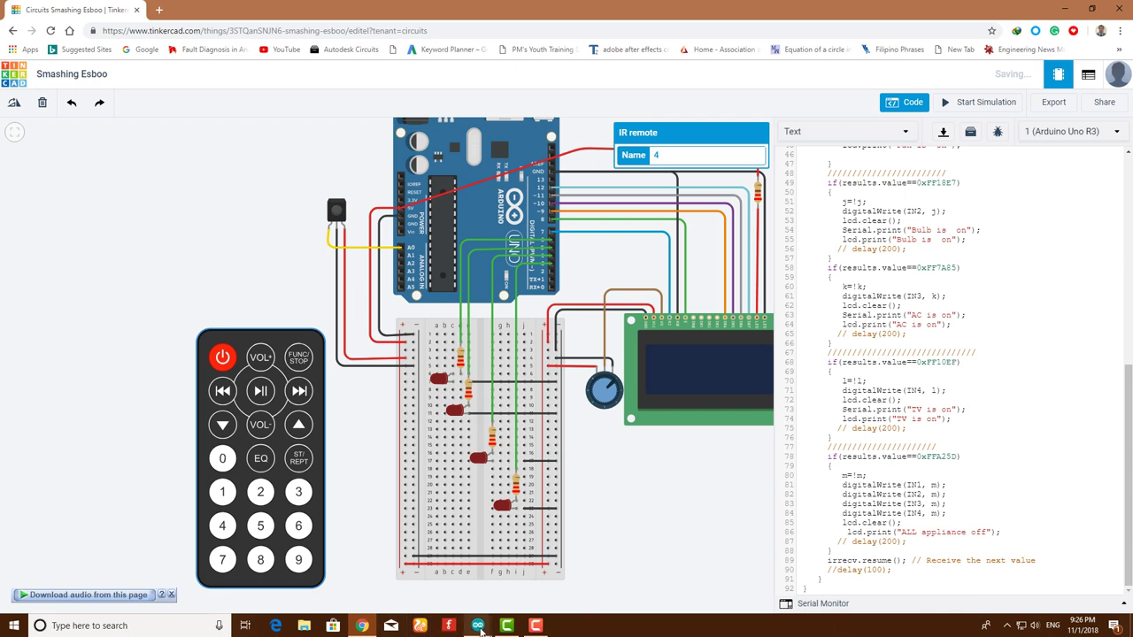
mouse_move(479, 628)
left_click(458, 569)
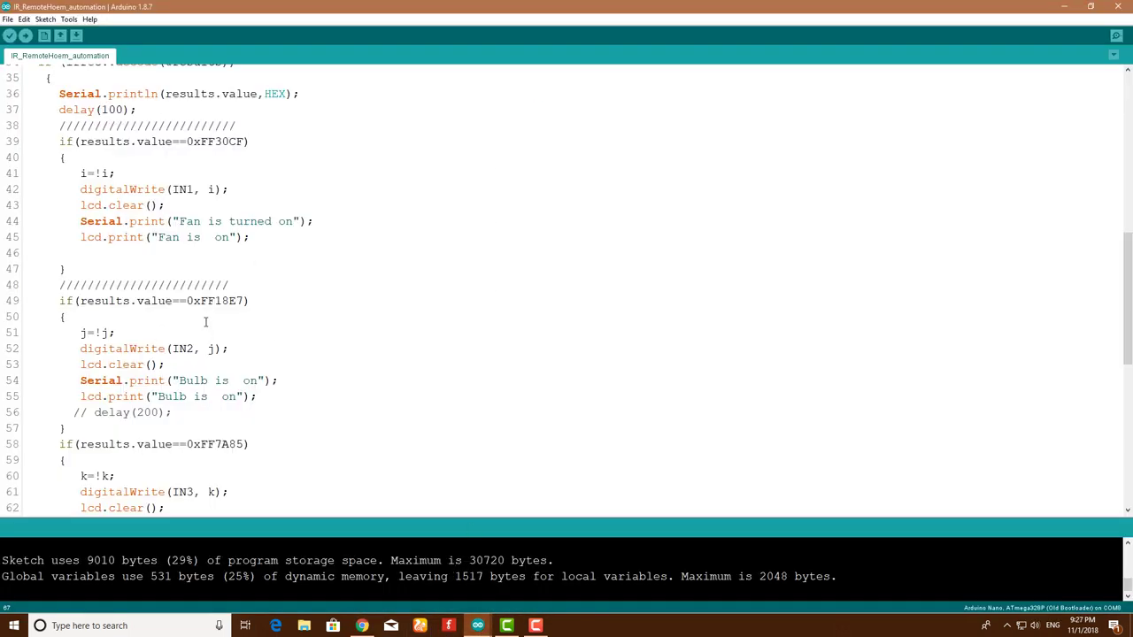
scroll(206, 322, "up", 3)
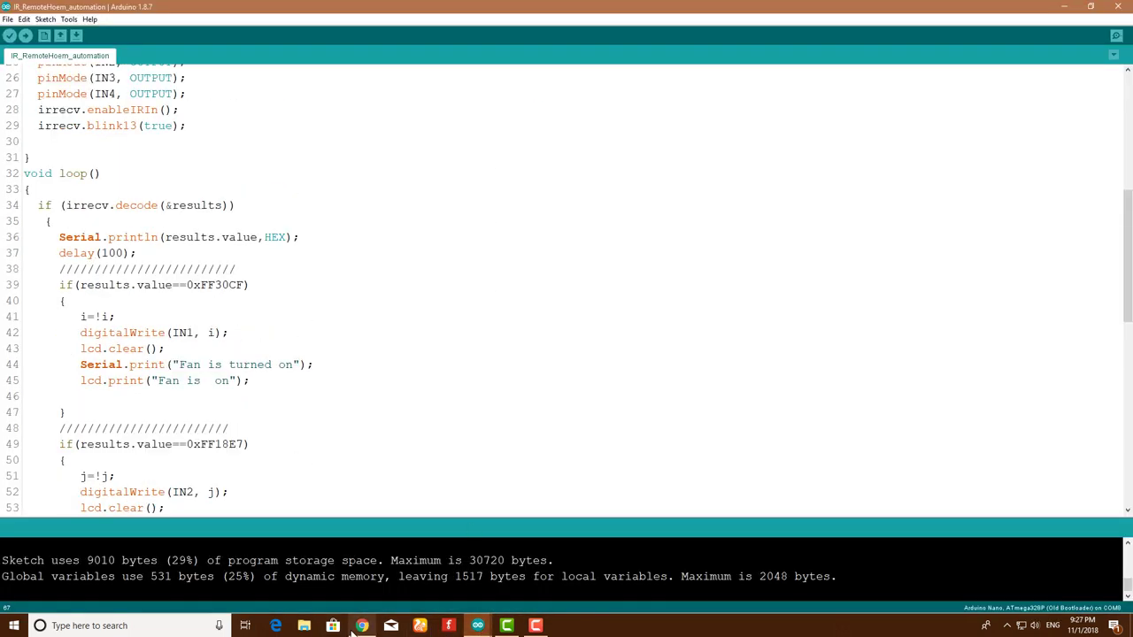
left_click(362, 625)
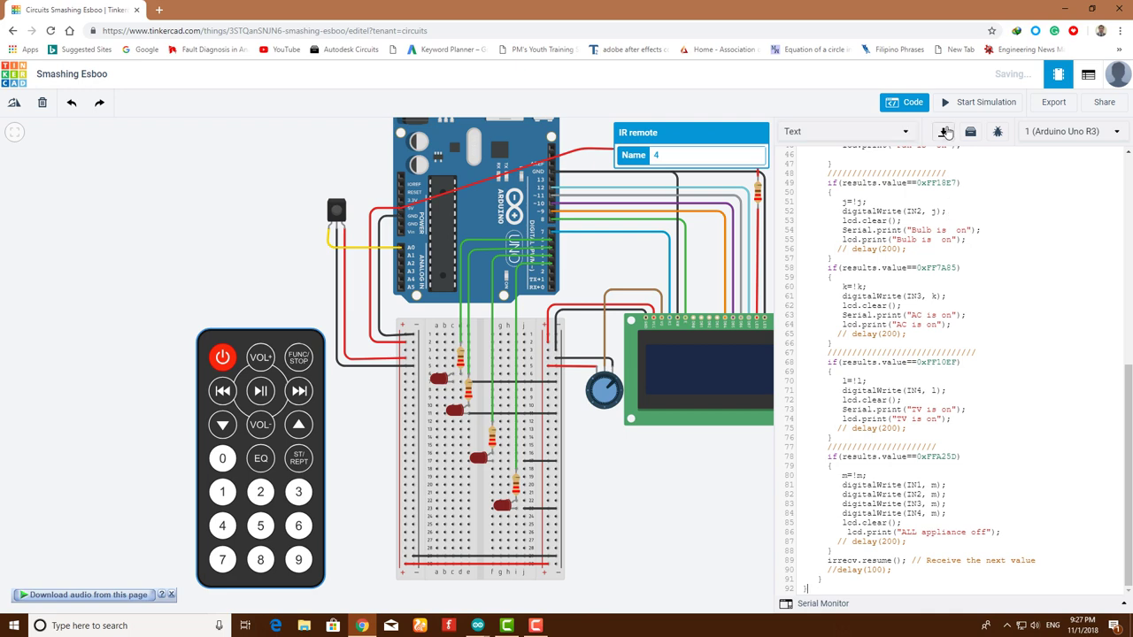
Include the IRremote and LiquidCrystal libraries from the Libraries panel
scroll(993, 184, "up", 10)
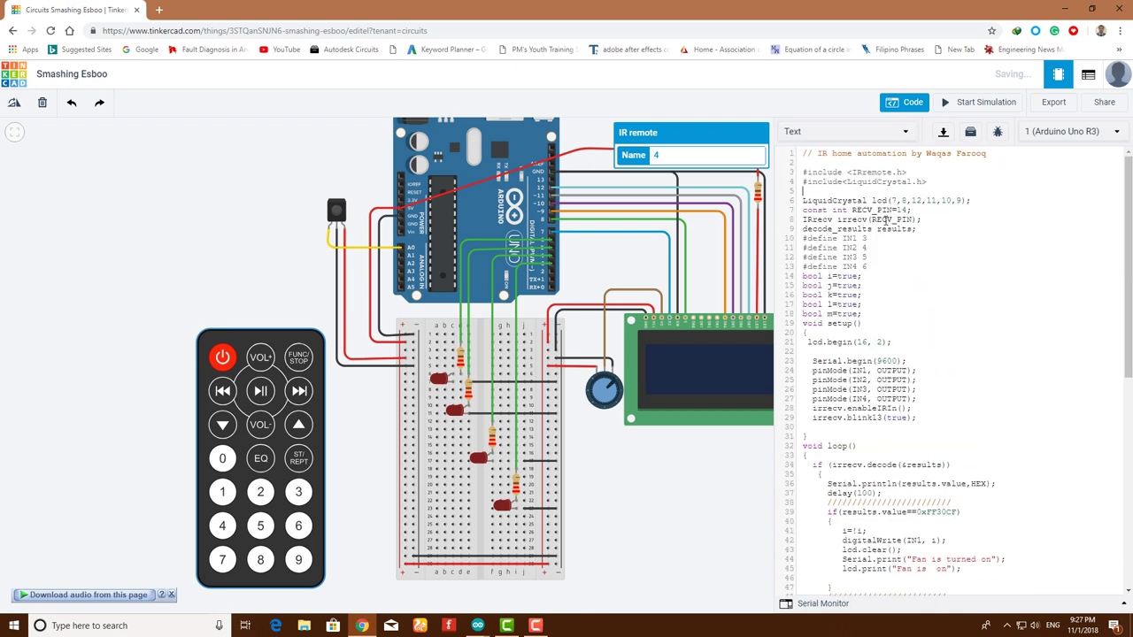
left_click(882, 257)
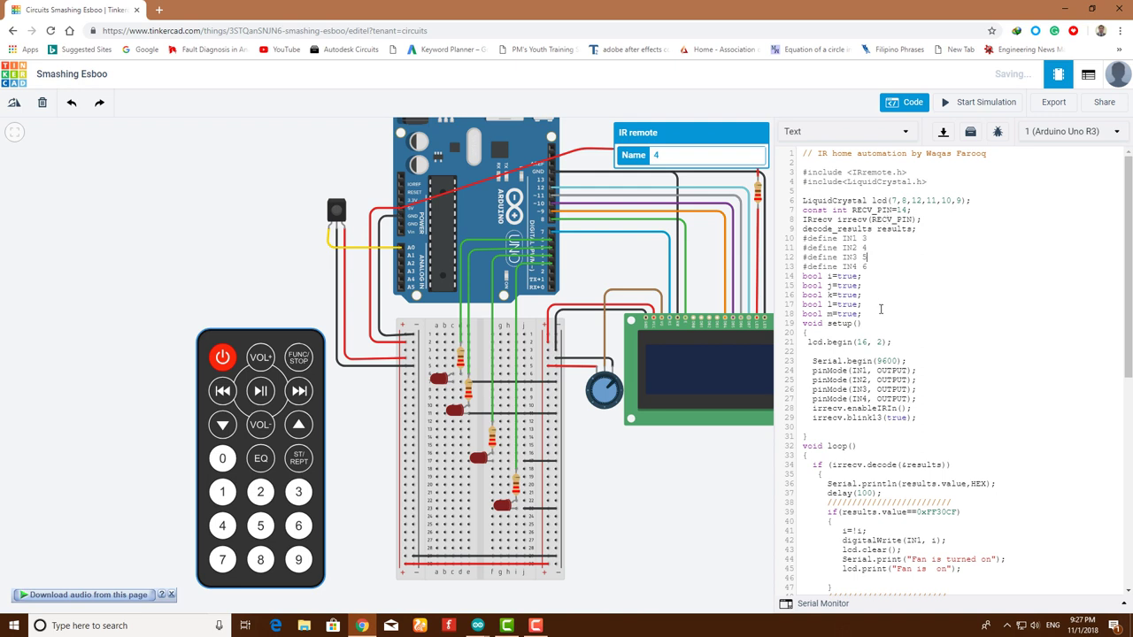
left_click(909, 175)
left_click(970, 132)
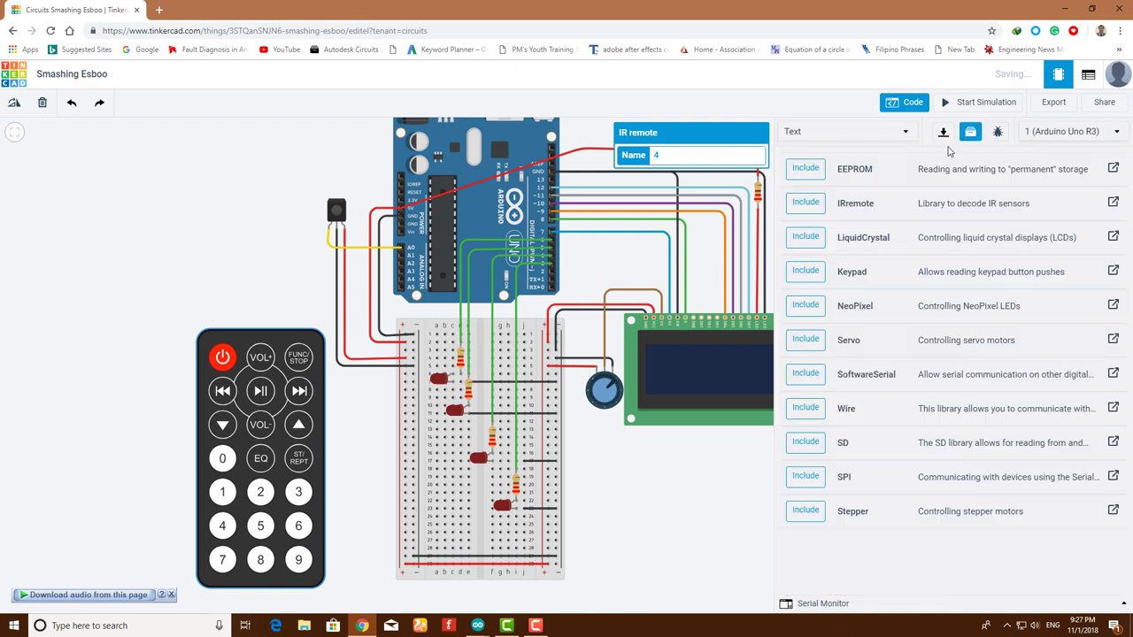
left_click(807, 210)
left_click(970, 132)
left_click(806, 240)
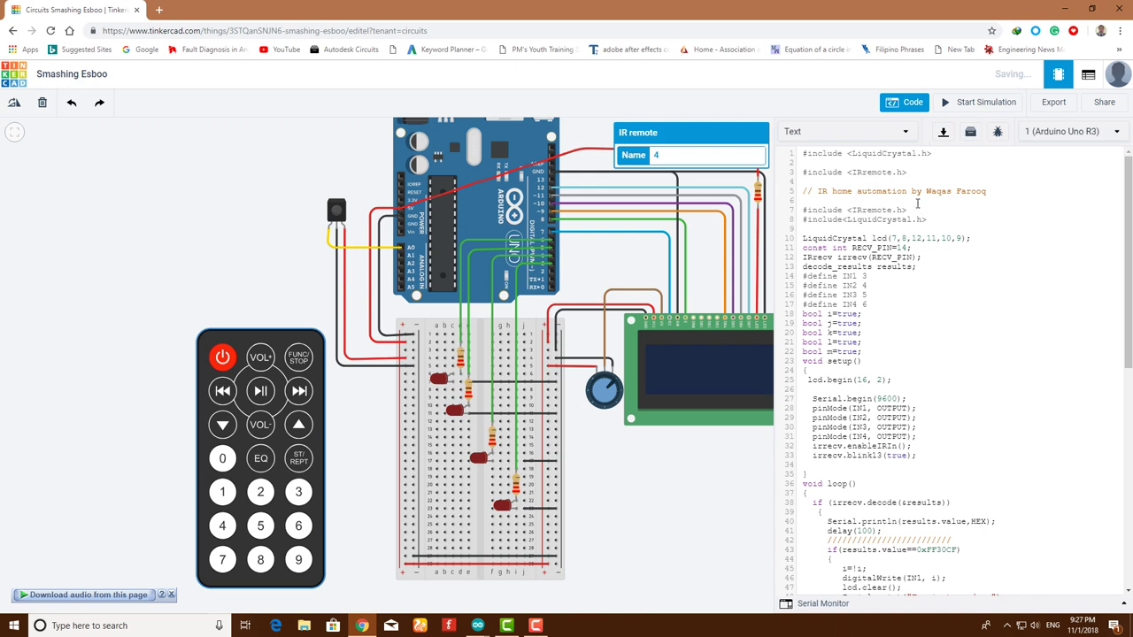
Delete the duplicate include lines 7–8 and the leftover blank line
left_click_drag(933, 221, 802, 210)
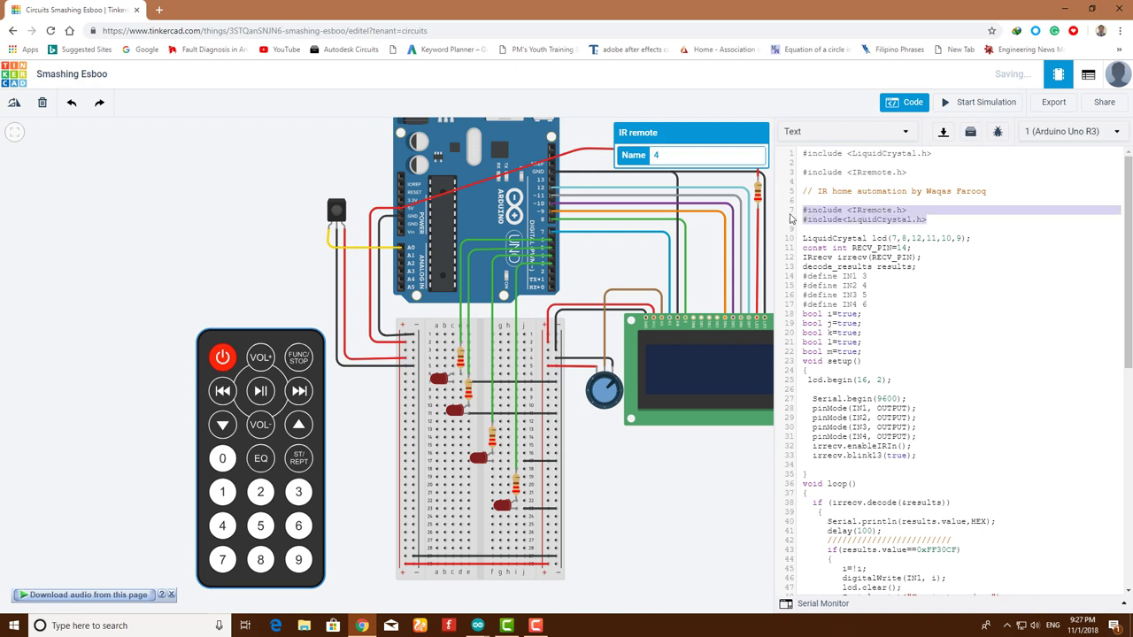
key("BackSpace")
key("BackSpace")
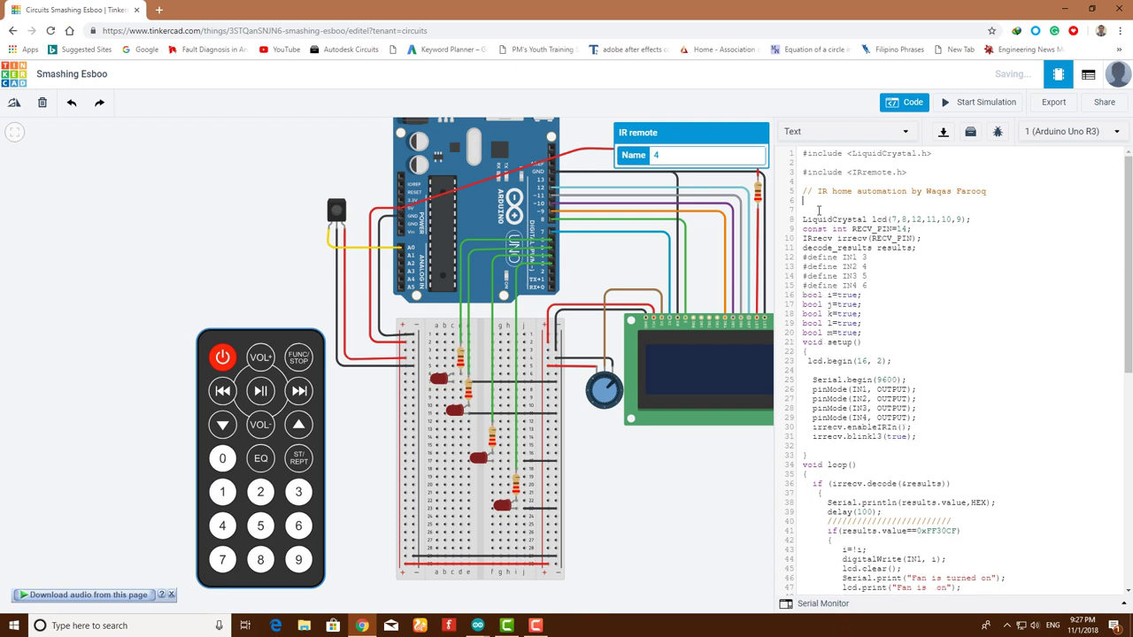
key("BackSpace")
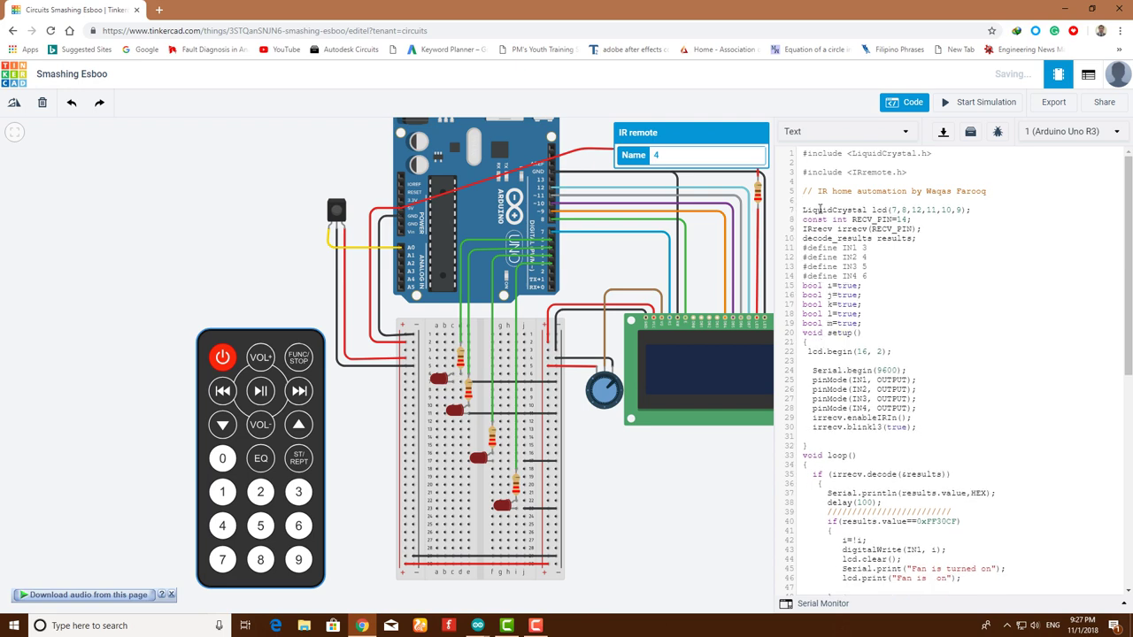
scroll(951, 357, "down", 5)
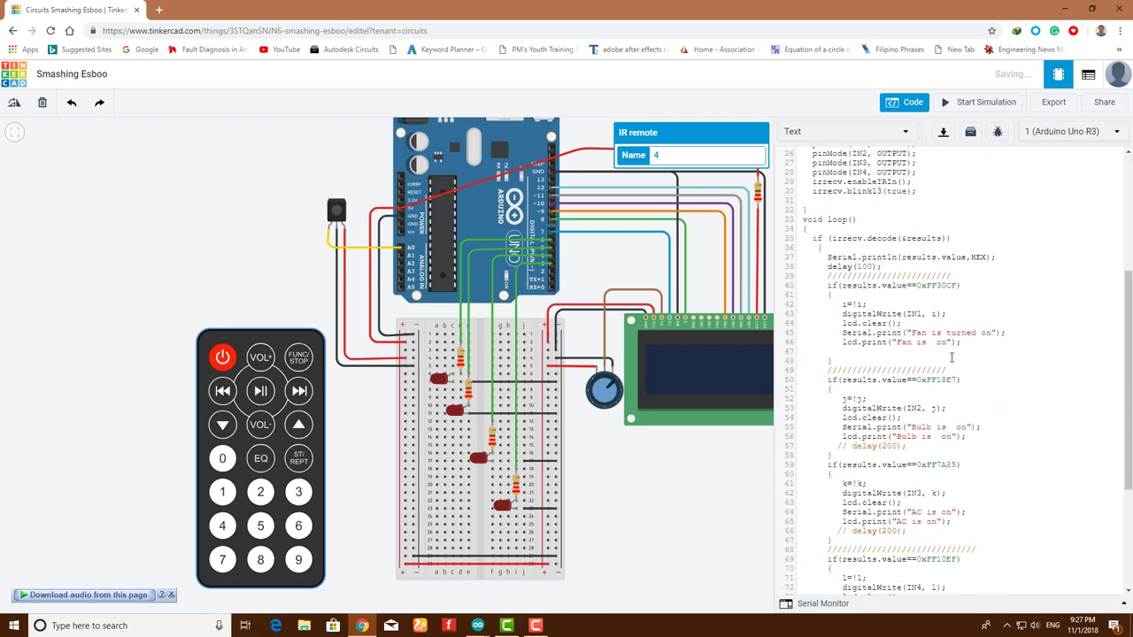
scroll(951, 356, "down", 5)
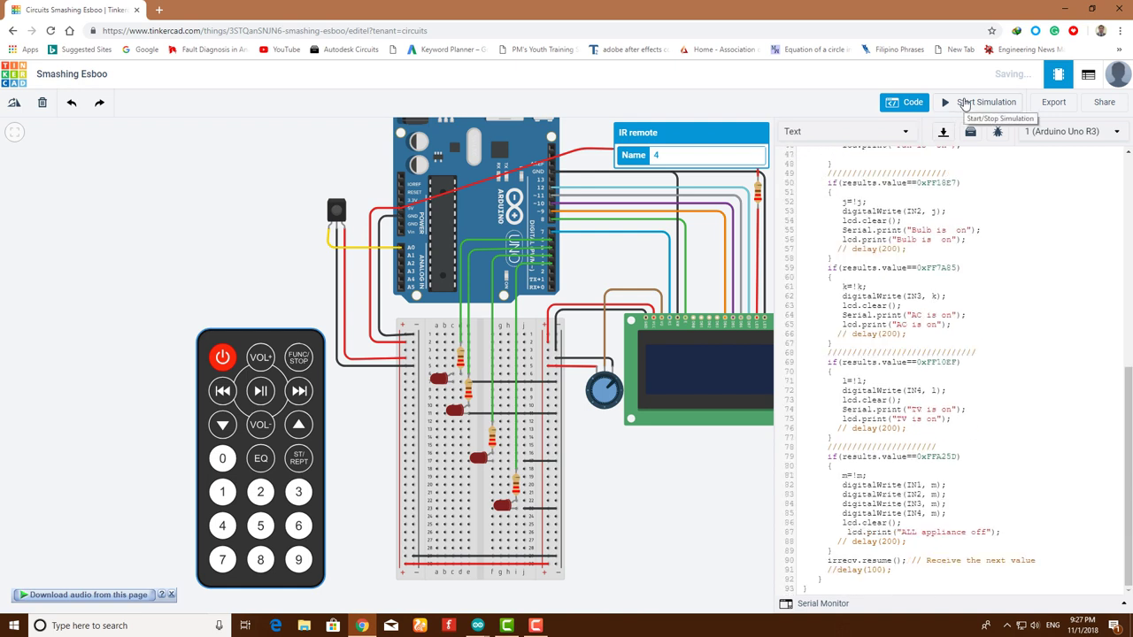
Start the simulation and open the Serial Monitor alongside the code
left_click(964, 104)
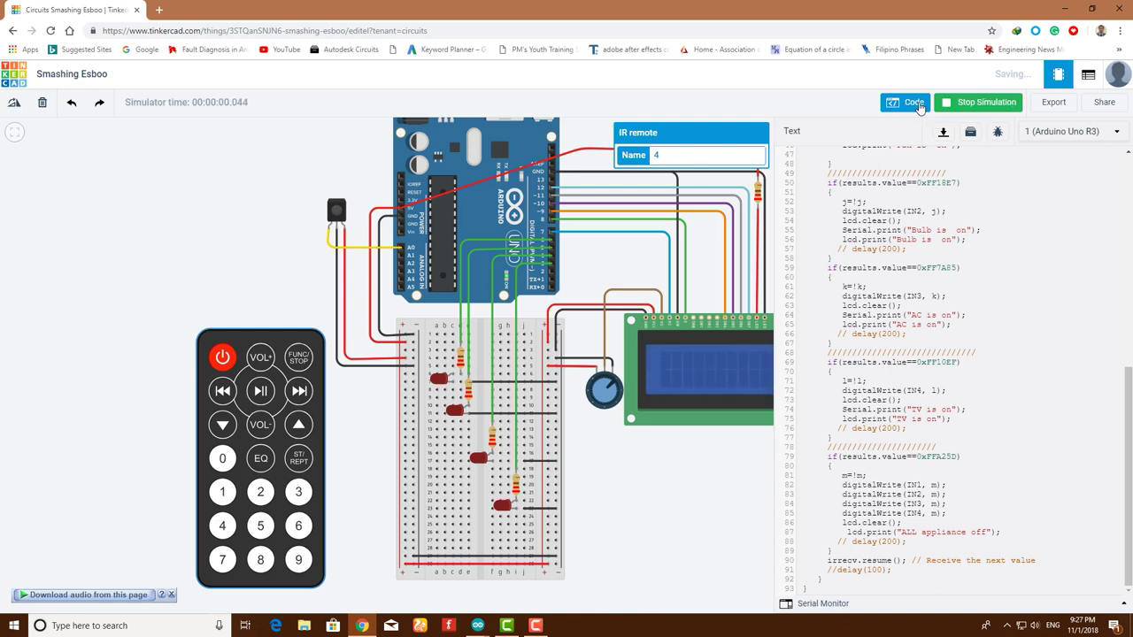
left_click(913, 104)
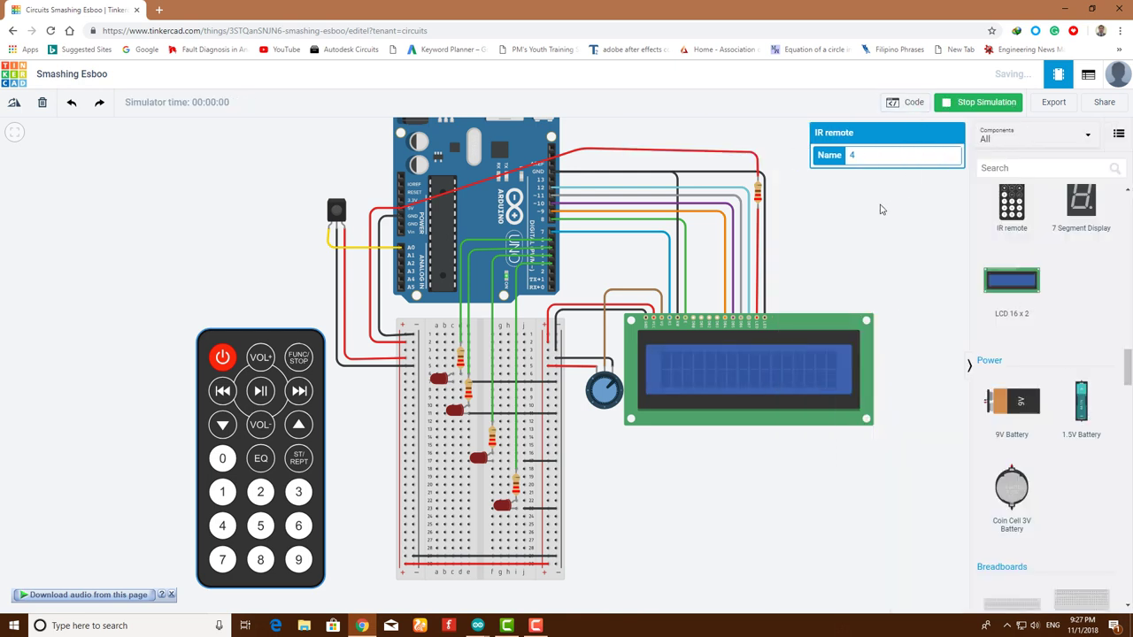
left_click_drag(819, 253, 738, 245)
left_click(914, 103)
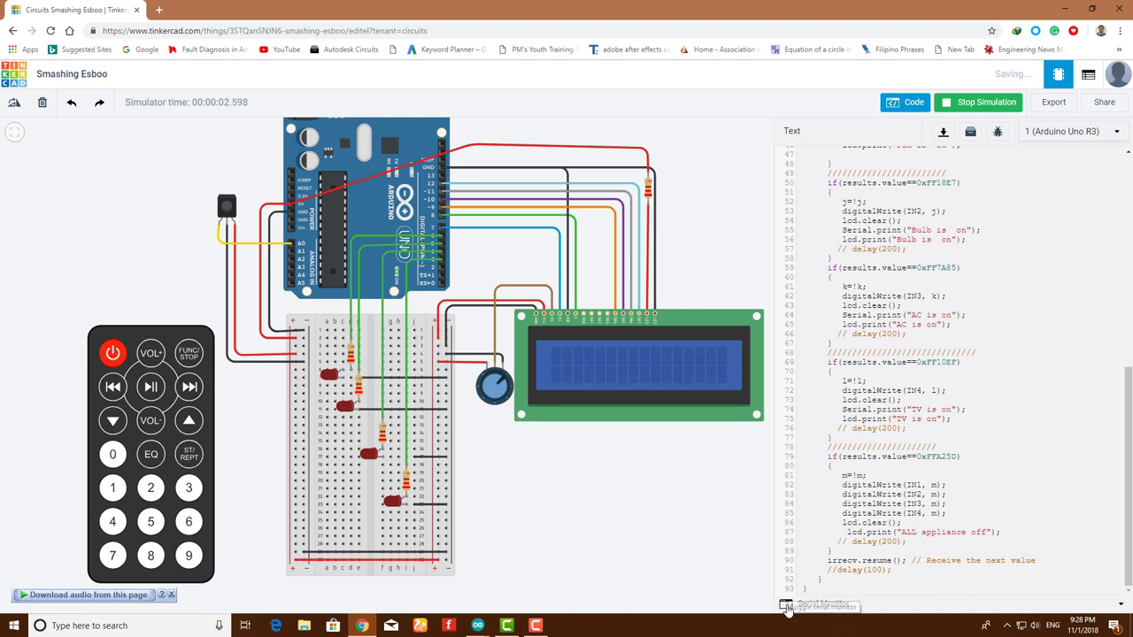
left_click(789, 606)
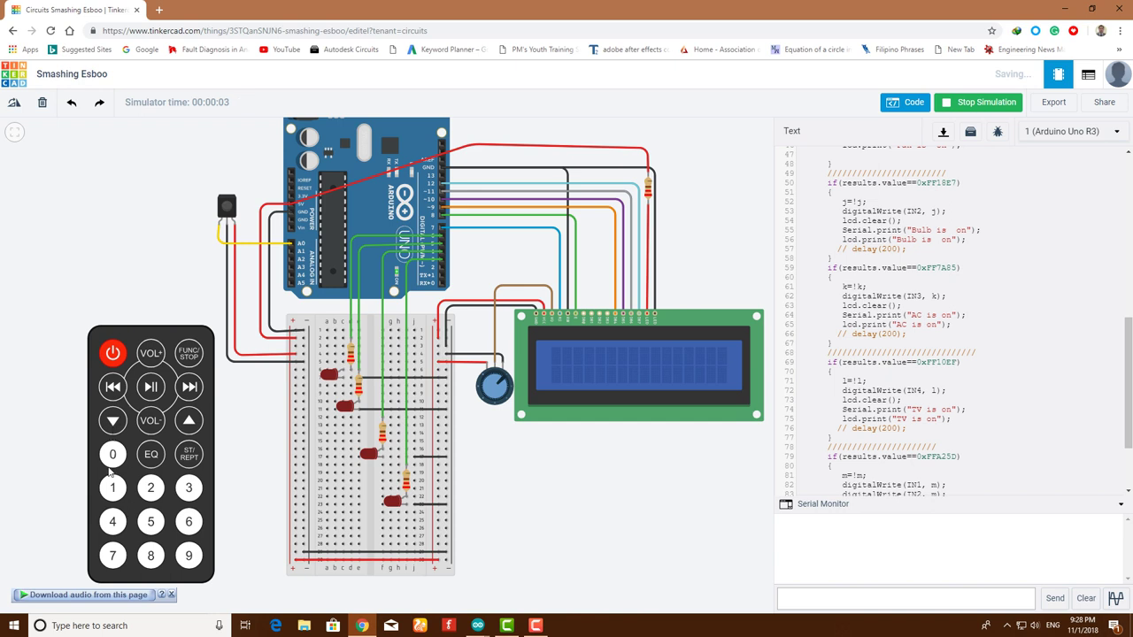
Press remote button 1 to log FD08F7 and turn the potentiometer to raise LCD contrast
left_click(113, 490)
mouse_move(500, 379)
left_mouse_down()
mouse_move(493, 401)
mouse_move(486, 394)
mouse_move(508, 395)
mouse_move(488, 380)
mouse_move(504, 381)
mouse_move(506, 395)
left_mouse_up()
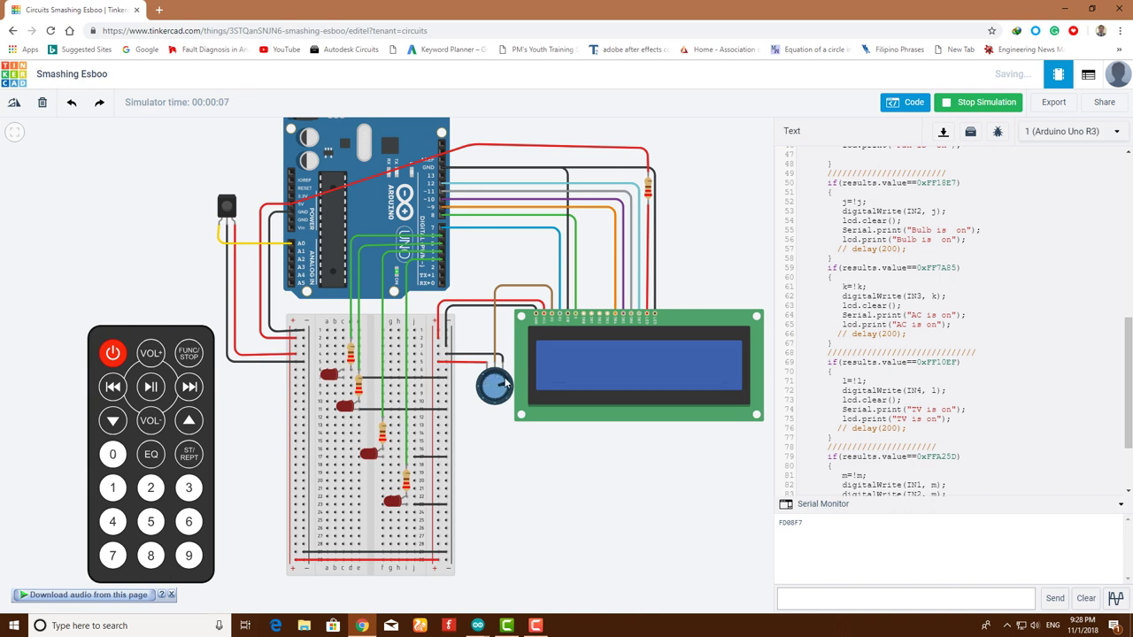
left_click_drag(506, 381, 503, 375)
left_click(610, 377)
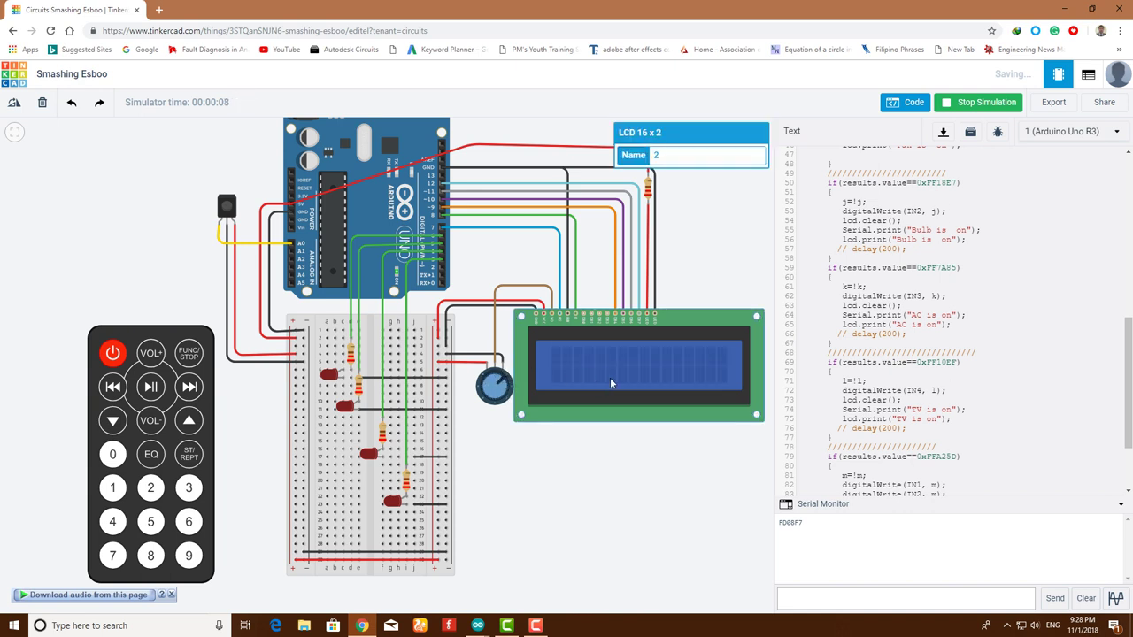
left_click_drag(778, 523, 806, 529)
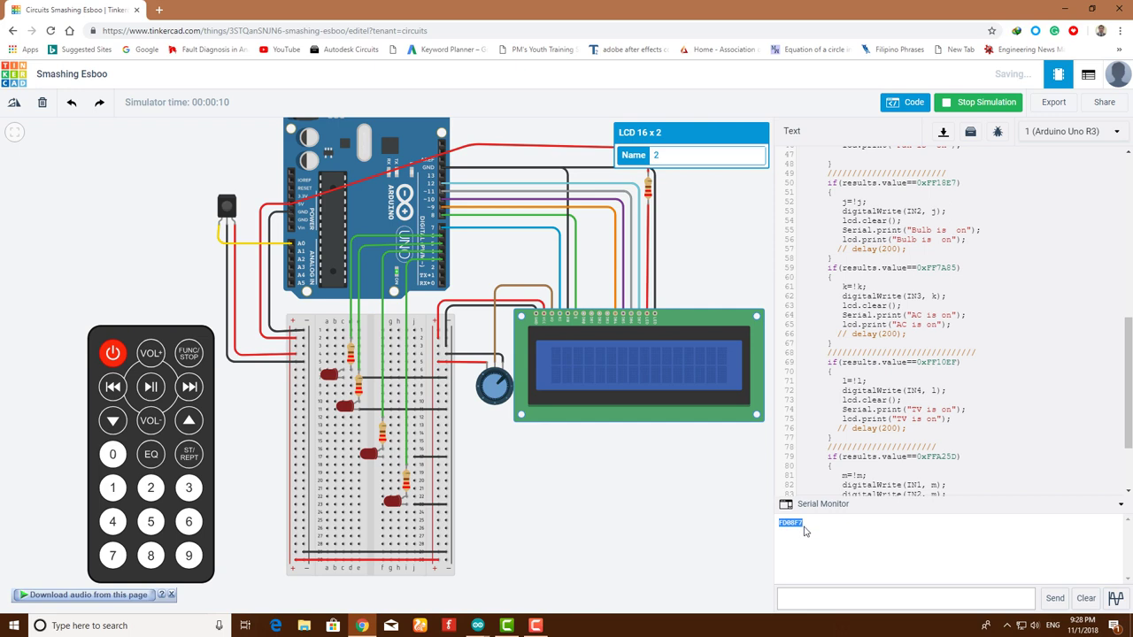
scroll(930, 182, "up", 5)
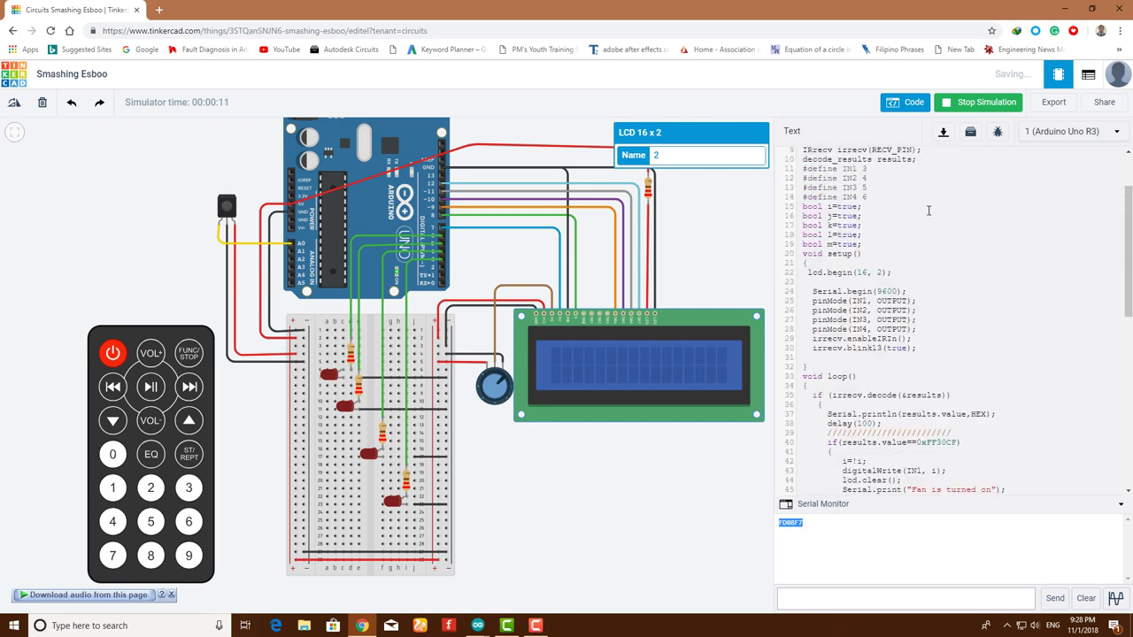
scroll(931, 332, "down", 2)
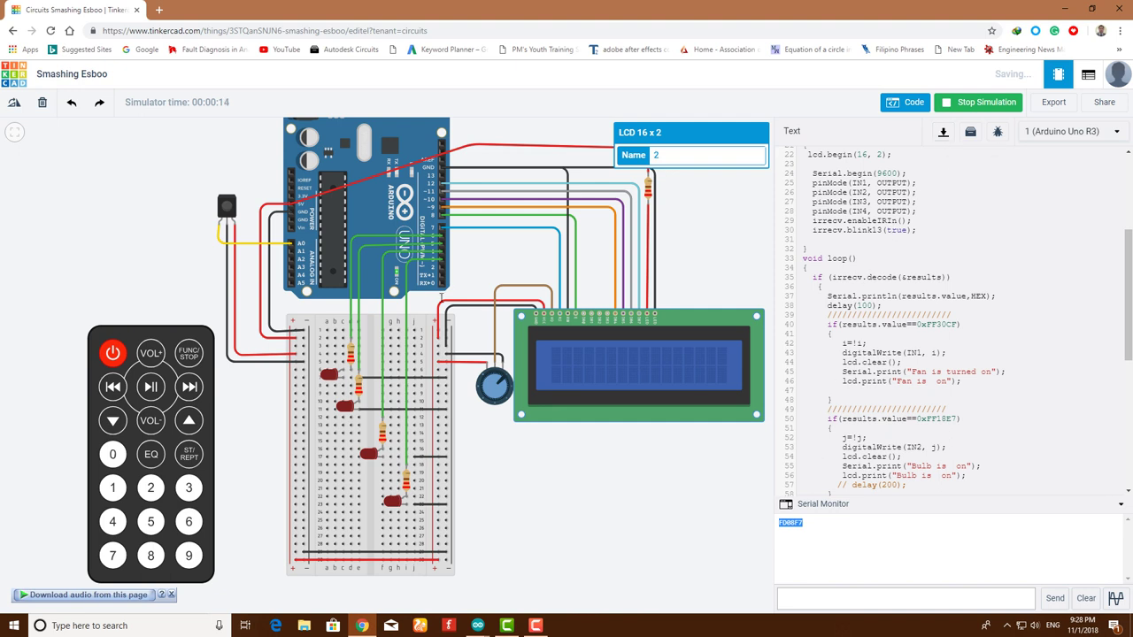
Press remote buttons 2, 3, 4 and power to log FD8877, FD48B7, FD28D7 and FD00FF
left_click(153, 489)
left_click(191, 491)
left_click(107, 528)
left_click(116, 351)
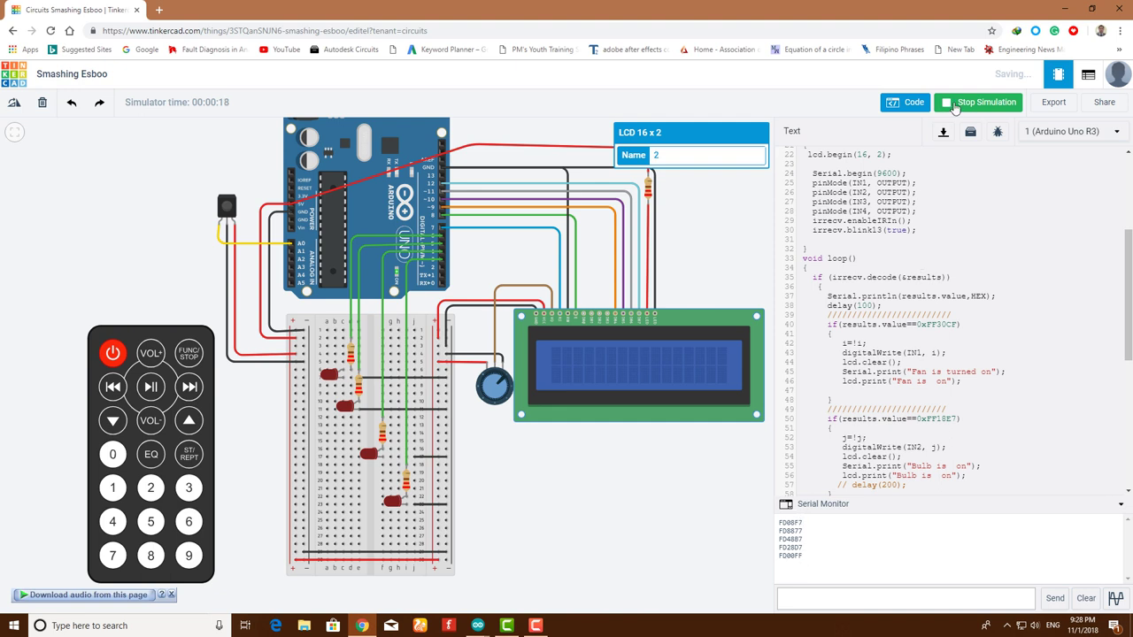
Stop the simulation and replace FF30CF on line 40 with button 1's code FD08F7
left_click(954, 106)
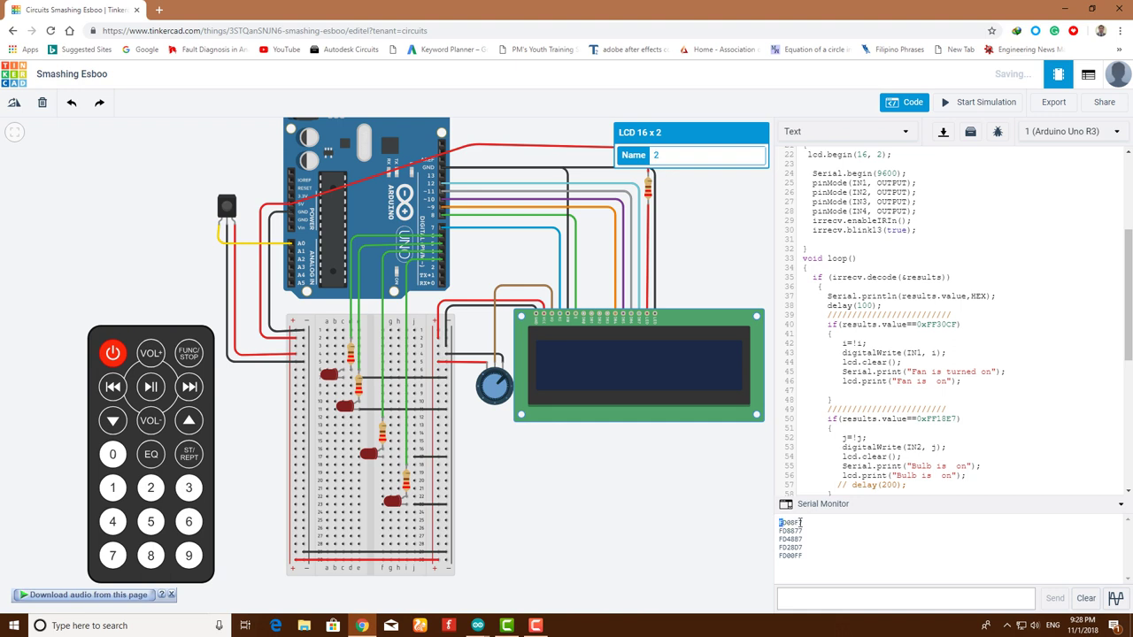
double_click(792, 523)
right_click(792, 523)
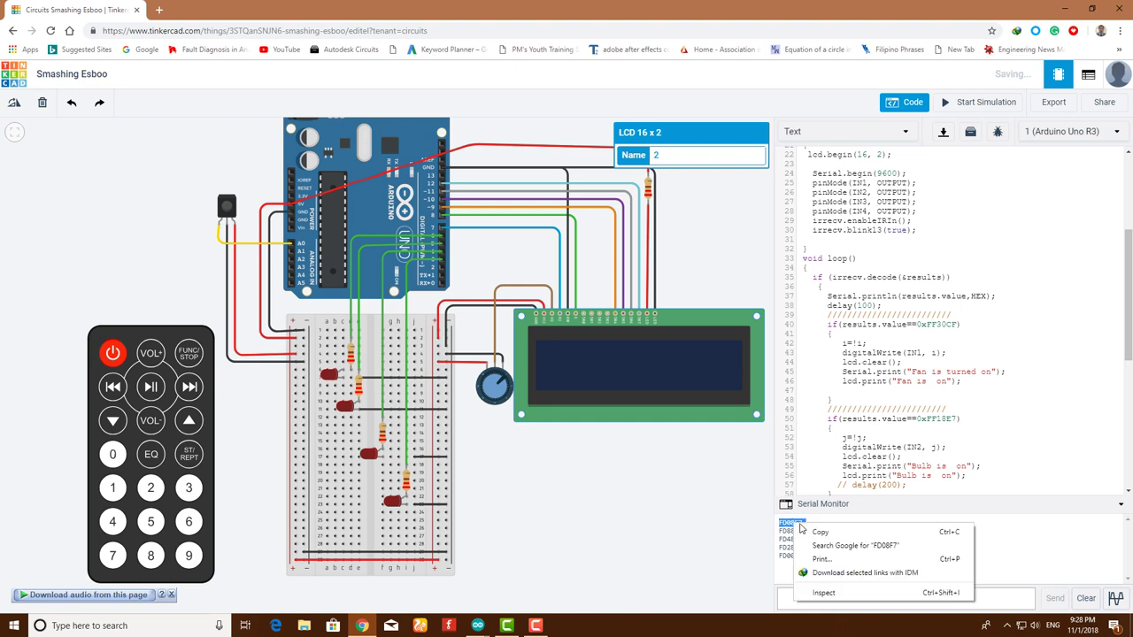
left_click(807, 533)
scroll(888, 258, "up", 3)
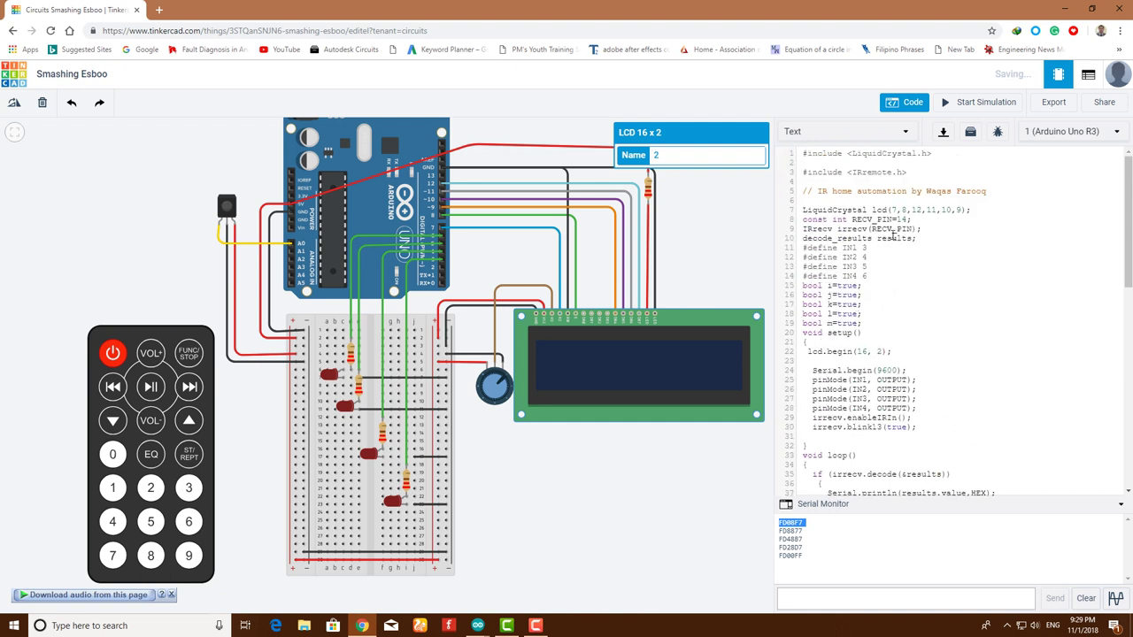
scroll(890, 403, "down", 2)
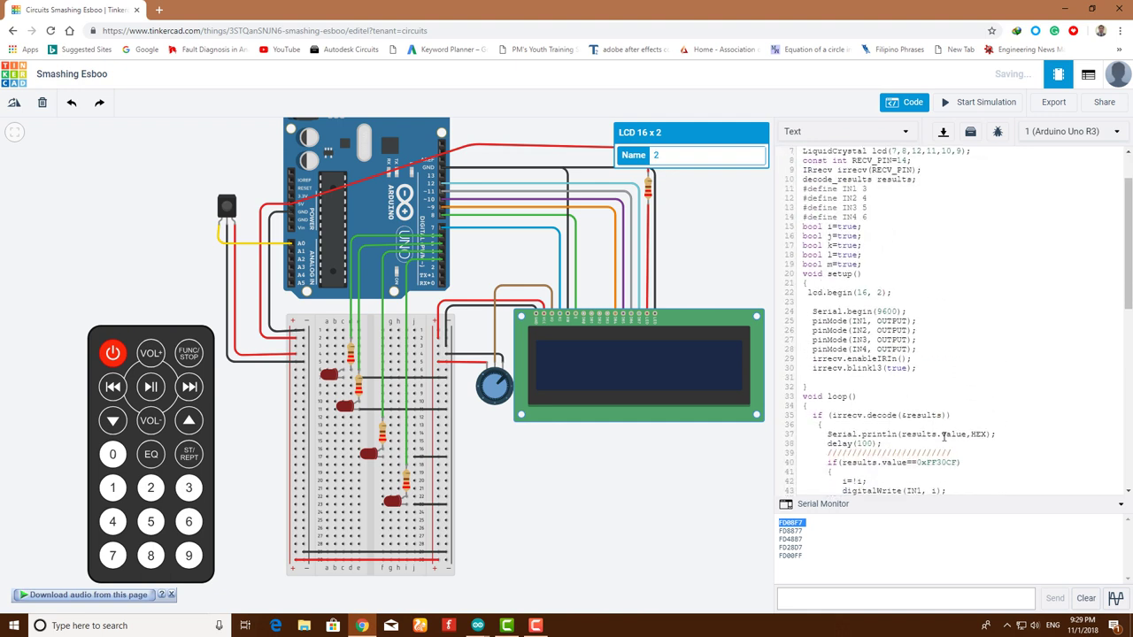
left_click(960, 461)
key("BackSpace")
key("BackSpace")
key("BackSpace")
key("BackSpace")
key("BackSpace")
key("BackSpace")
key("ctrl+v")
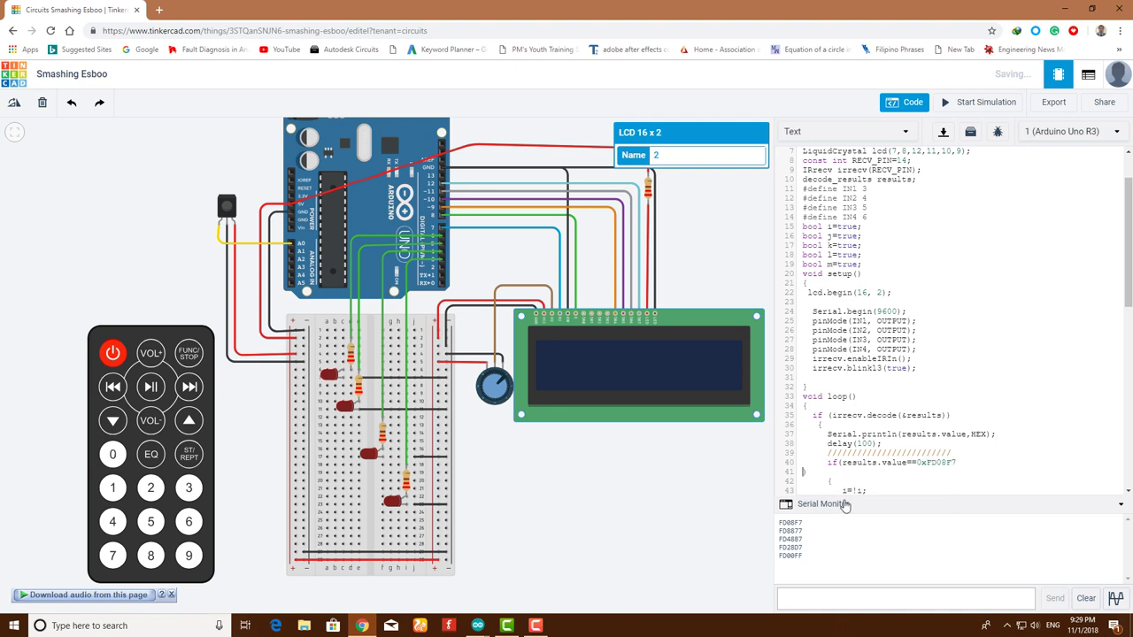
key("BackSpace")
Replace the Bulb condition's FF18E7 on line 50 with FD8877
scroll(973, 462, "down", 3)
left_click(959, 440)
key("BackSpace")
key("BackSpace")
key("BackSpace")
key("BackSpace")
key("BackSpace")
key("BackSpace")
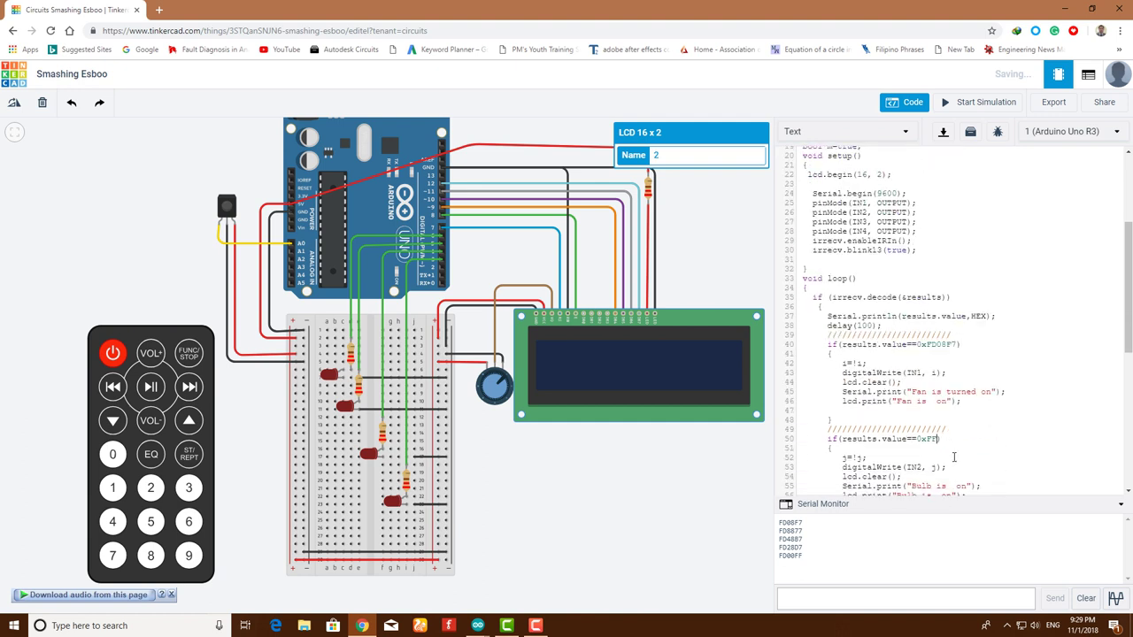
left_click_drag(801, 531, 777, 532)
right_click(802, 532)
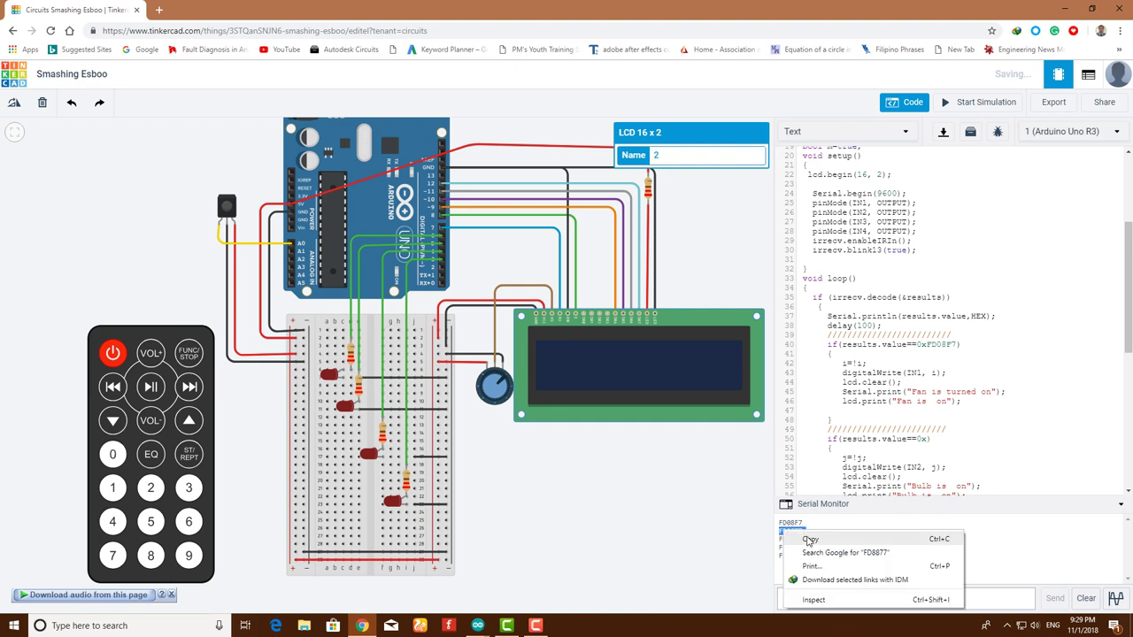
left_click(810, 539)
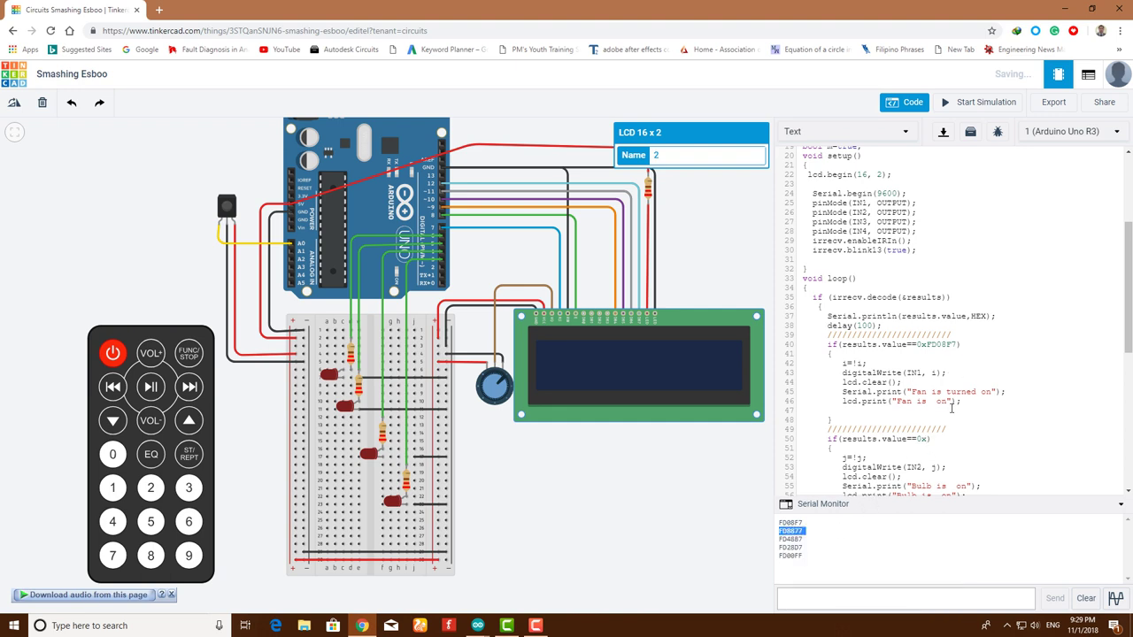
left_click(930, 438)
key("ctrl+v")
key("BackSpace")
Replace the AC condition's FF7A85 on line 59 with FD48B7
left_click_drag(779, 538, 803, 538)
left_click(785, 535)
right_click(808, 545)
left_click(819, 460)
scroll(912, 428, "down", 2)
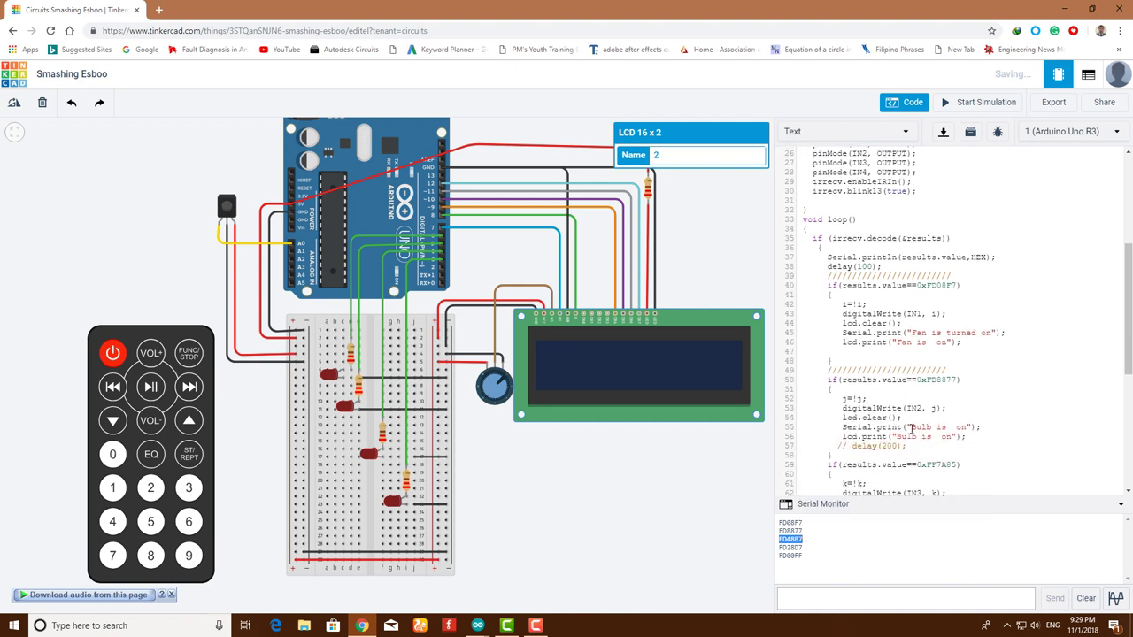
scroll(912, 427, "down", 2)
left_click(958, 406)
key("BackSpace")
key("BackSpace")
key("BackSpace")
key("BackSpace")
key("BackSpace")
key("BackSpace")
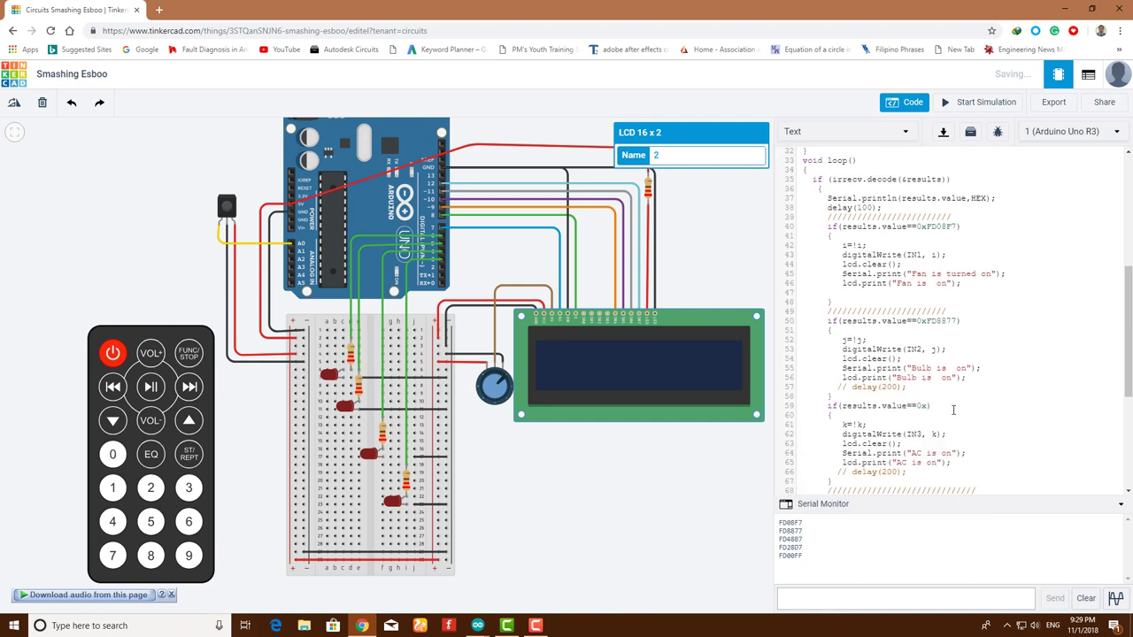
key("ctrl+v")
Replace the TV condition's FF10EF on line 69 with FD28D7
double_click(787, 549)
right_click(790, 549)
left_click(813, 473)
scroll(943, 411, "down", 3)
left_click(958, 383)
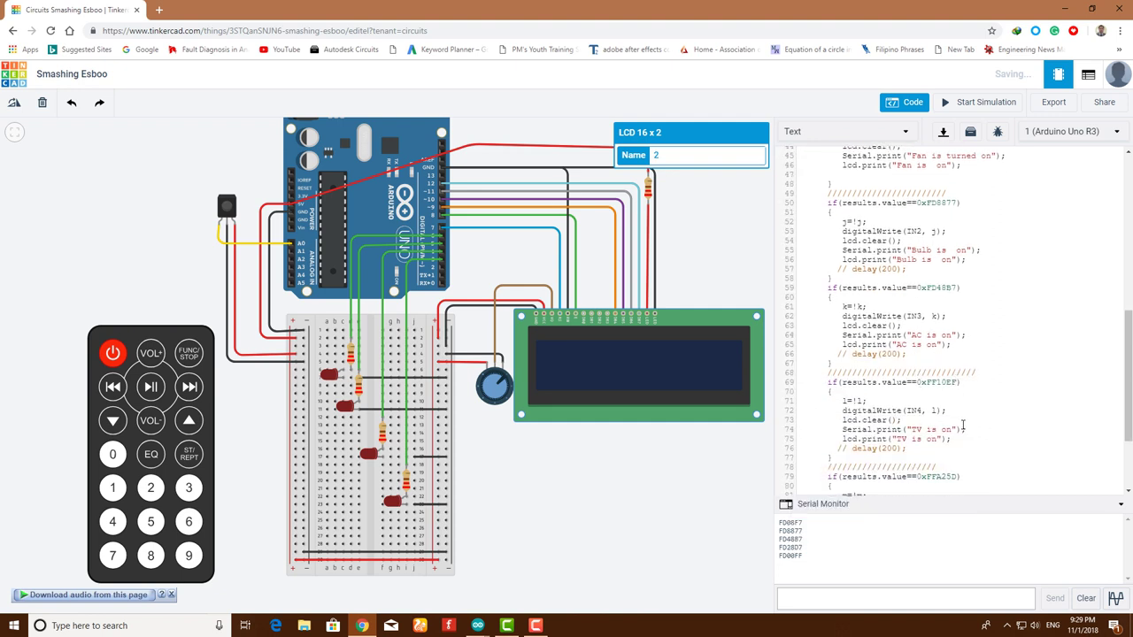
key("BackSpace")
key("BackSpace")
key("BackSpace")
key("BackSpace")
key("BackSpace")
key("ctrl+v")
Replace FFA25D on line 79 with the power button code FD00FF
left_click_drag(799, 555, 779, 555)
right_click(780, 556)
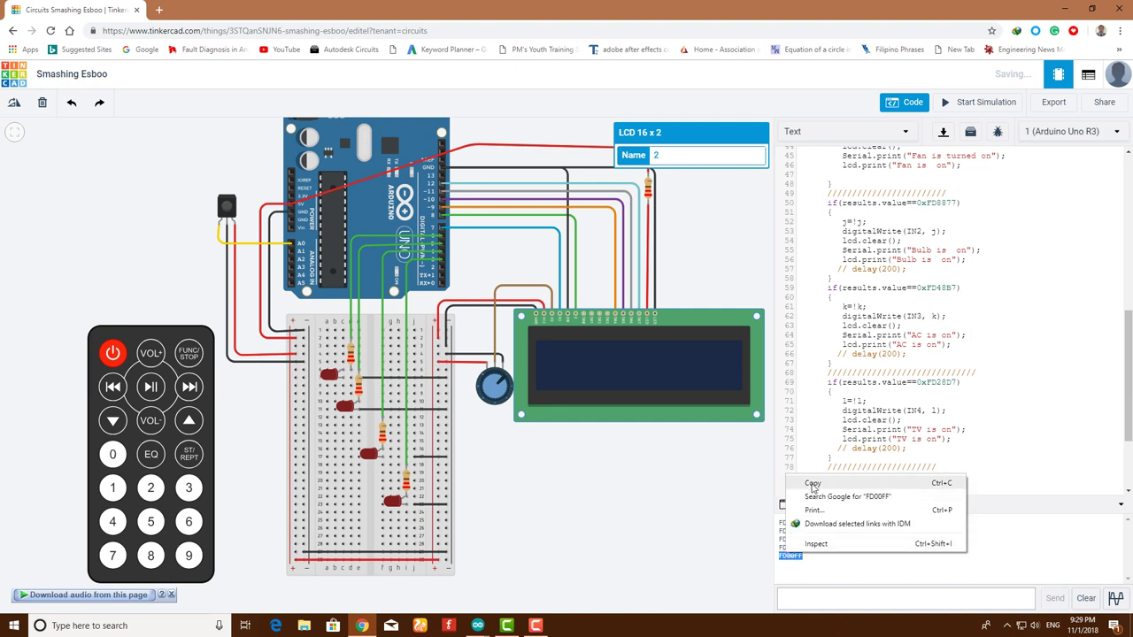
left_click(915, 479)
left_click(957, 478)
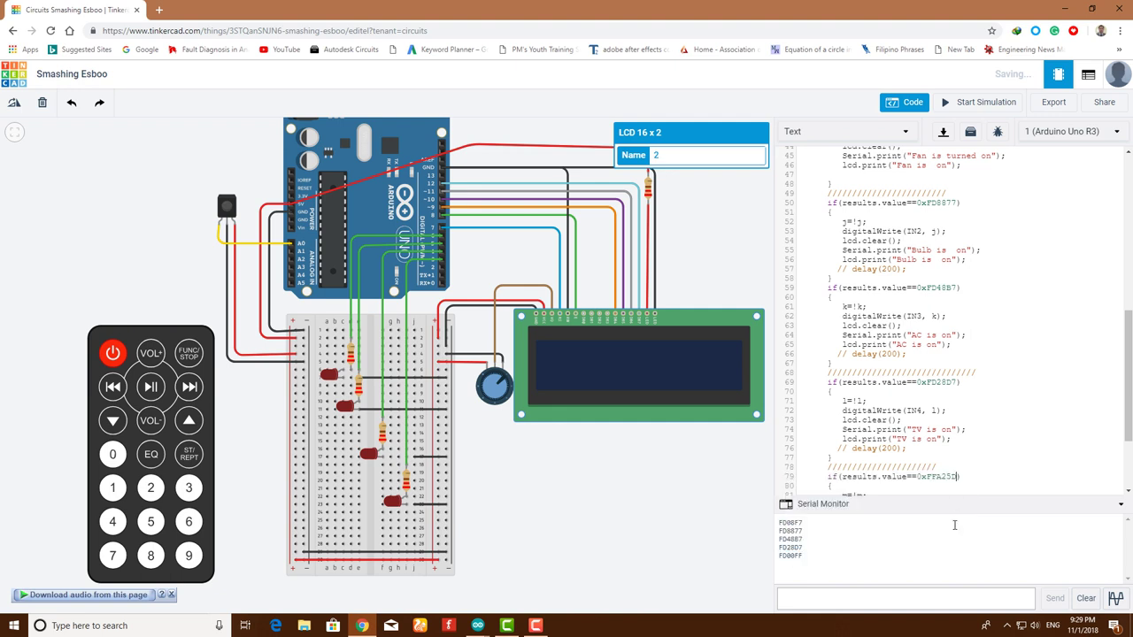
key("BackSpace")
key("BackSpace")
key("BackSpace")
key("BackSpace")
key("BackSpace")
key("BackSpace")
key("ctrl+v")
Run the simulation, press remote button 1 to log 'Fan is turned on', then select line 7's LCD pins
left_click(969, 102)
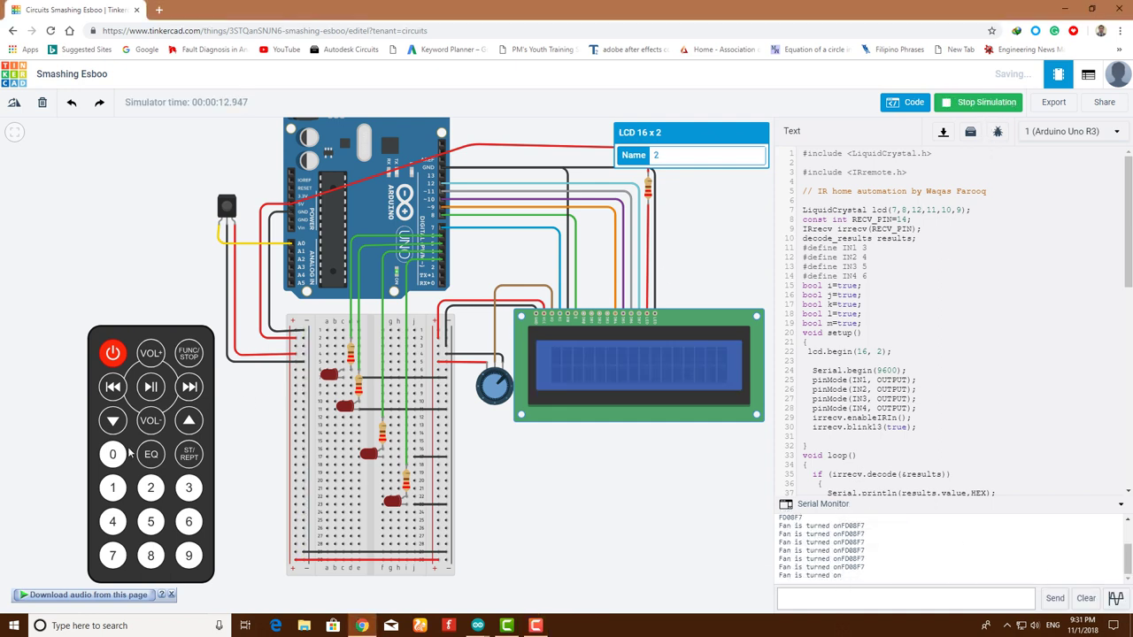
left_click(113, 490)
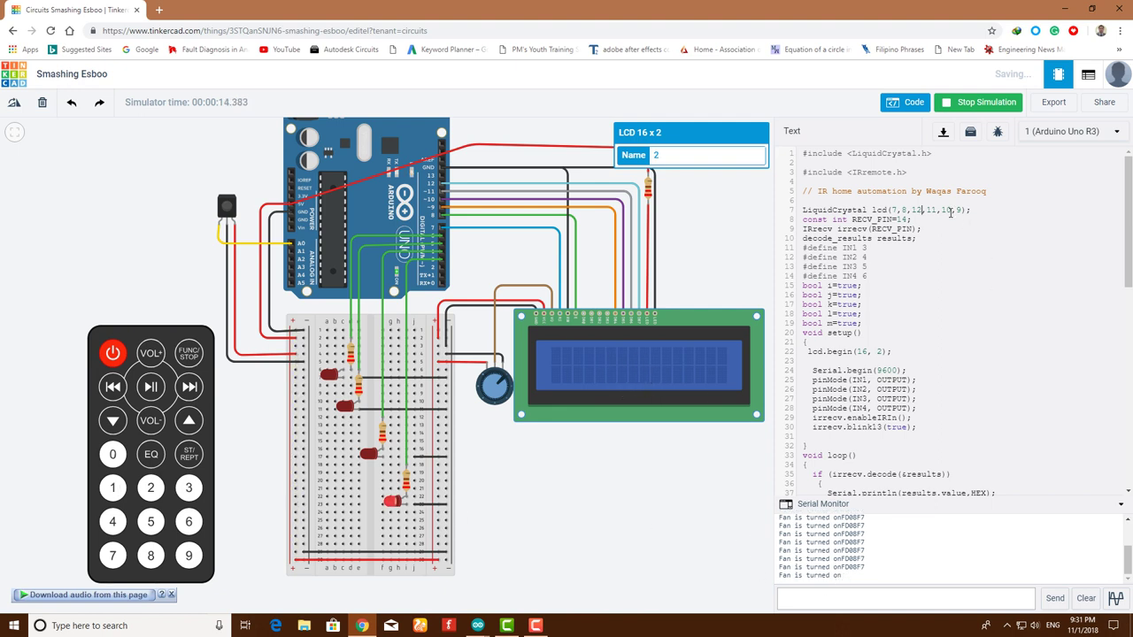
left_click_drag(912, 210, 964, 210)
Stop the simulation, rewrite line 7 as LiquidCrystal lcd(7,8,9,10,11,12); and start it again
left_click(973, 105)
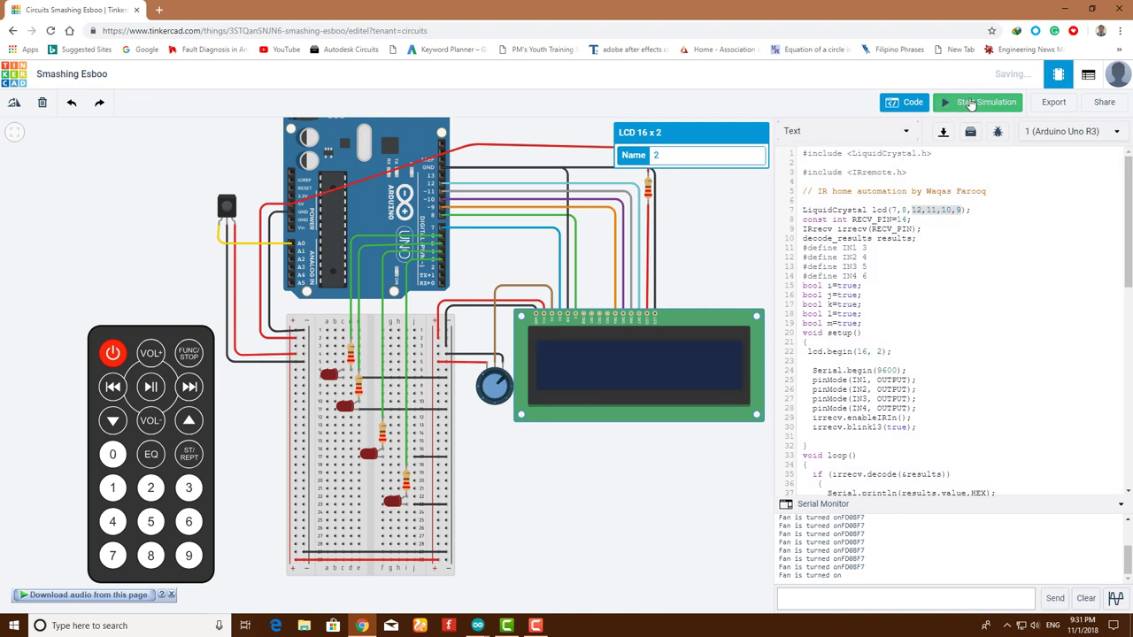
left_click(965, 211)
key("BackSpace")
key("BackSpace")
key("BackSpace")
key("BackSpace")
key("BackSpace")
key("BackSpace")
key("BackSpace")
key("BackSpace")
type("9")
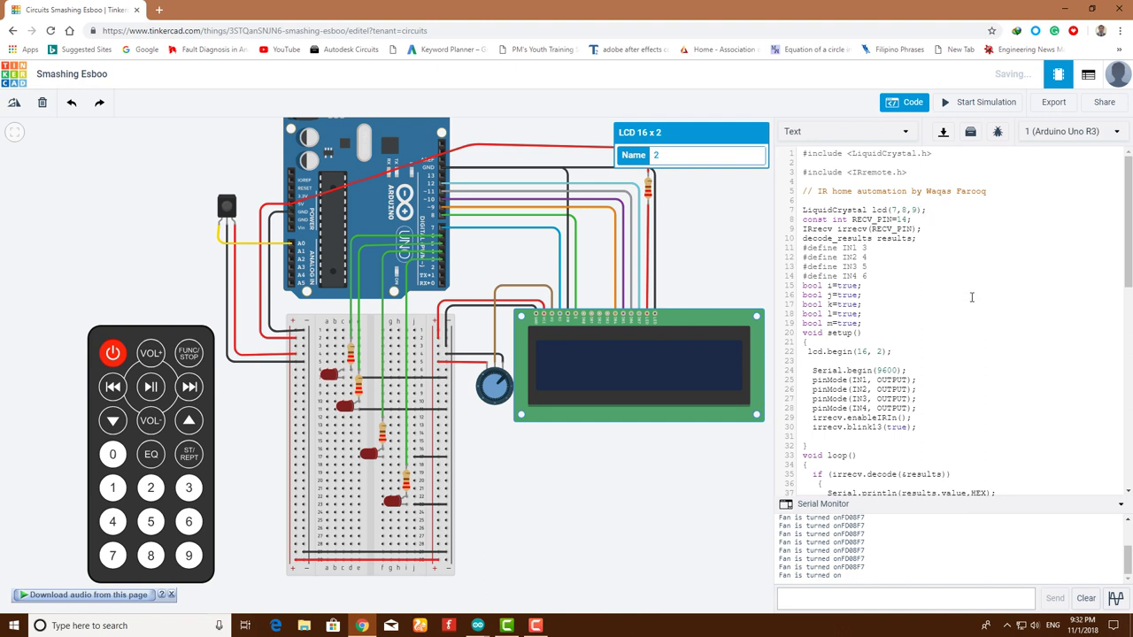
type(",10,11,")
key("BackSpace")
key("BackSpace")
key("BackSpace")
key("BackSpace")
key("BackSpace")
key("BackSpace")
type(",10,11,12")
left_click(955, 108)
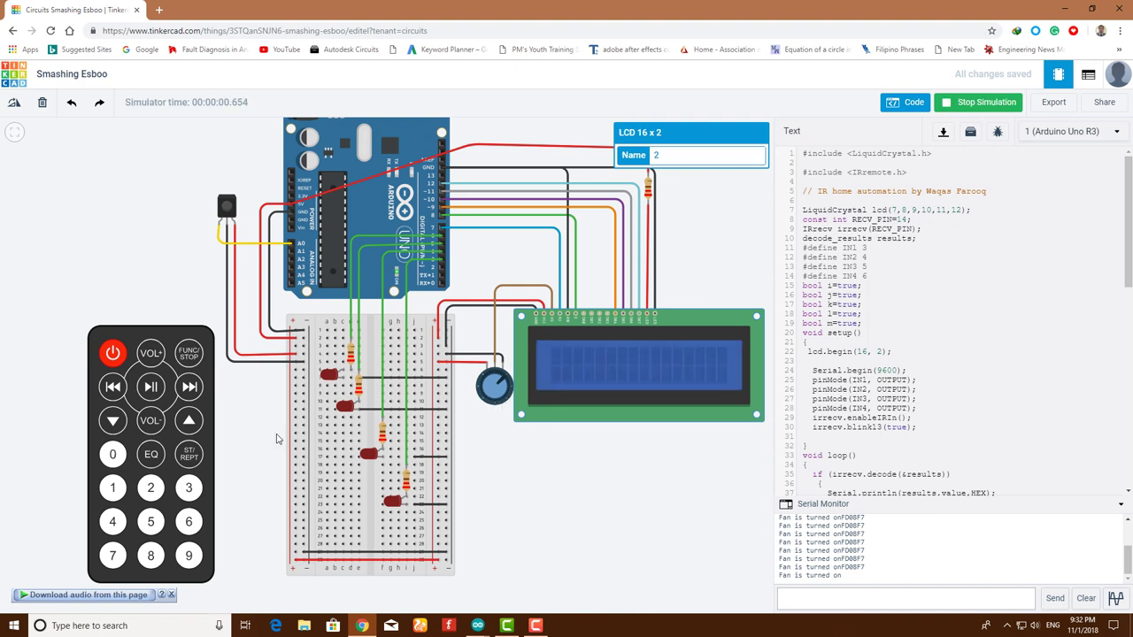
Press remote buttons 1, 2, 3 and 4 to show Fan, Bulb, AC and TV on, then power
left_click(112, 489)
left_click(150, 488)
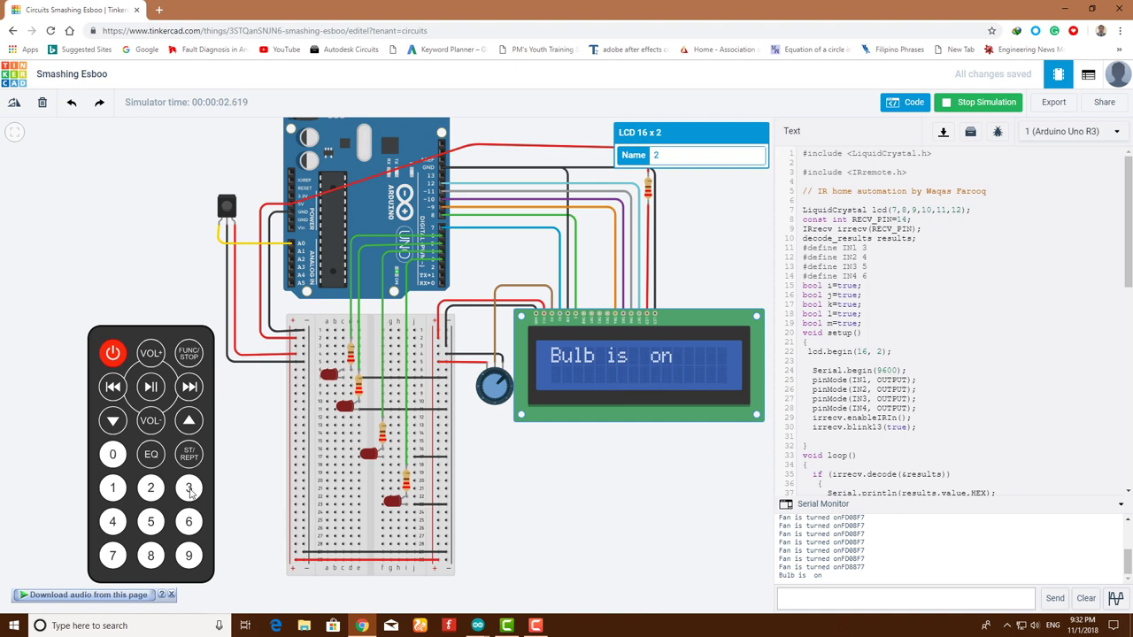
left_click(189, 490)
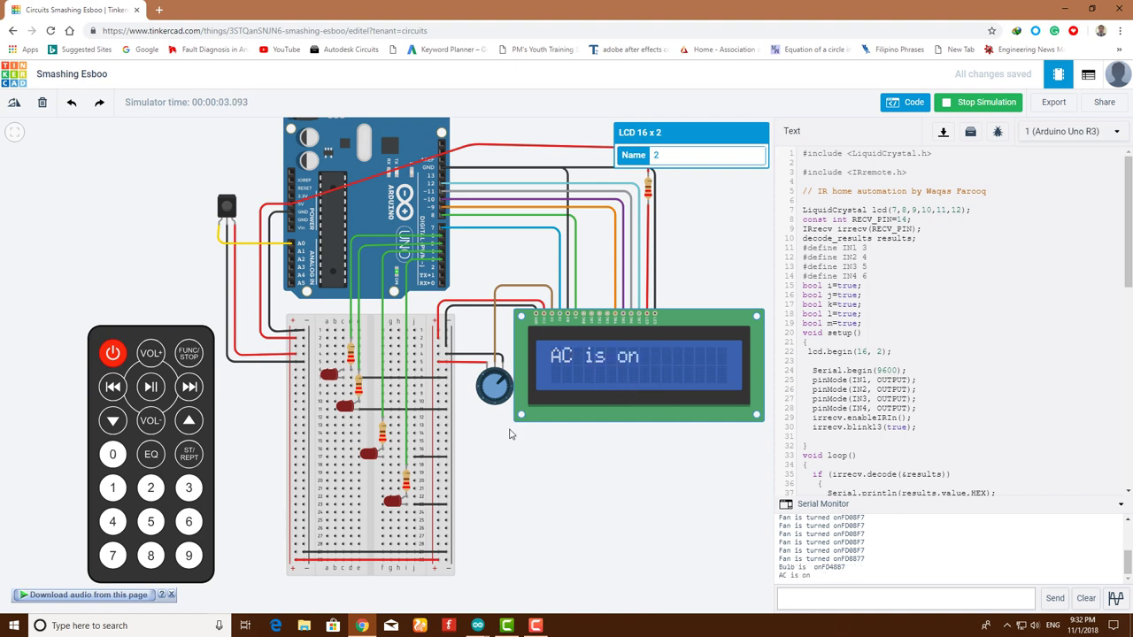
left_click(110, 523)
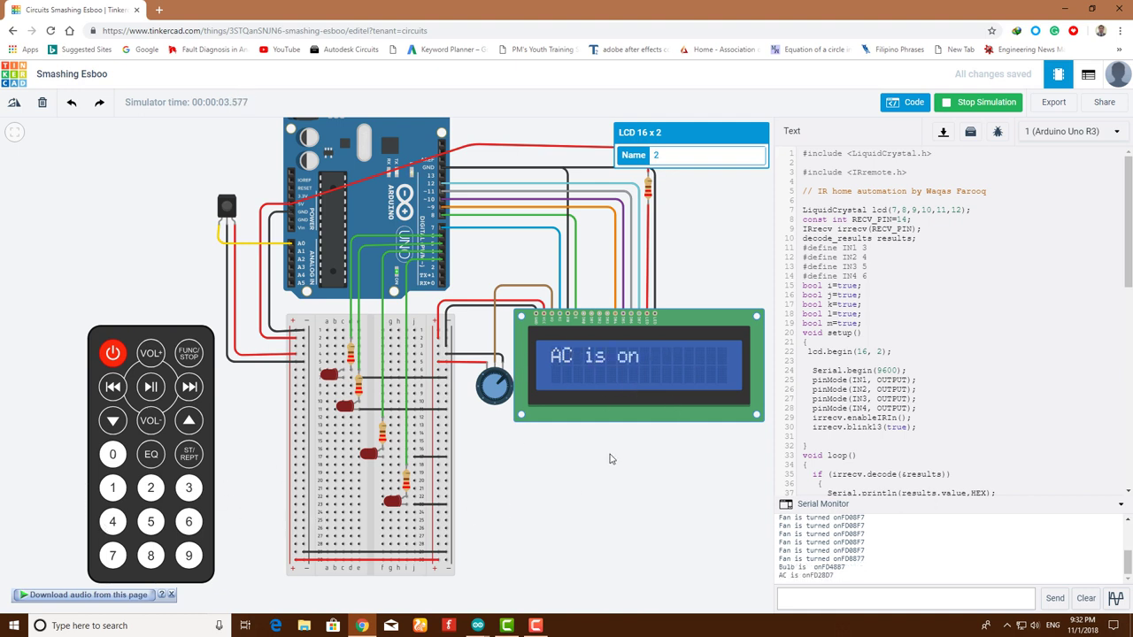
left_click(113, 354)
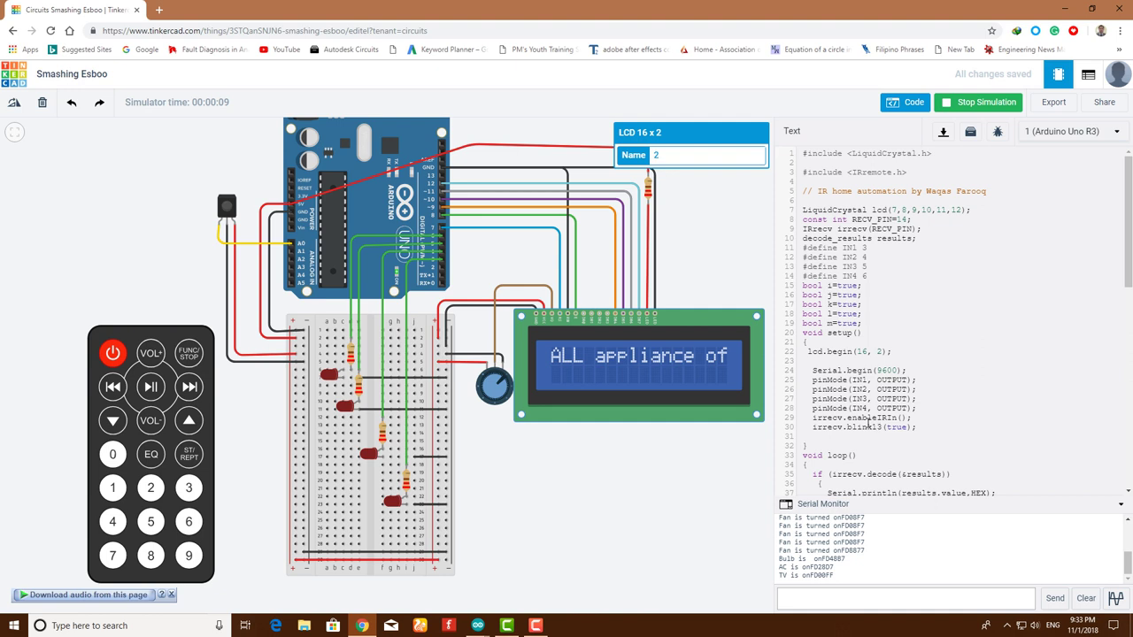
Test remote keys 5 and 8, turn the fan on with 1, then press power for all off
scroll(867, 423, "down", 2)
scroll(875, 378, "down", 2)
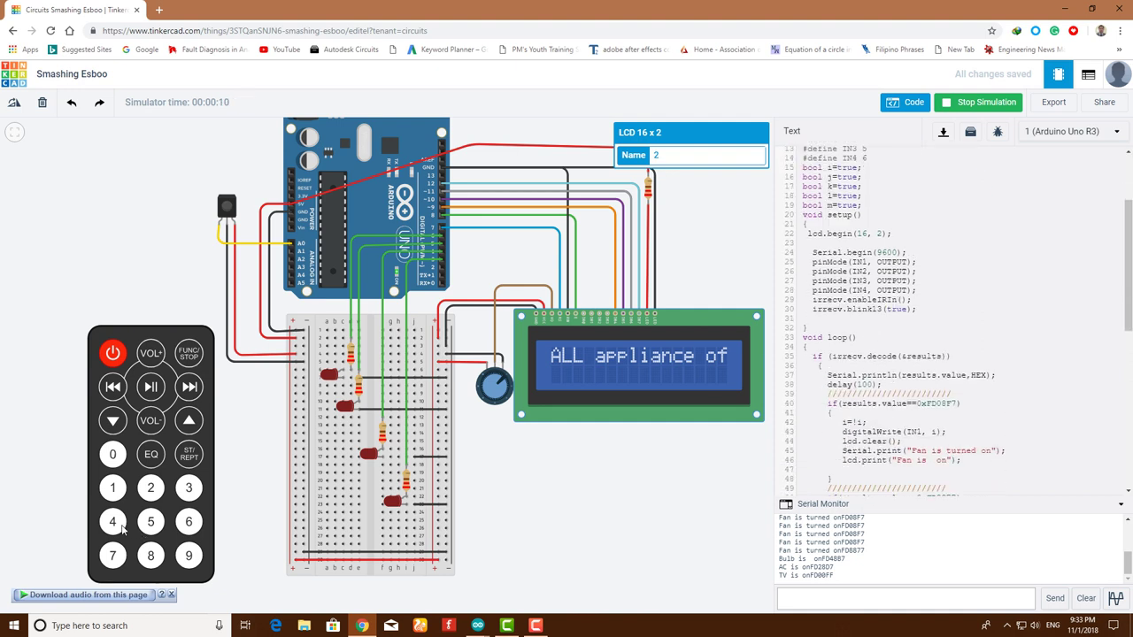
left_click(148, 524)
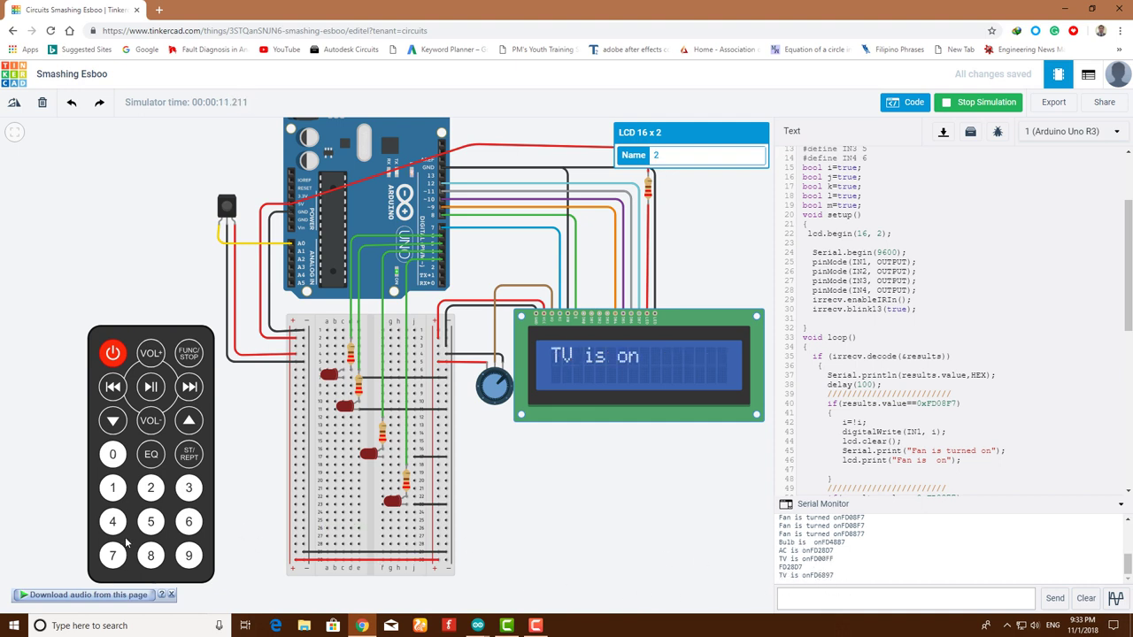
left_click(150, 559)
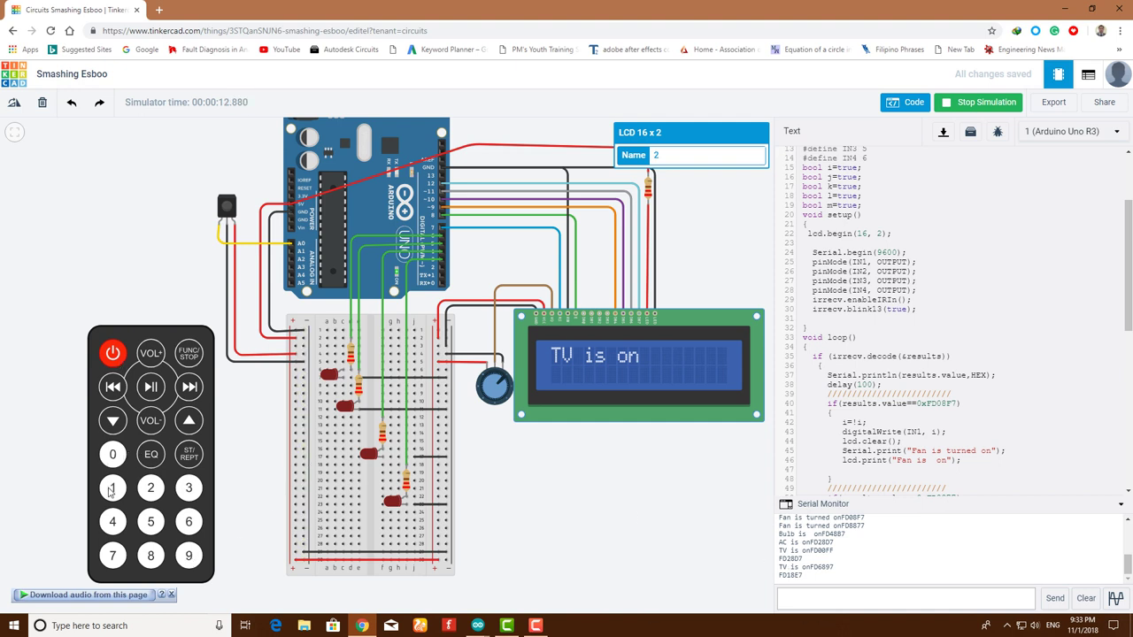
left_click(111, 489)
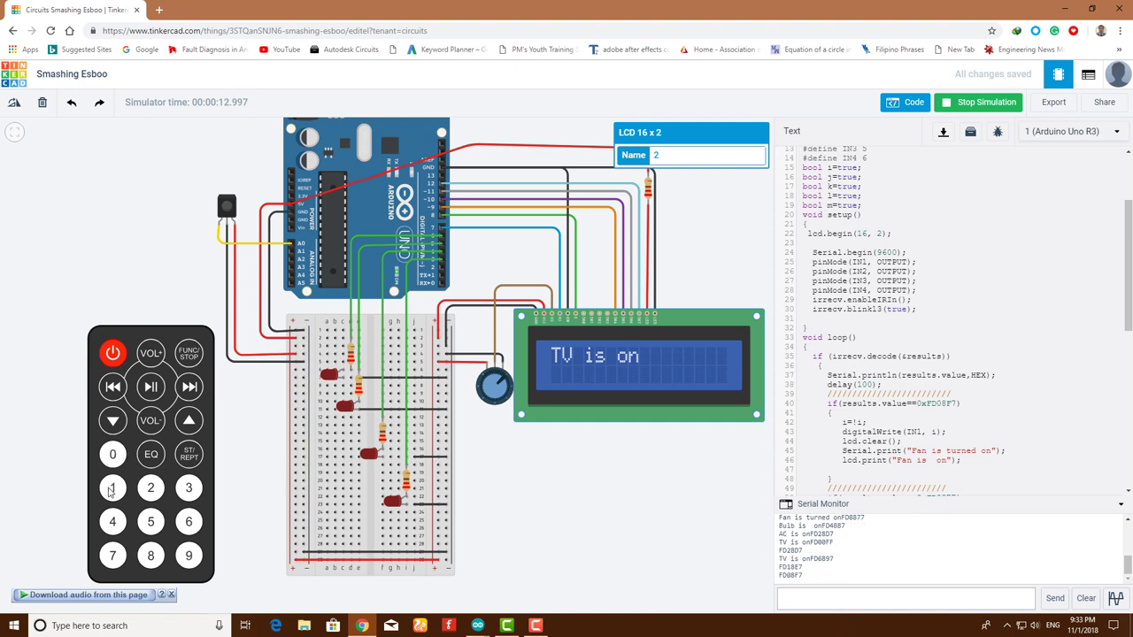
left_click(117, 359)
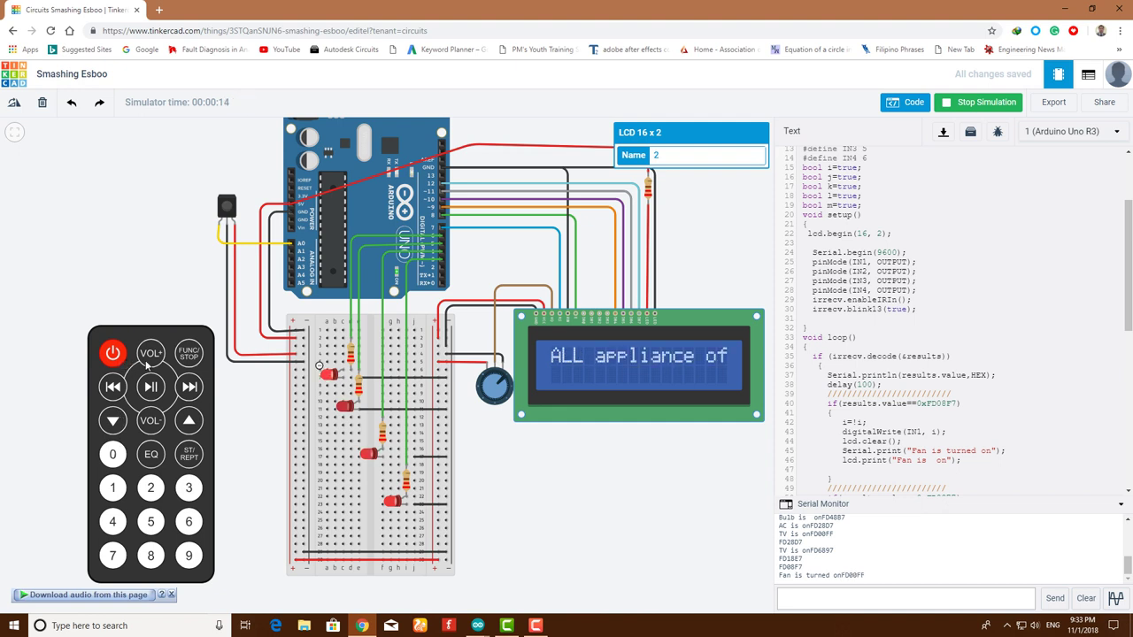
scroll(595, 498, "down", 3)
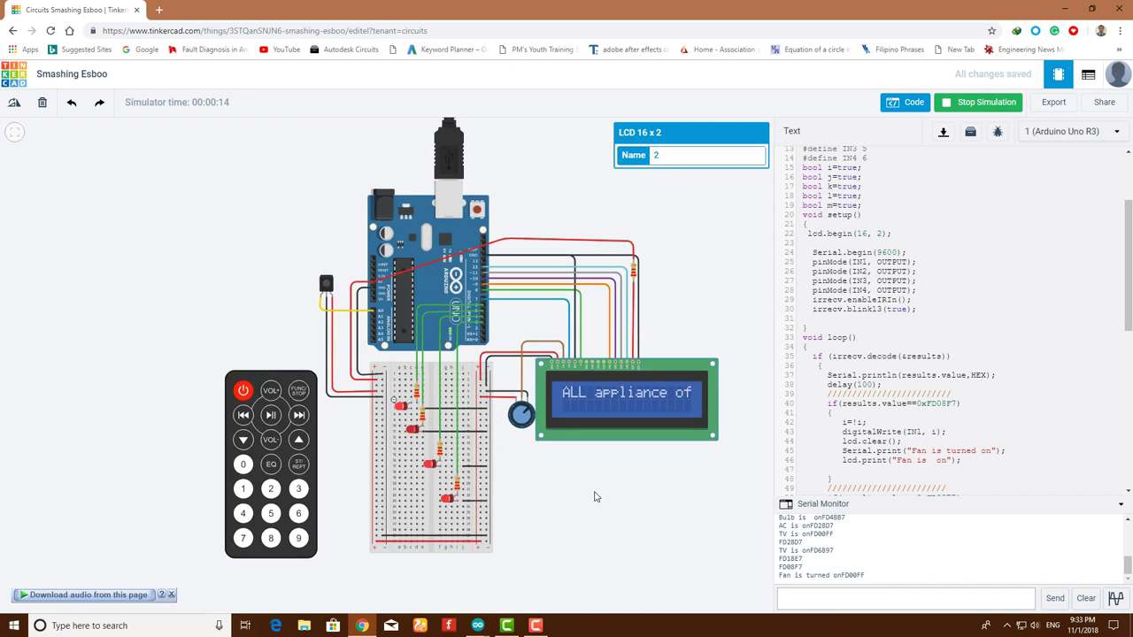
scroll(595, 497, "up", 2)
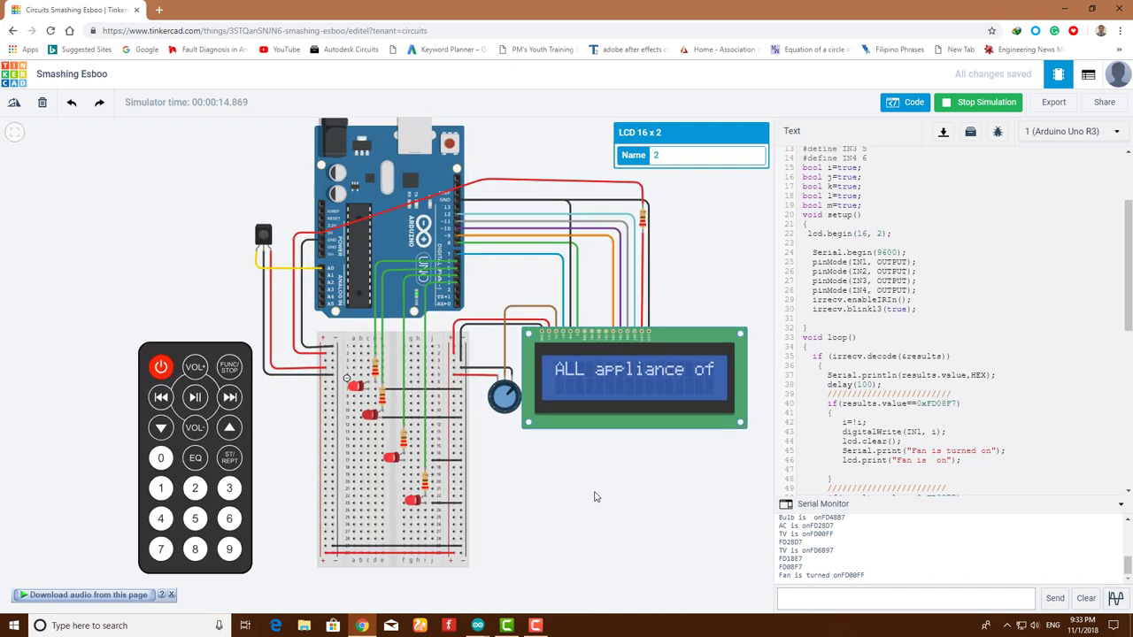
Dismiss the .BRD export dialog and download a PNG snapshot from the Share options
left_click(1051, 103)
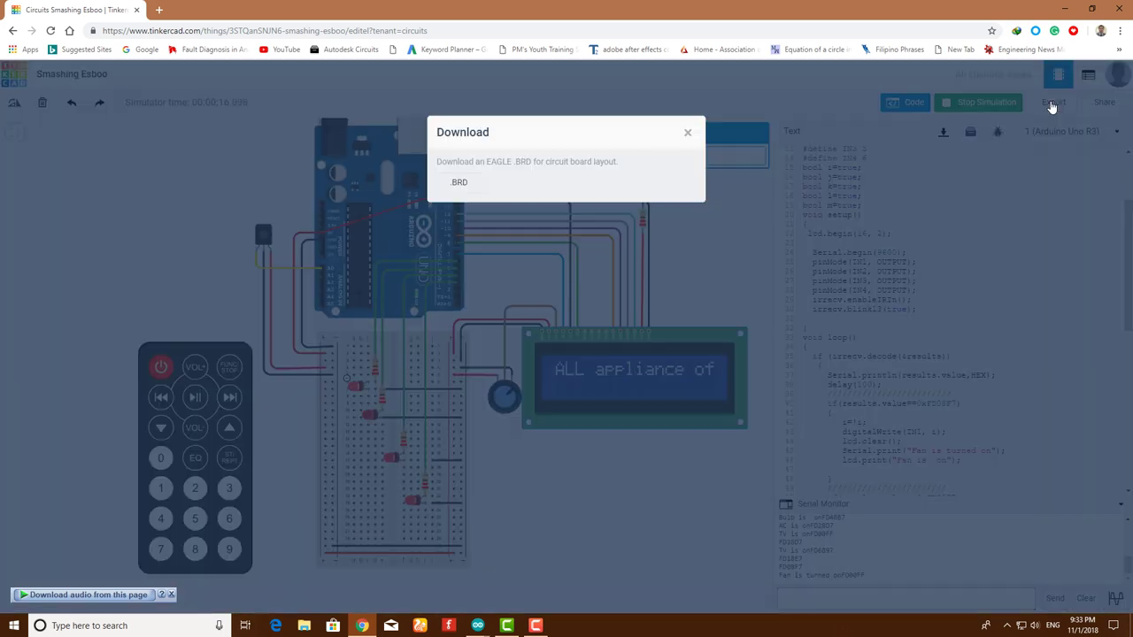
left_click(687, 134)
left_click(1111, 104)
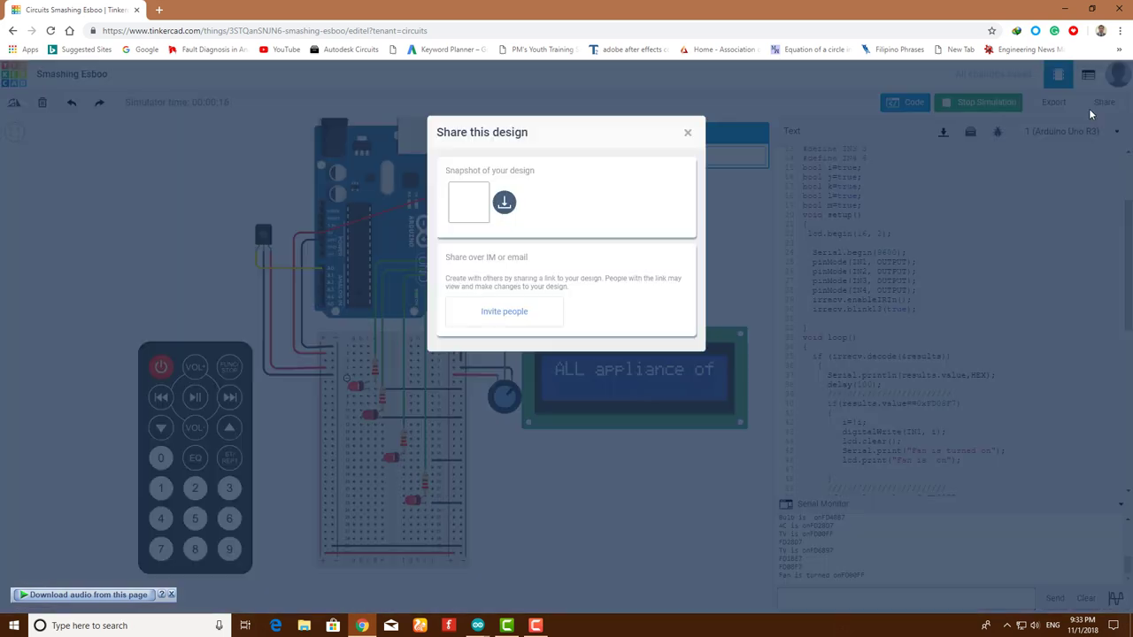
left_click(503, 204)
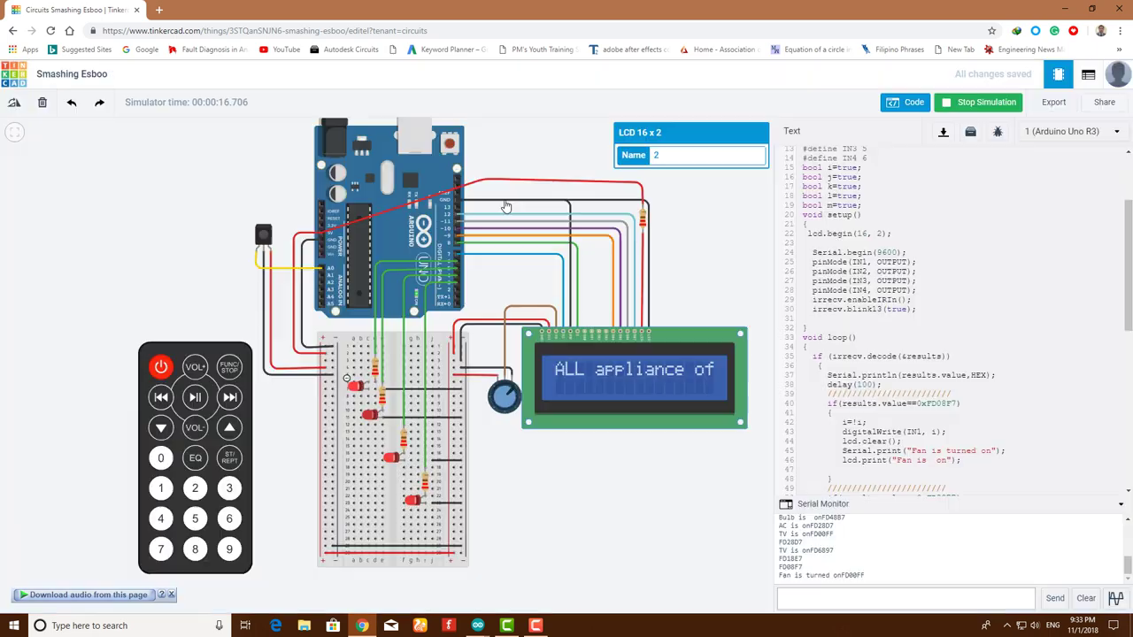
Open the downloaded Smashing Esboo.png in the Photos viewer
left_click(53, 596)
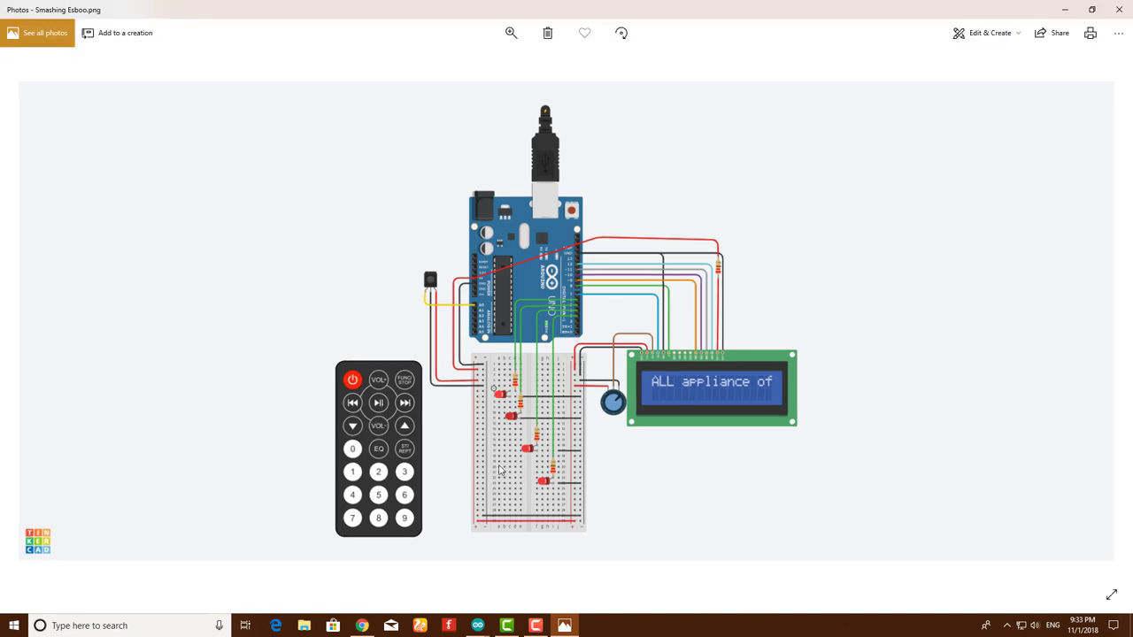
scroll(577, 390, "up", 2)
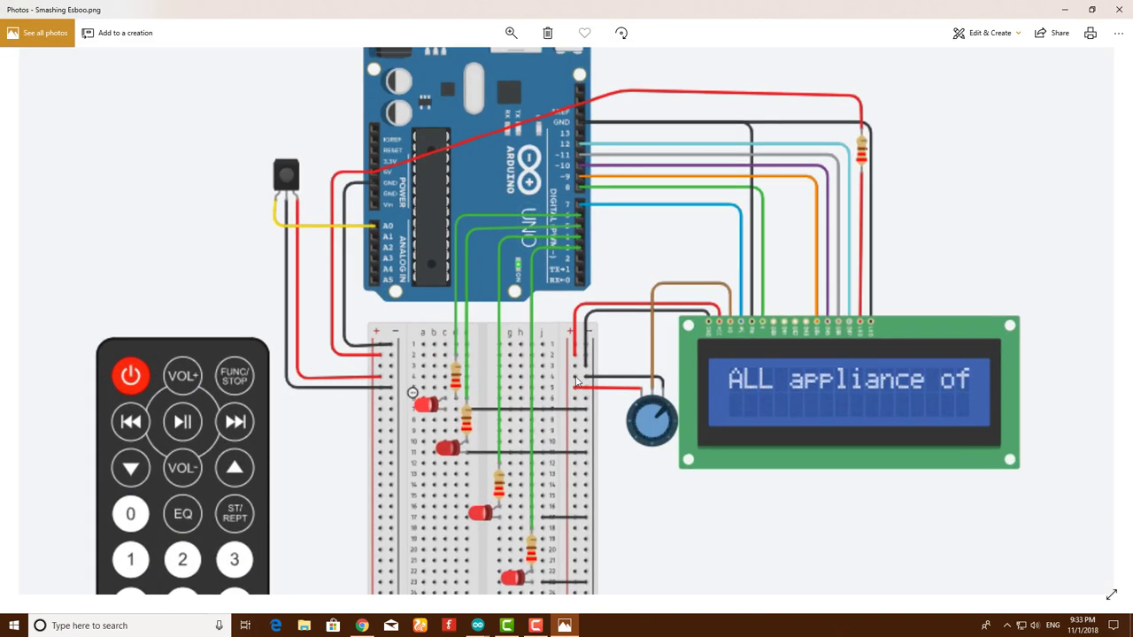
Close the Photos window showing Smashing Esboo.png to return to the Tinkercad circuit
left_click(1119, 9)
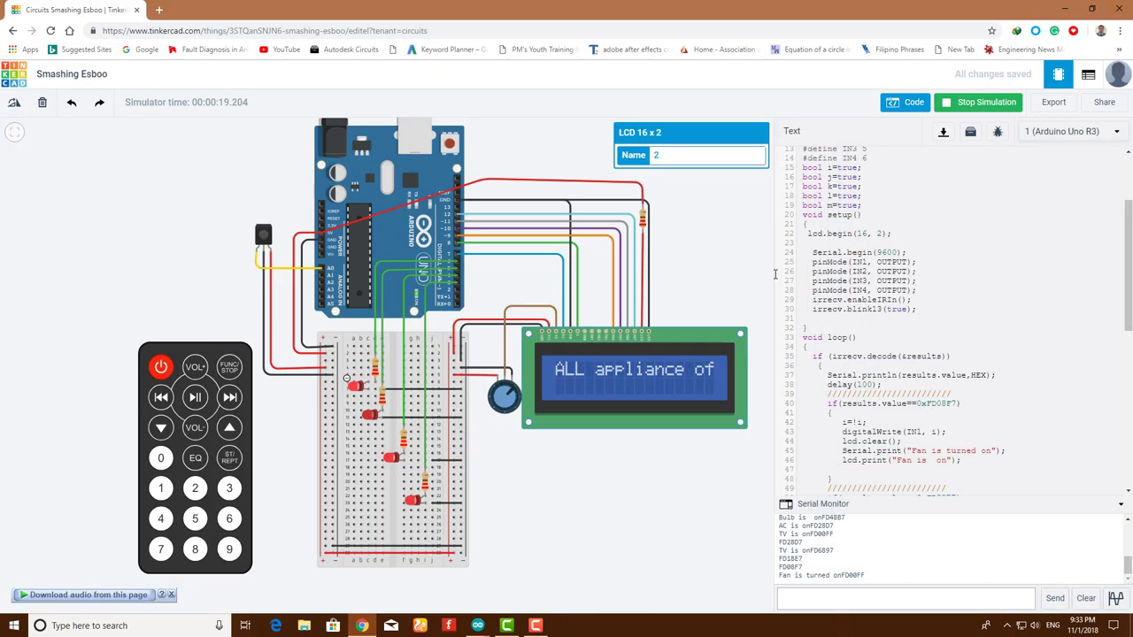
scroll(605, 423, "up", 3)
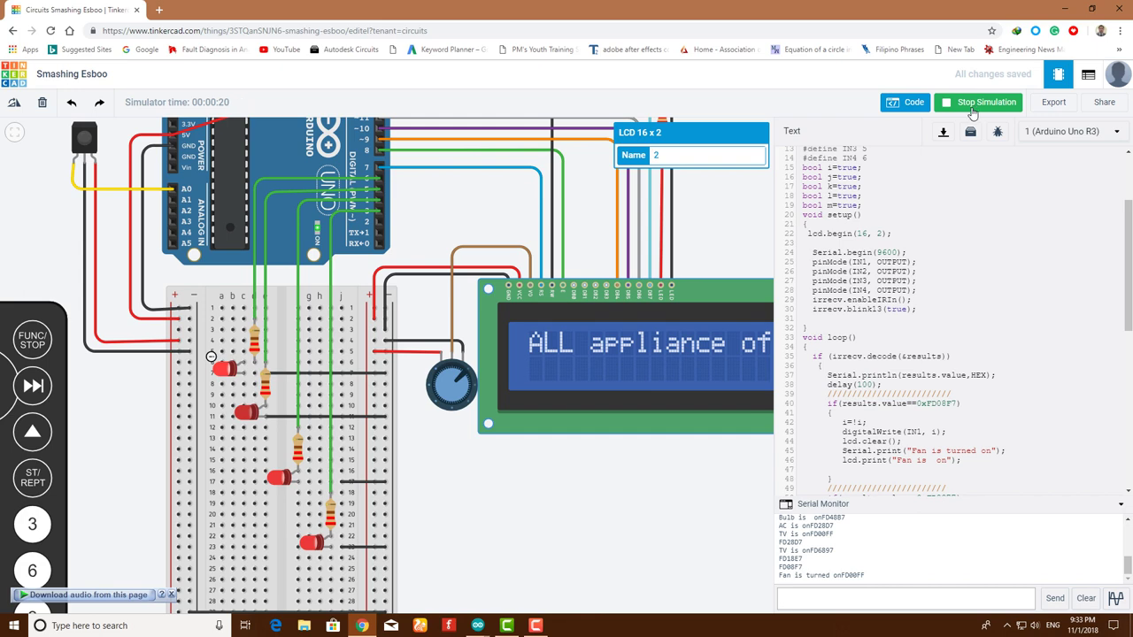
scroll(633, 434, "down", 2)
scroll(652, 423, "up", 1)
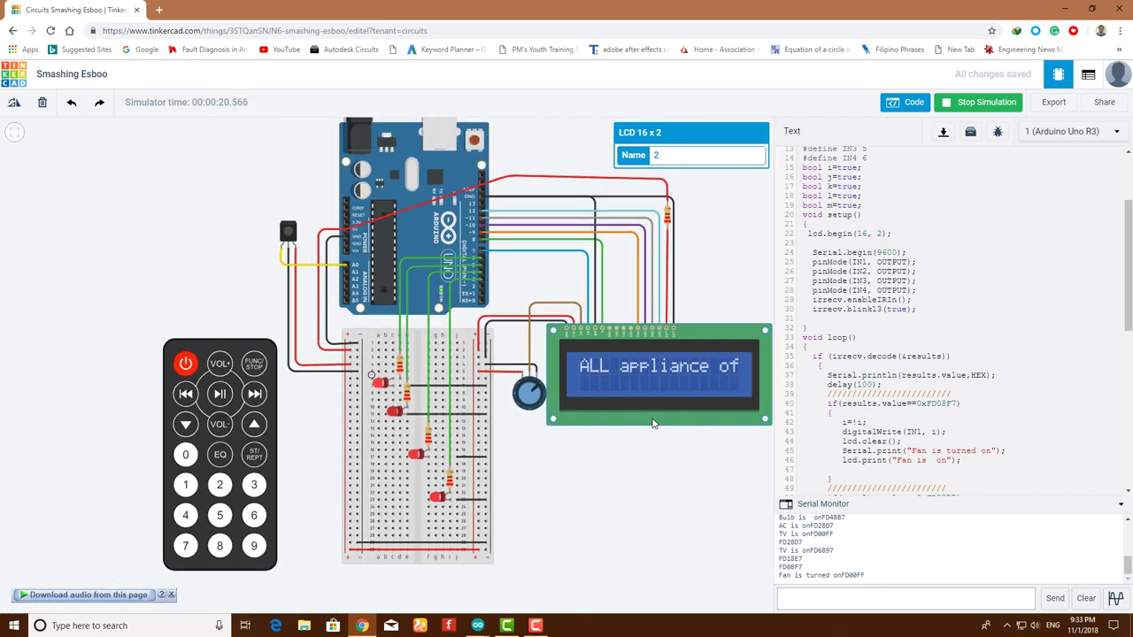